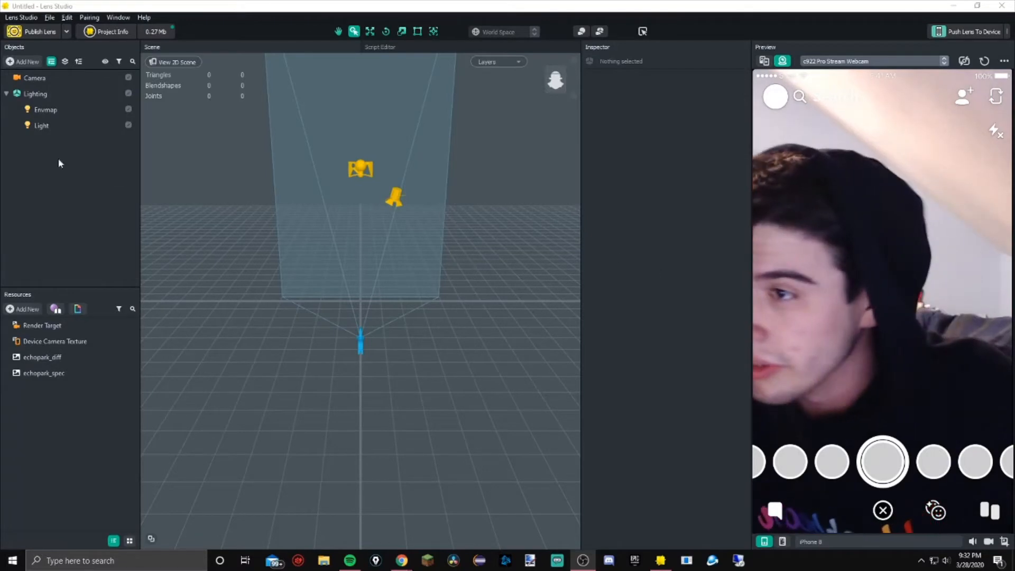
# Select the Camera object and examine its Transform and Camera properties in the Inspector, then deselect it
pyautogui.click(6, 94)
pyautogui.click(6, 93)
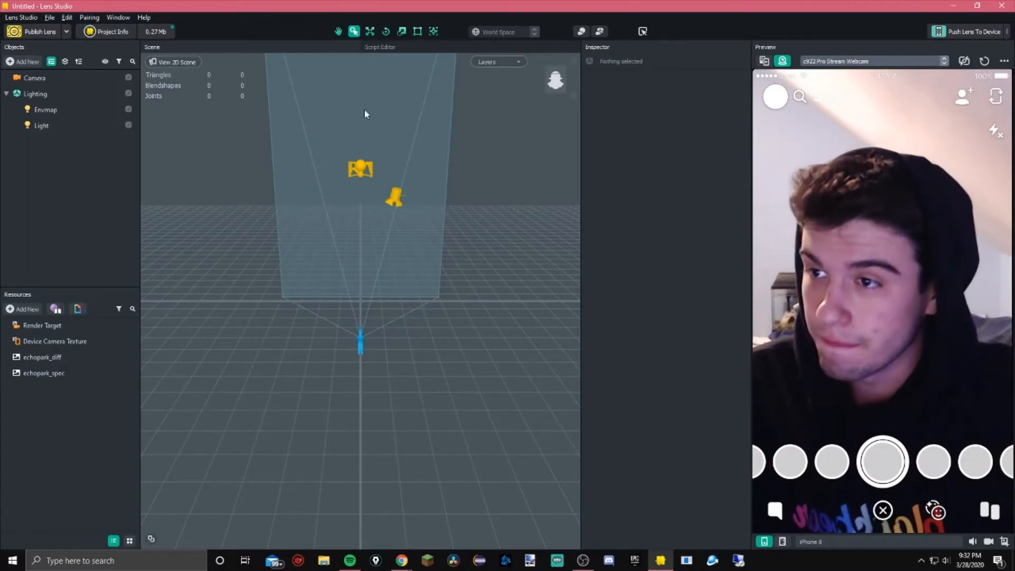
pyautogui.click(94, 78)
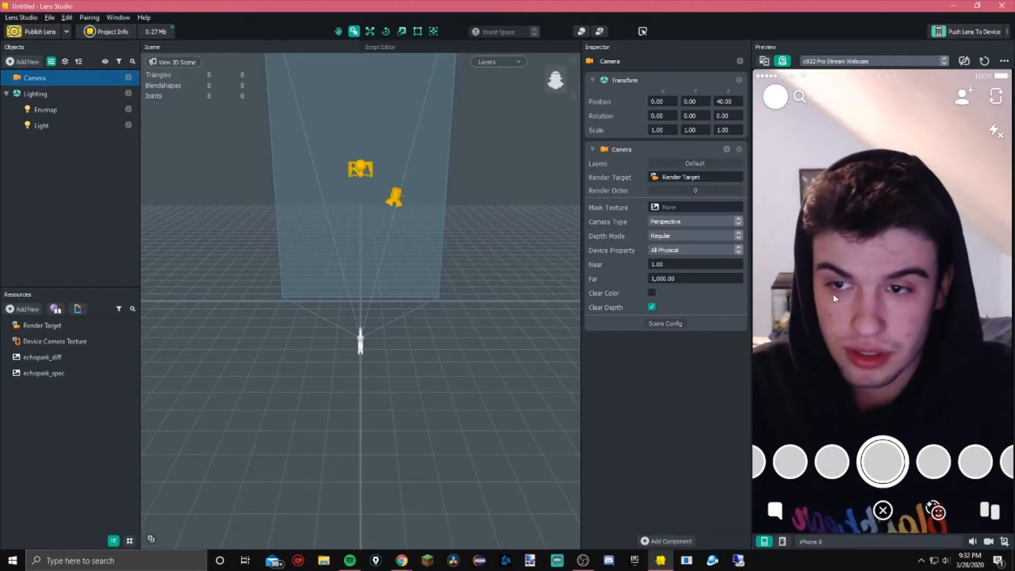
pyautogui.scroll(5, 406, 349)
pyautogui.scroll(-4, 395, 344)
pyautogui.scroll(-1, 395, 338)
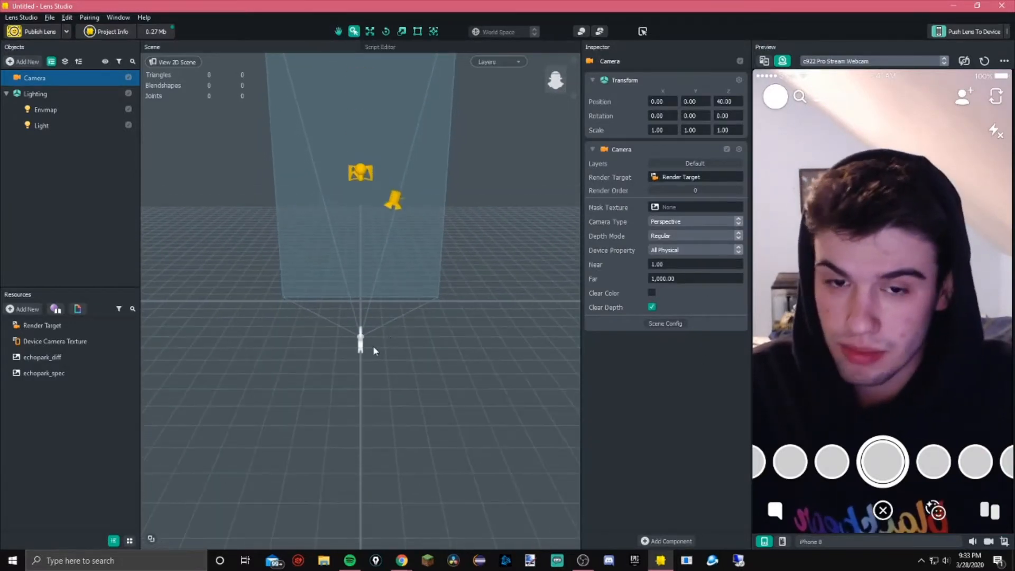
pyautogui.scroll(5, 383, 261)
pyautogui.scroll(-2, 381, 254)
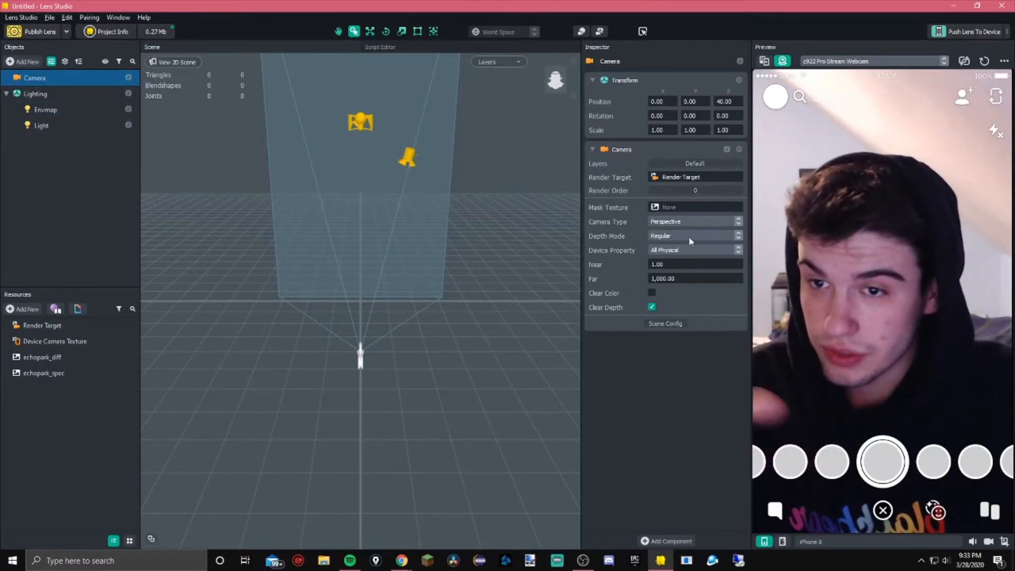
pyautogui.click(275, 280)
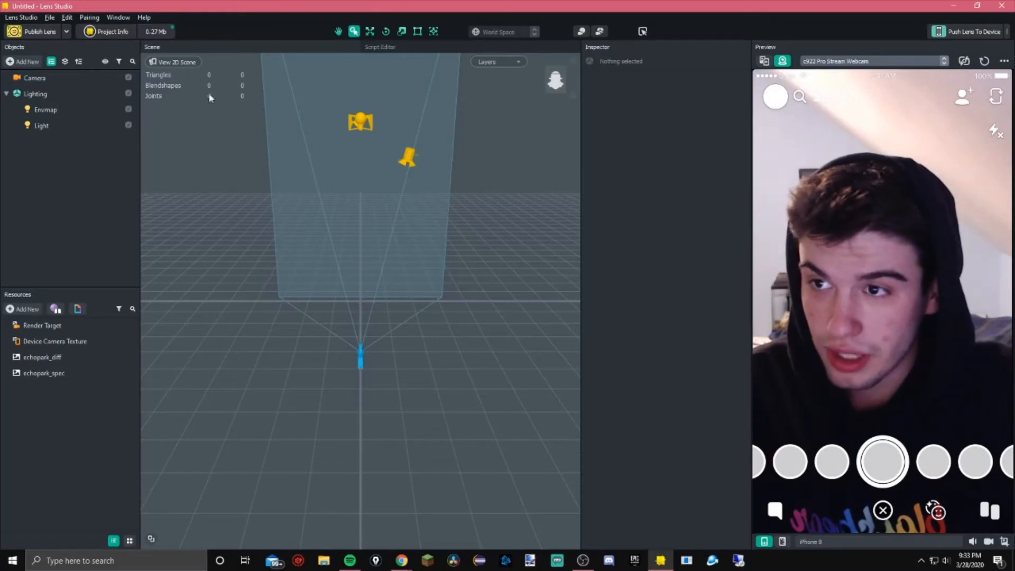
# Examine the list of panels available under the Window menu
pyautogui.click(117, 18)
pyautogui.moveTo(122, 28)
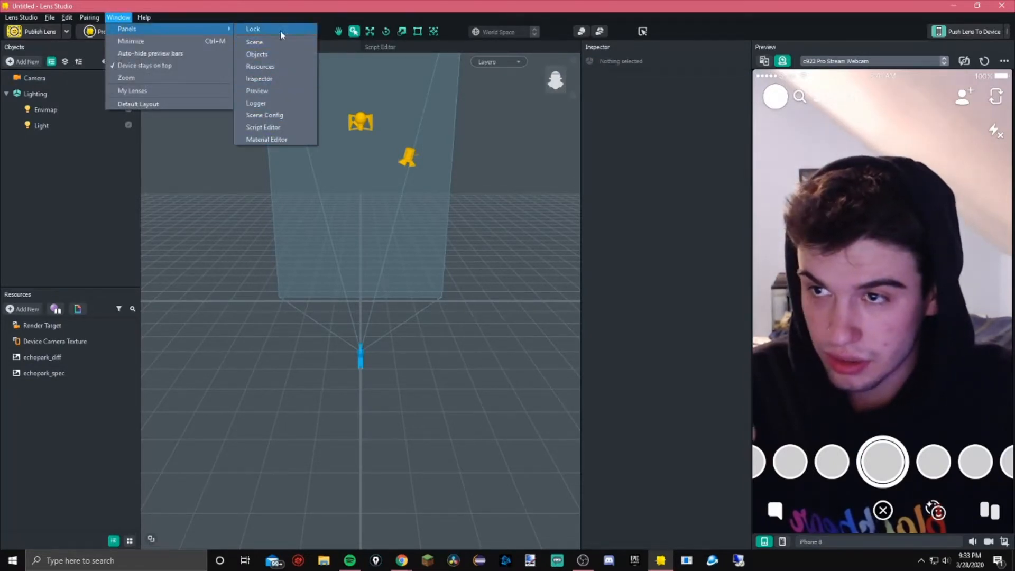
pyautogui.click(706, 195)
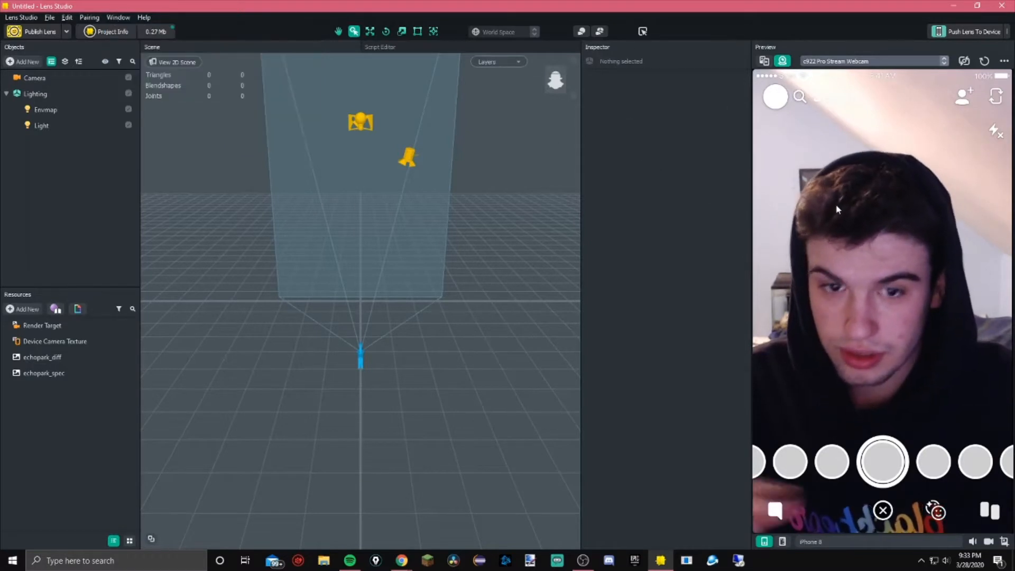
# Switch the preview's device simulation to iPhone X and then back to iPhone 8
pyautogui.click(781, 542)
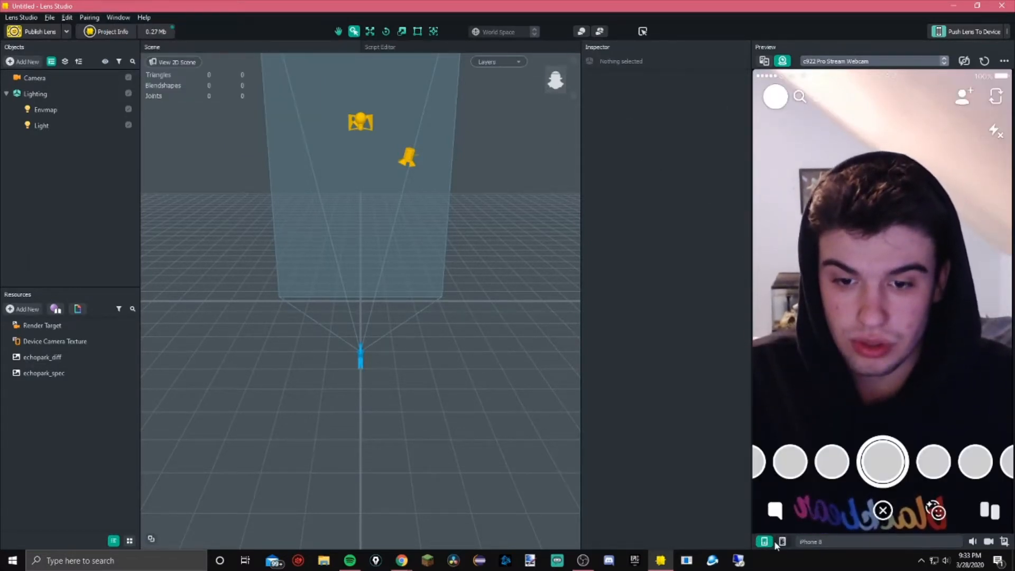
pyautogui.click(816, 542)
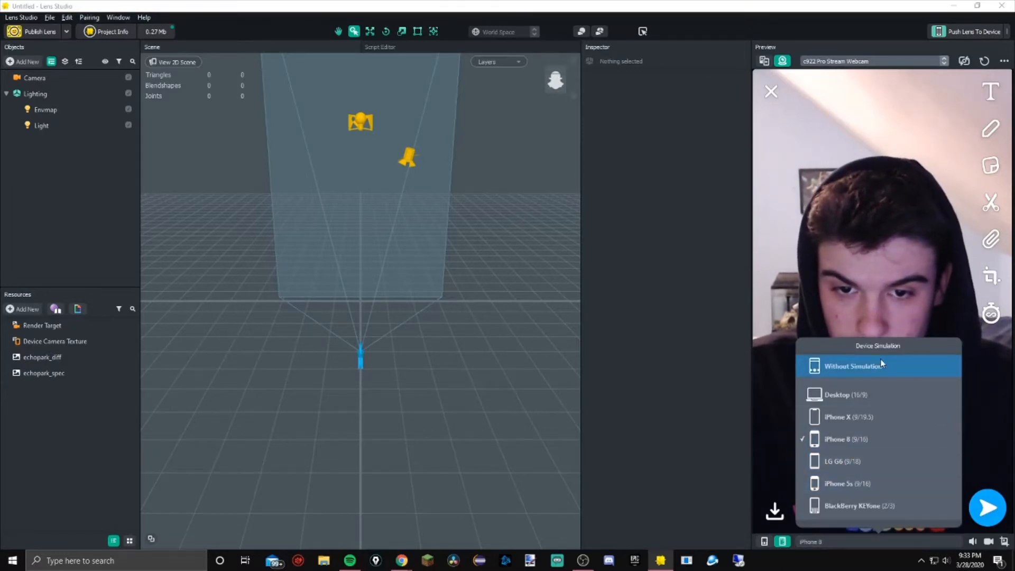
pyautogui.click(856, 416)
pyautogui.click(804, 542)
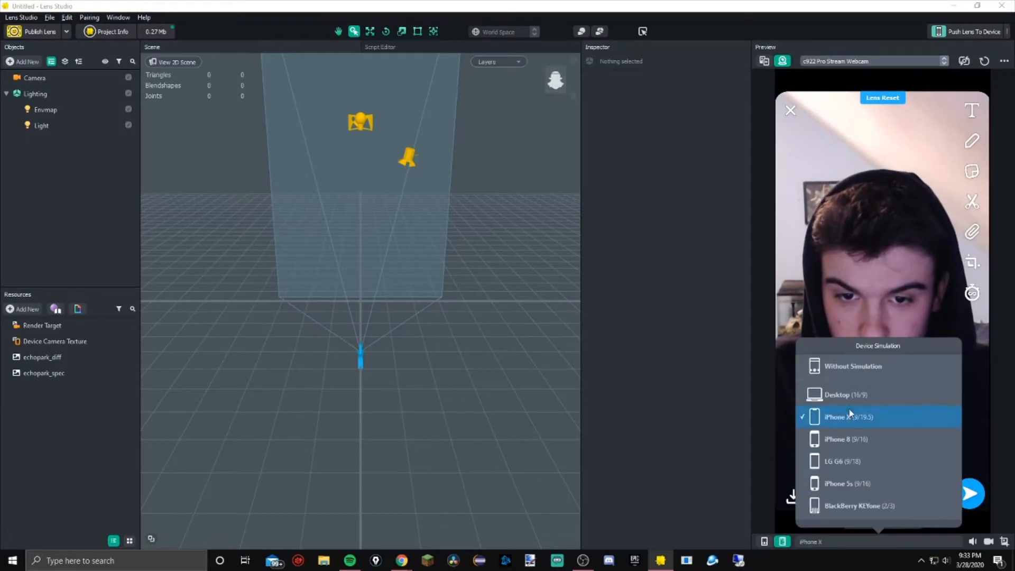
pyautogui.click(848, 438)
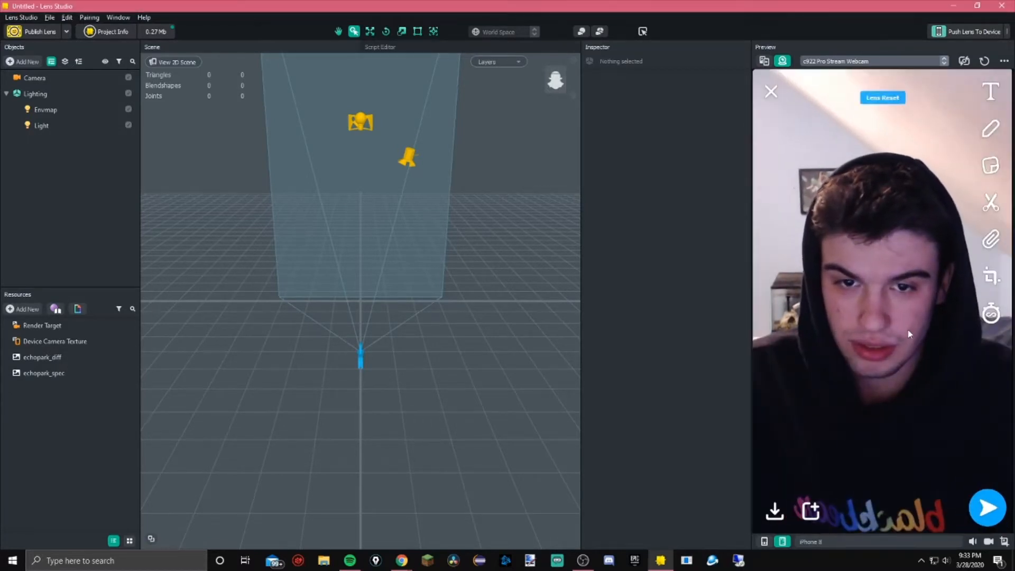
pyautogui.click(763, 541)
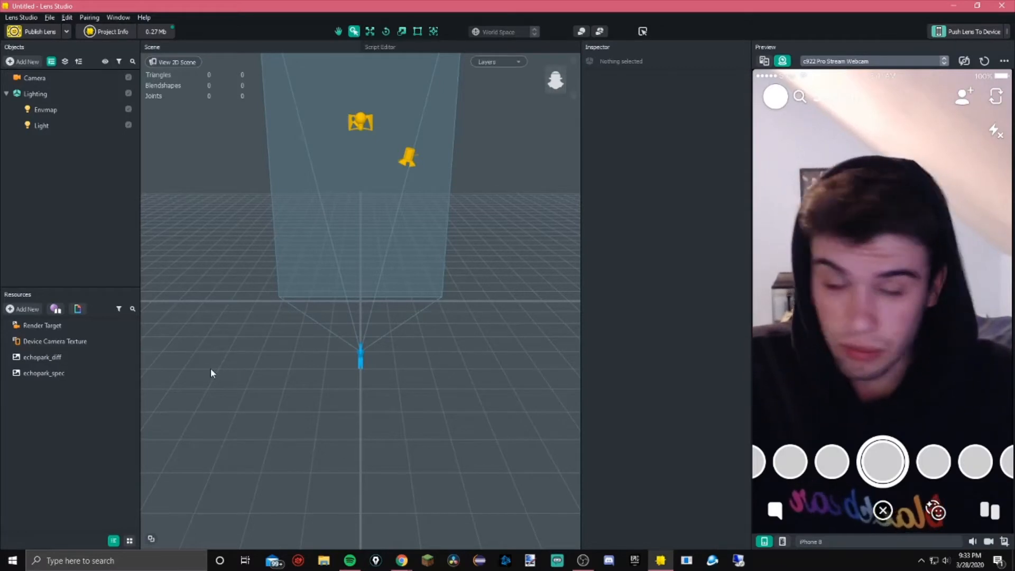
# Browse the General object types in the Add New list, including the Post Effects submenu
pyautogui.click(11, 62)
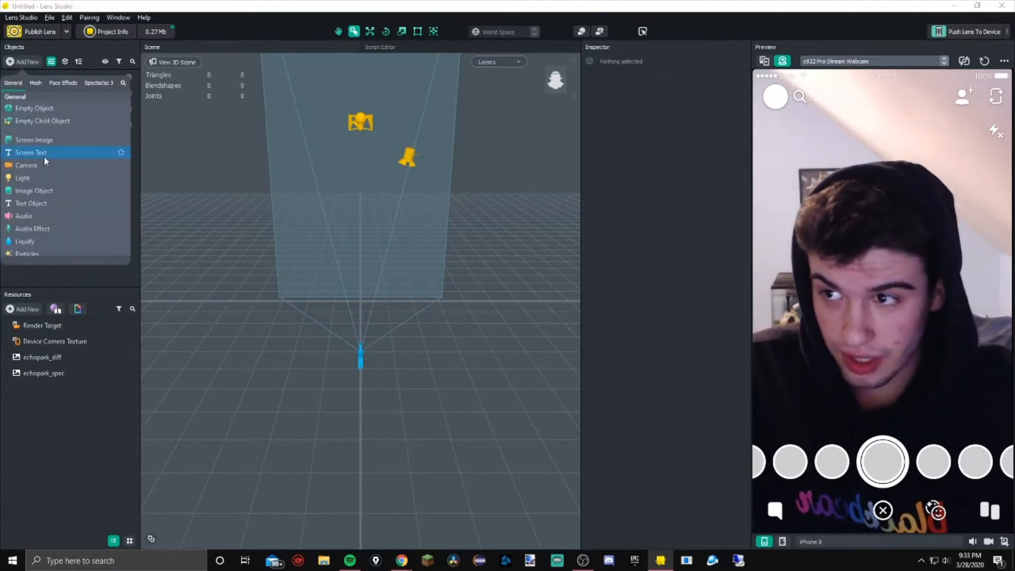
pyautogui.scroll(-10, 64, 122)
pyautogui.scroll(10, 63, 122)
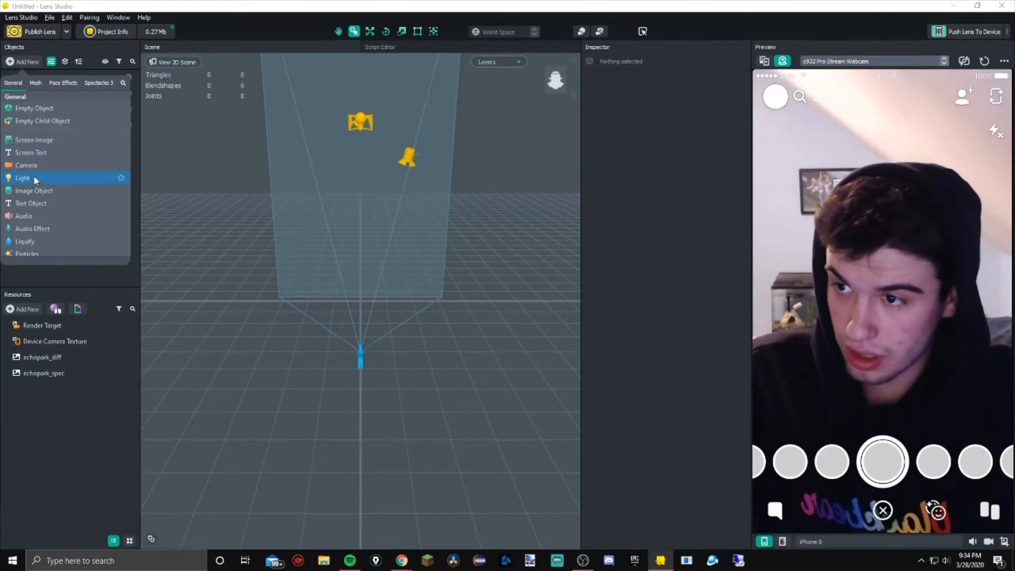
pyautogui.scroll(-2, 36, 176)
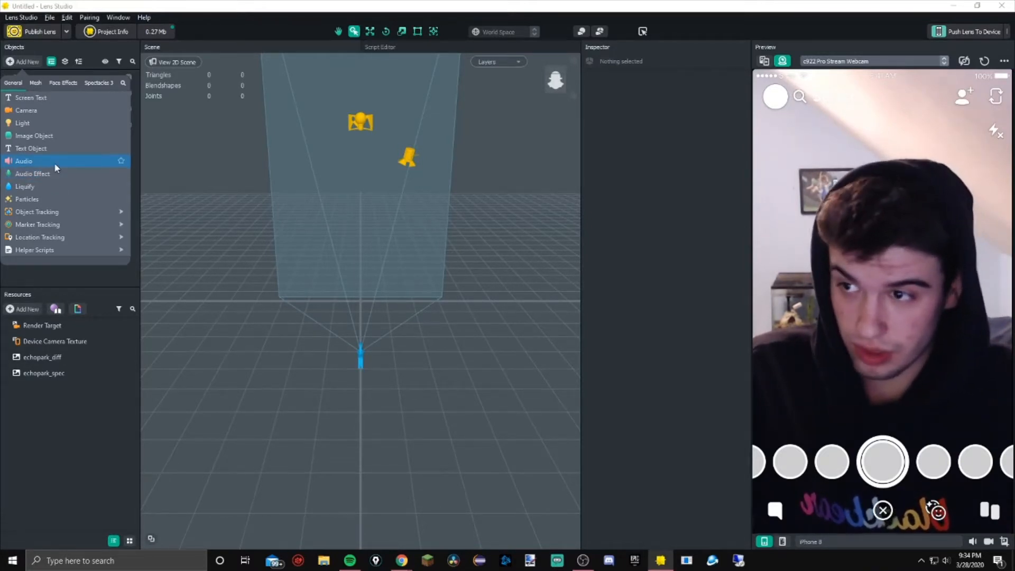
pyautogui.scroll(-2, 61, 175)
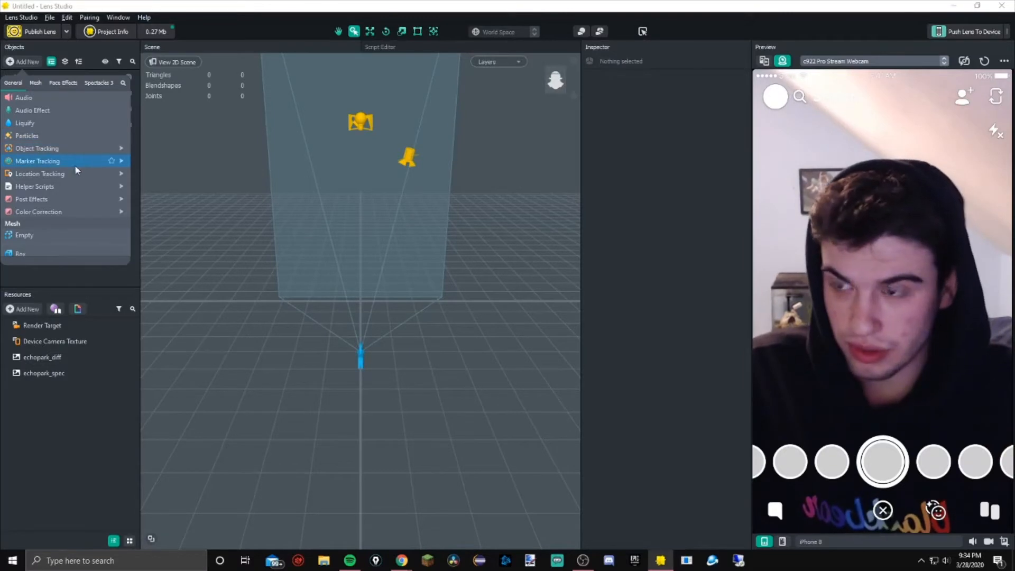
pyautogui.moveTo(82, 150)
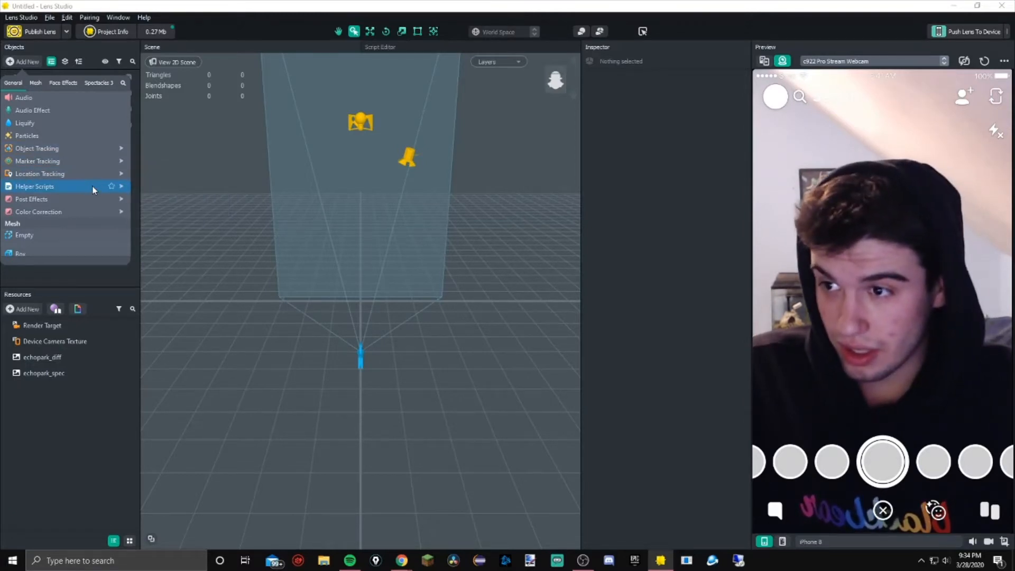
pyautogui.moveTo(101, 187)
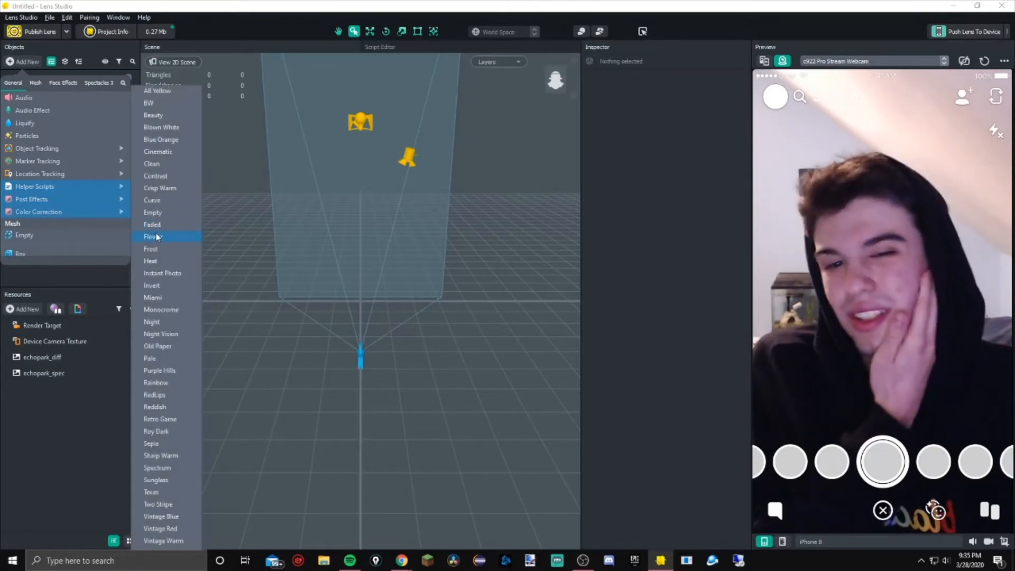
pyautogui.click(109, 271)
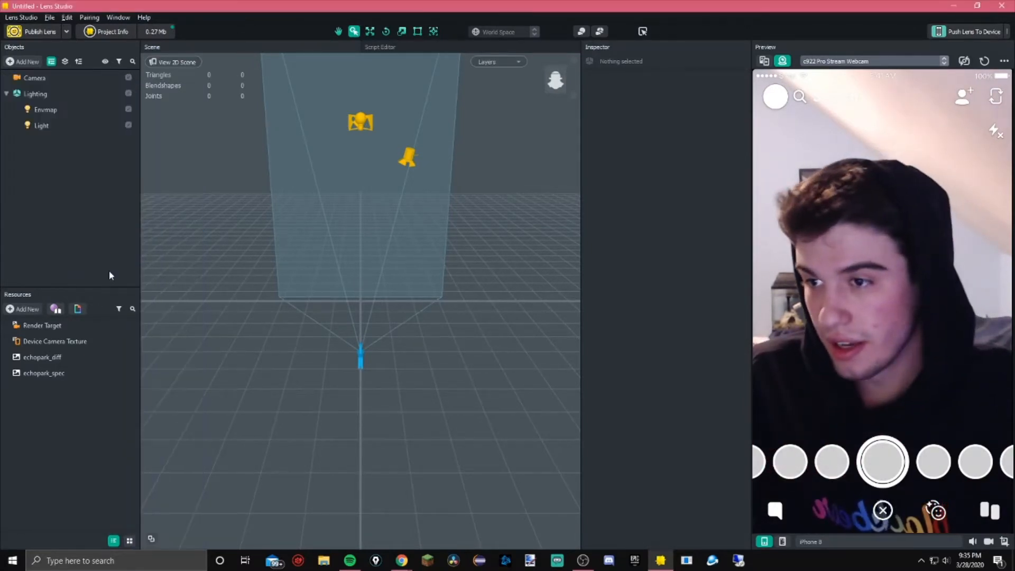
# Browse the Mesh, Face Effects, Spectacles 3 and Legacy object types in the Add New list
pyautogui.click(27, 61)
pyautogui.scroll(-5, 67, 182)
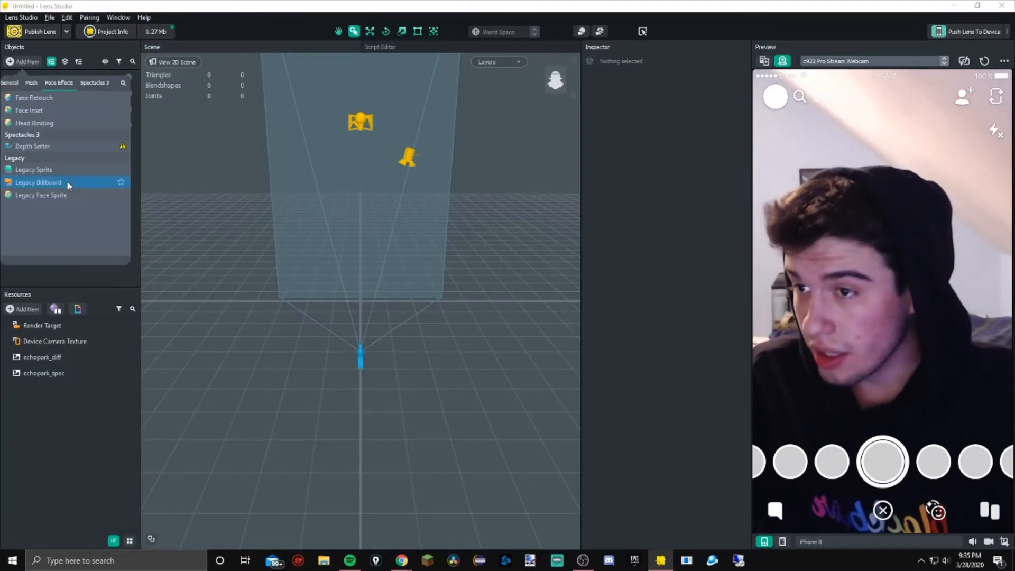
pyautogui.scroll(3, 50, 153)
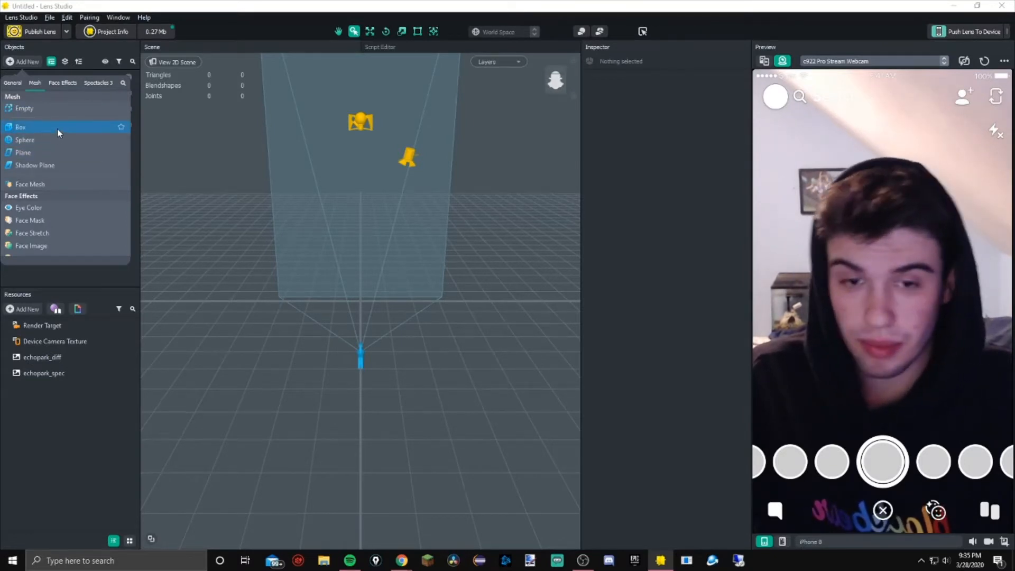
pyautogui.scroll(-2, 56, 137)
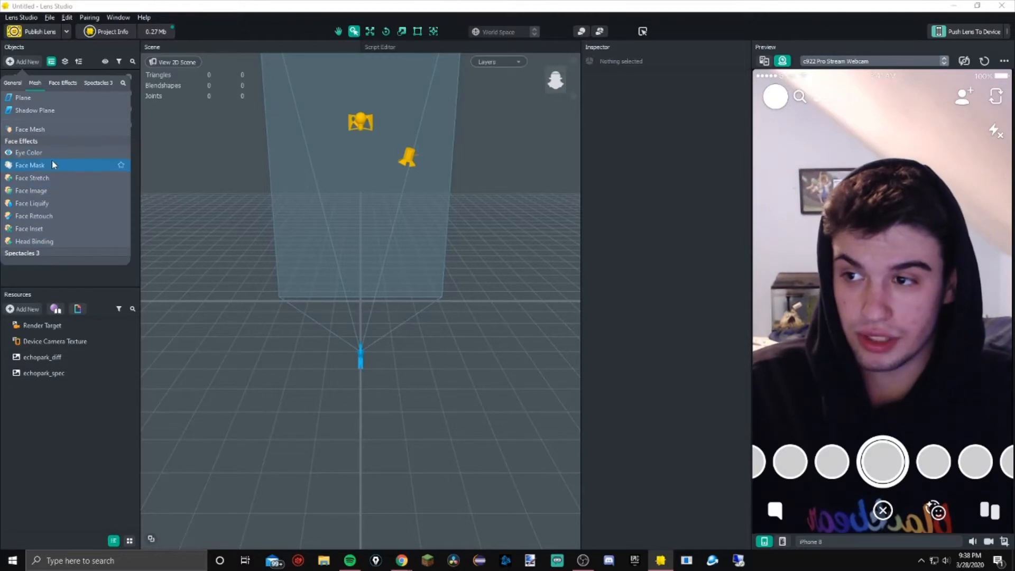
pyautogui.scroll(5, 56, 223)
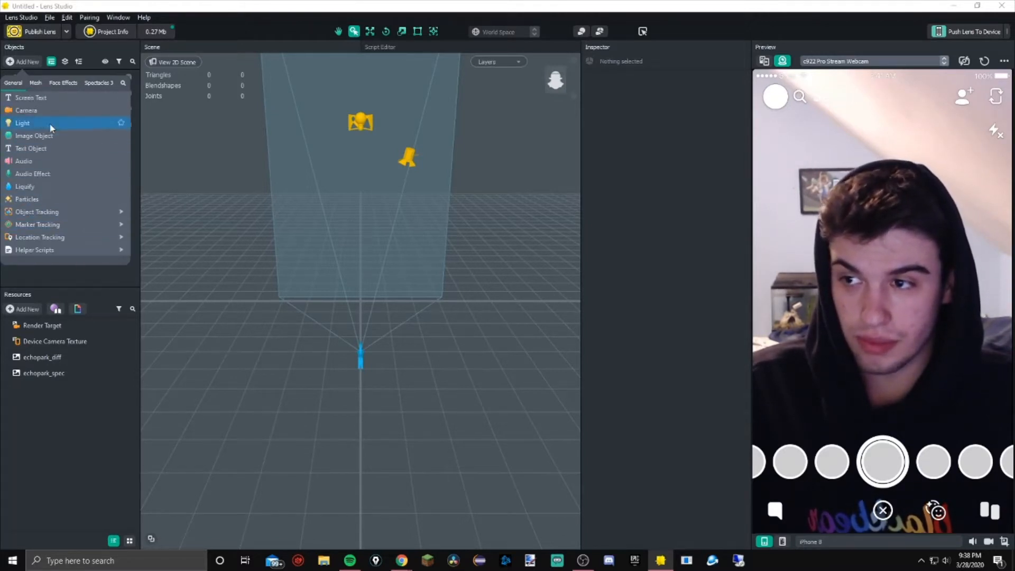
pyautogui.scroll(-5, 54, 198)
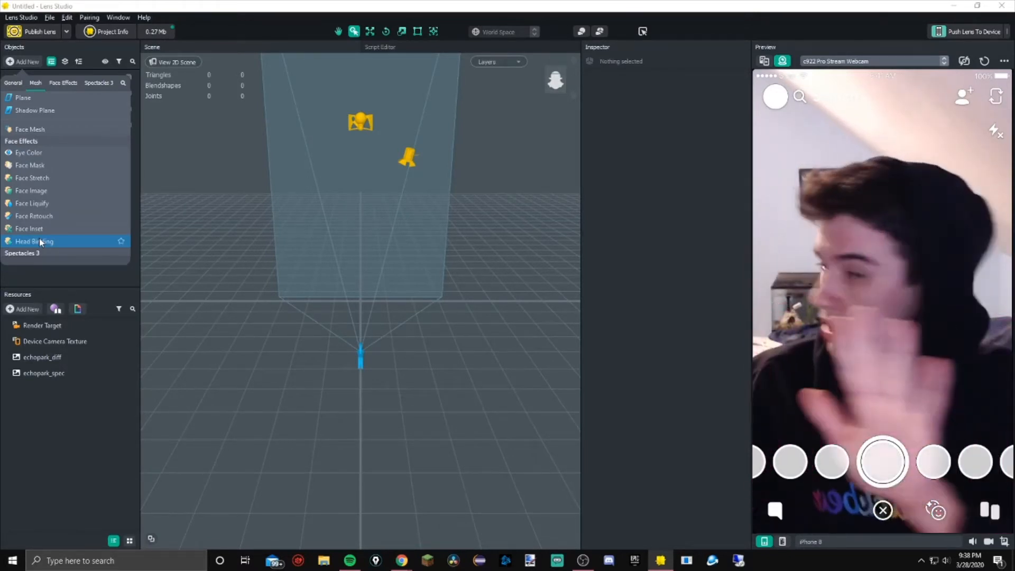
pyautogui.scroll(-2, 49, 246)
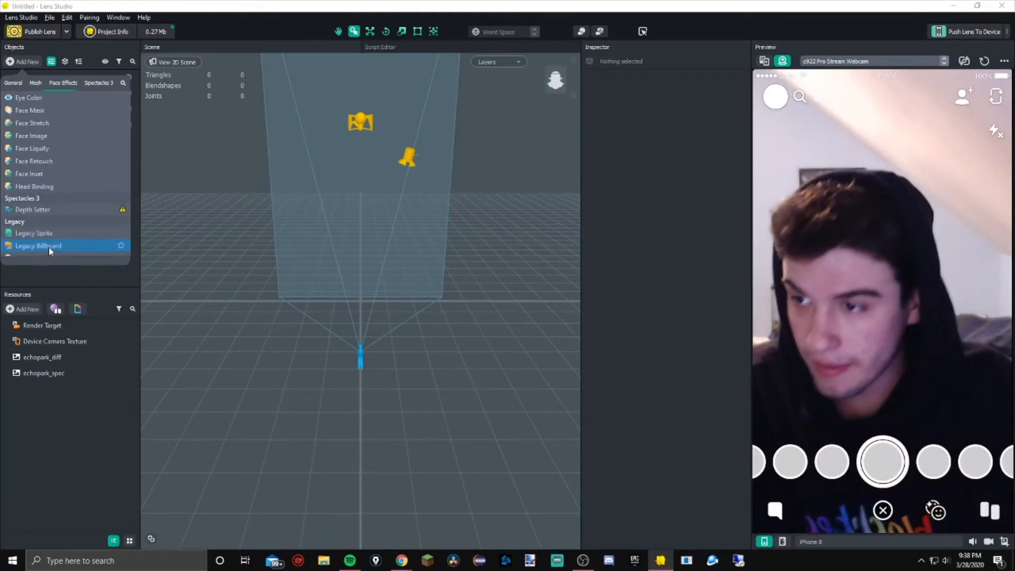
pyautogui.scroll(-2, 49, 243)
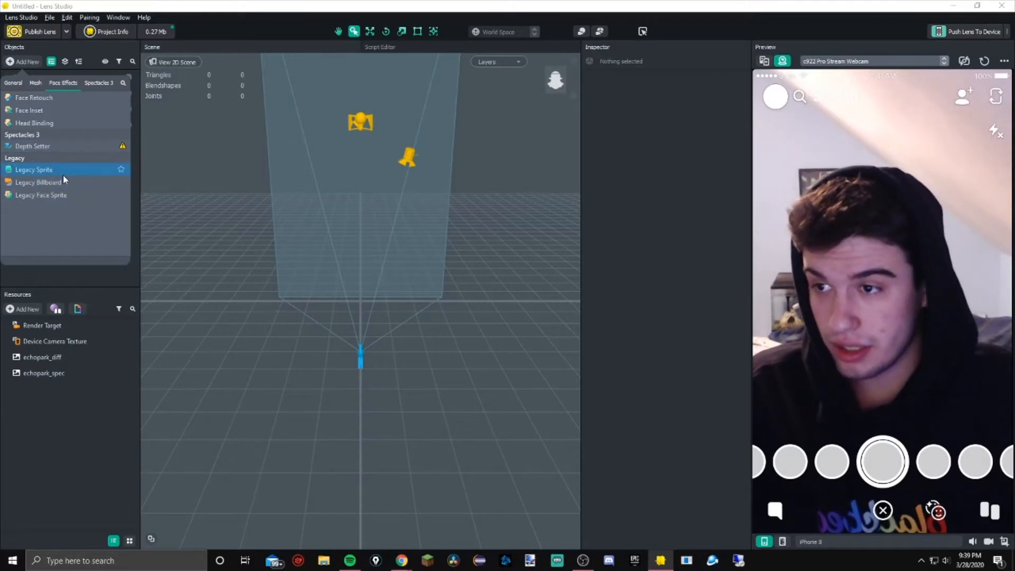
pyautogui.scroll(3, 60, 195)
pyautogui.scroll(5, 58, 192)
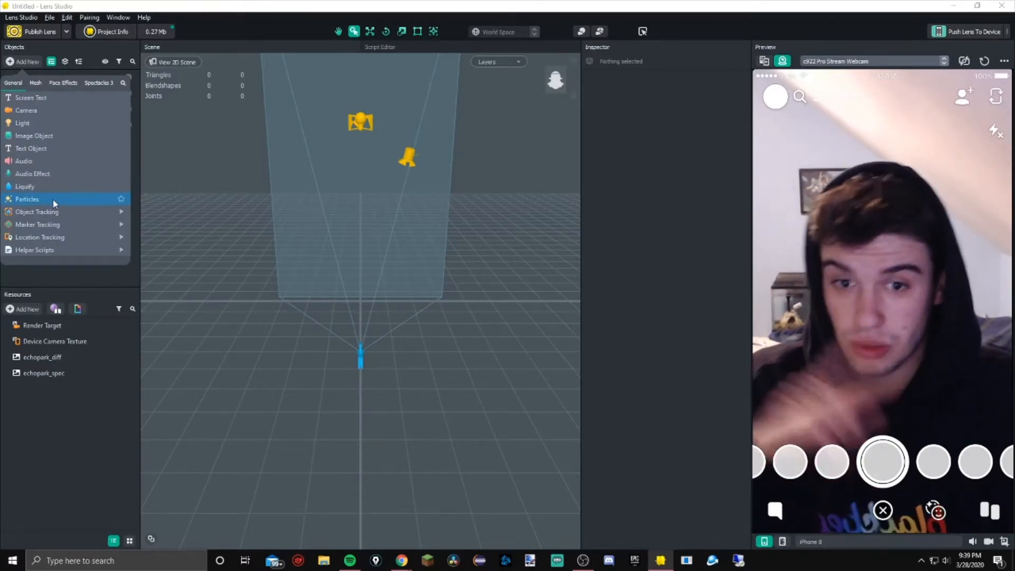
pyautogui.scroll(2, 53, 195)
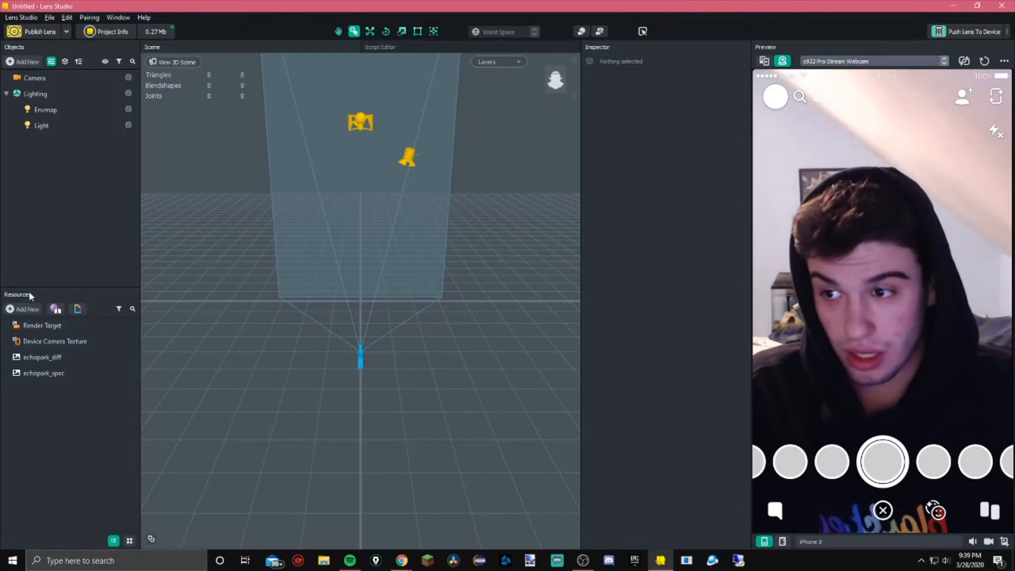
# Compare the echopark_diff and echopark_spec texture resources in the Inspector
pyautogui.click(52, 325)
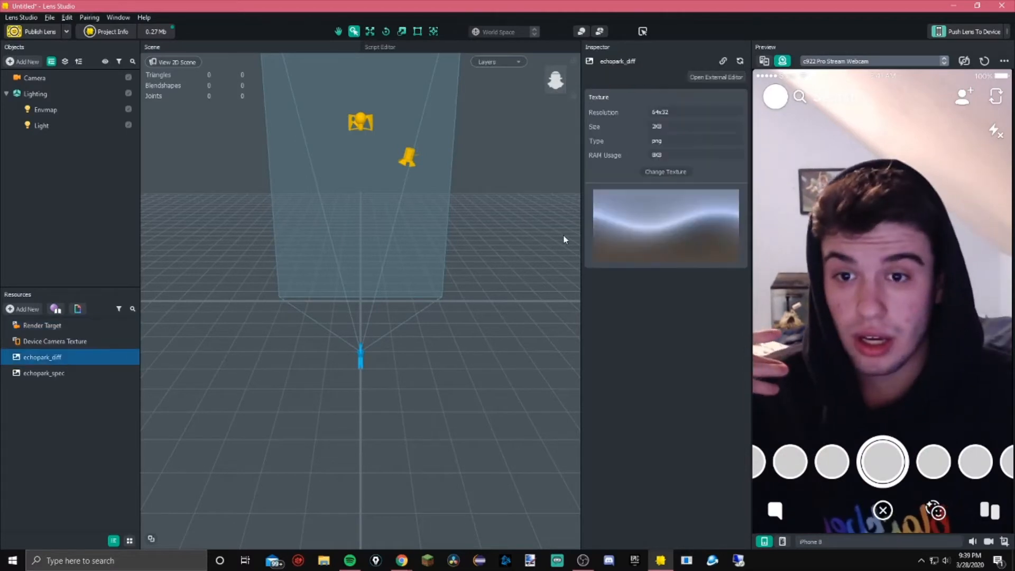
pyautogui.click(64, 372)
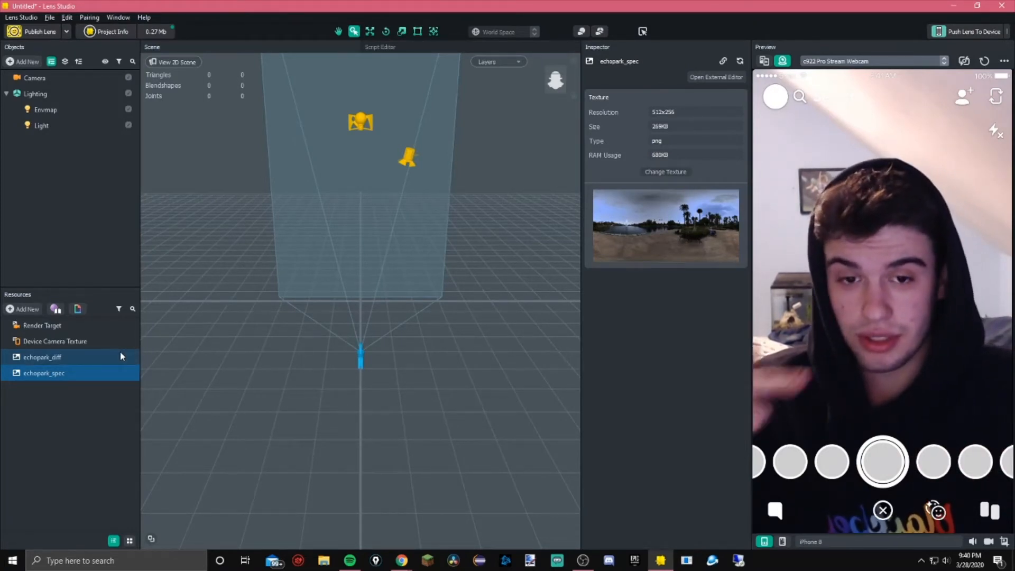
pyautogui.click(90, 356)
pyautogui.click(84, 372)
pyautogui.click(87, 358)
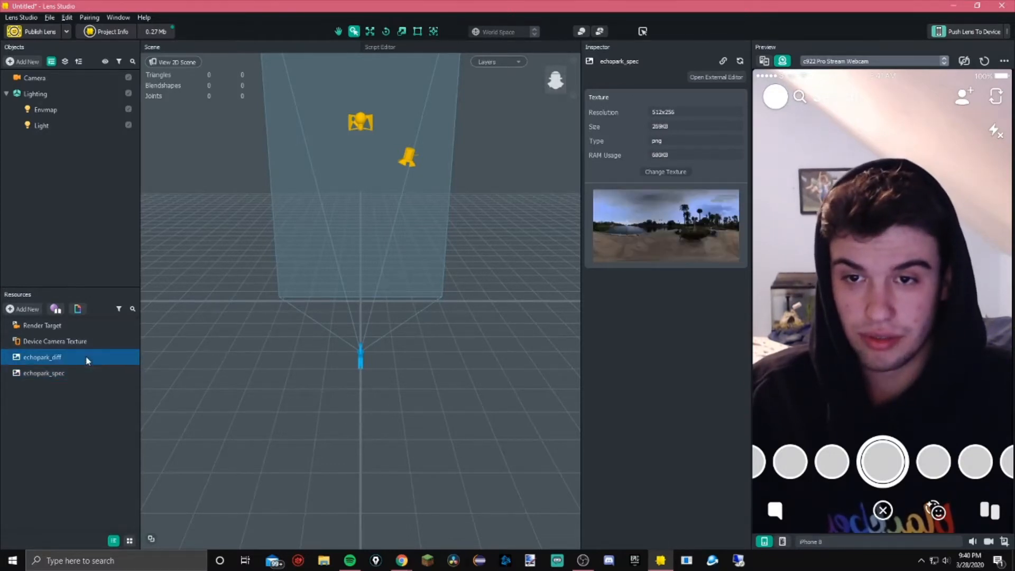
pyautogui.click(85, 373)
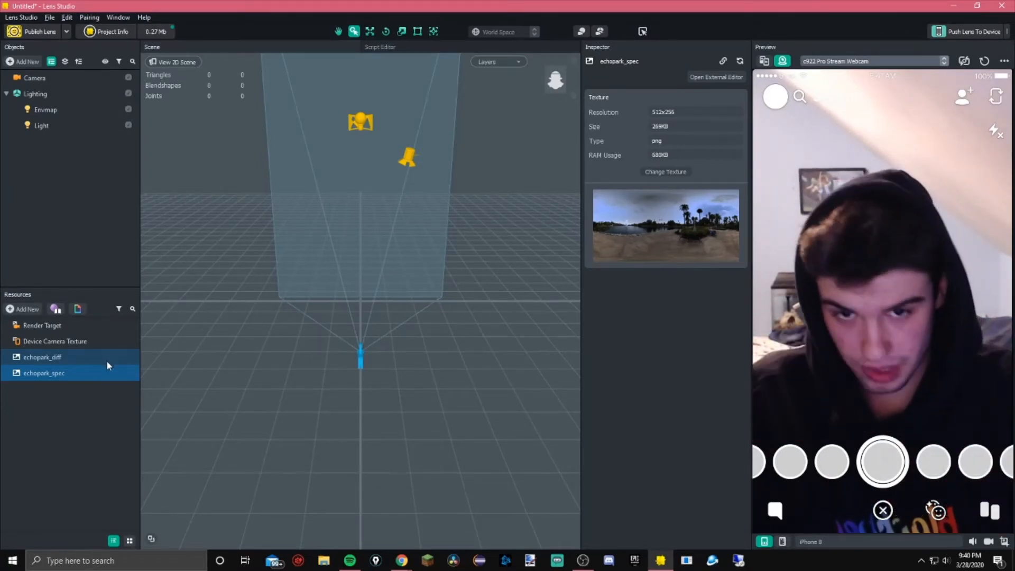
pyautogui.click(69, 357)
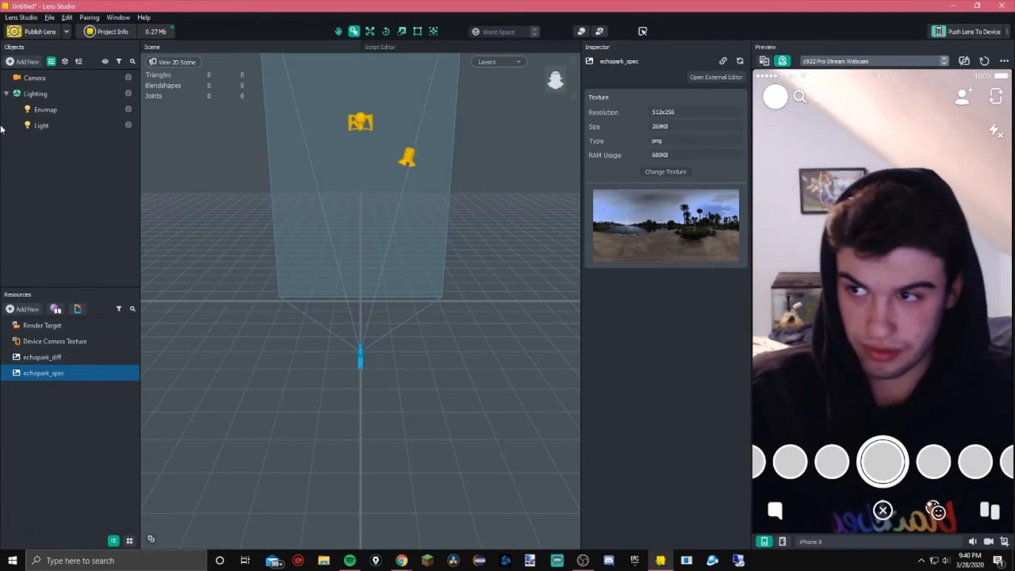
# Collapse the Lighting group and look over the preview's webcam source list and the Script Editor
pyautogui.click(5, 94)
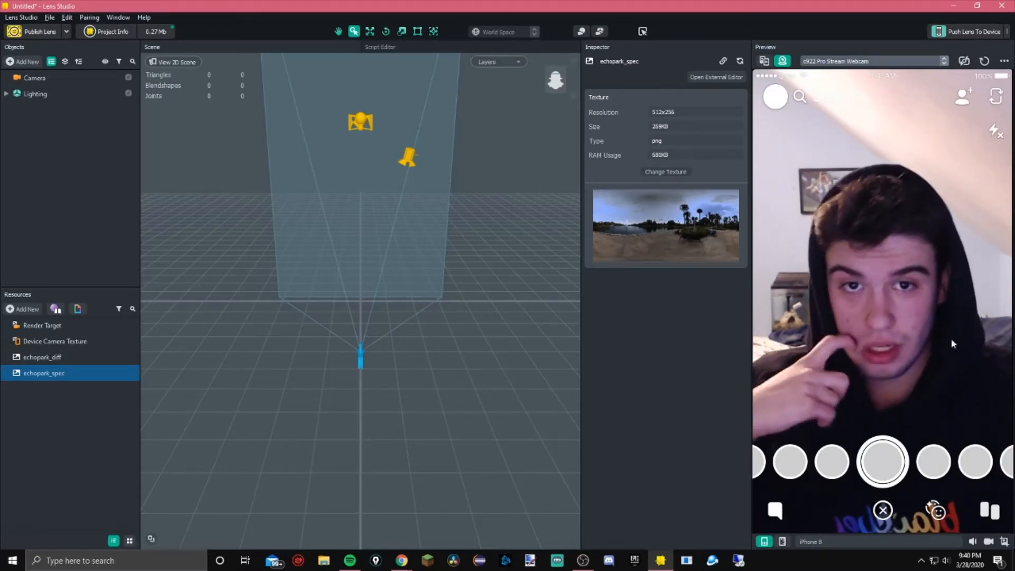
pyautogui.click(843, 61)
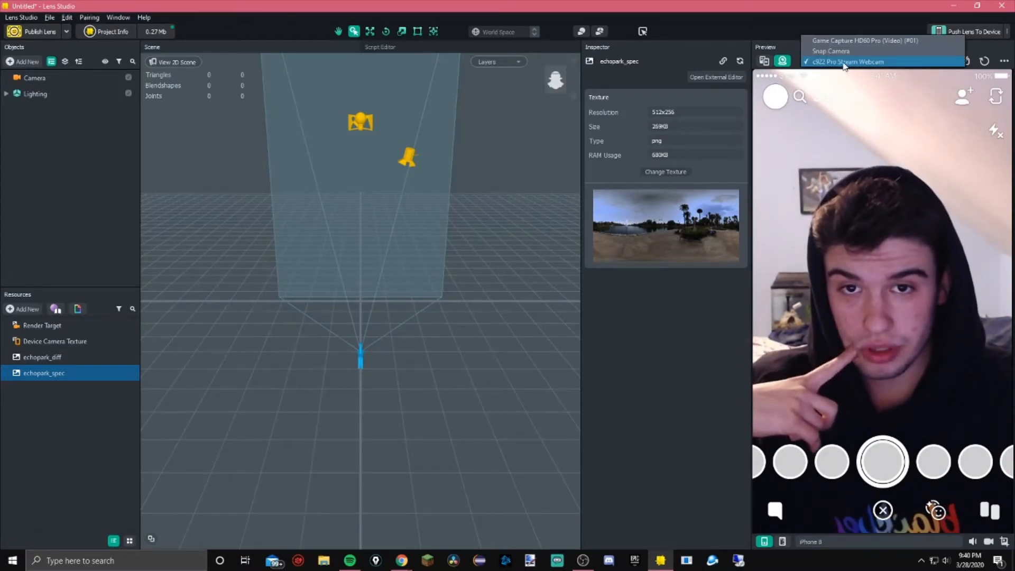
pyautogui.click(843, 61)
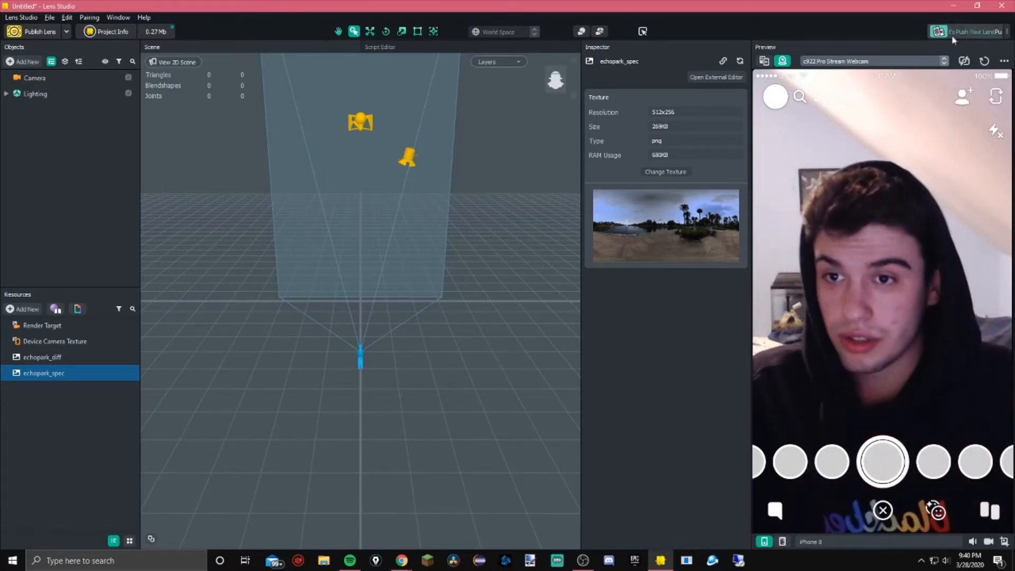
pyautogui.click(408, 47)
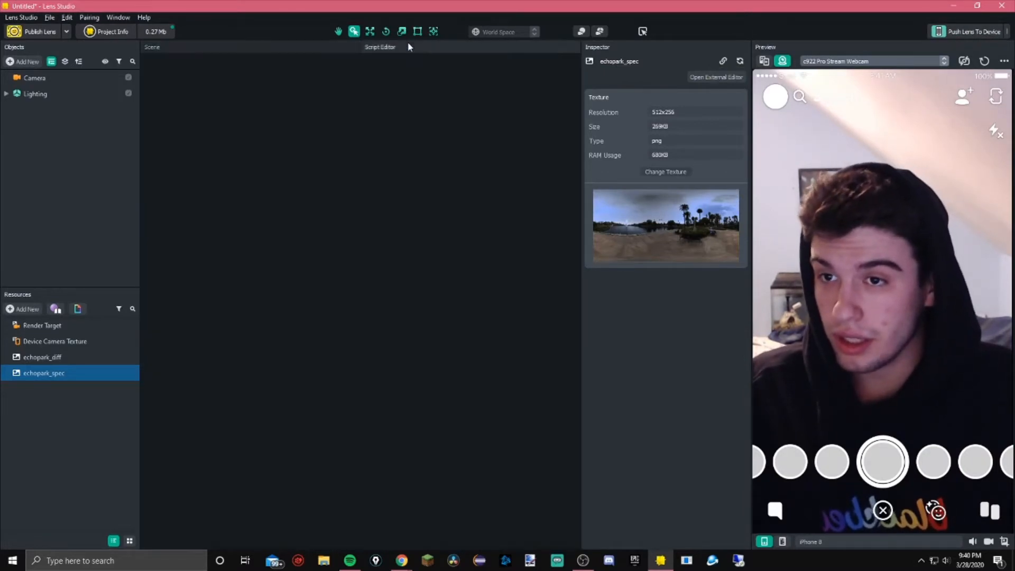
pyautogui.click(296, 48)
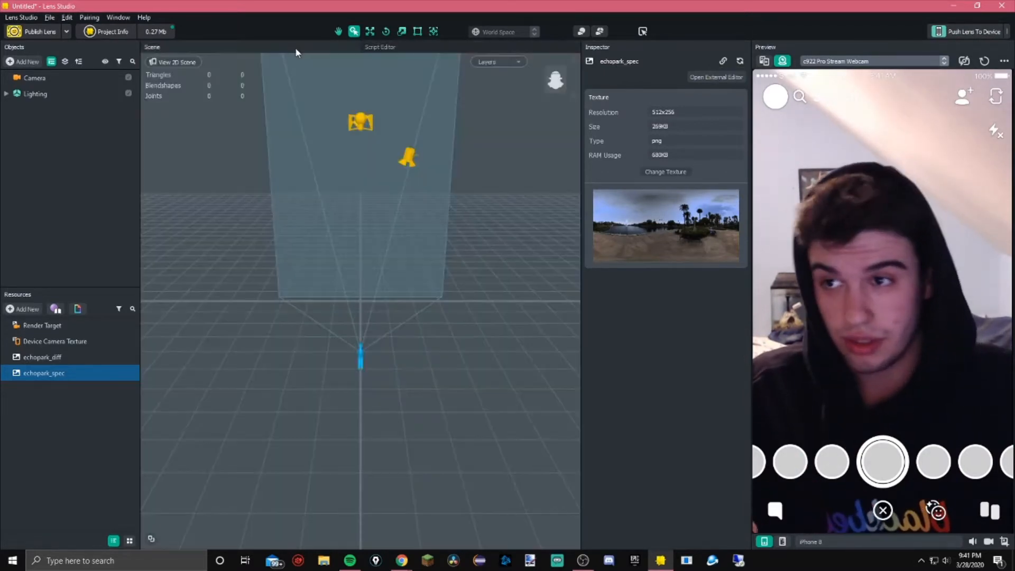
# Open Project Info to review the lens name, camera targets and hint settings, then apply
pyautogui.click(109, 31)
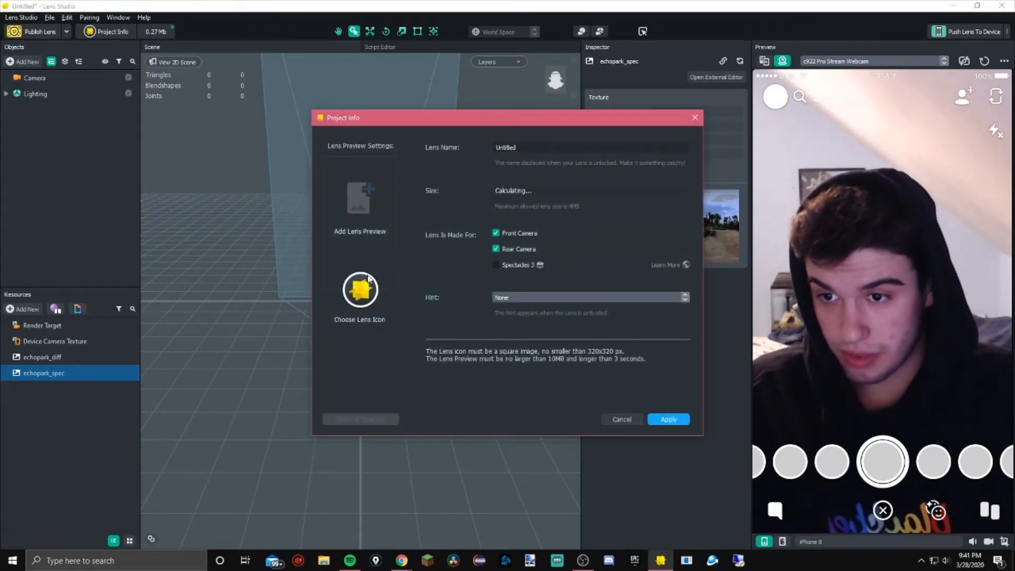
pyautogui.click(634, 297)
pyautogui.click(439, 305)
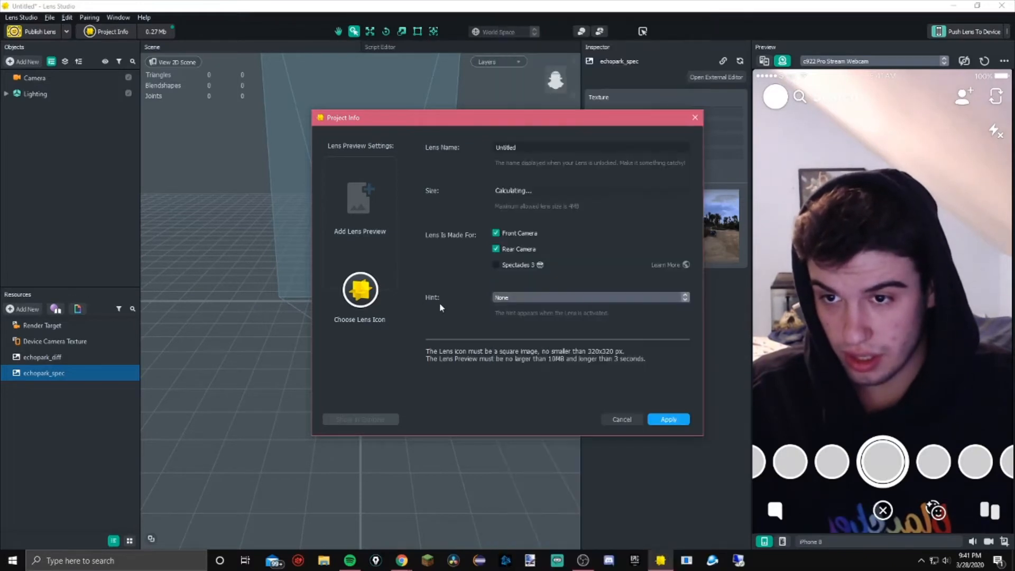
pyautogui.click(668, 419)
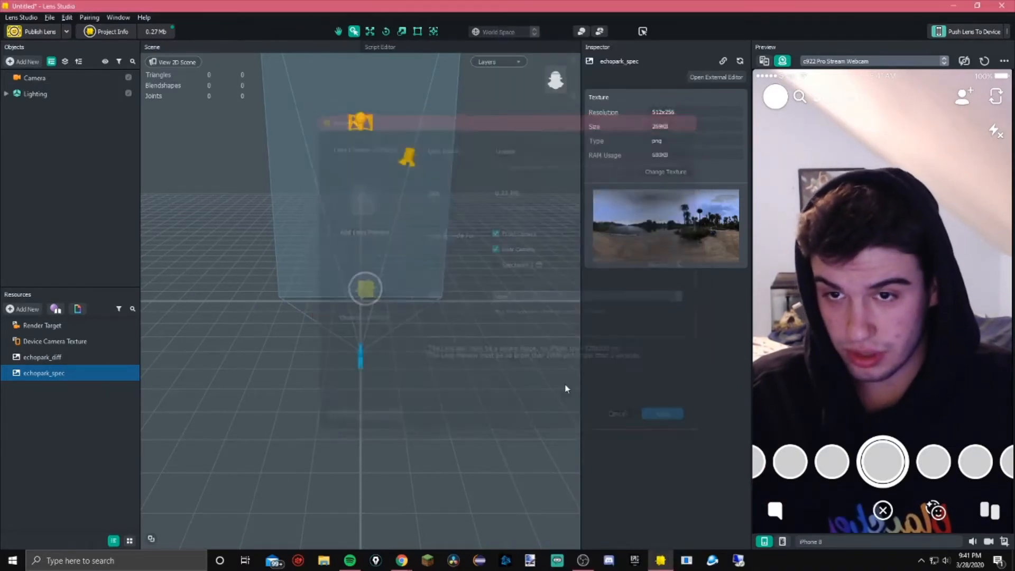
# Review the Publish Lens dialog and the My Lenses community insights, expanding the Ugliness Meter lens entry
pyautogui.click(56, 31)
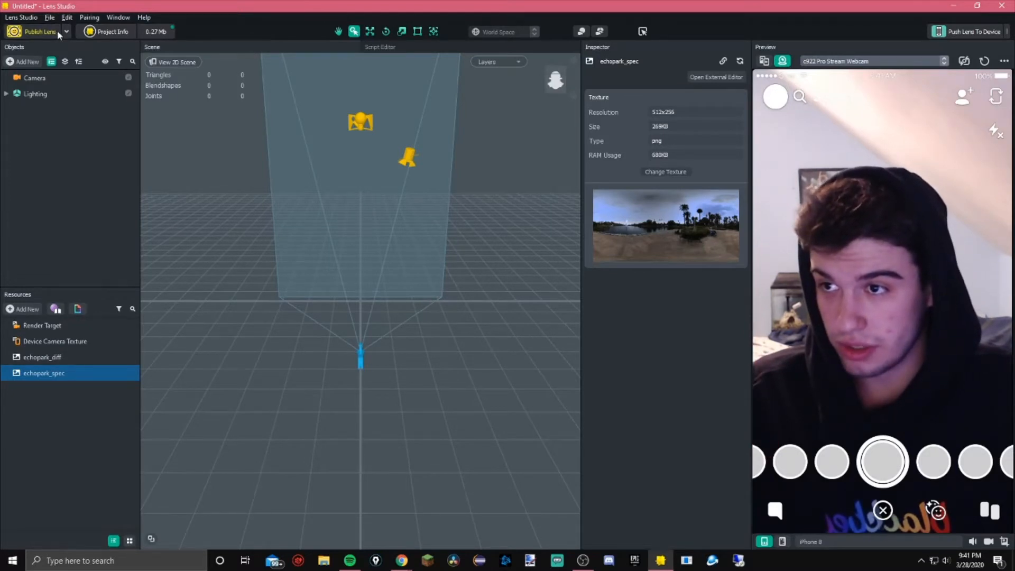
pyautogui.click(694, 118)
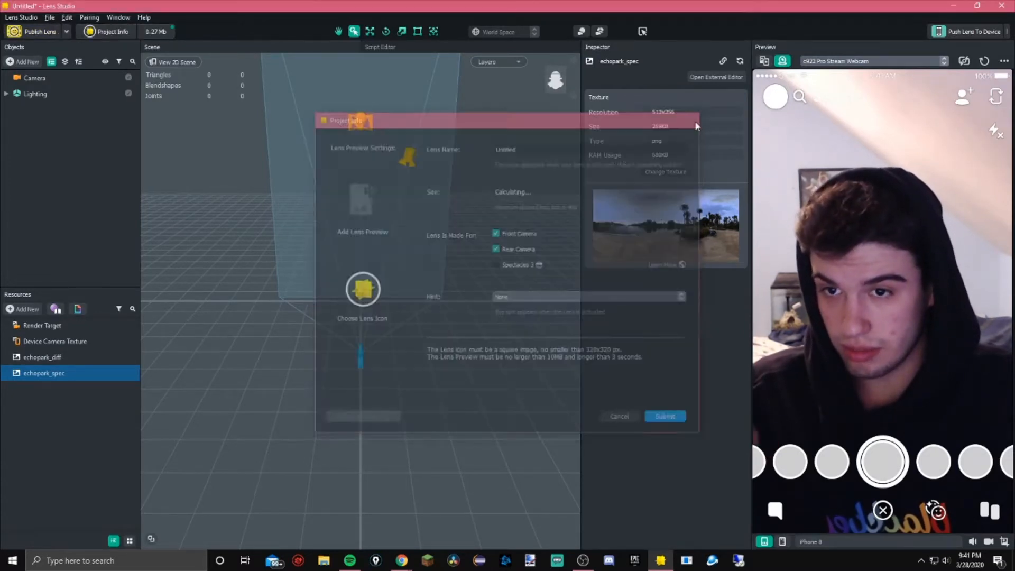
pyautogui.click(67, 32)
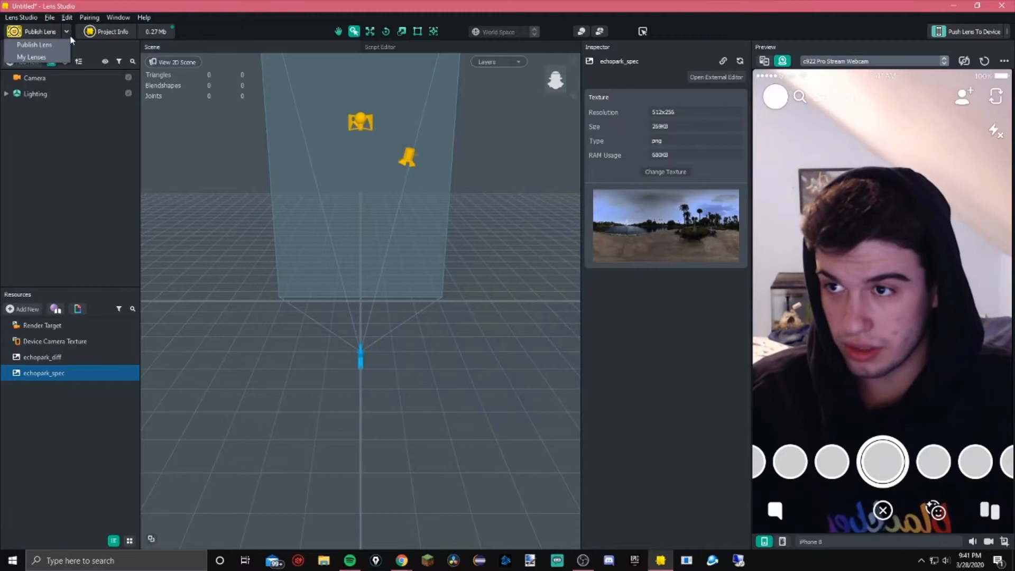
pyautogui.click(31, 58)
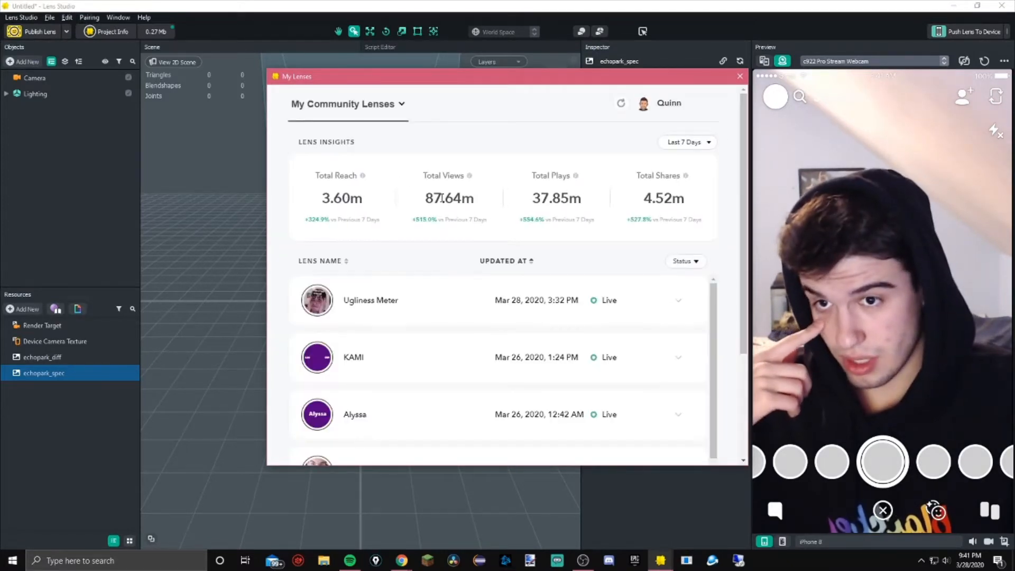
pyautogui.scroll(-5, 571, 281)
pyautogui.scroll(5, 571, 281)
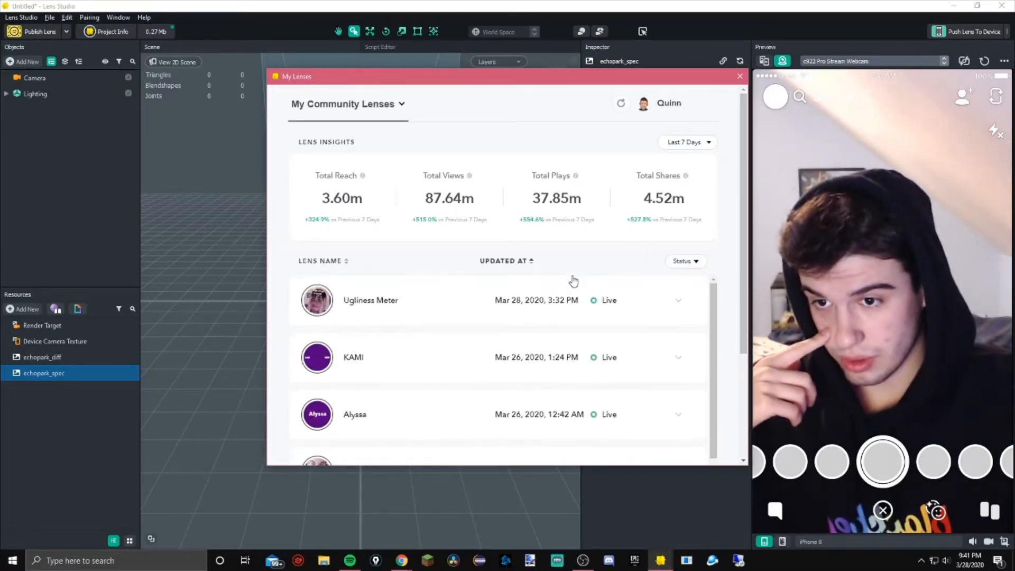
pyautogui.click(608, 300)
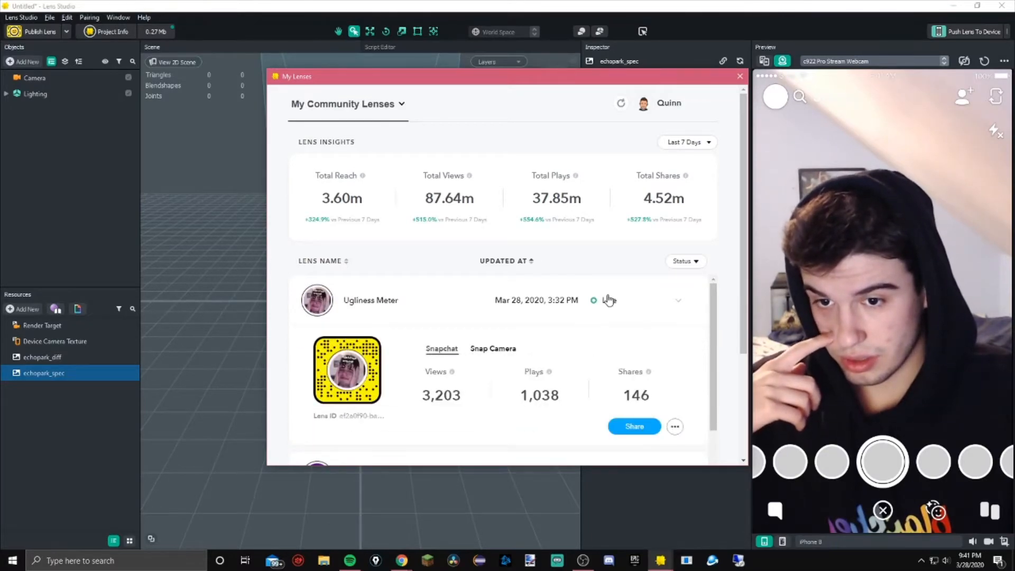
pyautogui.doubleClick(609, 300)
pyautogui.click(653, 297)
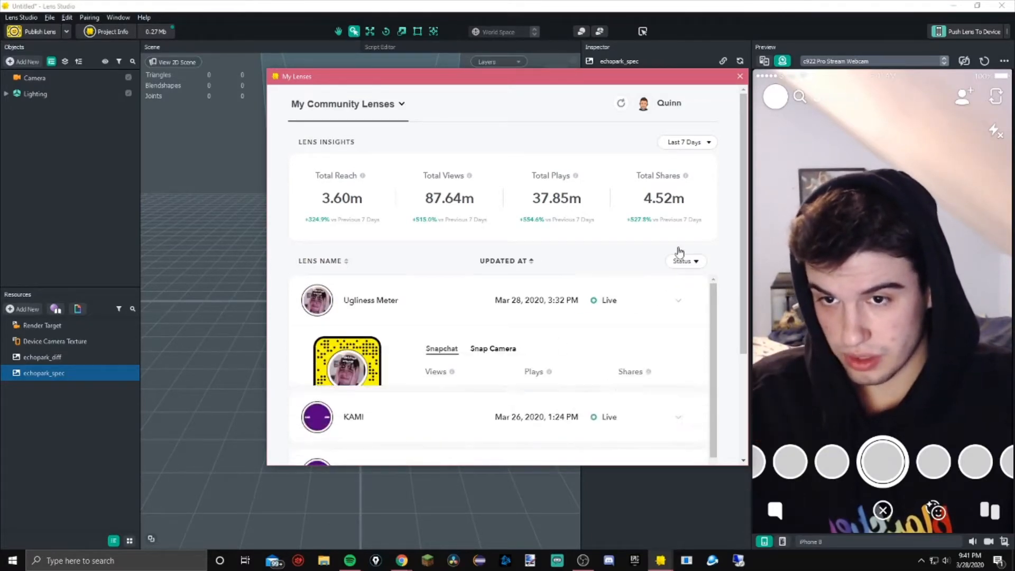
pyautogui.click(739, 77)
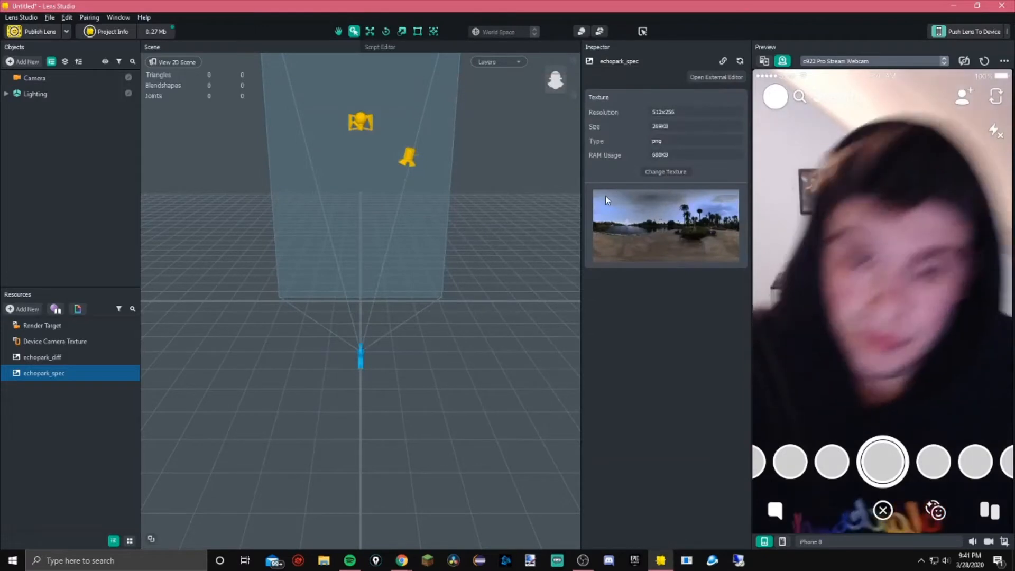
# Add an Image Object as a child of the Camera object
pyautogui.click(78, 77)
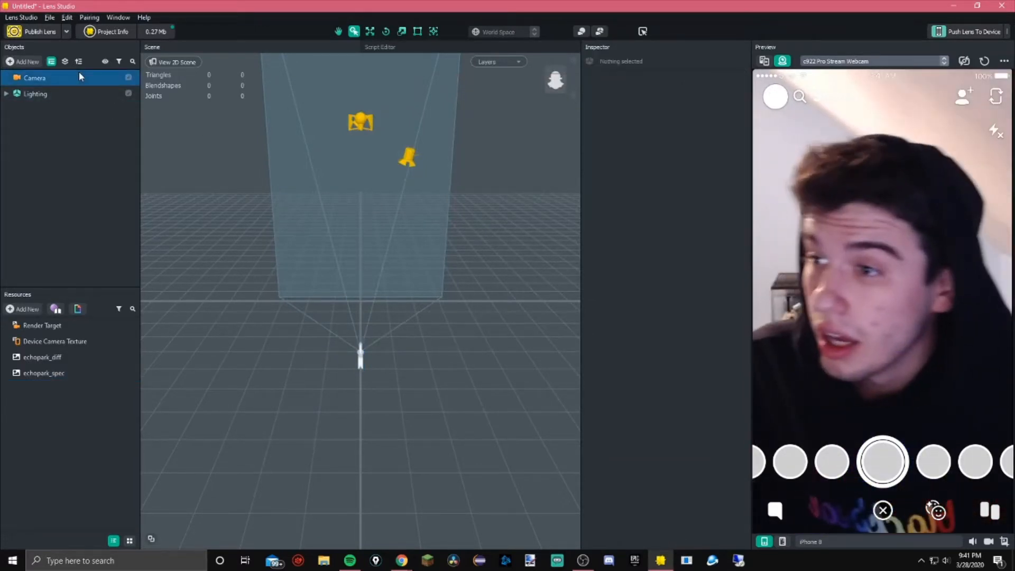
pyautogui.click(17, 61)
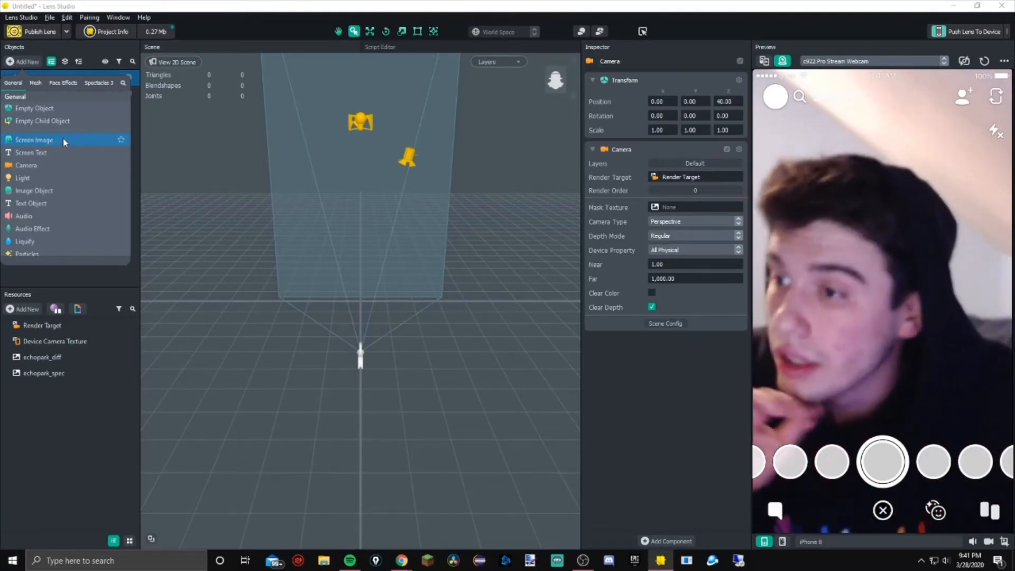
pyautogui.scroll(-2, 57, 184)
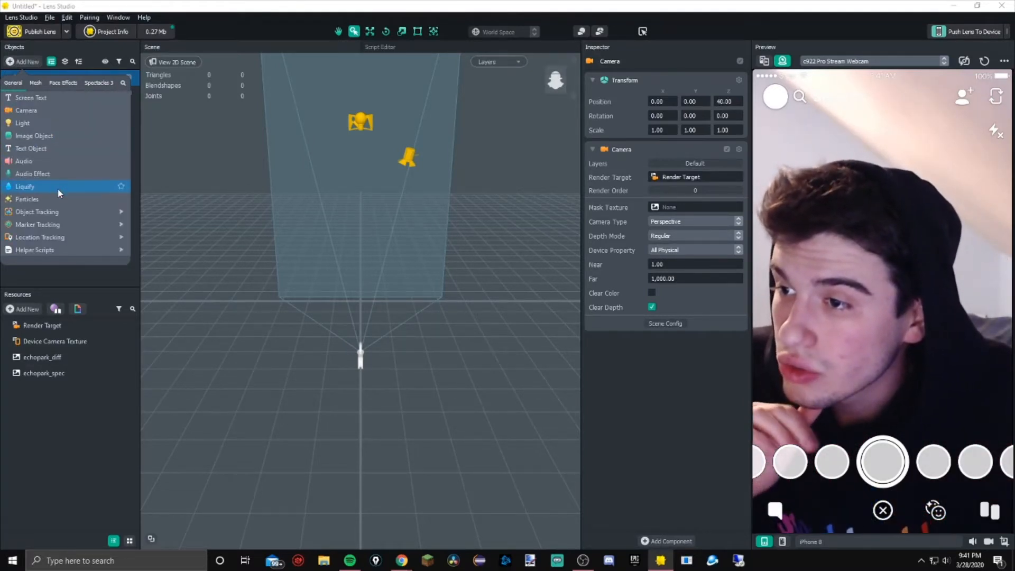
pyautogui.click(57, 134)
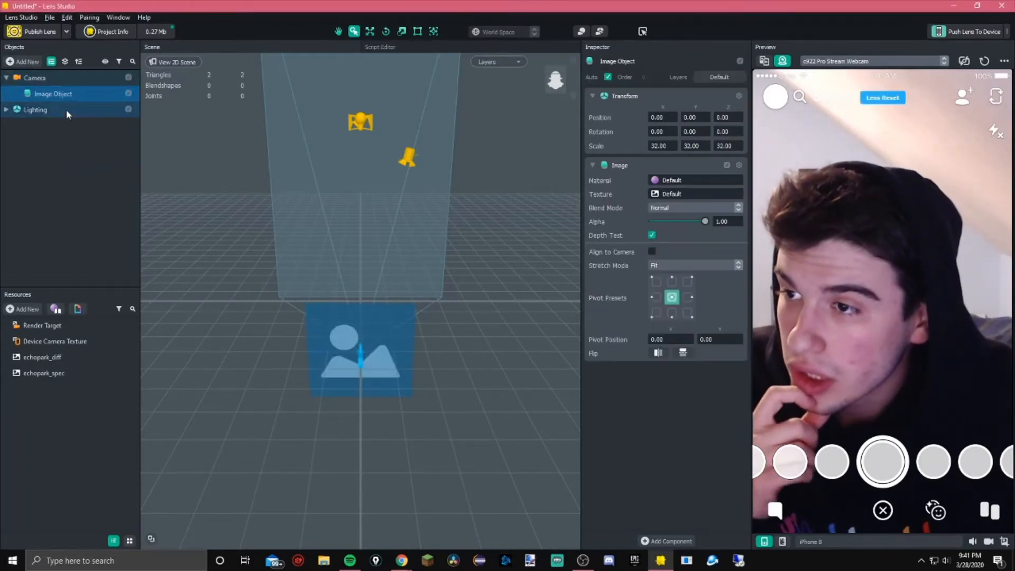
# Try offsetting the image object's X and Y position by 10 units
pyautogui.scroll(-1, 382, 318)
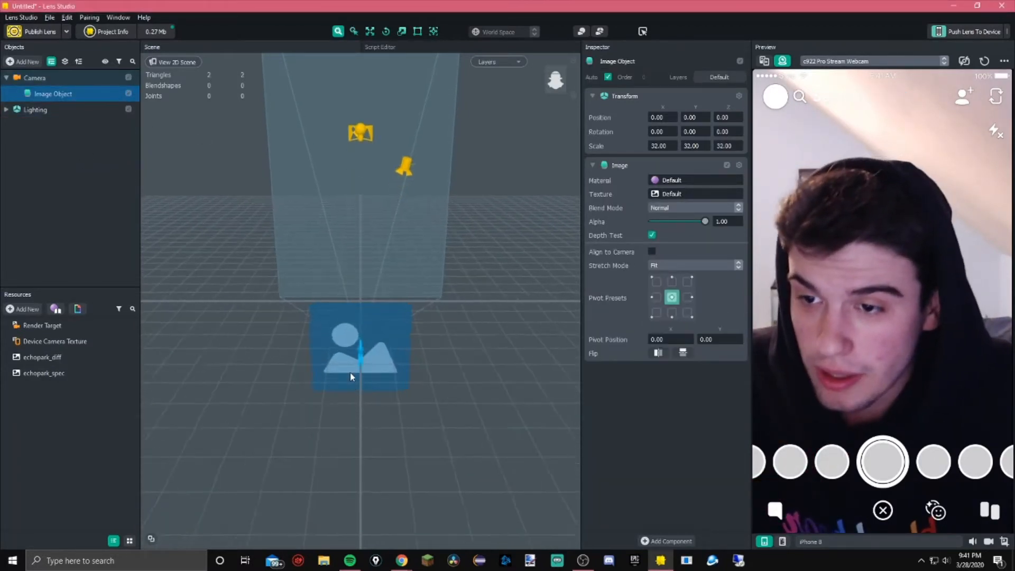
pyautogui.scroll(7, 373, 358)
pyautogui.scroll(-1, 376, 355)
pyautogui.moveTo(422, 299); pyautogui.dragTo(374, 304, button='middle')
pyautogui.moveTo(373, 303); pyautogui.dragTo(424, 245, button='right')
pyautogui.scroll(4, 374, 266)
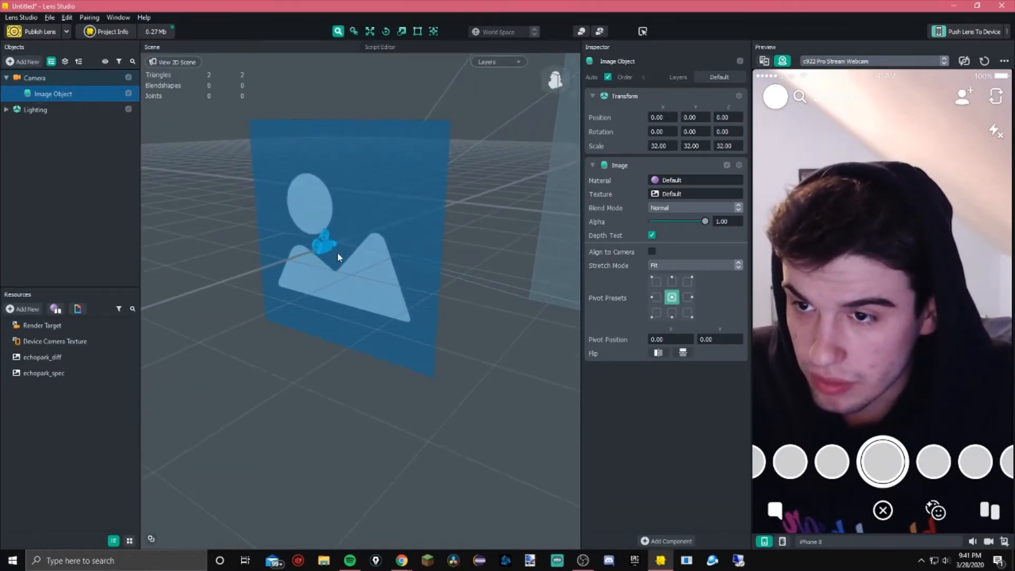
pyautogui.moveTo(338, 254); pyautogui.dragTo(268, 280, button='middle')
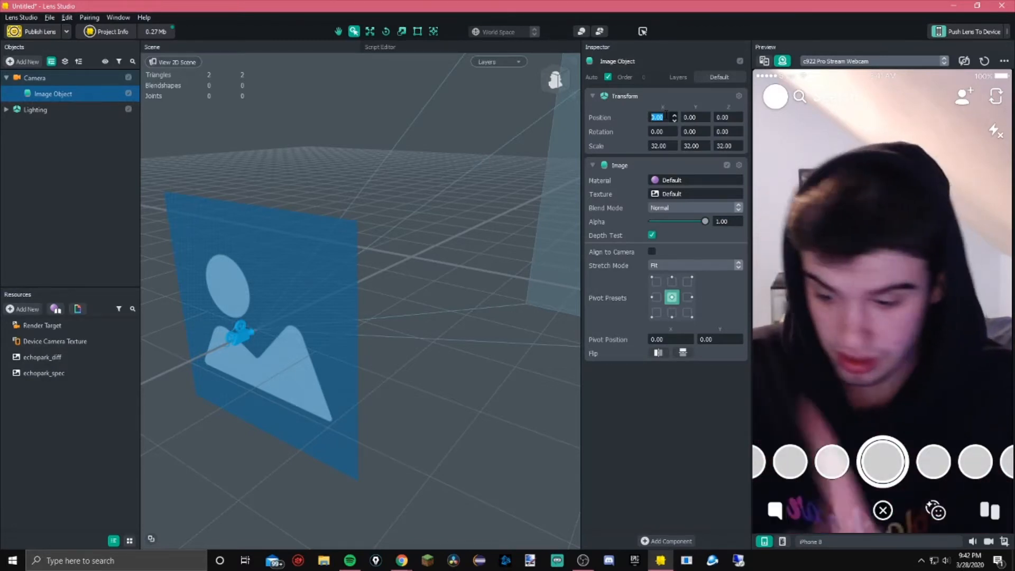
pyautogui.press('BackSpace')
pyautogui.write('10')
pyautogui.press('Return')
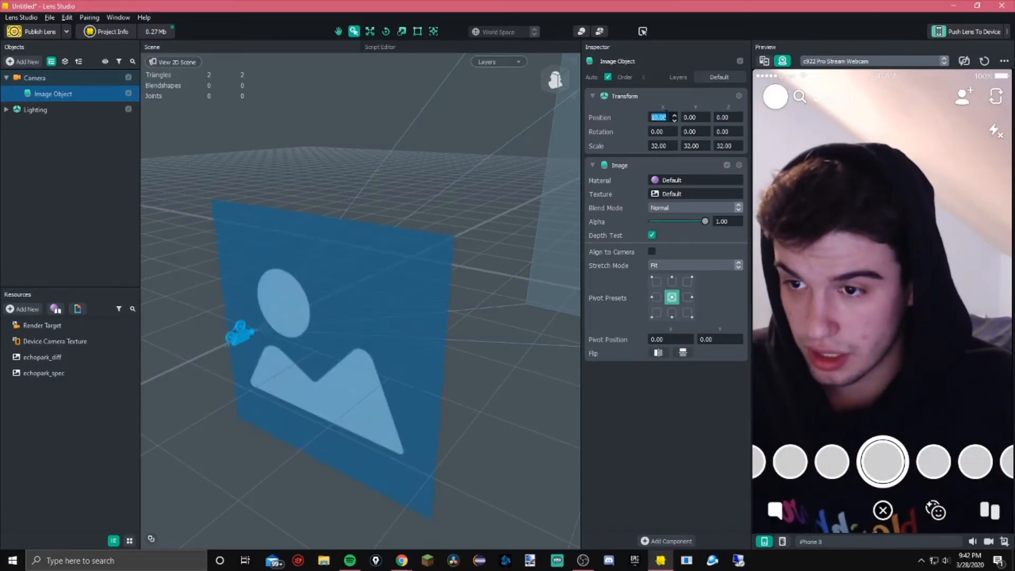
pyautogui.press('Return')
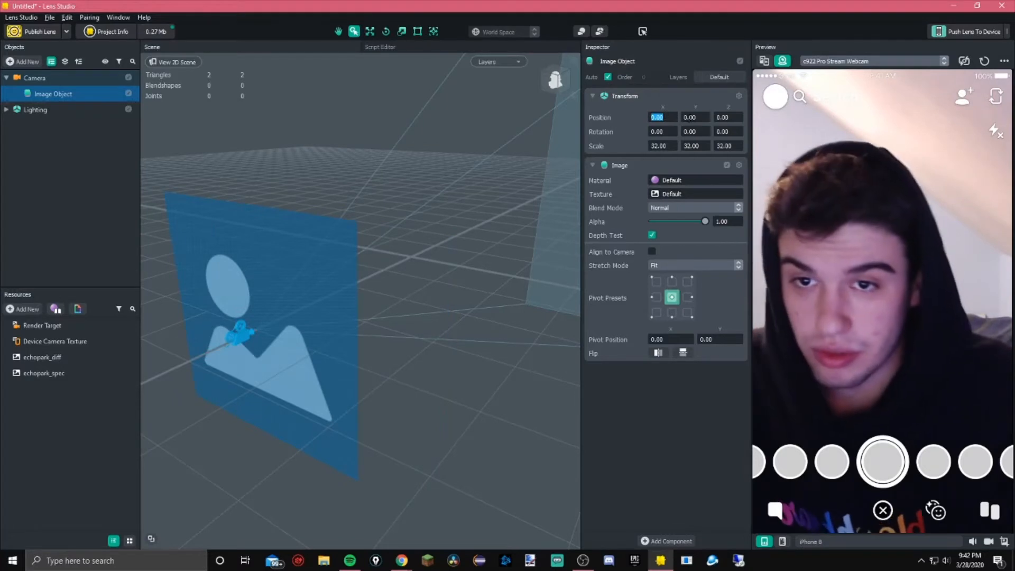
pyautogui.write('10')
pyautogui.press('Return')
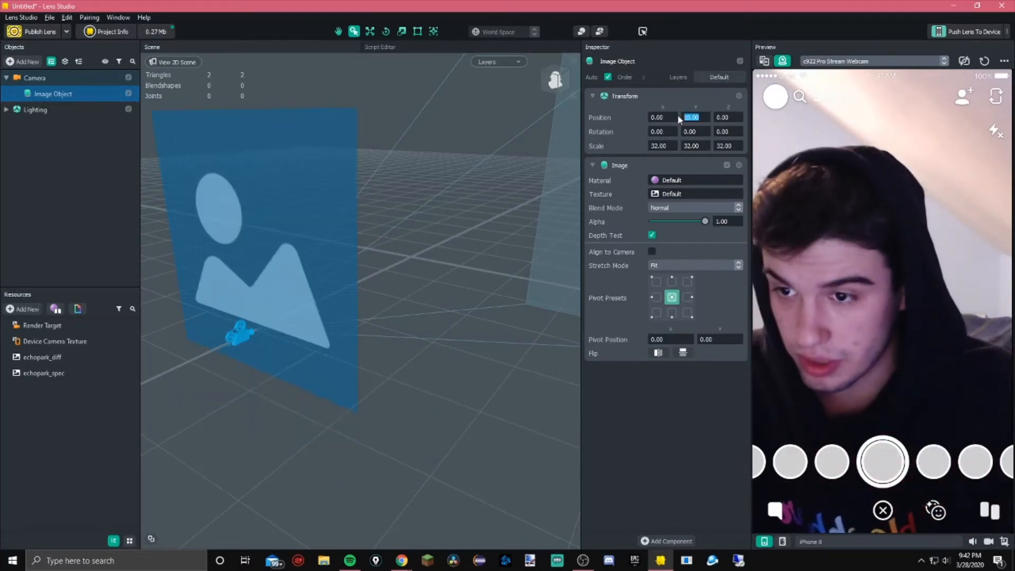
pyautogui.write('0')
pyautogui.press('Return')
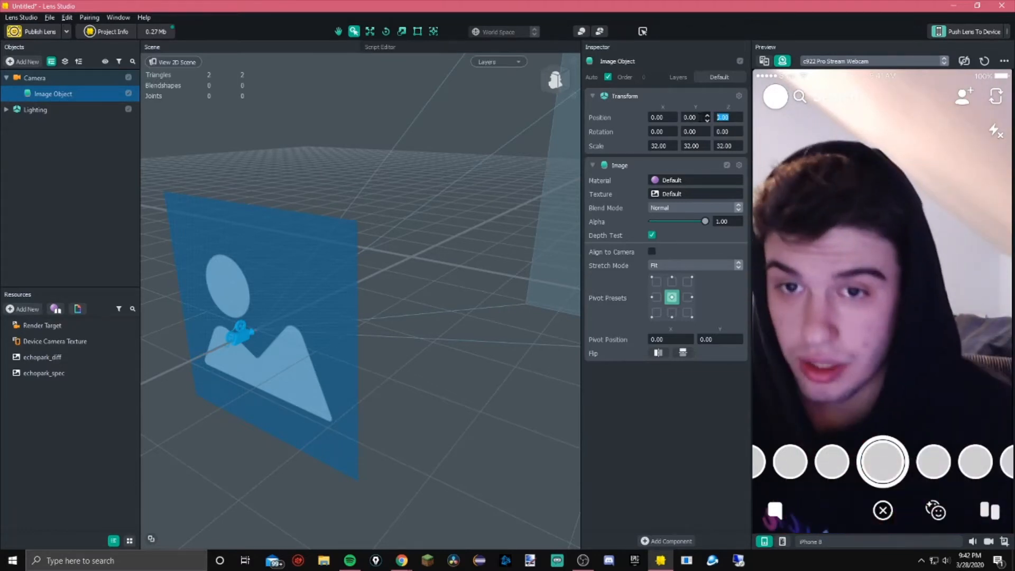
# Set the image object's Z position to -40 so it sits in front of the camera
pyautogui.write('10')
pyautogui.press('Return')
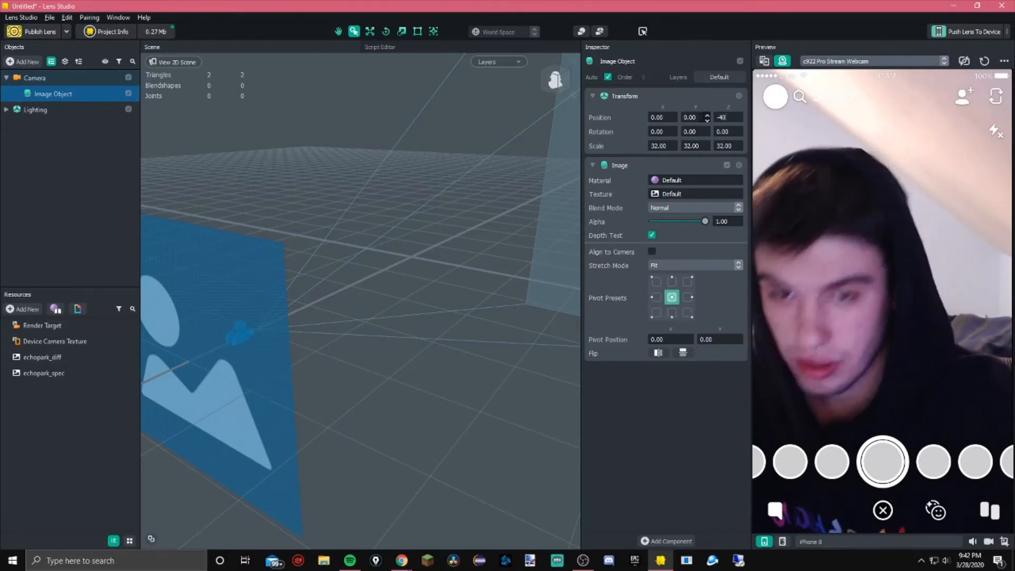
pyautogui.write('-40')
pyautogui.press('Return')
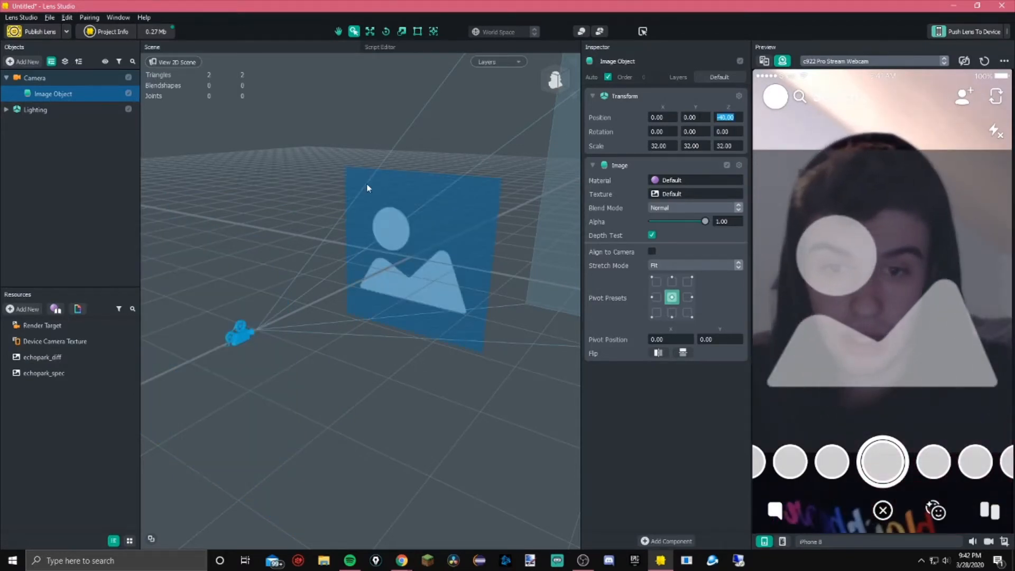
# Import the IMG_3857 photo into Resources and assign it as the image object's texture
pyautogui.scroll(-2, 366, 184)
pyautogui.moveTo(356, 281); pyautogui.dragTo(501, 220, button='middle')
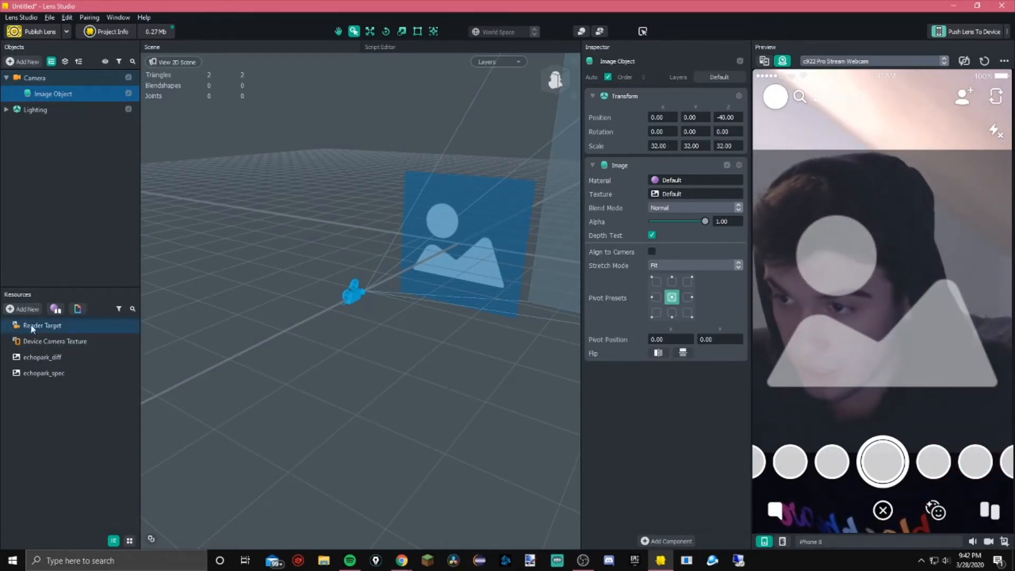
pyautogui.rightClick(57, 410)
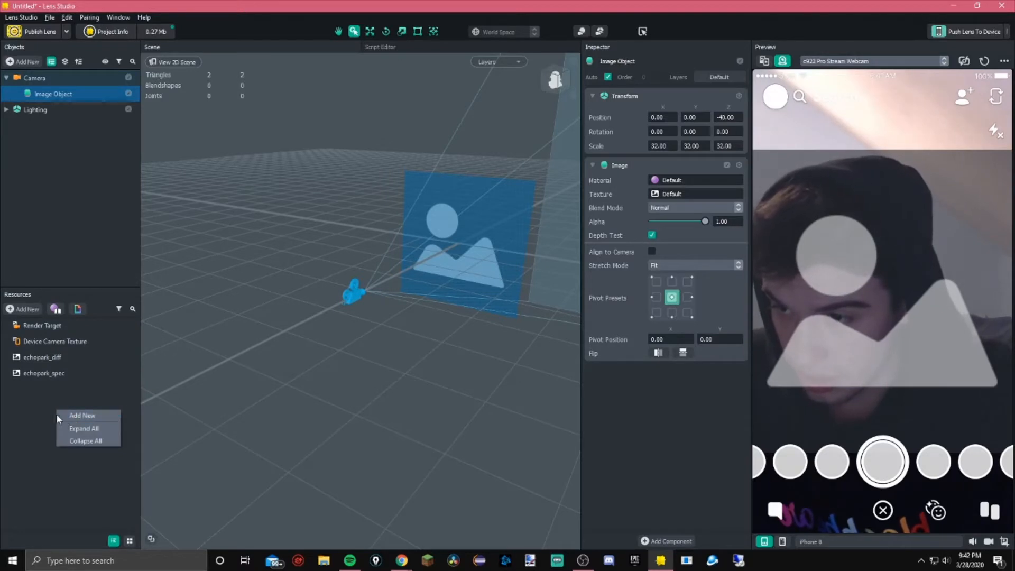
pyautogui.click(58, 414)
pyautogui.scroll(-5, 59, 381)
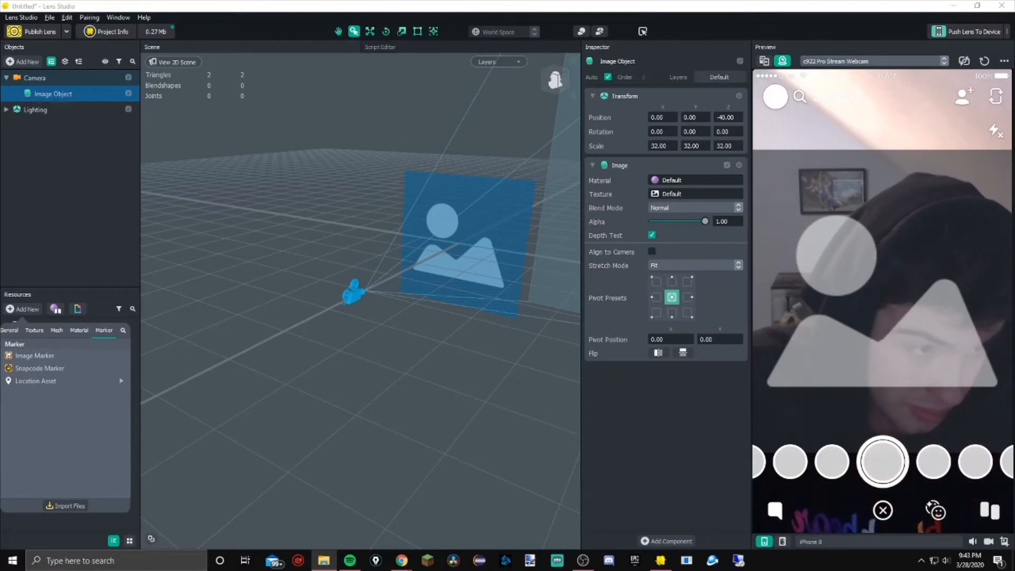
pyautogui.moveTo(1013, 349); pyautogui.dragTo(159, 411)
pyautogui.moveTo(73, 534); pyautogui.dragTo(69, 520)
pyautogui.moveTo(51, 388); pyautogui.dragTo(671, 196)
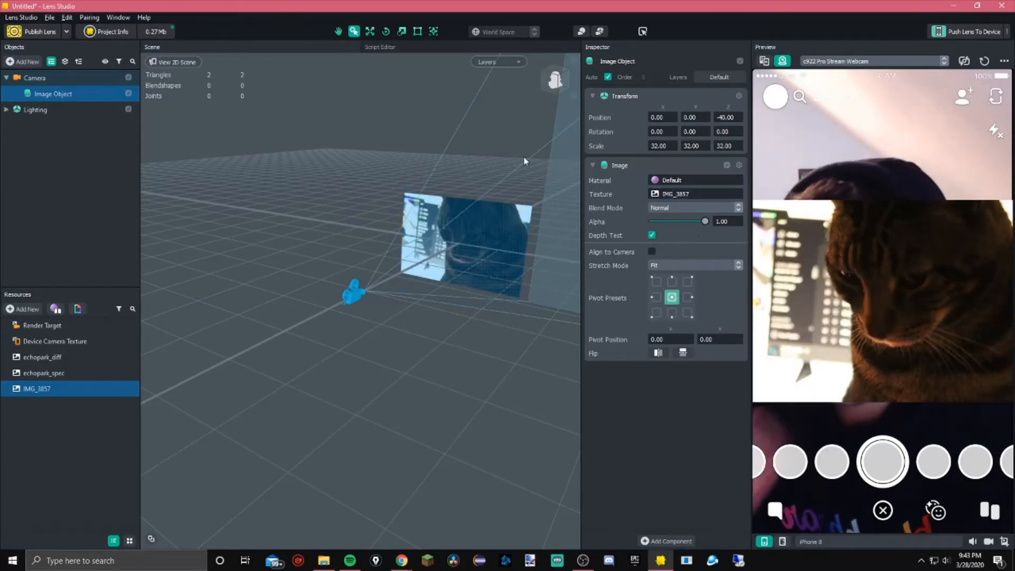
# Nudge the image object's Z position to -40.10 and set its X scale to 10
pyautogui.click(740, 121)
pyautogui.click(651, 147)
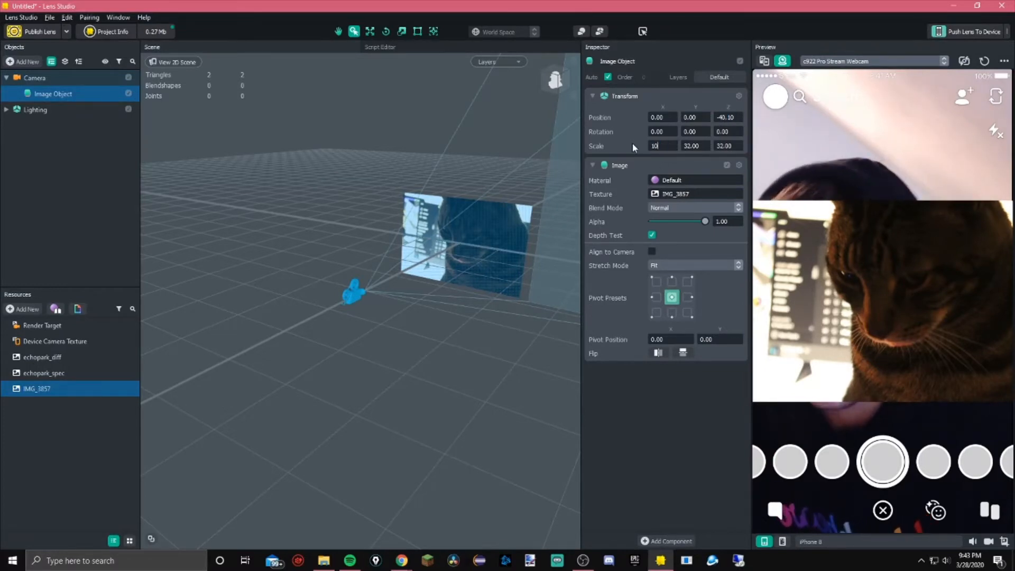
pyautogui.write('10')
pyautogui.press('Tab')
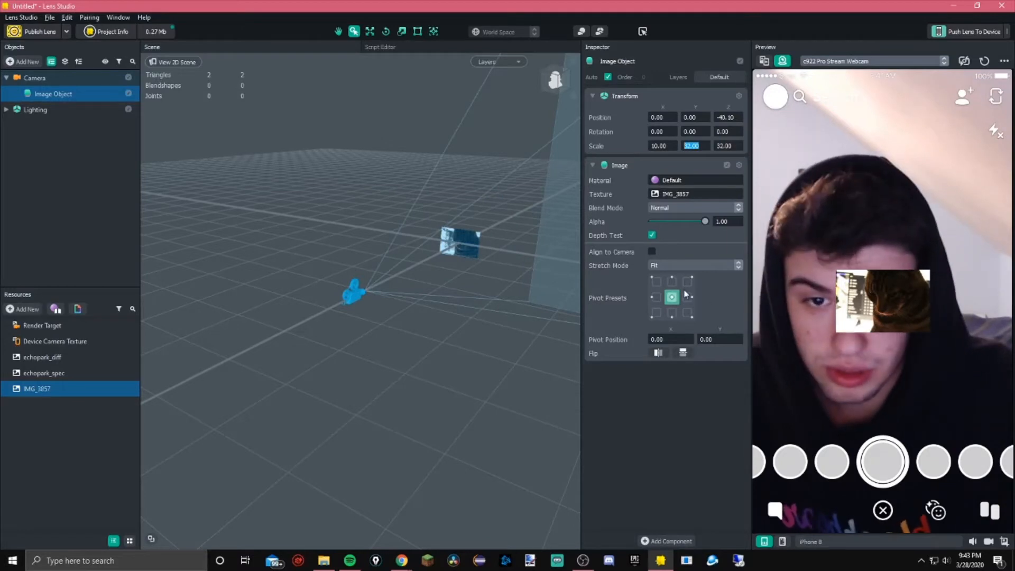
# Cycle the image's stretch mode through Fill and Fit Width, settling on Stretch
pyautogui.click(813, 310)
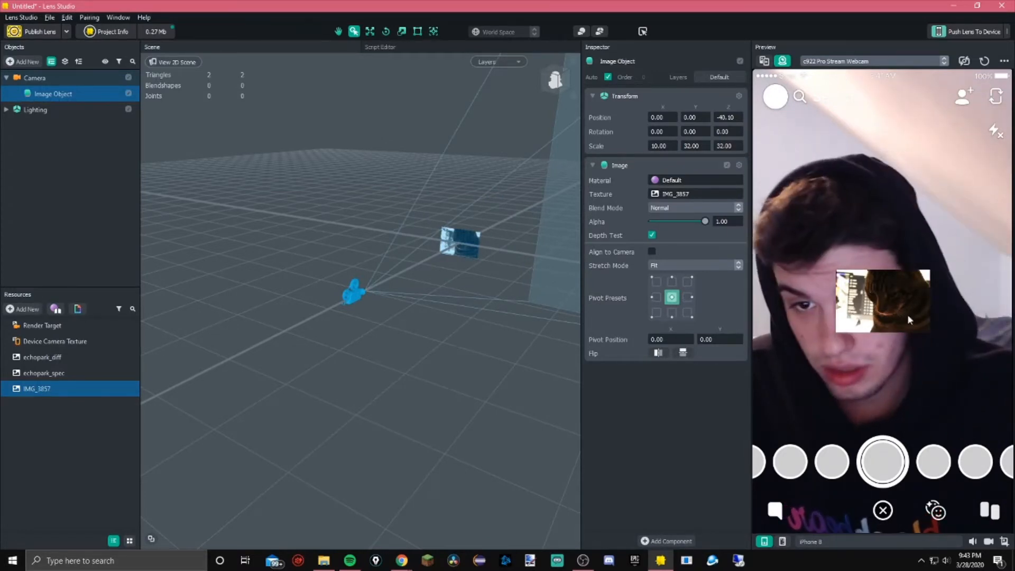
pyautogui.click(709, 267)
pyautogui.click(709, 276)
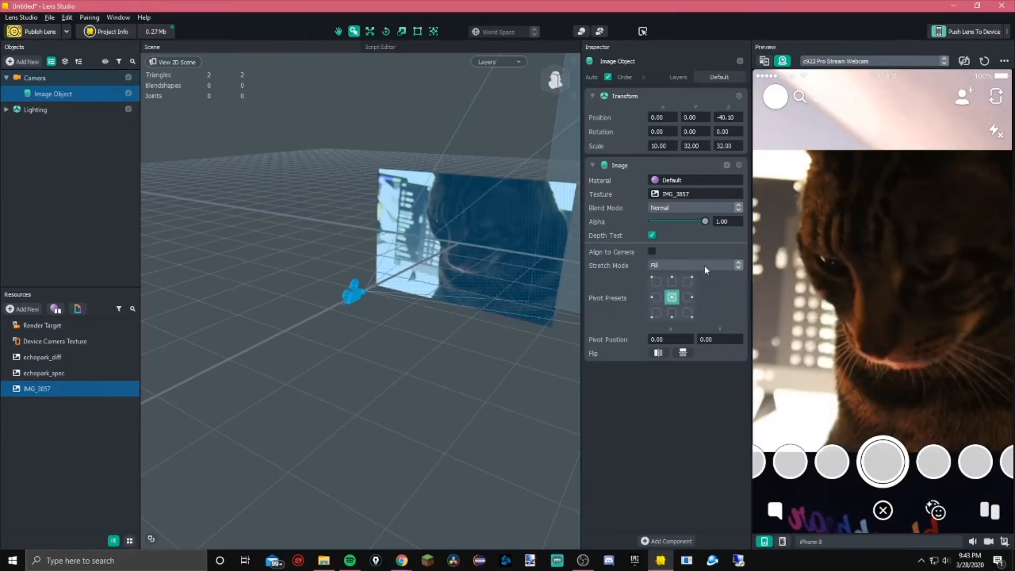
pyautogui.click(706, 270)
pyautogui.click(701, 296)
pyautogui.click(701, 270)
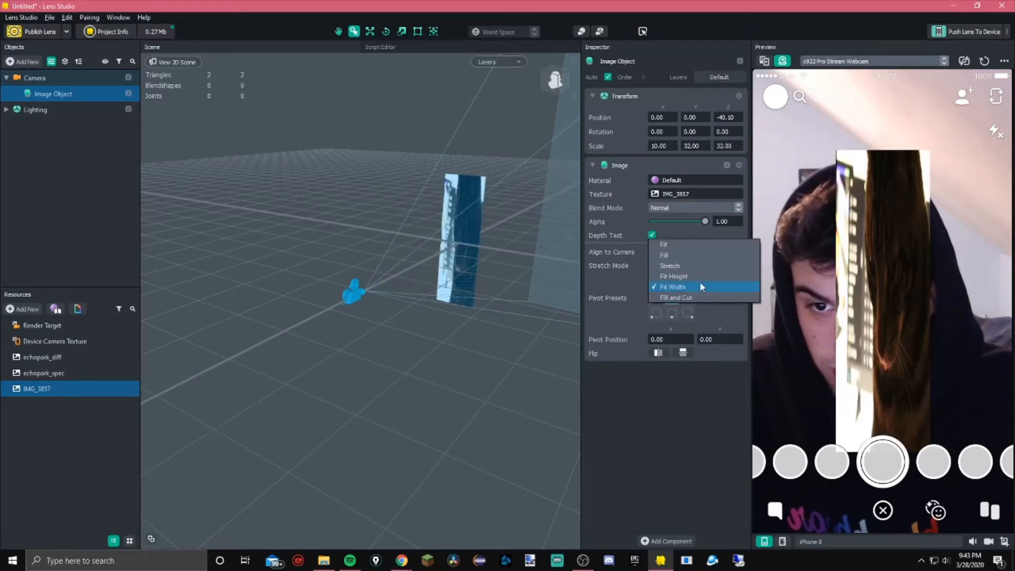
pyautogui.click(674, 265)
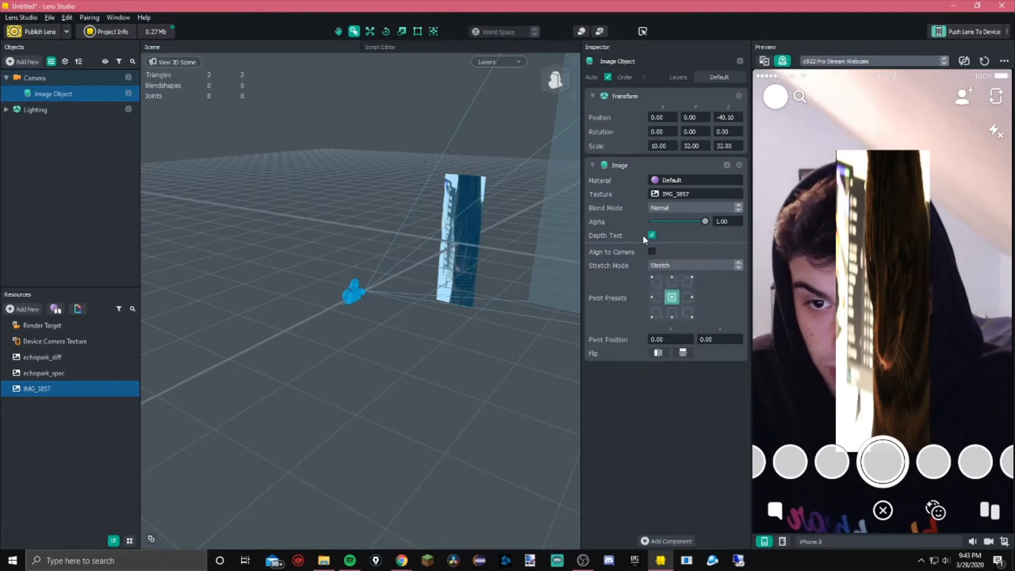
pyautogui.click(677, 266)
pyautogui.click(674, 265)
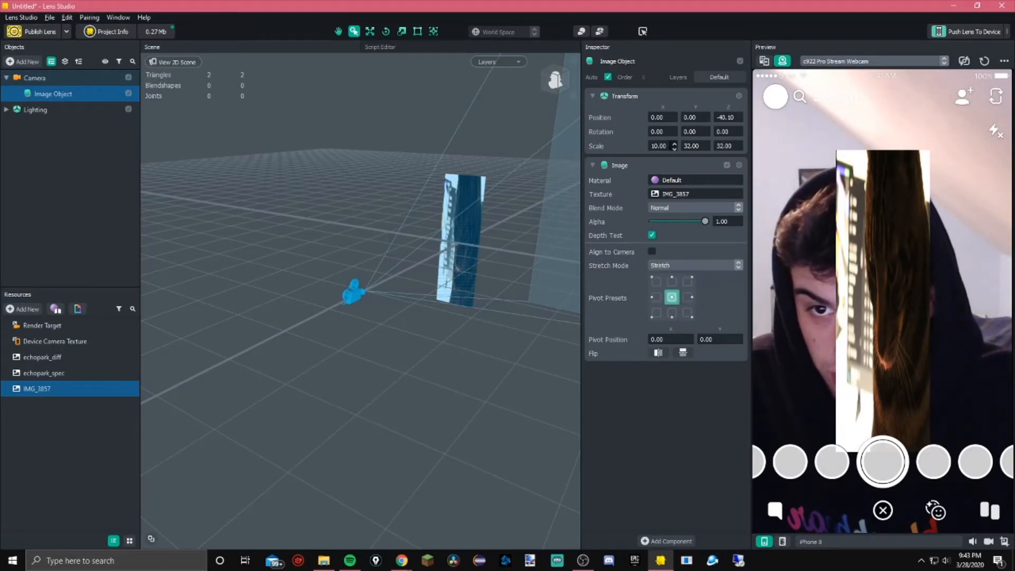
# Set the image object's Y and Z scale to 10
pyautogui.doubleClick(698, 147)
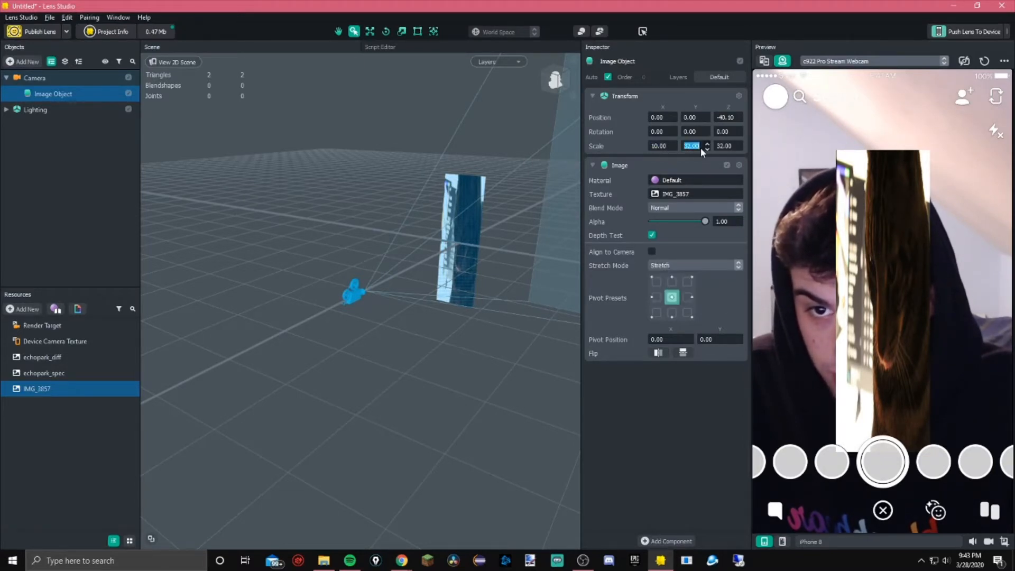
pyautogui.write('10')
pyautogui.press('Tab')
pyautogui.write('10')
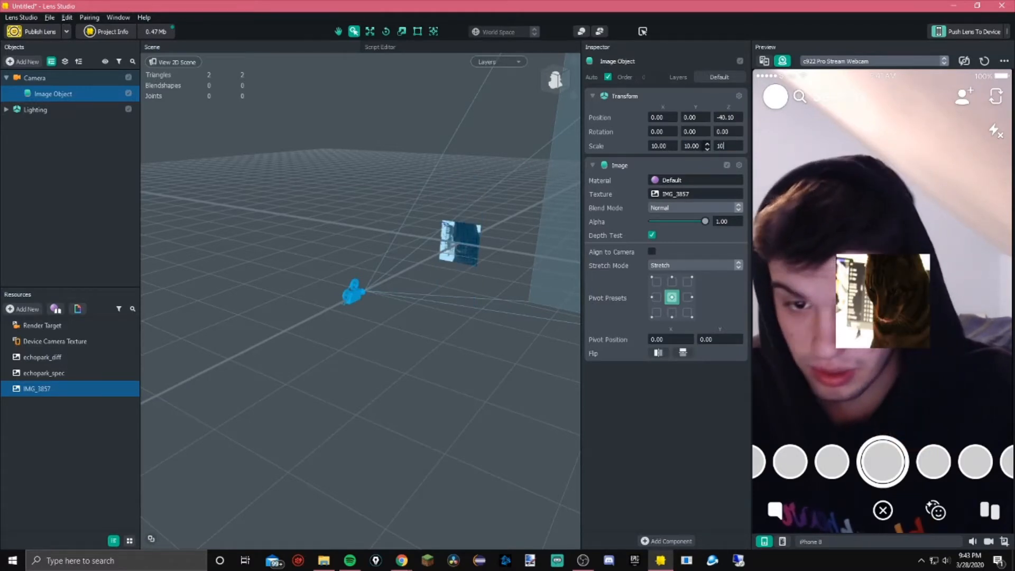
pyautogui.press('Return')
# Set the stretch mode to Fill and try changing the Y scale to 32
pyautogui.click(671, 263)
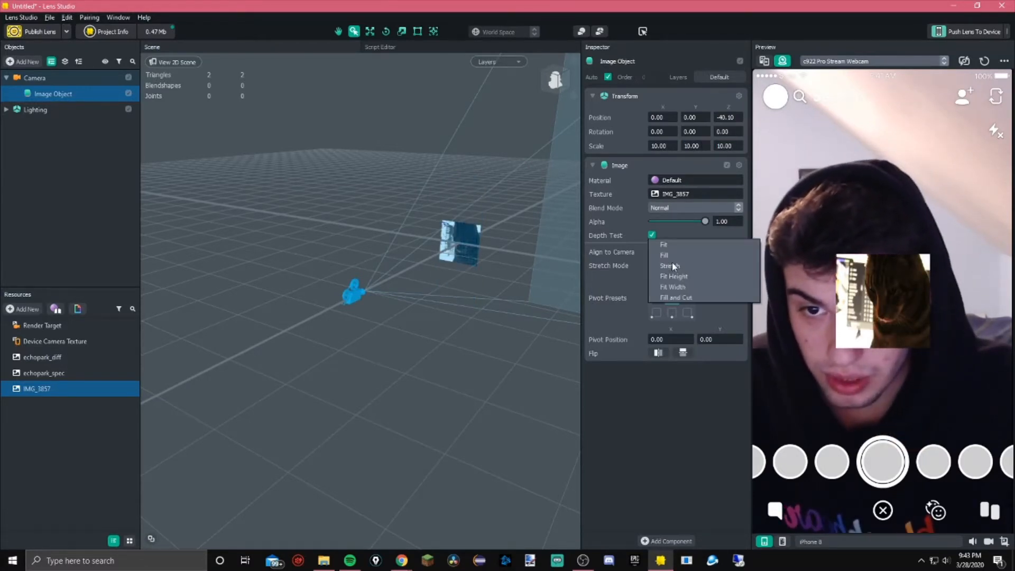
pyautogui.click(676, 250)
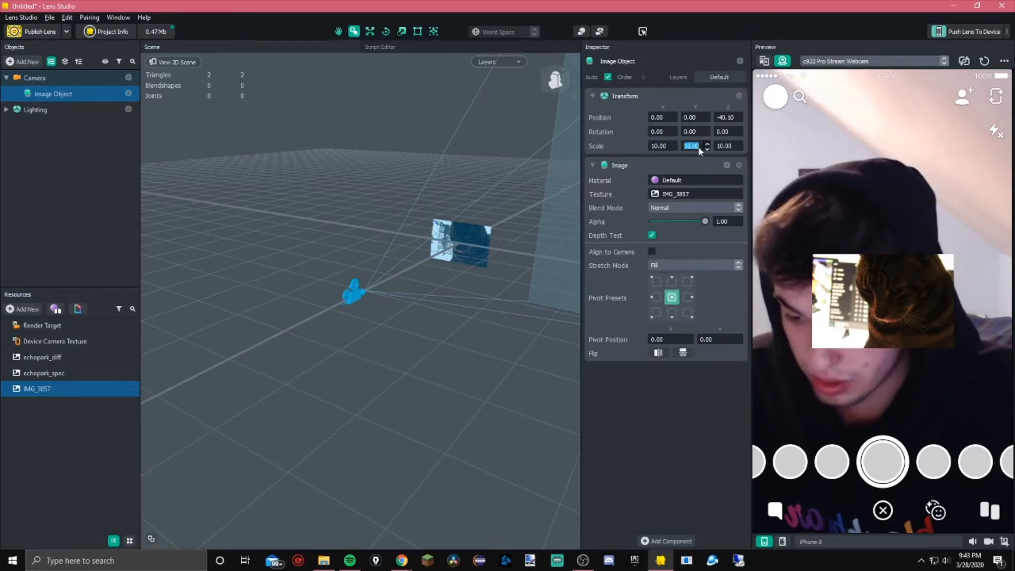
pyautogui.write('32')
pyautogui.press('Return')
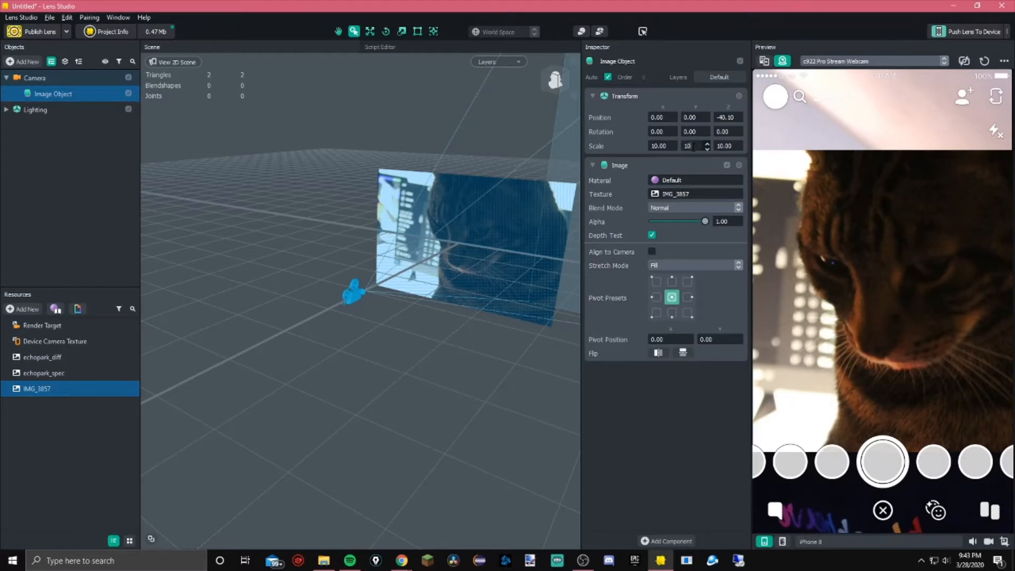
pyautogui.press('Return')
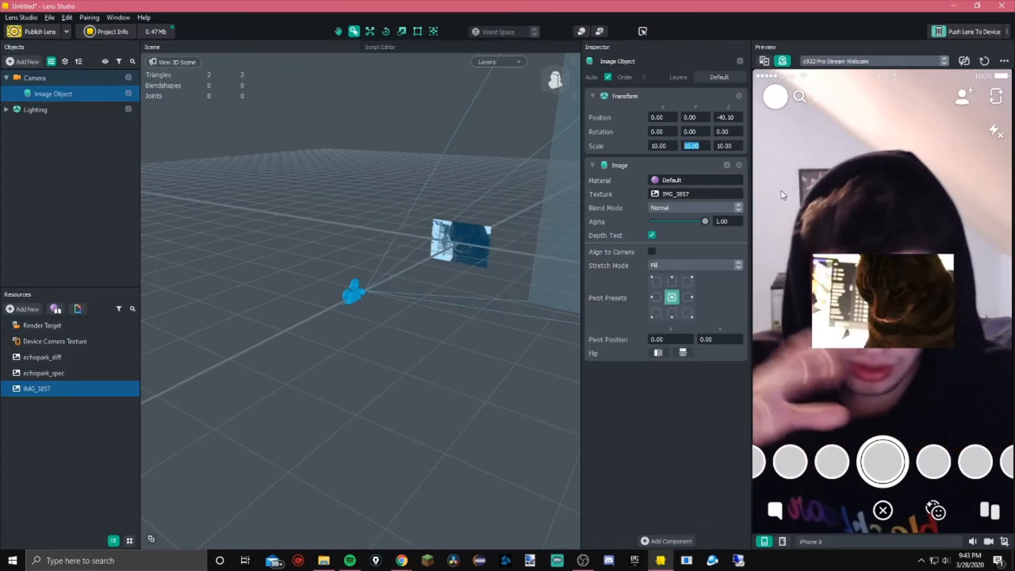
# Set the image's stretch mode to Fill and Cut
pyautogui.click(720, 265)
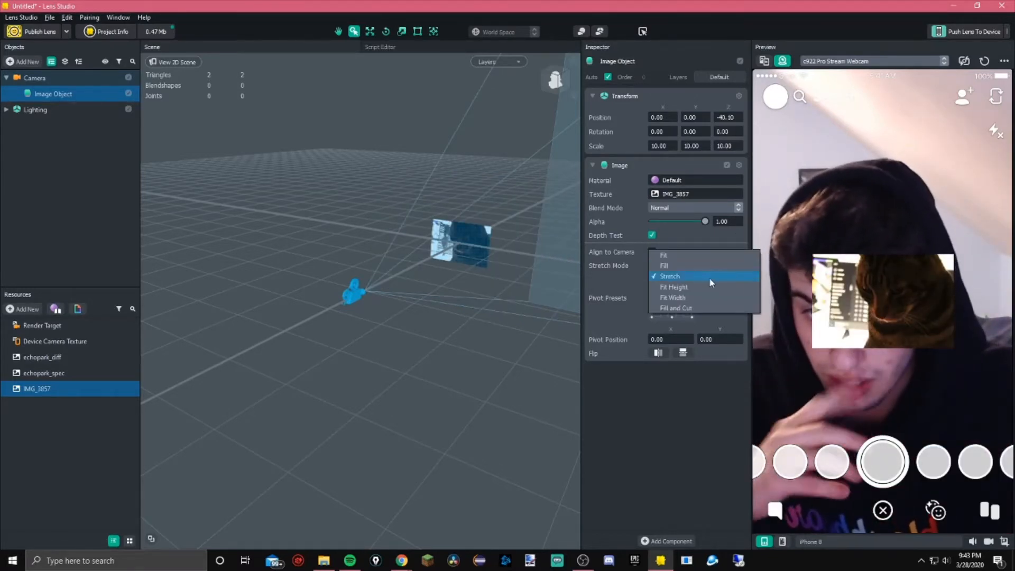
pyautogui.click(692, 308)
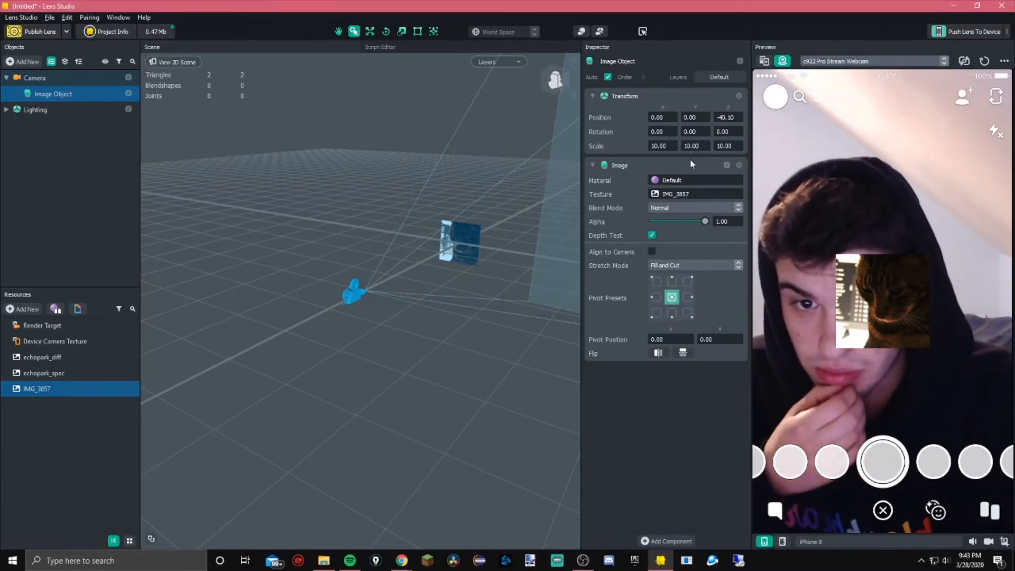
pyautogui.click(740, 116)
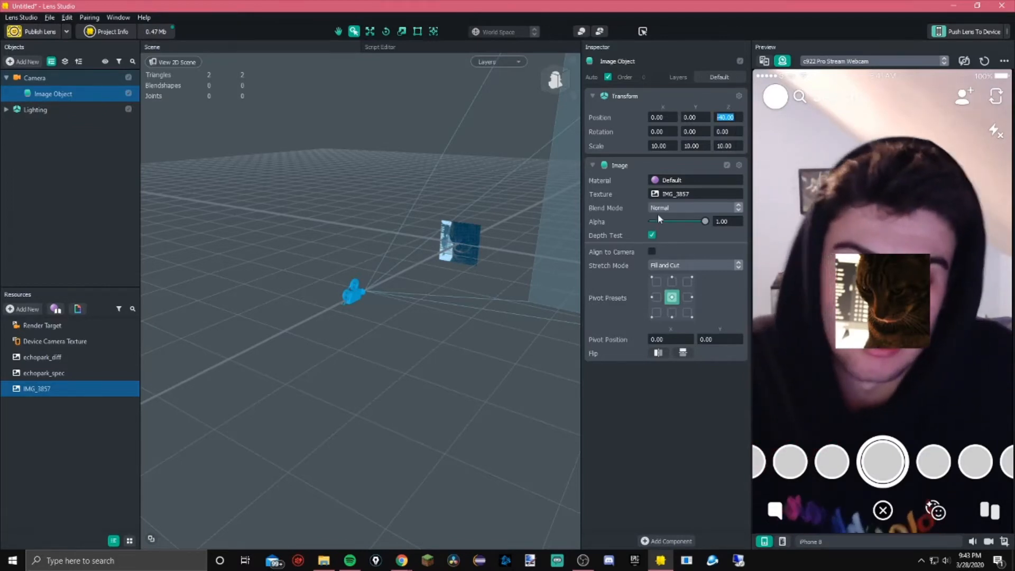
# Try the top-right pivot preset, return the pivot to center, and set the stretch mode to Fit
pyautogui.click(687, 281)
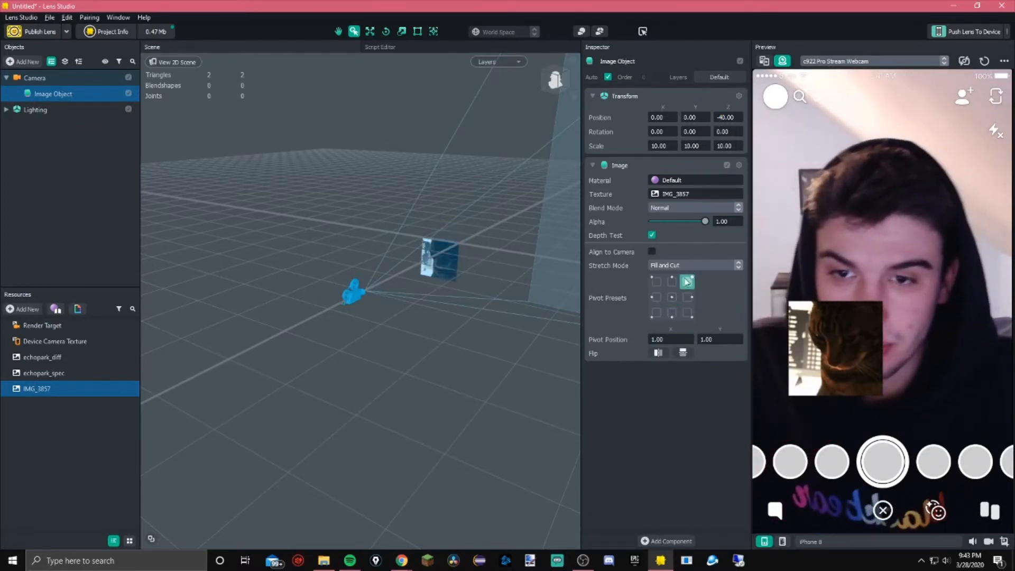
pyautogui.click(671, 296)
pyautogui.click(692, 265)
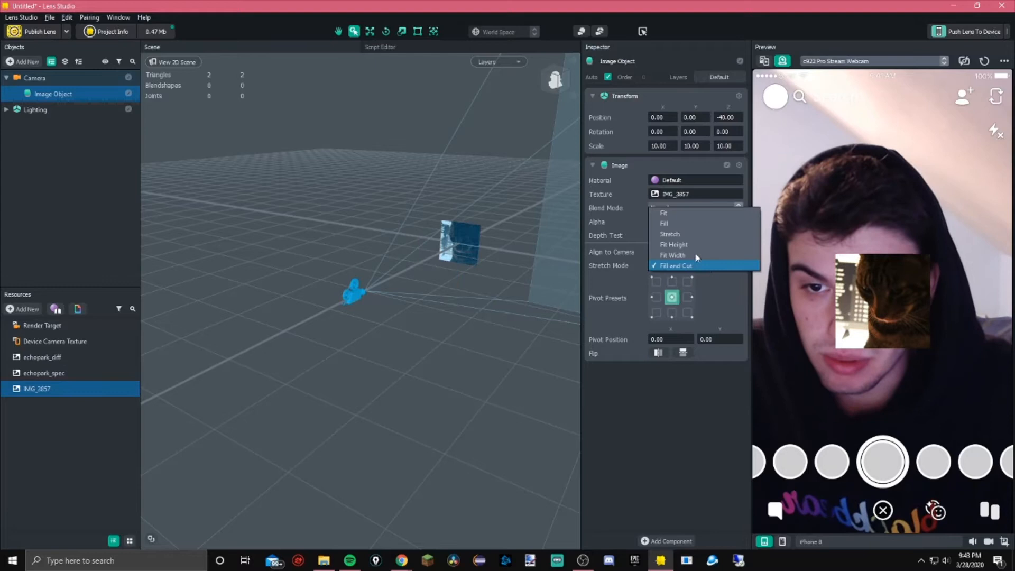
pyautogui.click(683, 212)
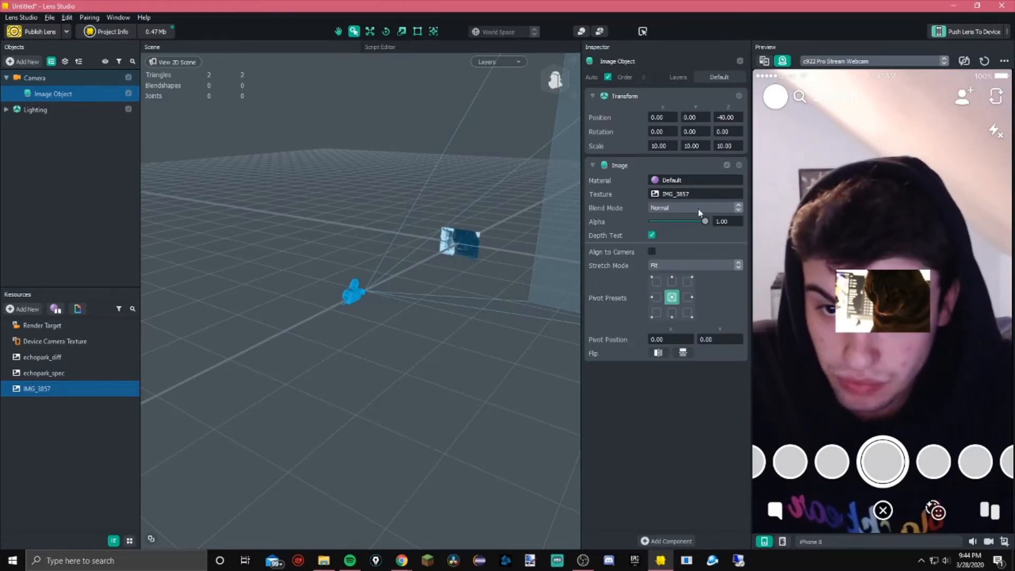
# Open the material, texture and blend mode pickers to examine the available options
pyautogui.click(666, 184)
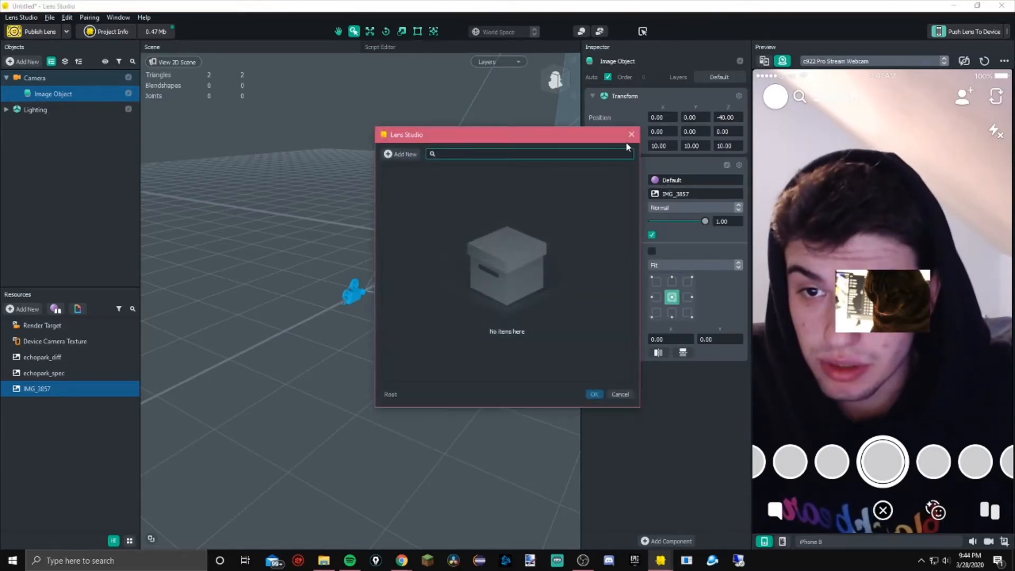
pyautogui.click(626, 142)
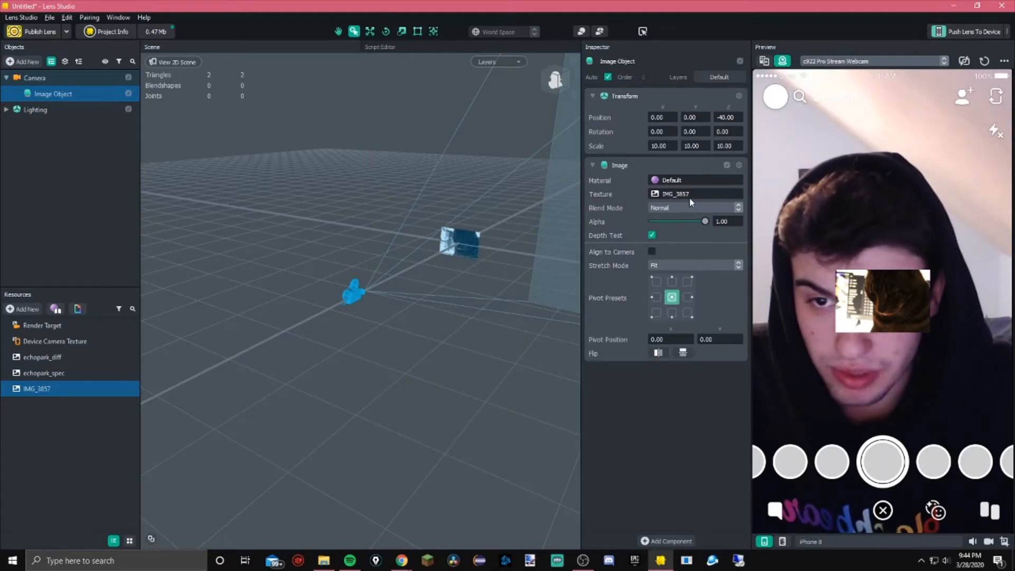
pyautogui.click(689, 198)
pyautogui.click(630, 136)
pyautogui.click(687, 207)
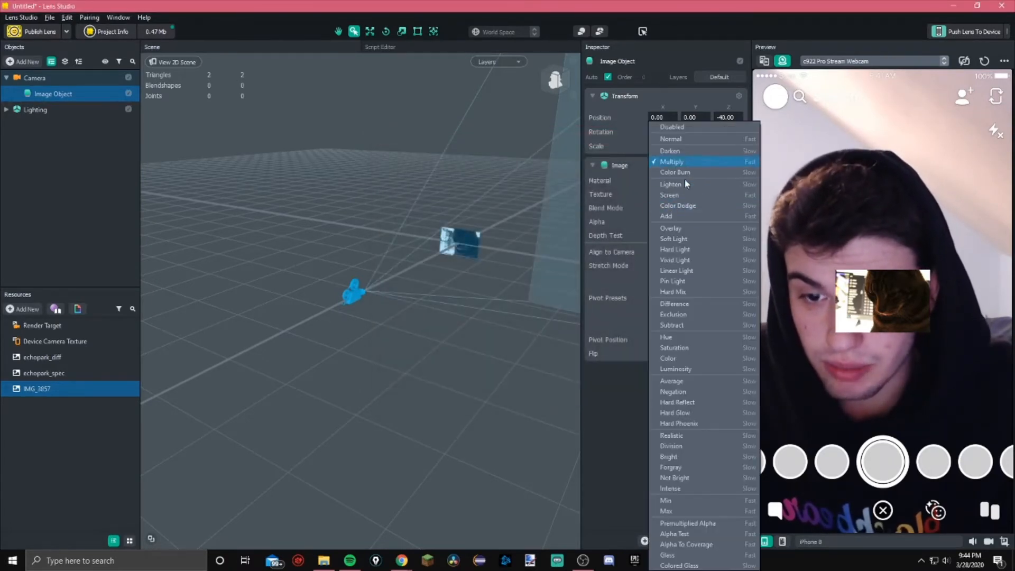
pyautogui.click(598, 433)
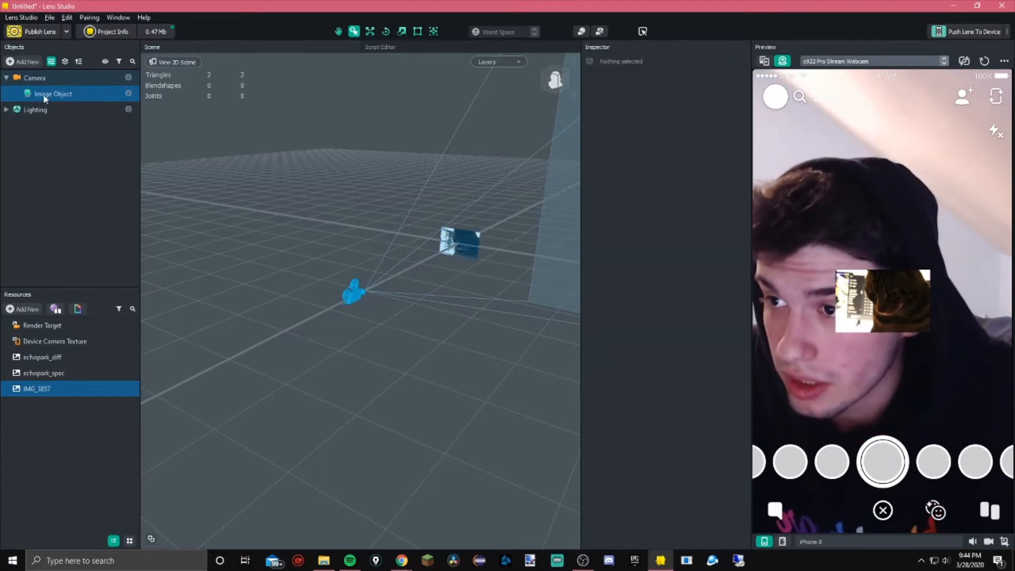
# Delete the image object and add a new text object under the camera
pyautogui.press('Delete')
pyautogui.click(34, 78)
pyautogui.click(23, 62)
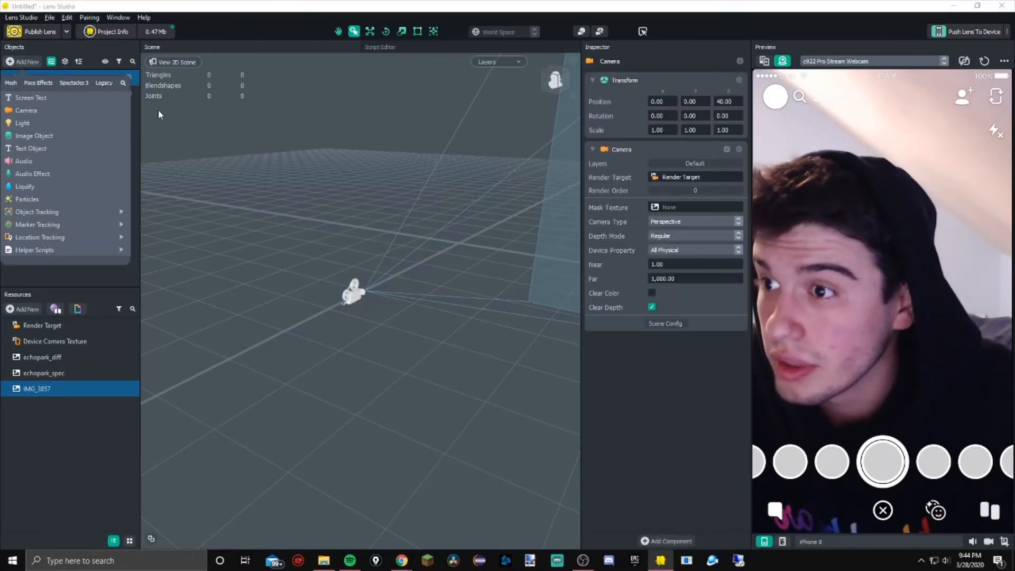
pyautogui.click(54, 148)
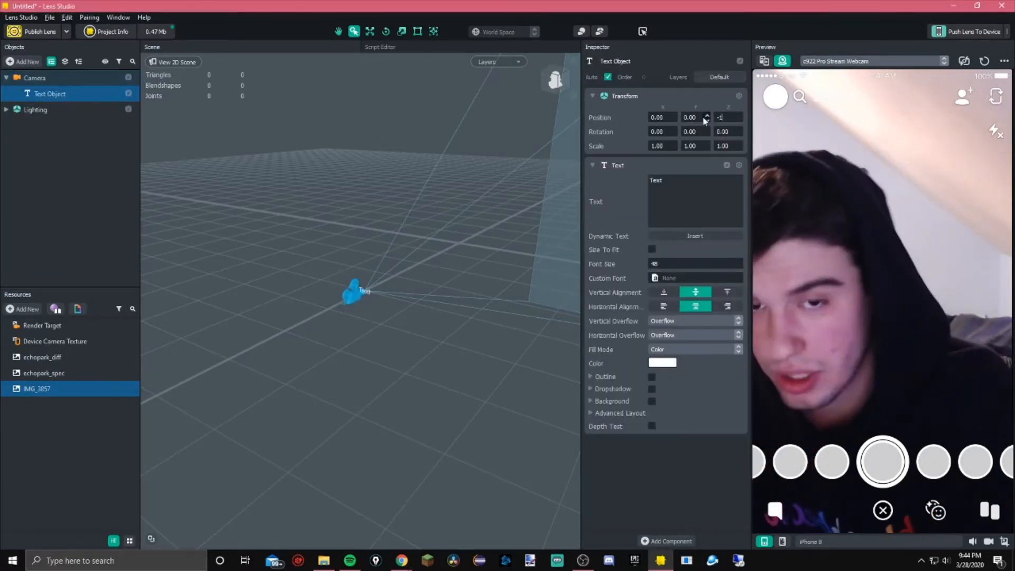
# Set the text object's Z position to -40 and replace its text with "My first filter!"
pyautogui.write('-40')
pyautogui.press('Return')
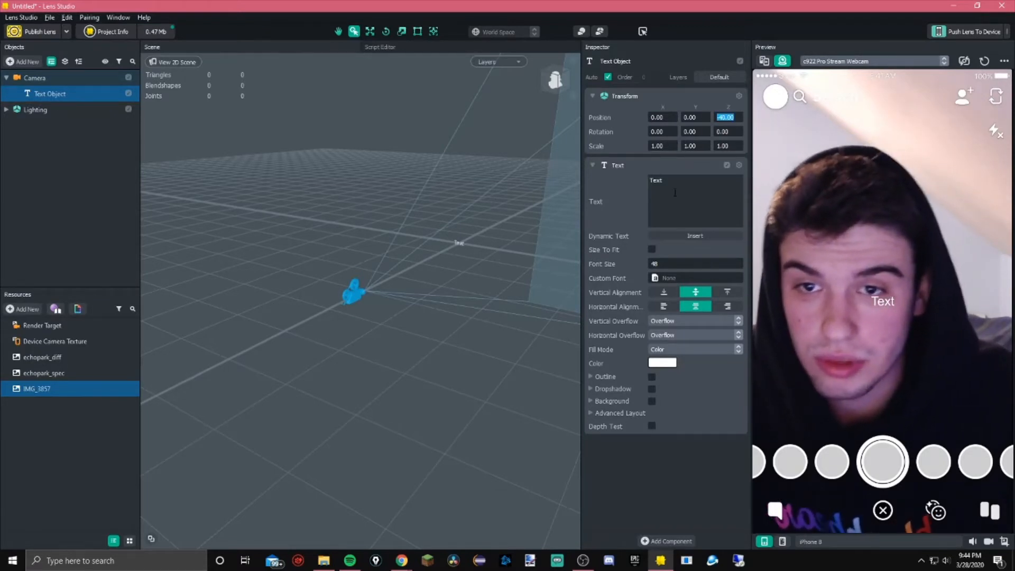
pyautogui.press('BackSpace')
pyautogui.press('BackSpace')
pyautogui.press('BackSpace')
pyautogui.press('BackSpace')
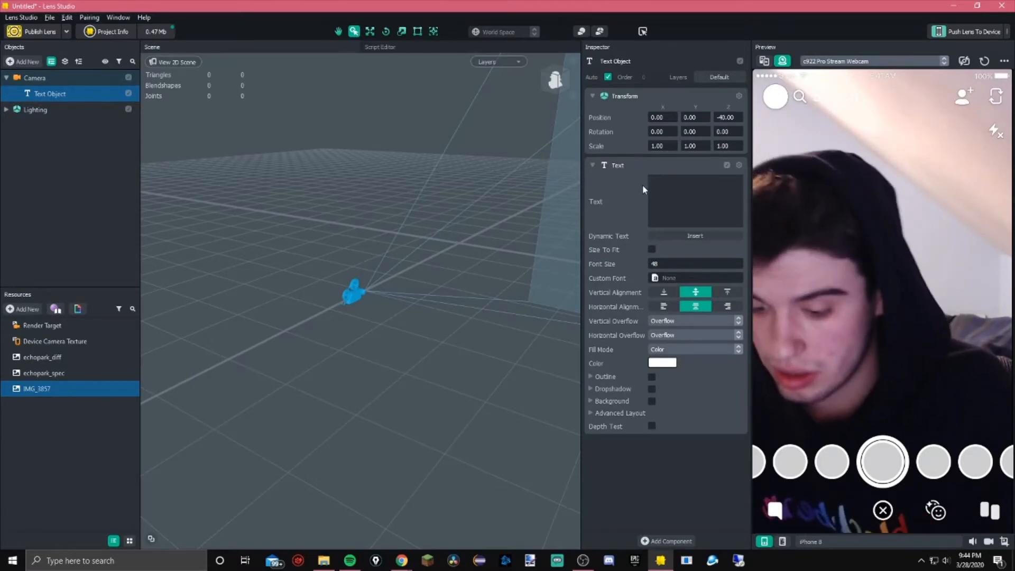
pyautogui.write('M<y')
pyautogui.press('BackSpace')
pyautogui.press('BackSpace')
pyautogui.write('y first ')
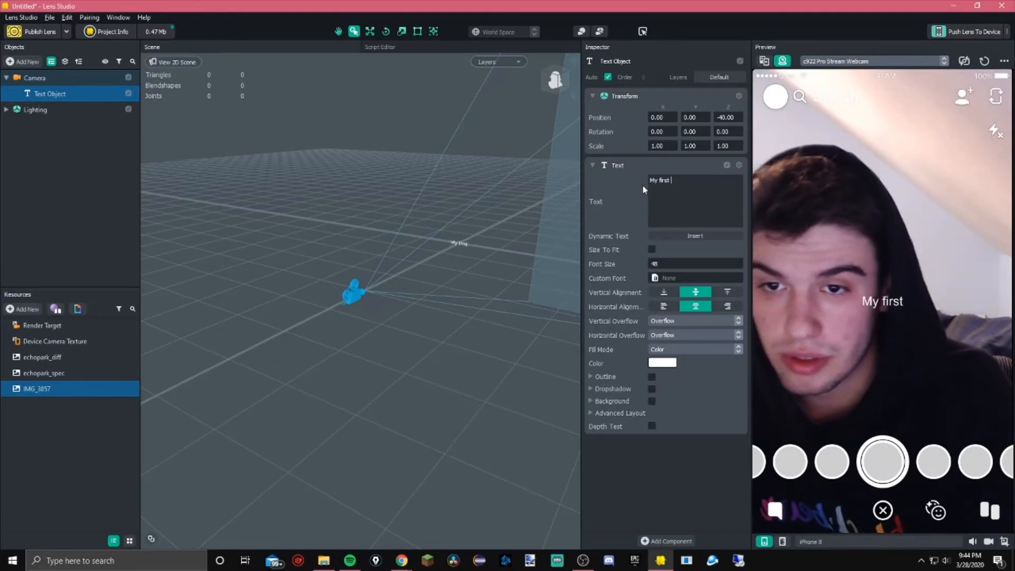
pyautogui.write('filter!')
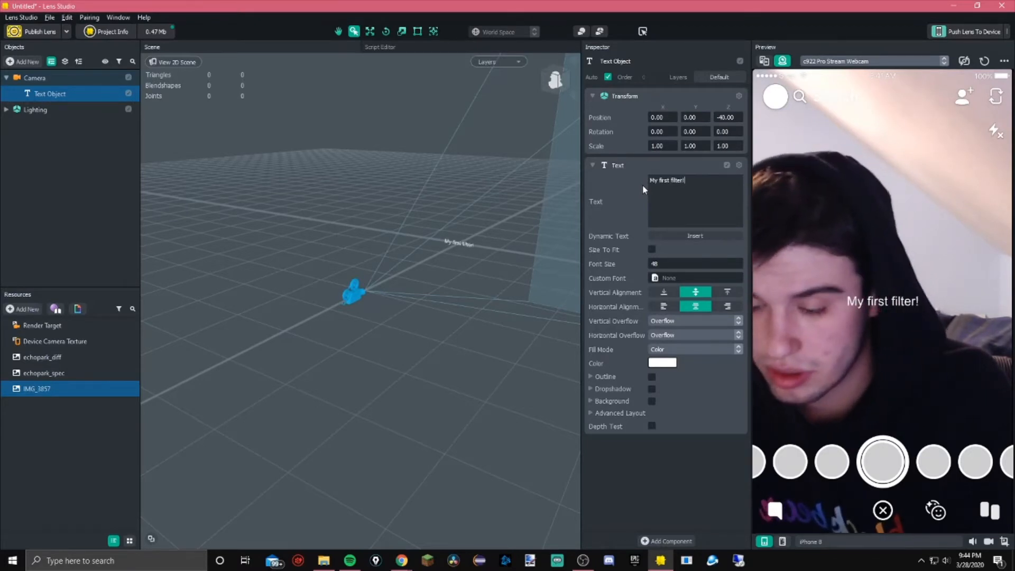
# Add a second text line "I made it on" followed by an inserted dynamic Date field
pyautogui.click(694, 235)
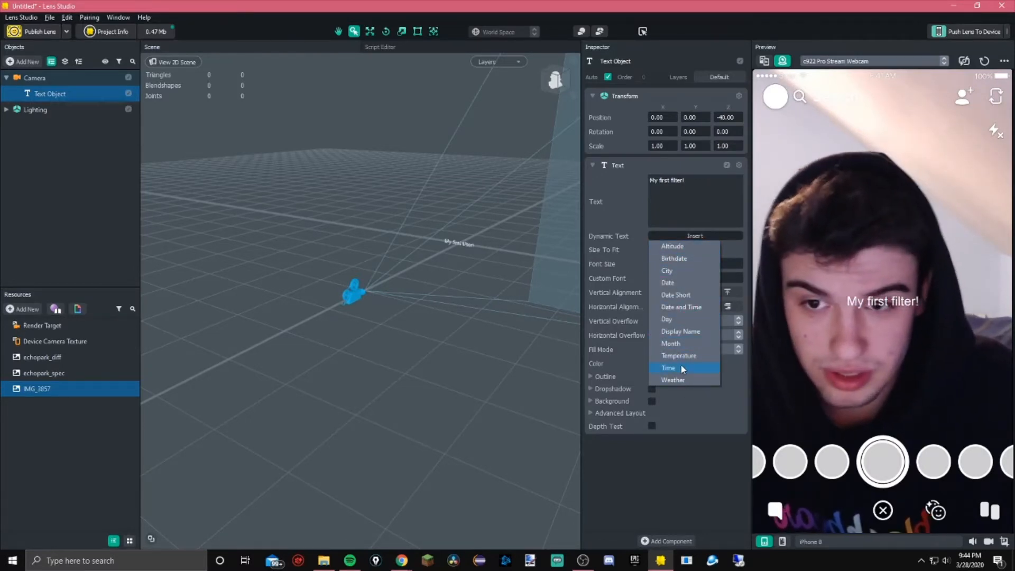
pyautogui.click(709, 196)
pyautogui.write('I made')
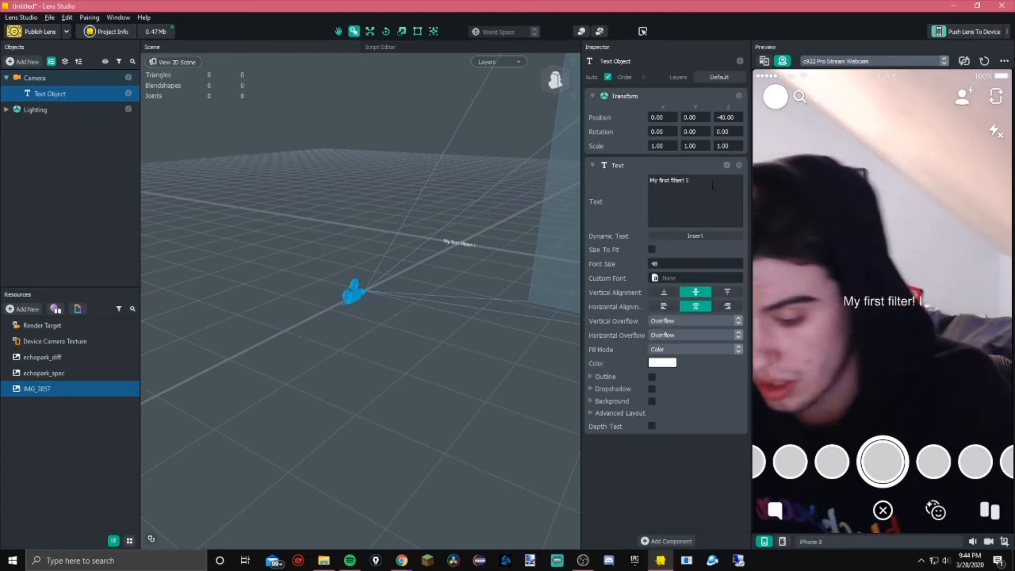
pyautogui.press('BackSpace')
pyautogui.press('BackSpace')
pyautogui.press('BackSpace')
pyautogui.press('BackSpace')
pyautogui.press('BackSpace')
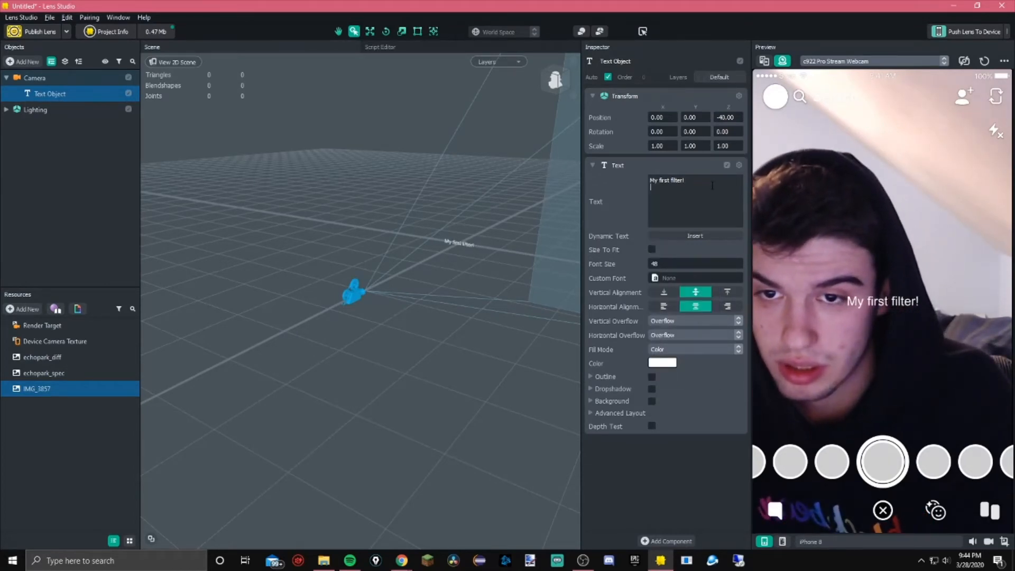
pyautogui.write('IO')
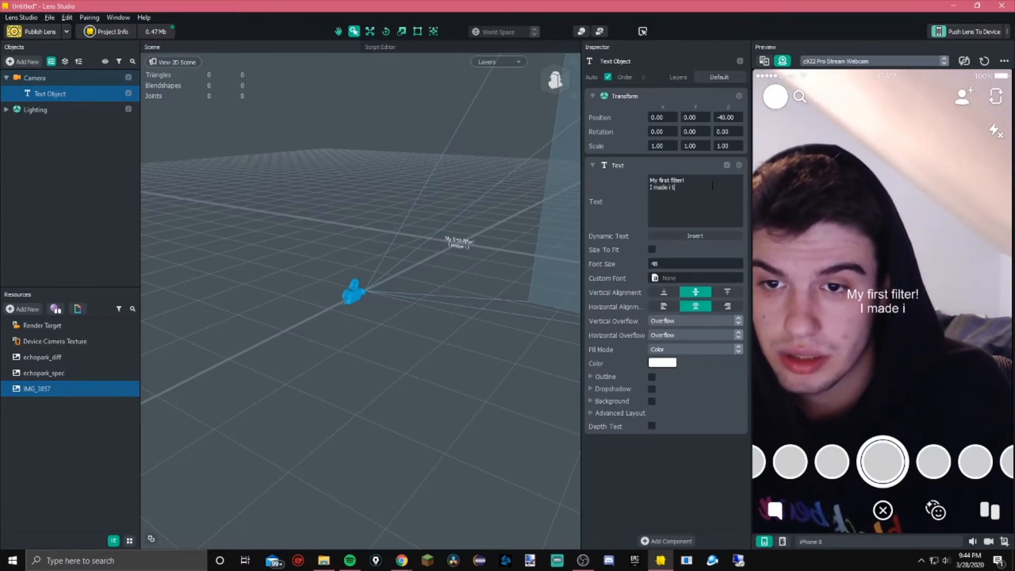
pyautogui.write(' tonm')
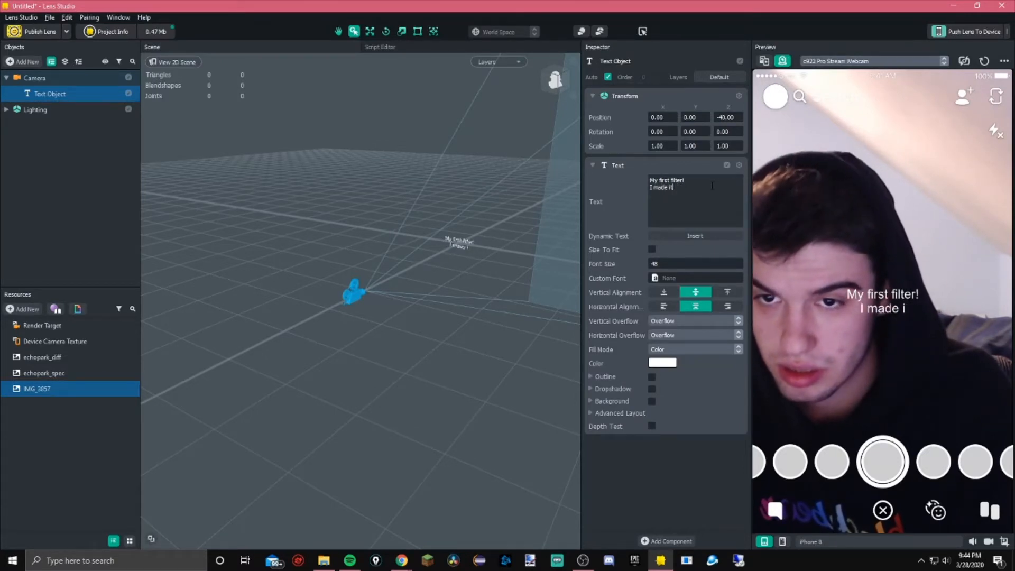
pyautogui.press('BackSpace')
pyautogui.write('n')
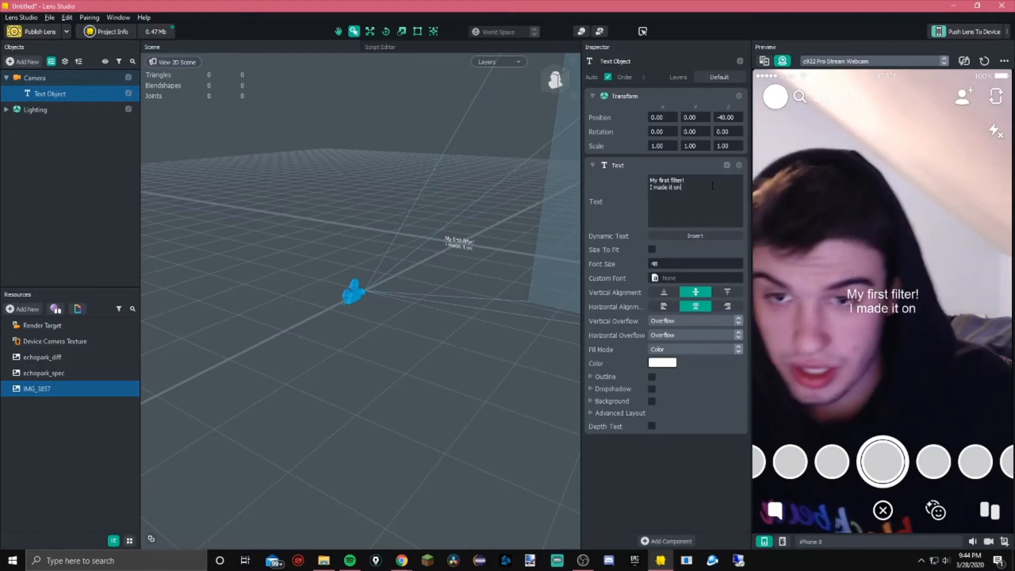
pyautogui.click(697, 236)
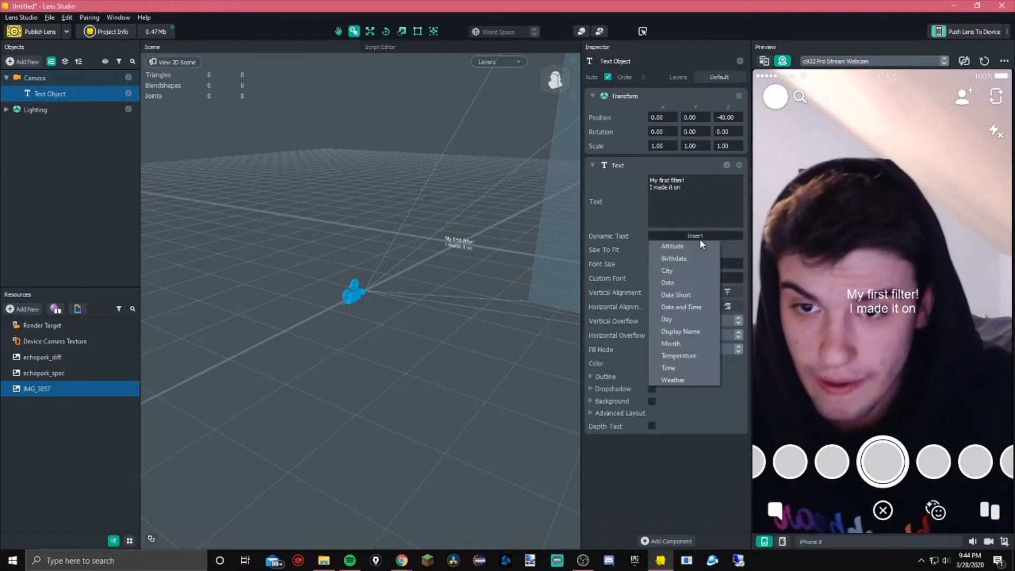
pyautogui.click(684, 294)
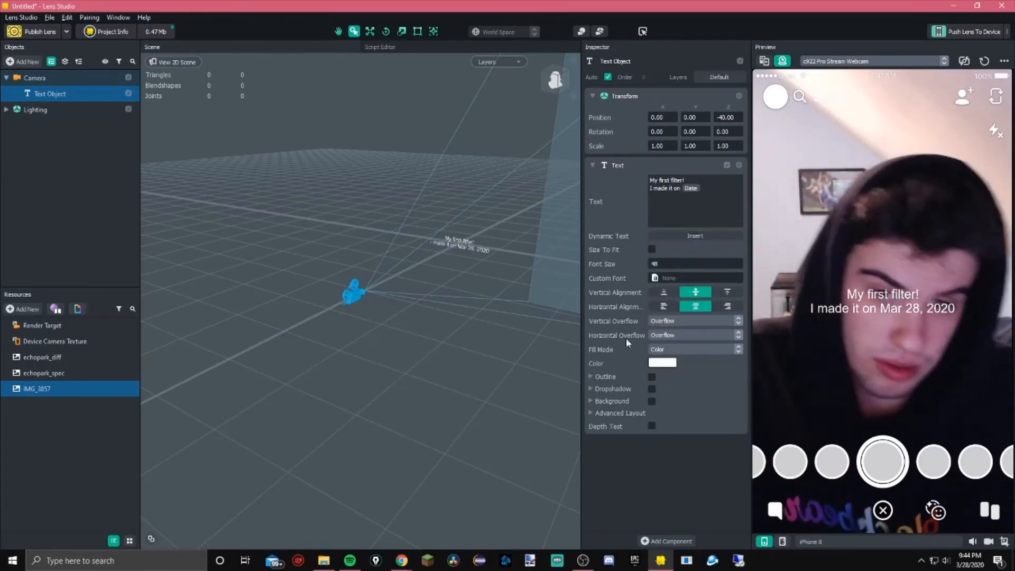
# Enable Size To Fit for the text and set the text object's scale to 10 on all three axes
pyautogui.click(652, 250)
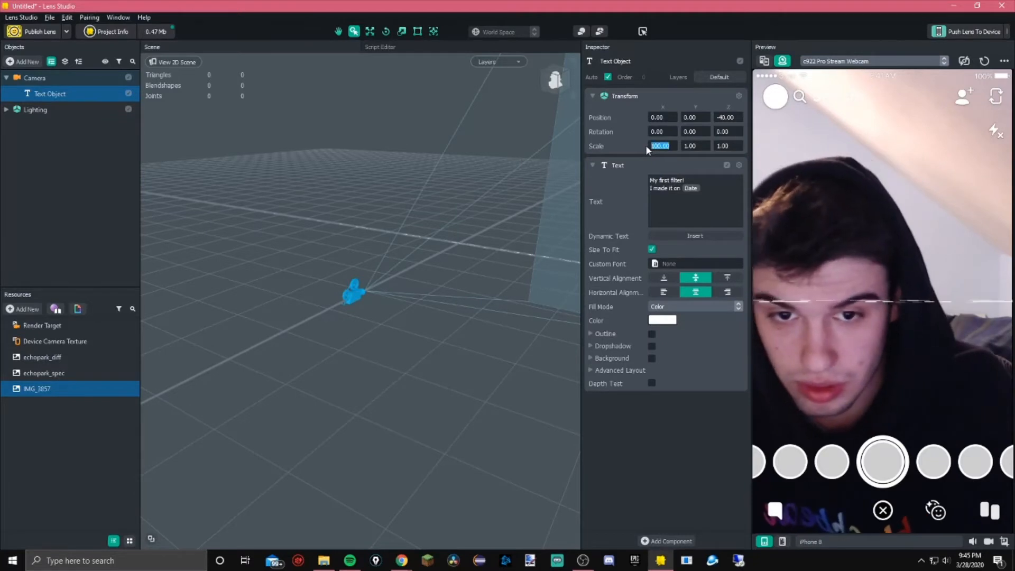
pyautogui.write('100')
pyautogui.click(689, 146)
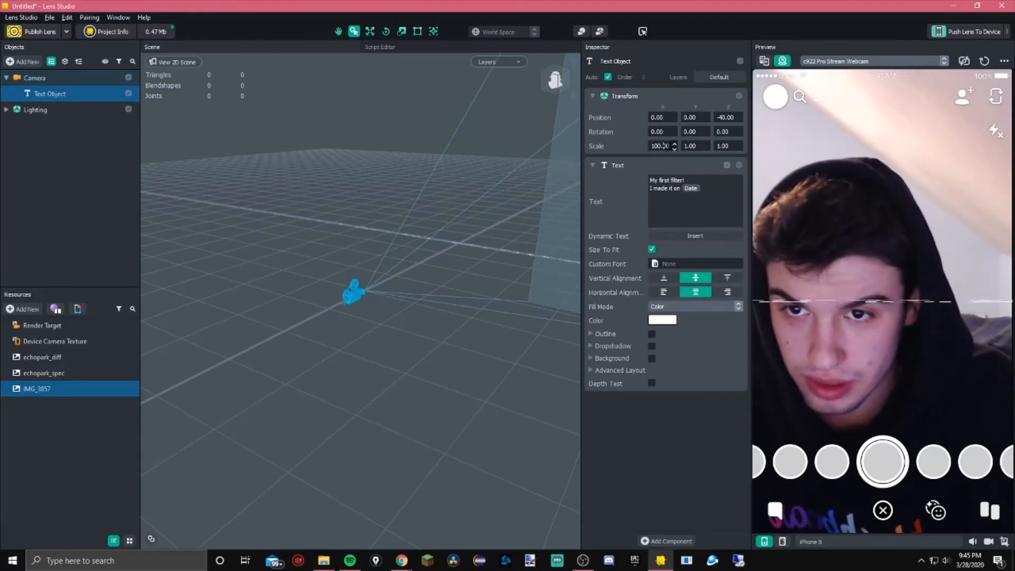
pyautogui.write('00')
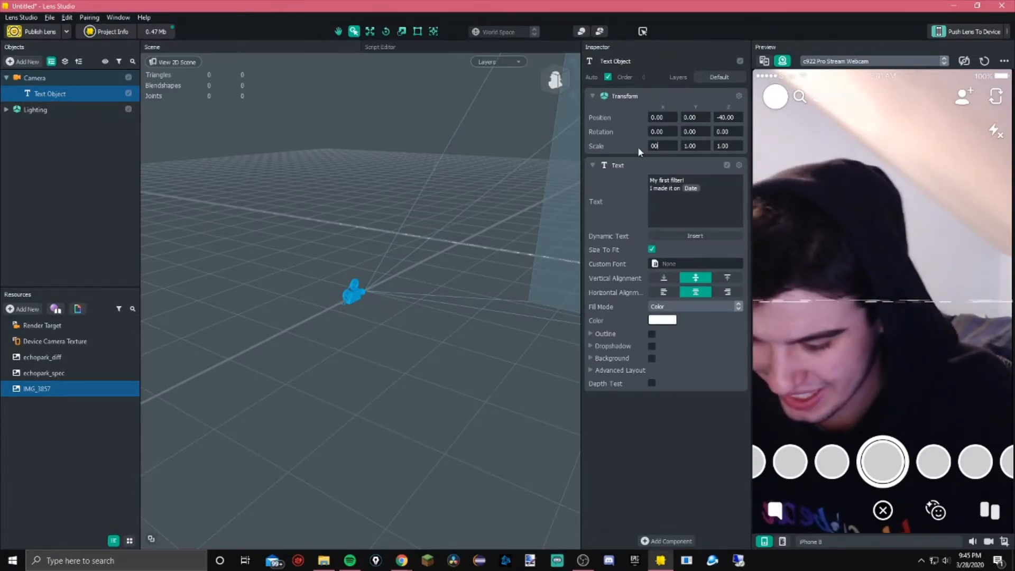
pyautogui.press('BackSpace')
pyautogui.press('BackSpace')
pyautogui.write('10')
pyautogui.press('Tab')
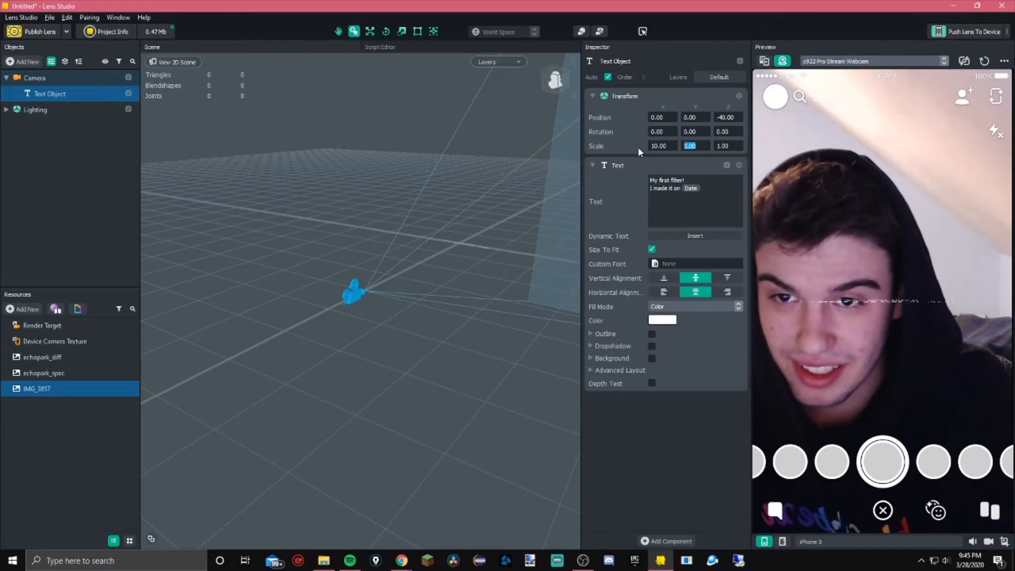
pyautogui.write('1')
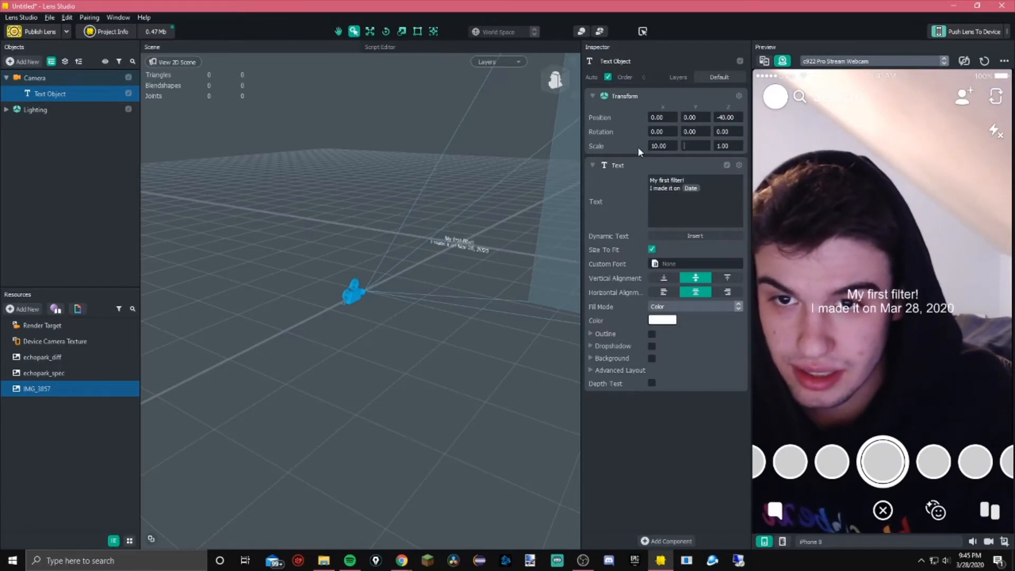
pyautogui.write('0')
pyautogui.press('Tab')
pyautogui.write('10')
pyautogui.press('Return')
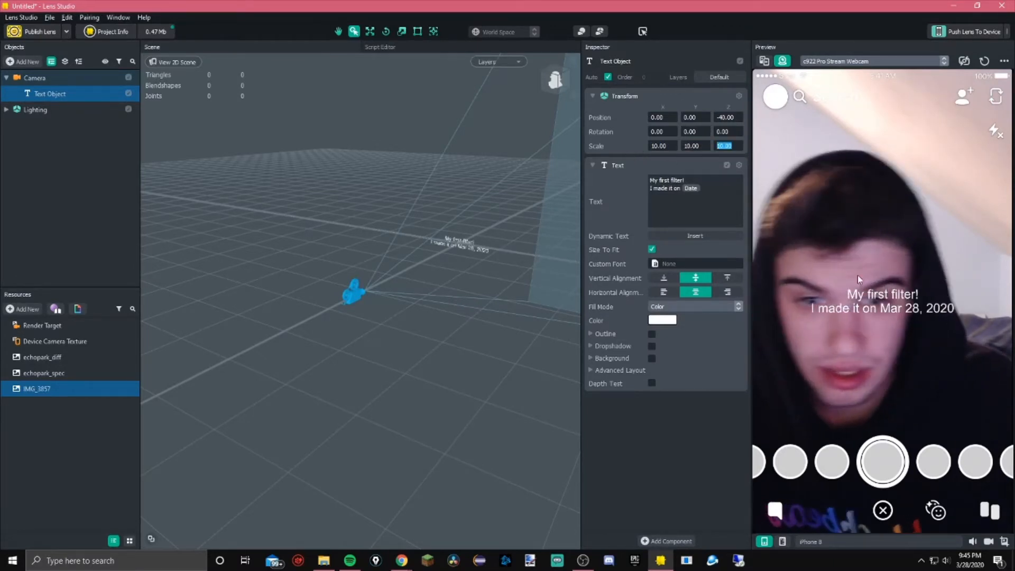
# Open the Custom Font picker to check which fonts are available
pyautogui.keyDown('alt'); pyautogui.moveTo(454, 246); pyautogui.dragTo(522, 275); pyautogui.keyUp('alt')
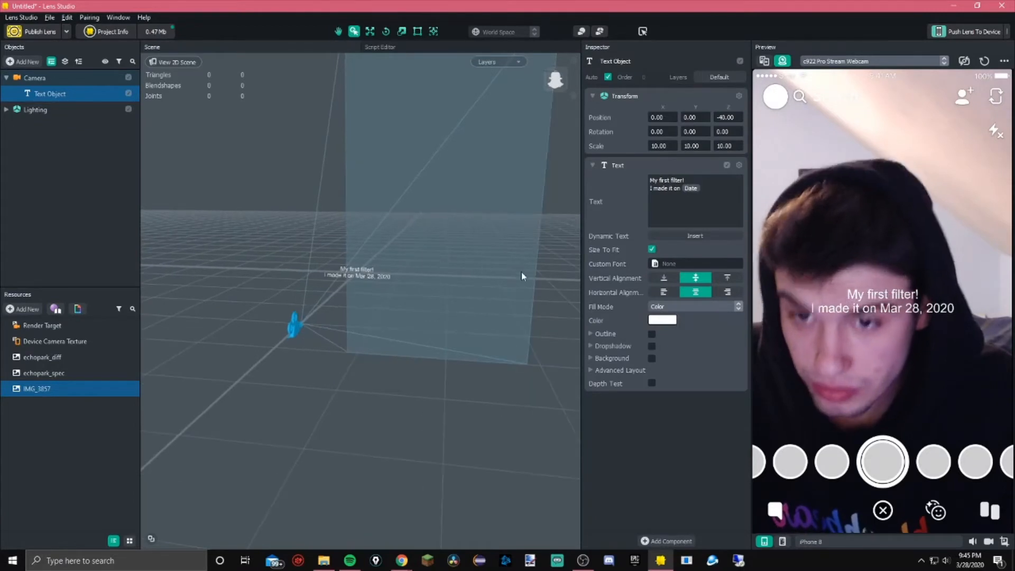
pyautogui.click(668, 264)
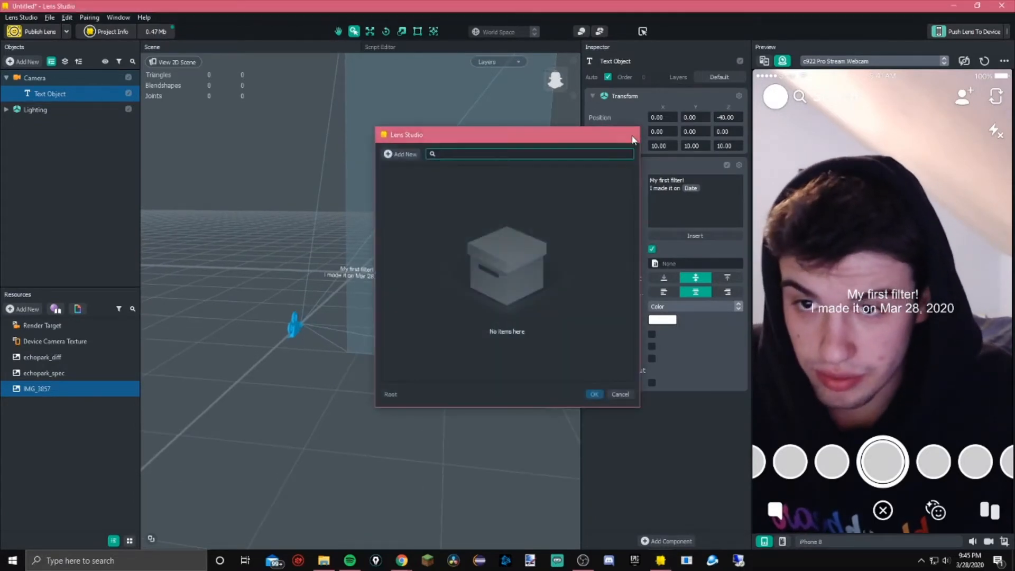
pyautogui.press('Escape')
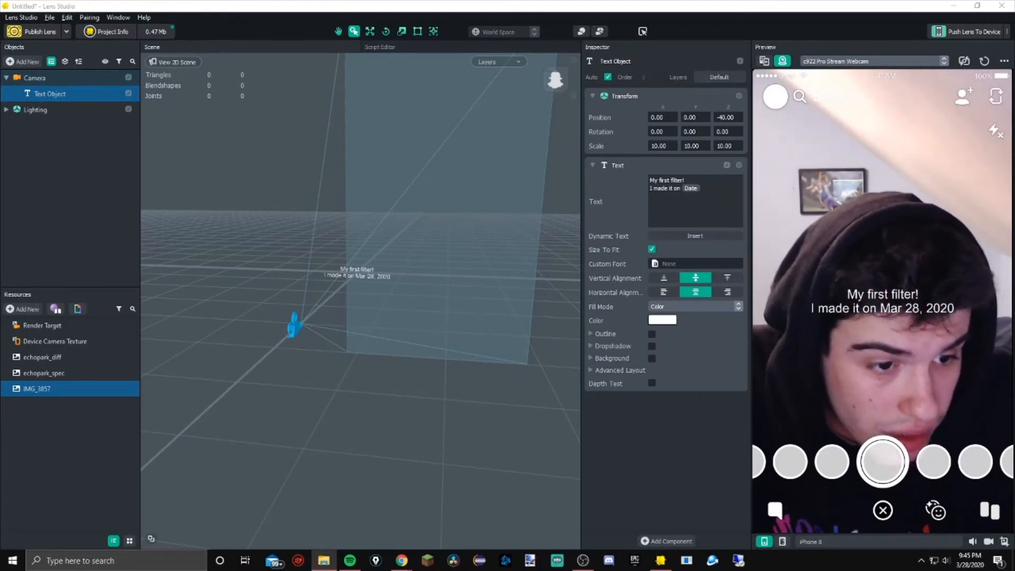
# Switch to the browser and search Google for download fonts in a new tab
pyautogui.moveTo(401, 560)
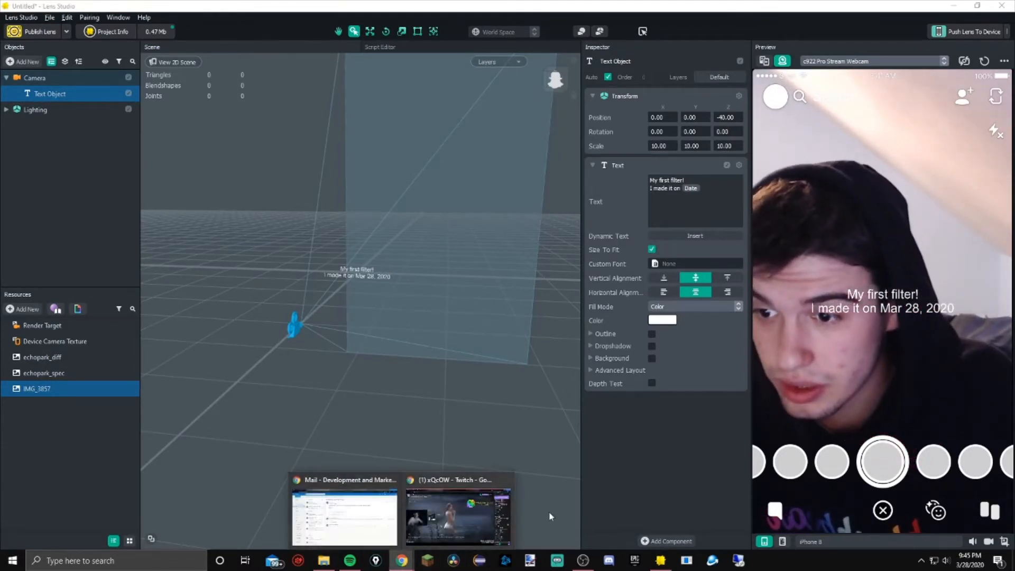
pyautogui.click(480, 508)
pyautogui.hotkey('ctrl', 't')
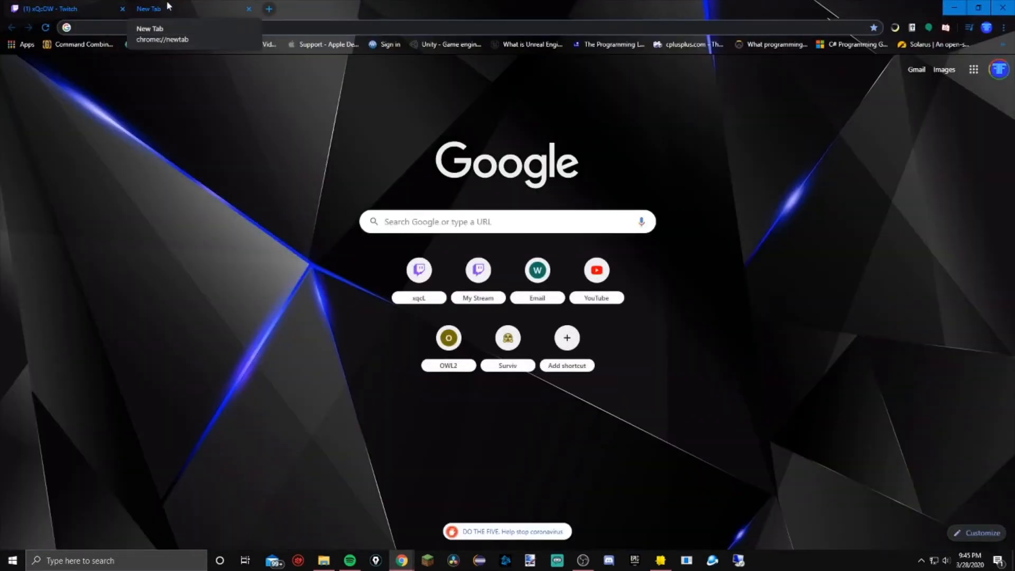
pyautogui.write('download fonts')
pyautogui.press('Return')
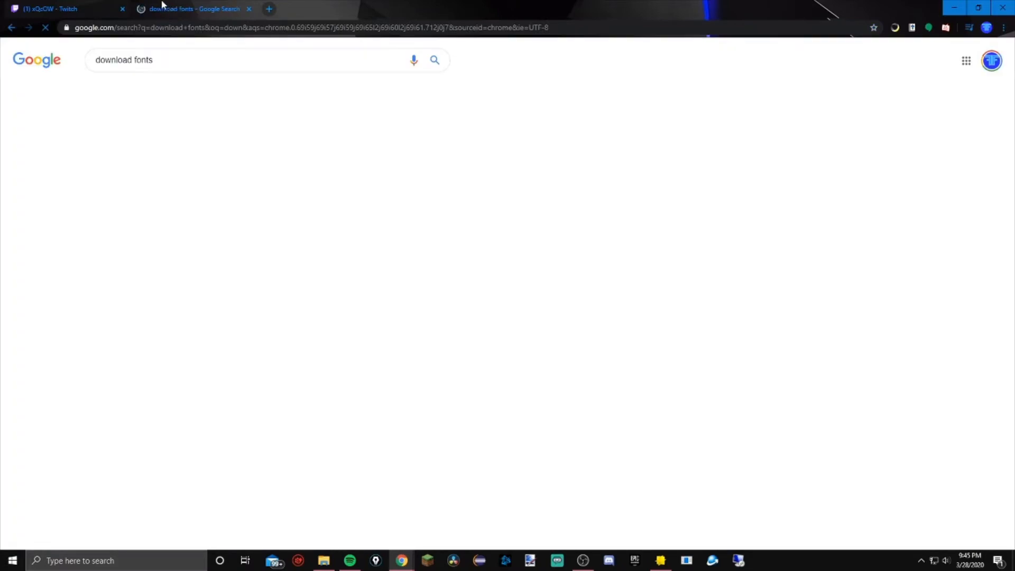
# Open dafont.com and browse the Script > Brush font category
pyautogui.click(166, 150)
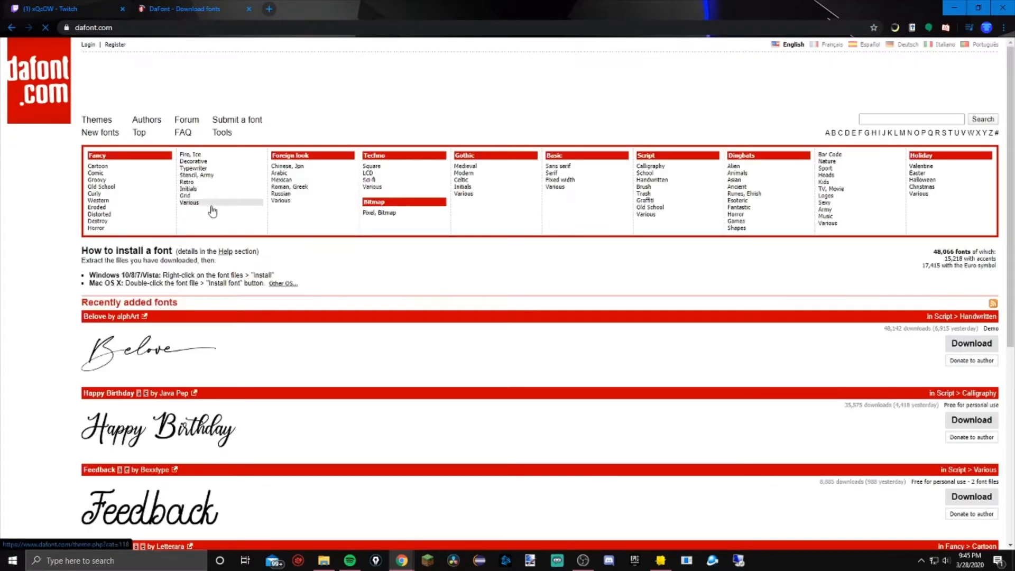
pyautogui.click(643, 187)
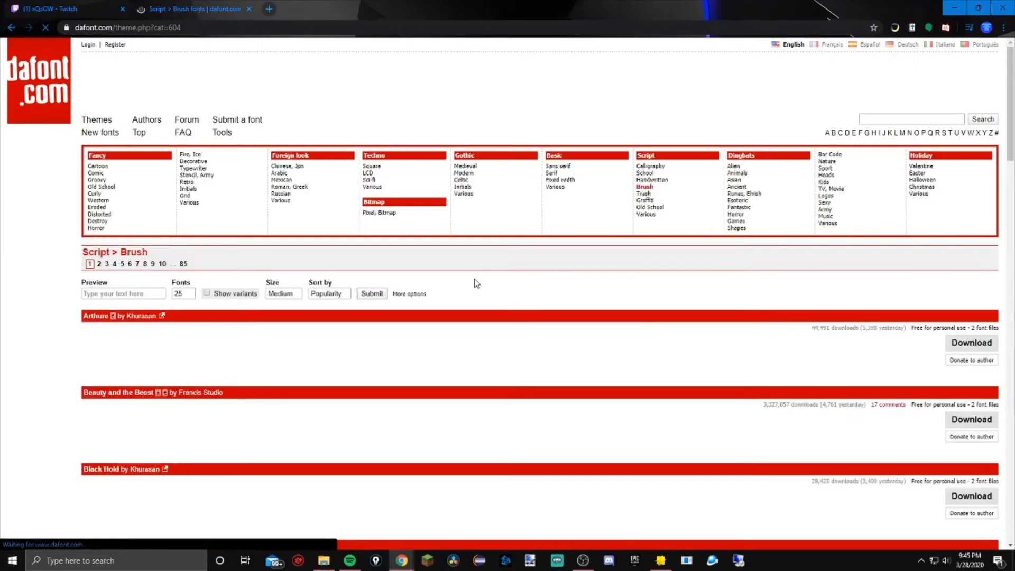
pyautogui.scroll(-3, 369, 285)
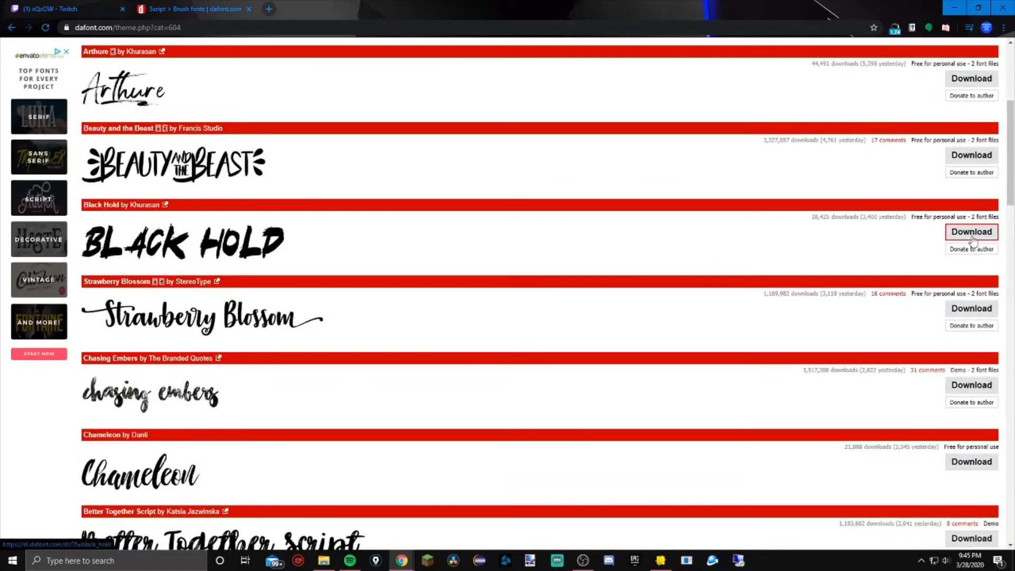
pyautogui.click(949, 6)
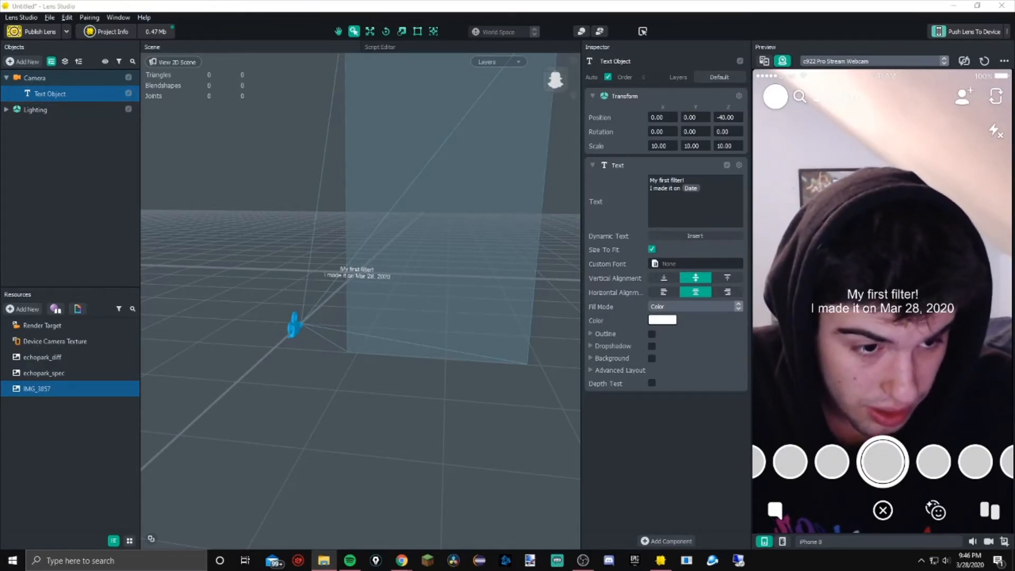
# Import the Minecraftia font file into Resources and assign it as the text's custom font
pyautogui.moveTo(1014, 370); pyautogui.dragTo(62, 458)
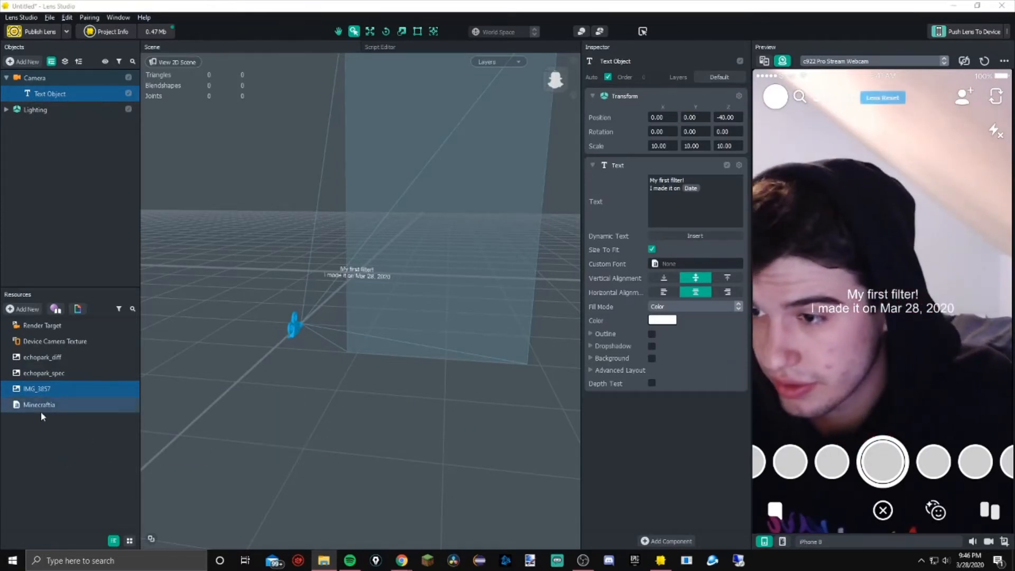
pyautogui.moveTo(40, 409); pyautogui.dragTo(665, 275)
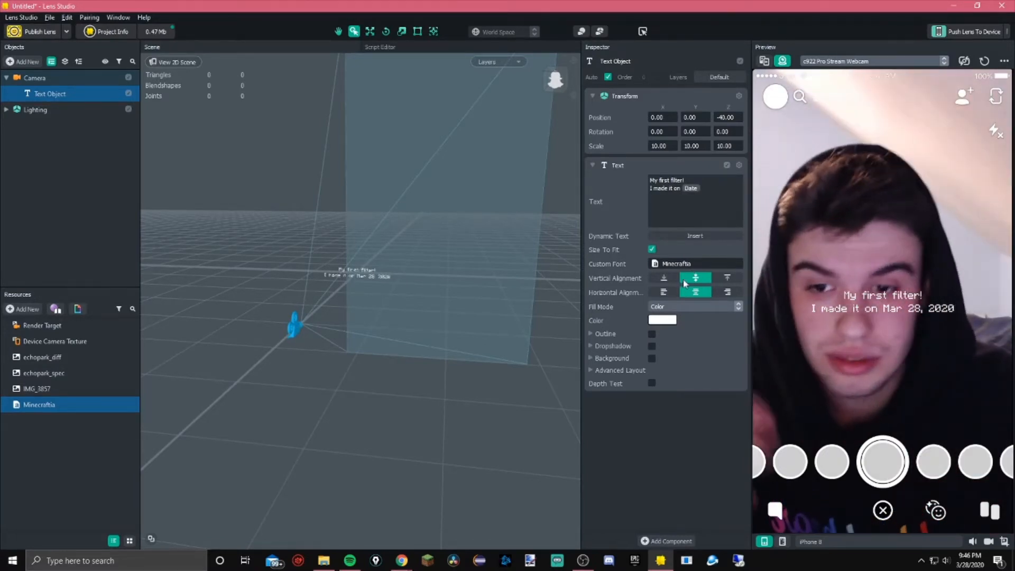
# Set the text fill colour to green, #20ff84
pyautogui.click(656, 321)
pyautogui.moveTo(563, 264); pyautogui.dragTo(570, 192)
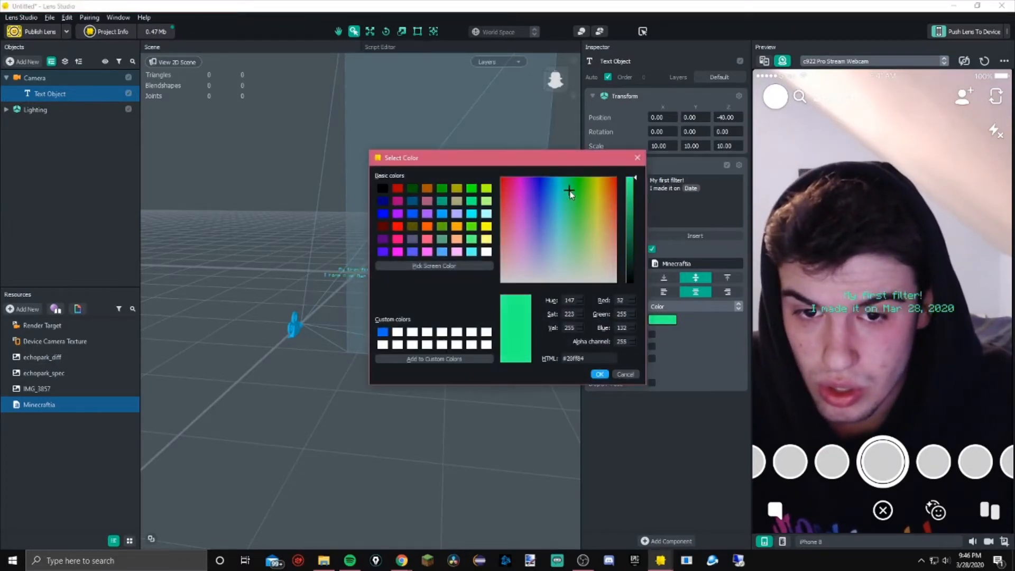
pyautogui.click(600, 374)
# Try adding a text outline of size about 0.52, toggling it on and off
pyautogui.click(651, 335)
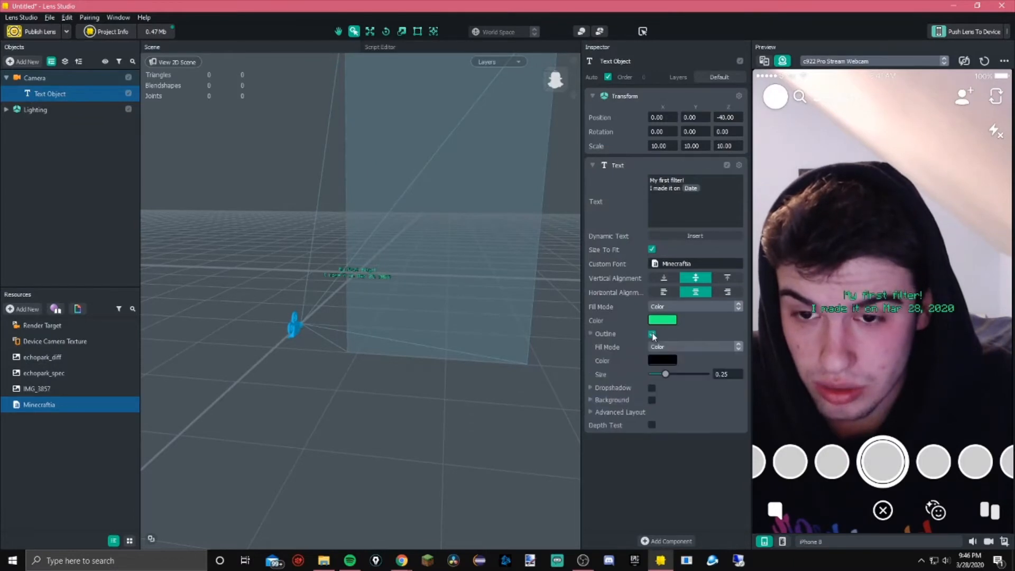
pyautogui.moveTo(652, 373); pyautogui.dragTo(679, 374)
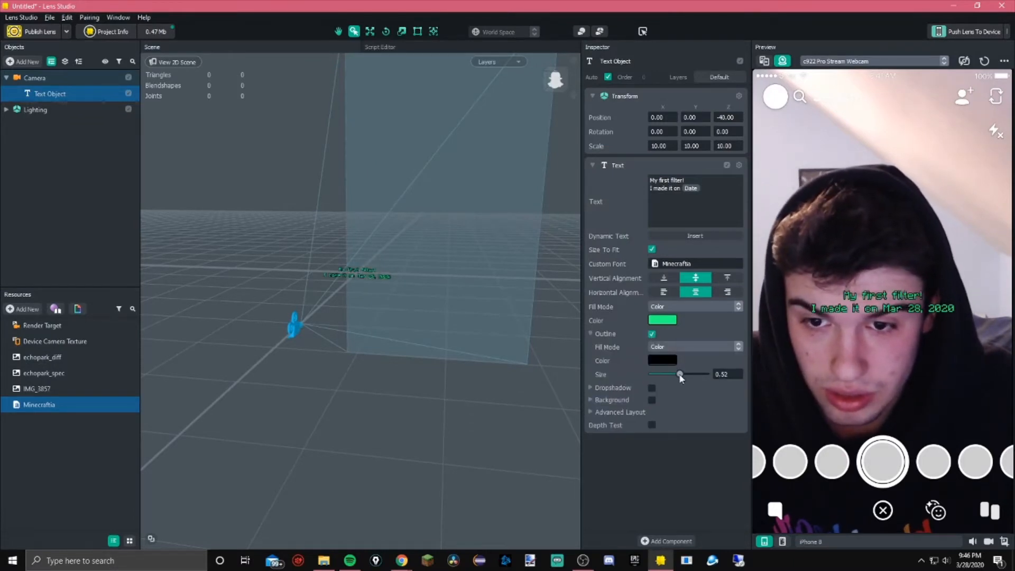
pyautogui.click(651, 334)
pyautogui.click(651, 335)
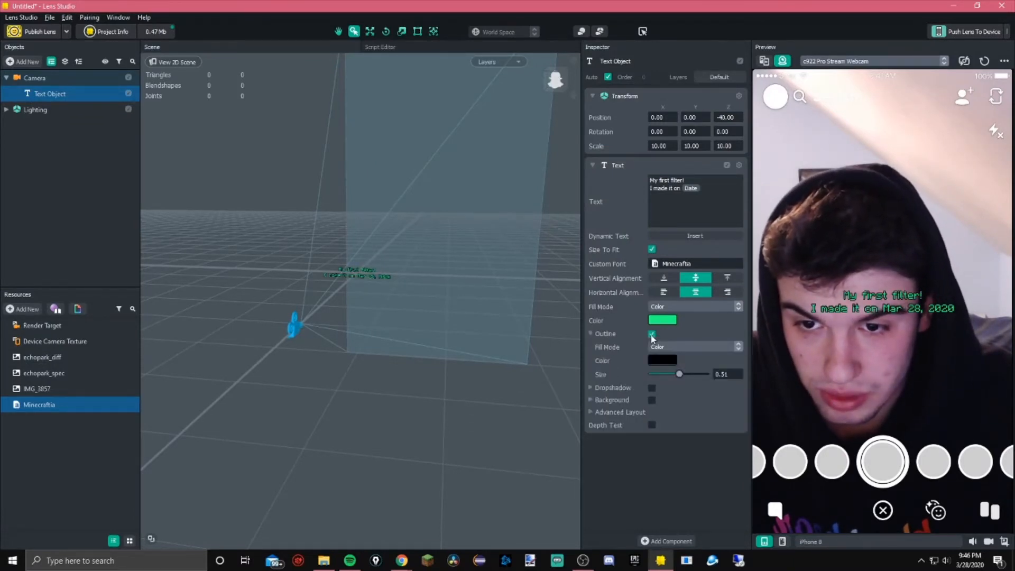
pyautogui.click(651, 334)
pyautogui.click(651, 334)
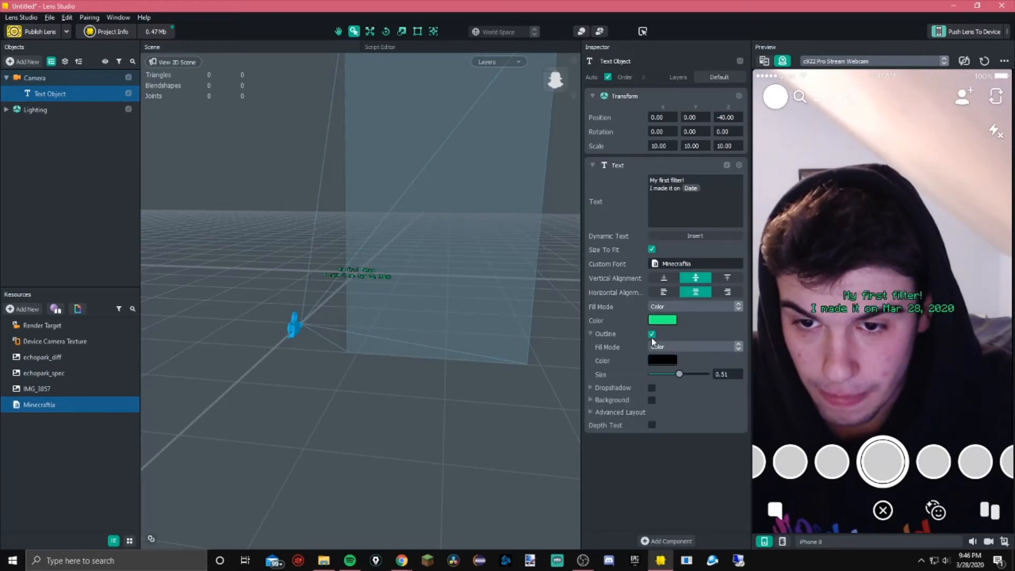
pyautogui.click(651, 334)
# Enable a drop shadow on the text and set its X offset to 1.00
pyautogui.click(651, 346)
pyautogui.moveTo(686, 386); pyautogui.dragTo(695, 387)
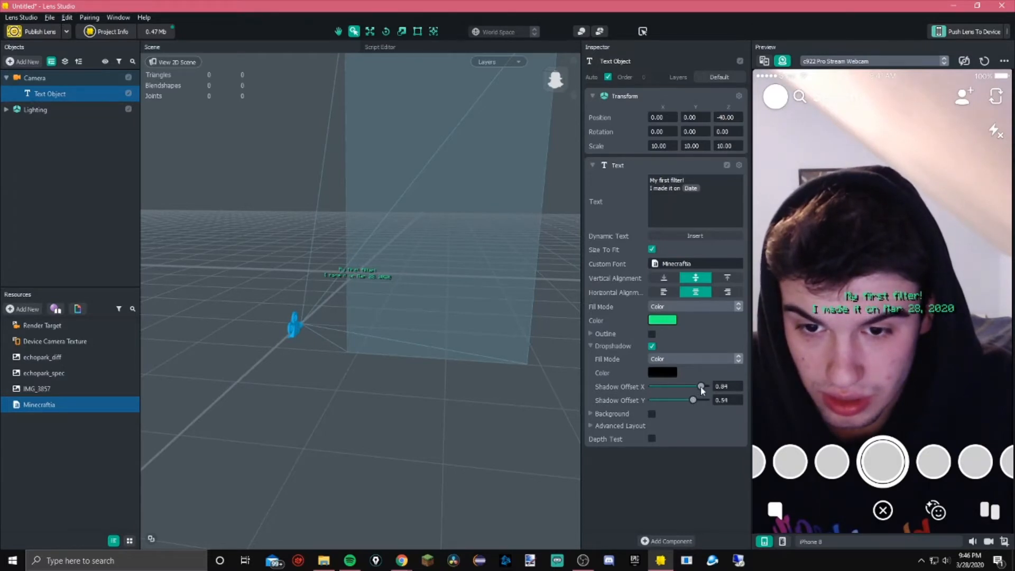
pyautogui.moveTo(698, 386); pyautogui.dragTo(702, 386)
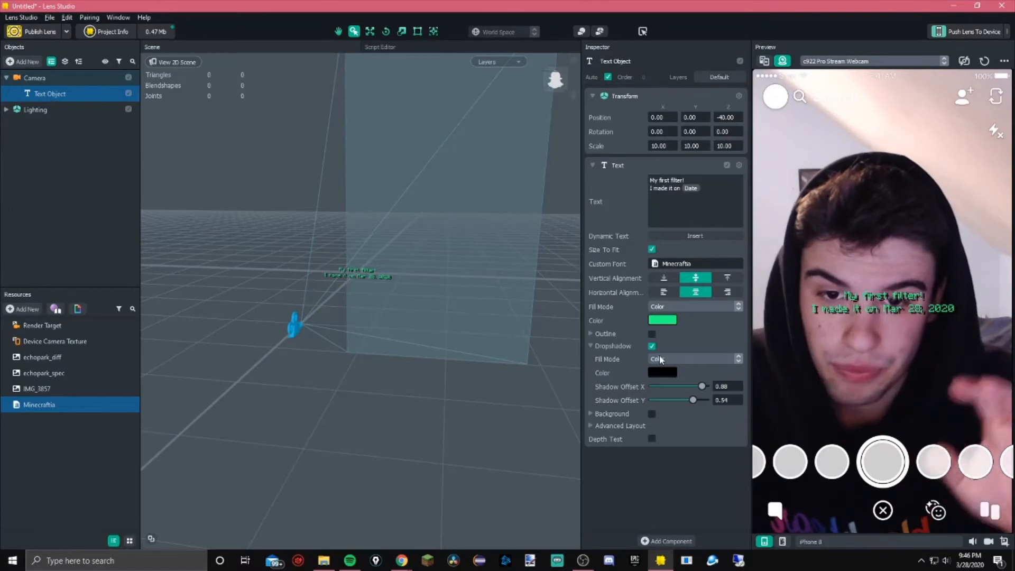
pyautogui.moveTo(702, 386)
pyautogui.mouseDown()
pyautogui.moveTo(614, 383)
pyautogui.moveTo(718, 395)
pyautogui.mouseUp()
# Toggle the text background on and off and turn the drop shadow off
pyautogui.click(651, 414)
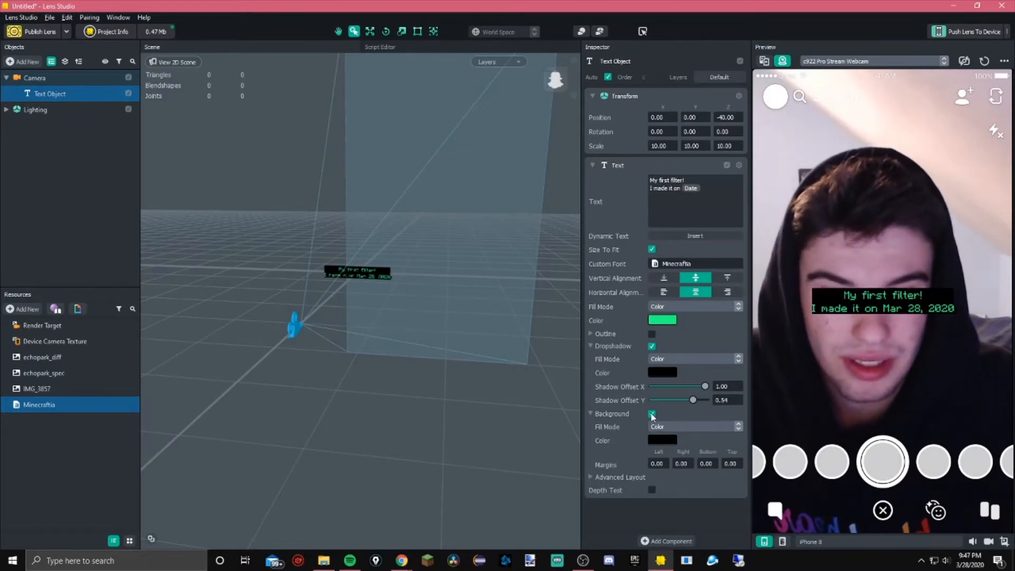
pyautogui.click(651, 414)
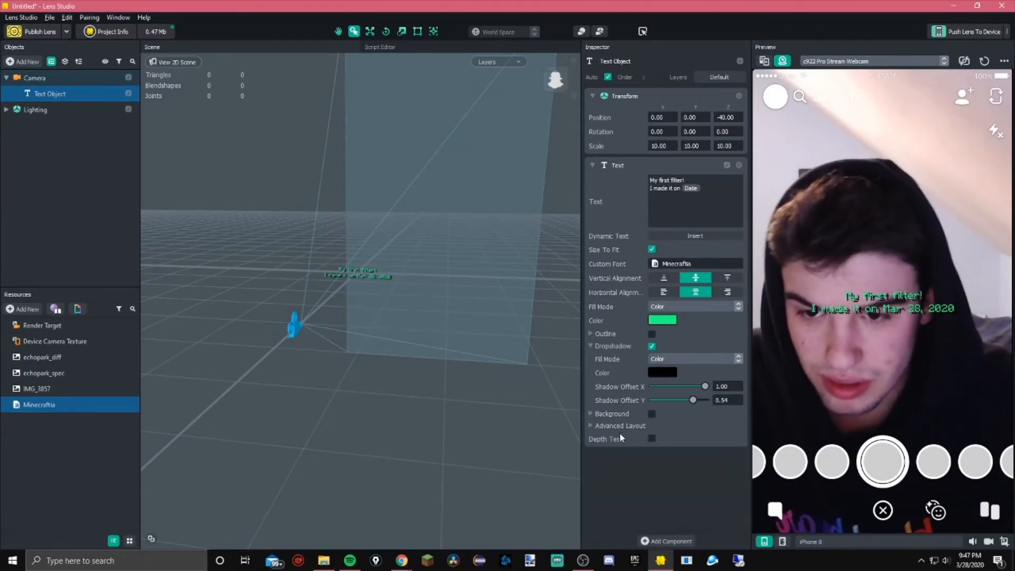
pyautogui.click(651, 345)
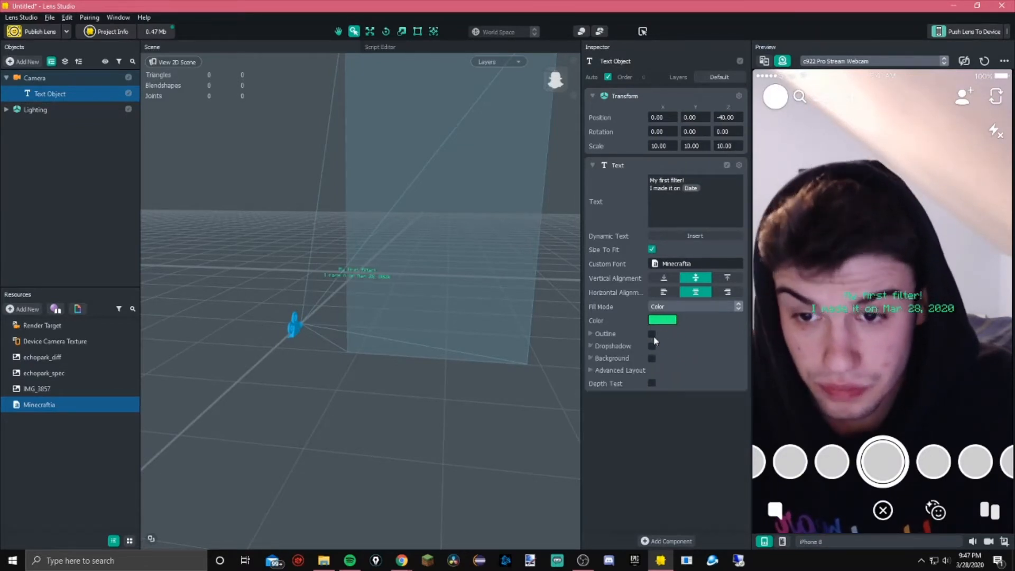
# Delete the text object
pyautogui.click(71, 138)
pyautogui.click(48, 93)
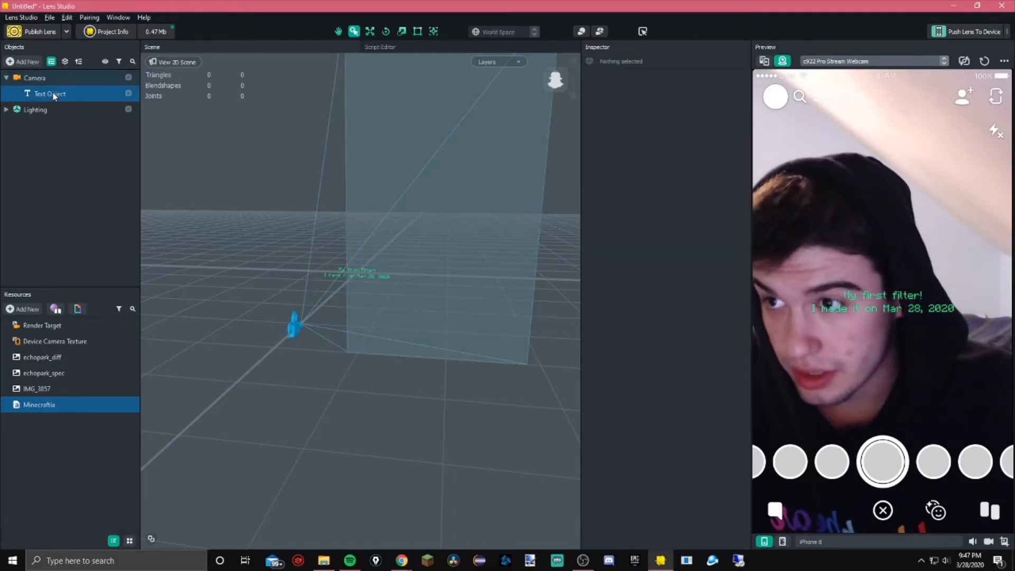
pyautogui.press('Delete')
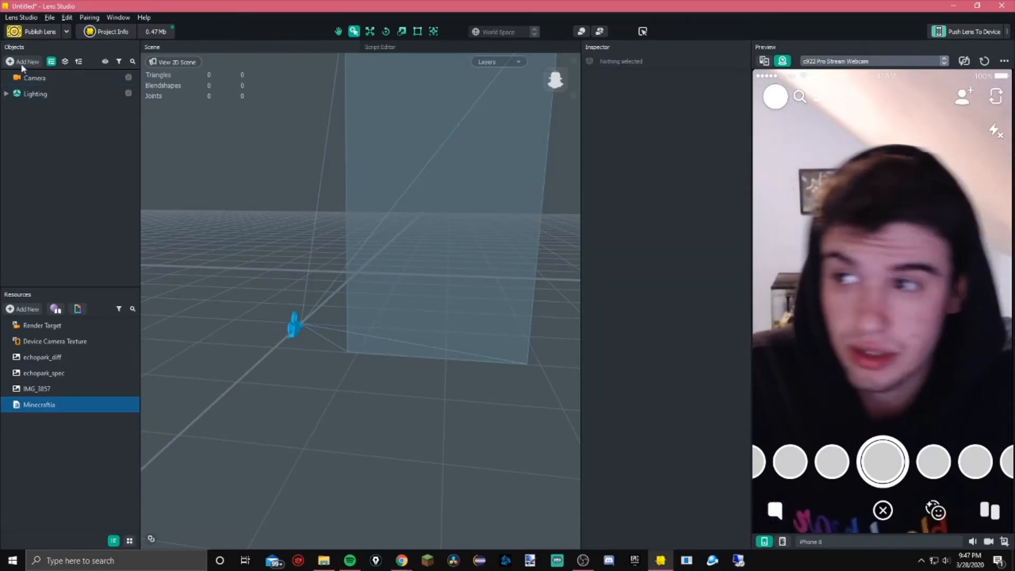
# Add an Eye Color face effect under the camera and select it
pyautogui.click(29, 78)
pyautogui.click(23, 61)
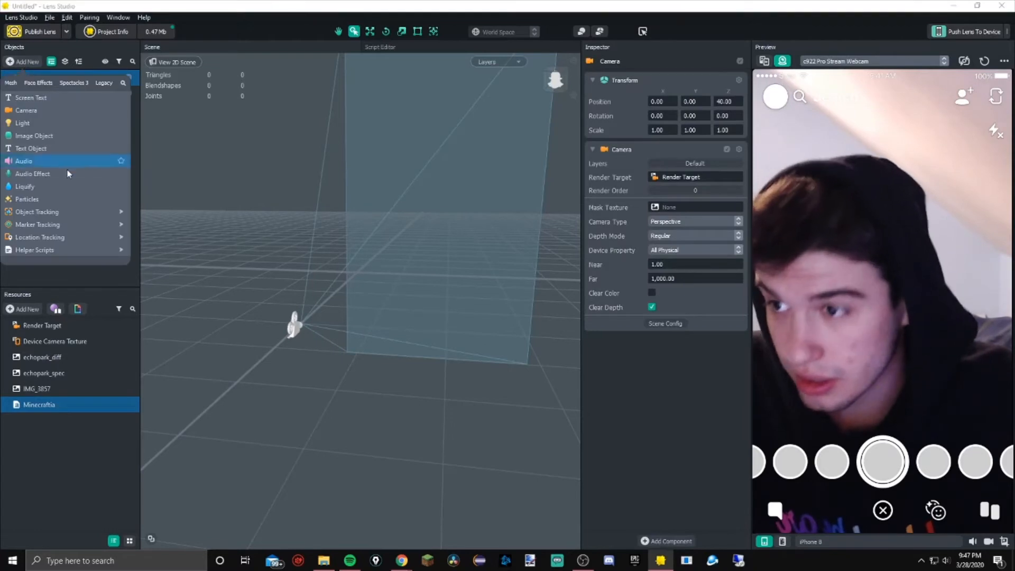
pyautogui.scroll(-4, 54, 199)
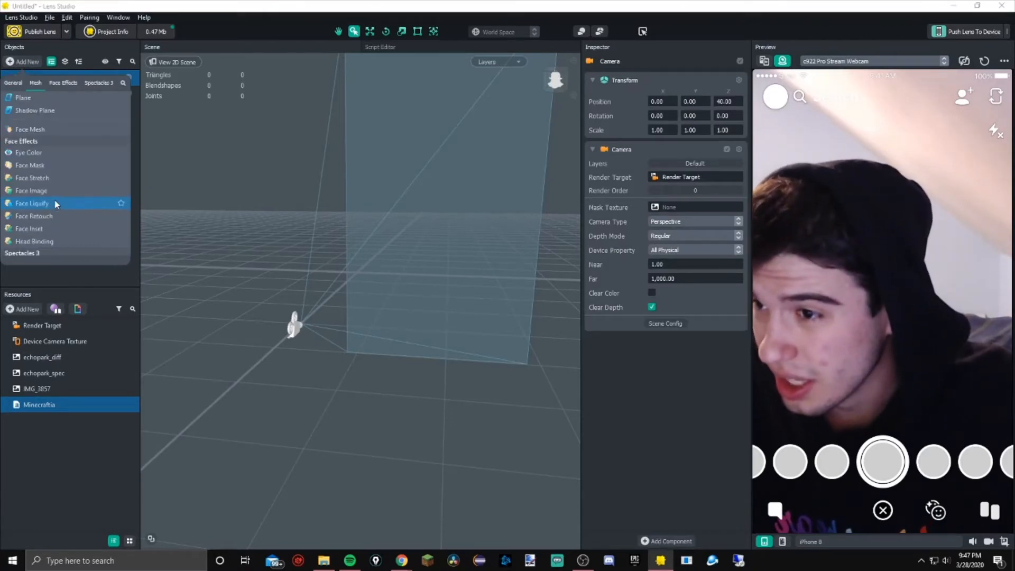
pyautogui.click(28, 152)
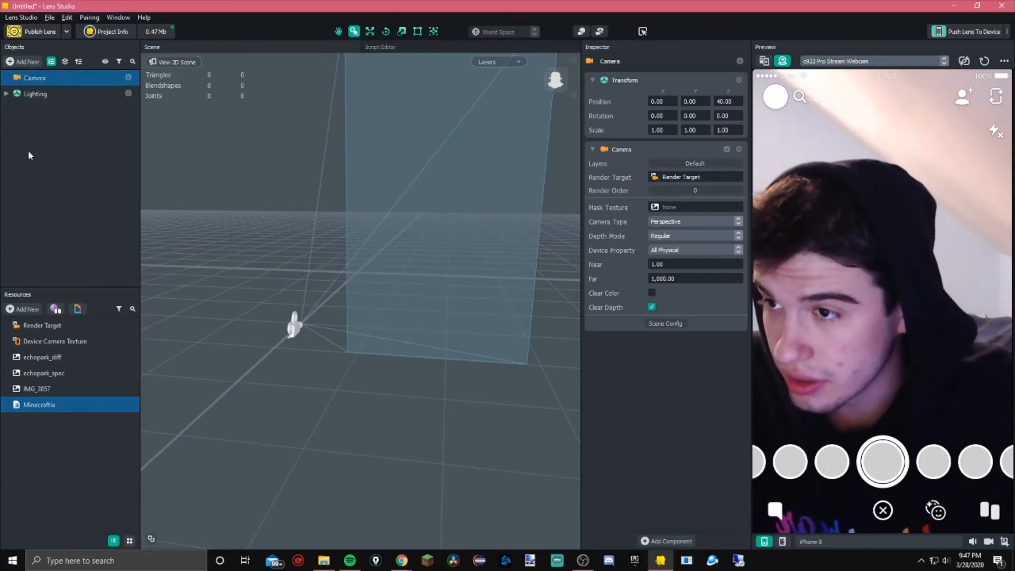
pyautogui.click(43, 94)
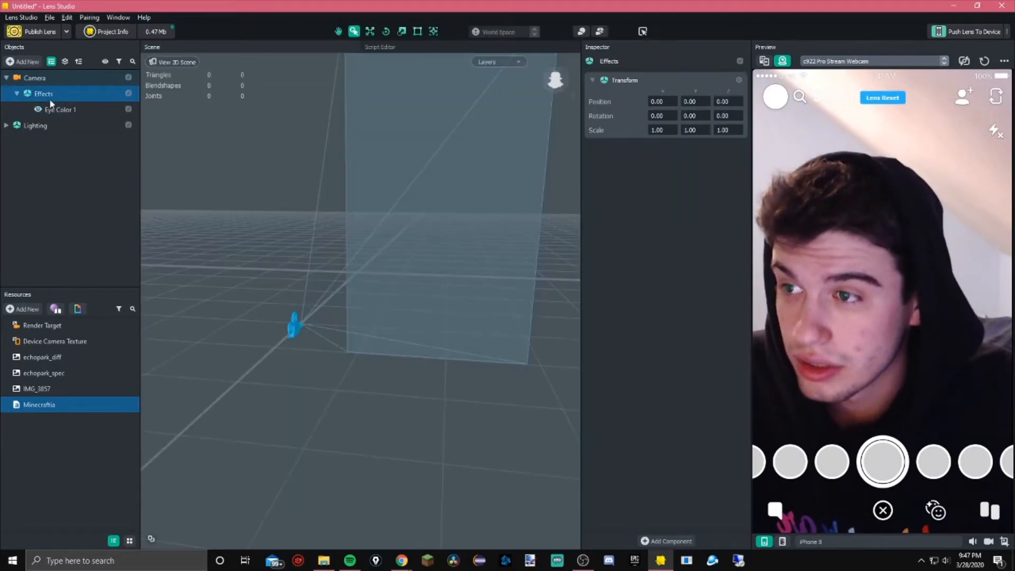
pyautogui.click(84, 109)
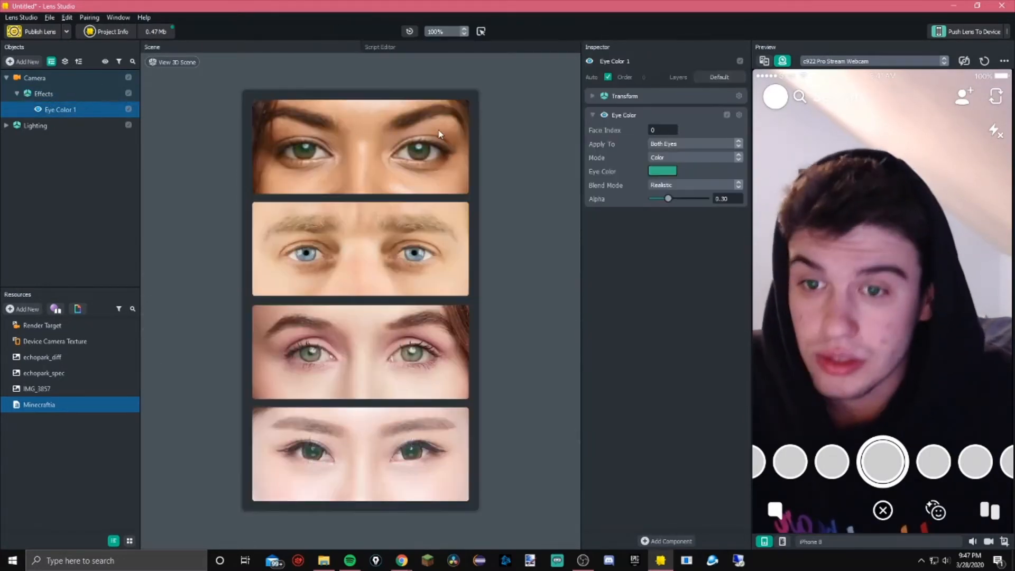
# Change the Eye Color effect's color to red using the color picker
pyautogui.click(660, 171)
pyautogui.click(545, 191)
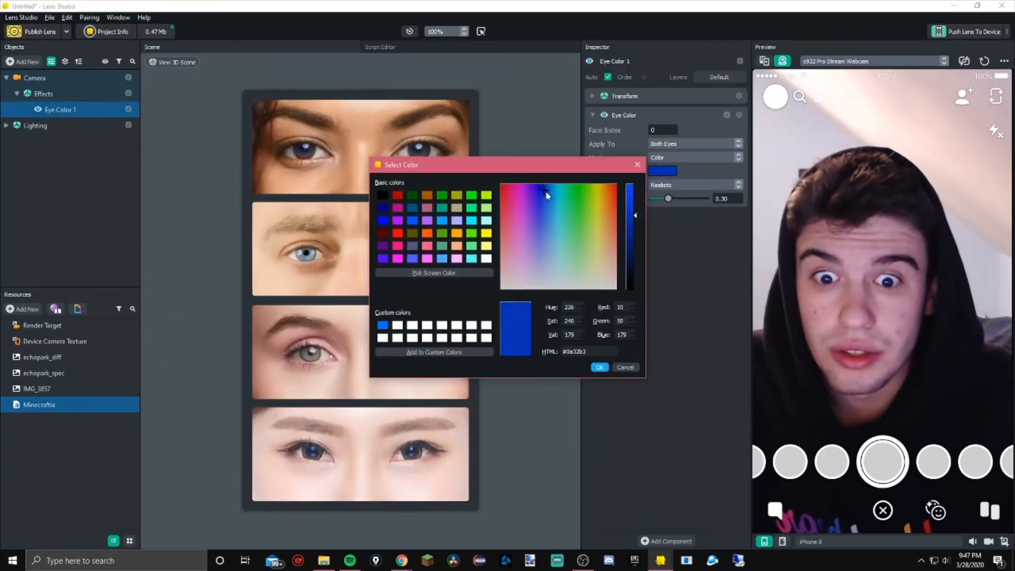
pyautogui.moveTo(547, 195); pyautogui.dragTo(546, 289)
pyautogui.moveTo(615, 288); pyautogui.dragTo(622, 163)
pyautogui.click(597, 365)
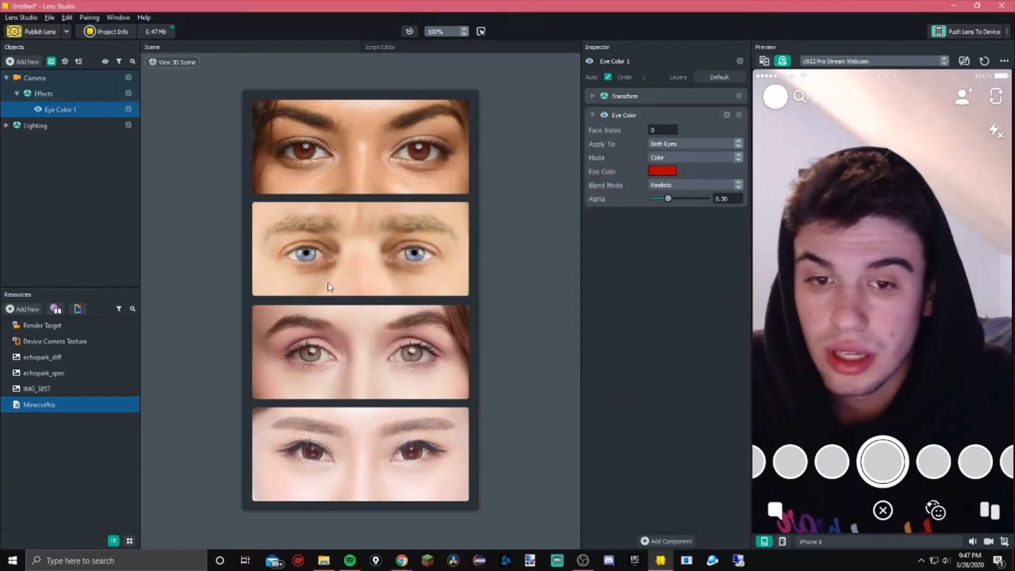
# Add a Head Binding with an attached image under the camera's effects
pyautogui.click(38, 88)
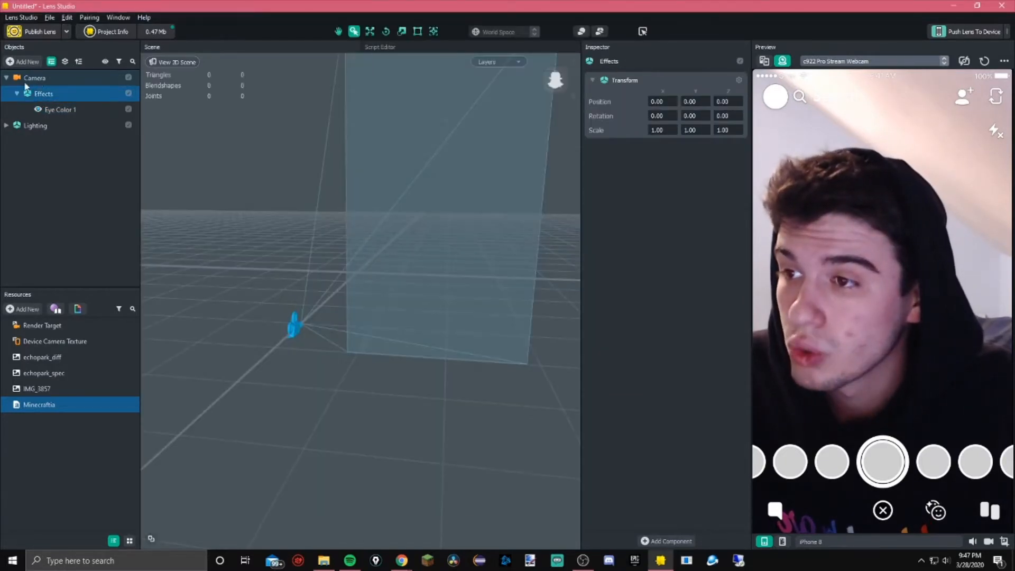
pyautogui.click(24, 79)
pyautogui.click(23, 61)
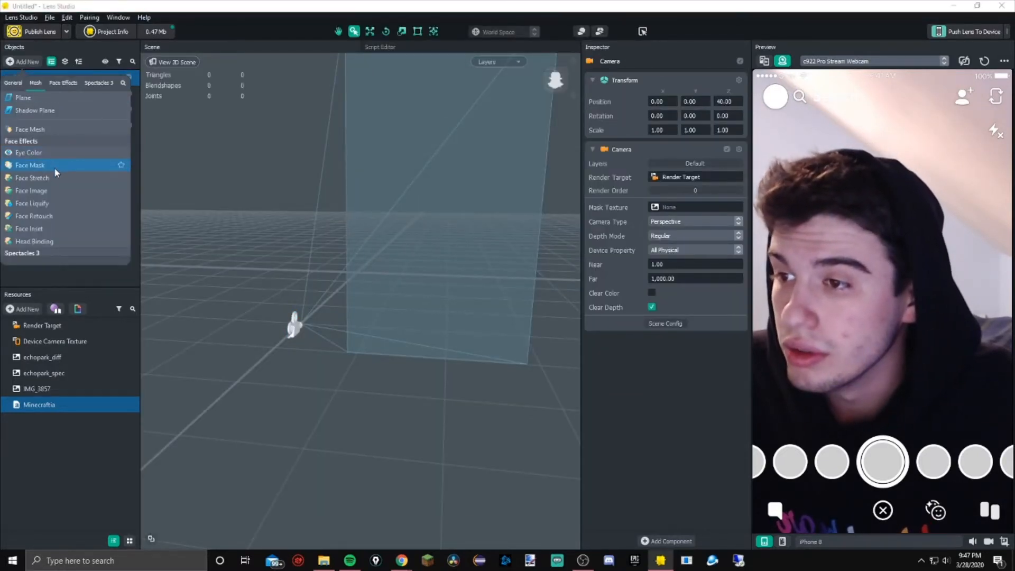
pyautogui.click(50, 189)
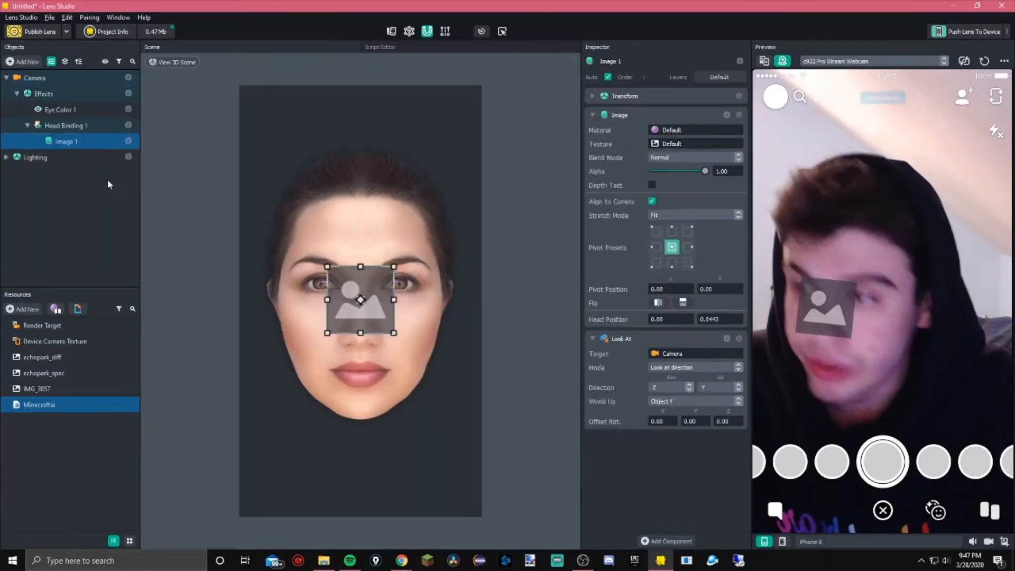
# Examine the Head Binding, its image and the camera in the object hierarchy
pyautogui.click(30, 125)
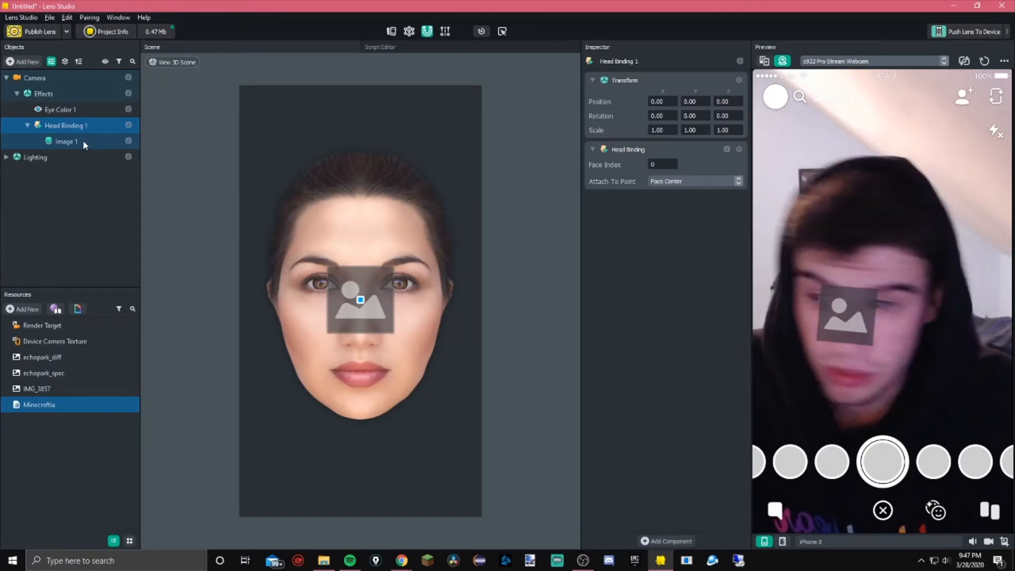
pyautogui.moveTo(83, 139)
pyautogui.mouseDown()
pyautogui.moveTo(69, 119)
pyautogui.moveTo(71, 140)
pyautogui.mouseUp()
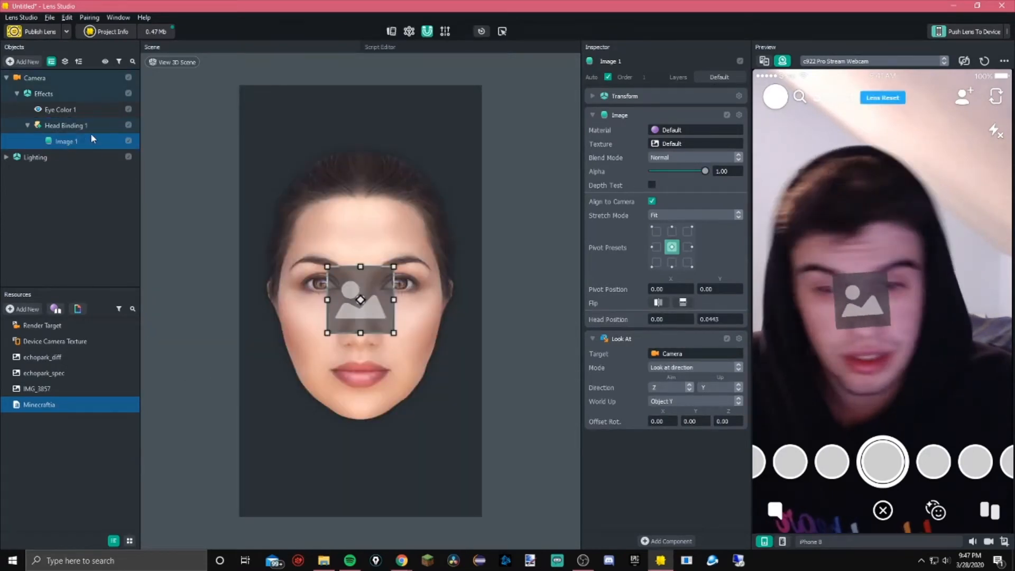
pyautogui.click(35, 128)
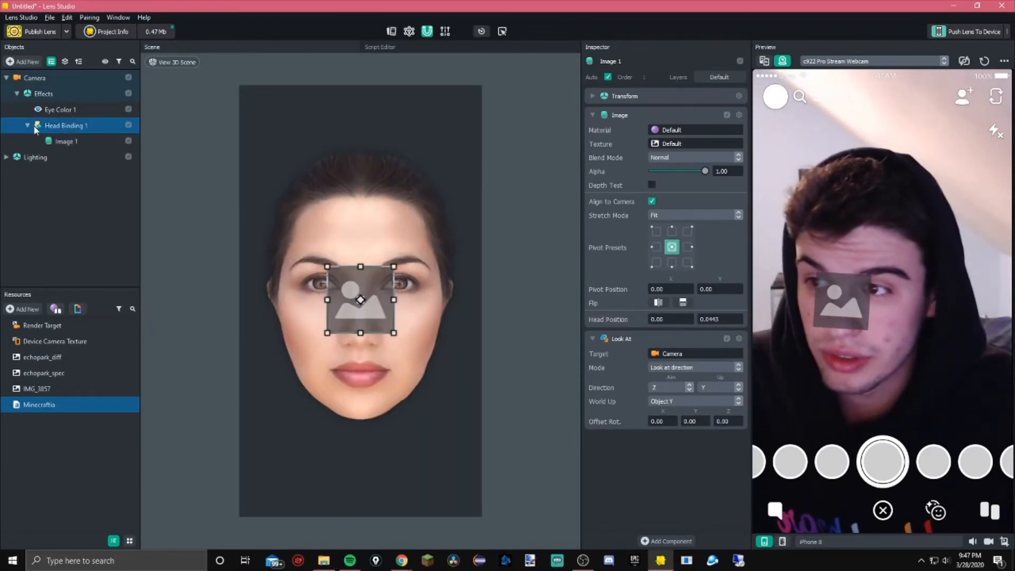
pyautogui.moveTo(66, 128); pyautogui.dragTo(68, 139)
pyautogui.click(67, 128)
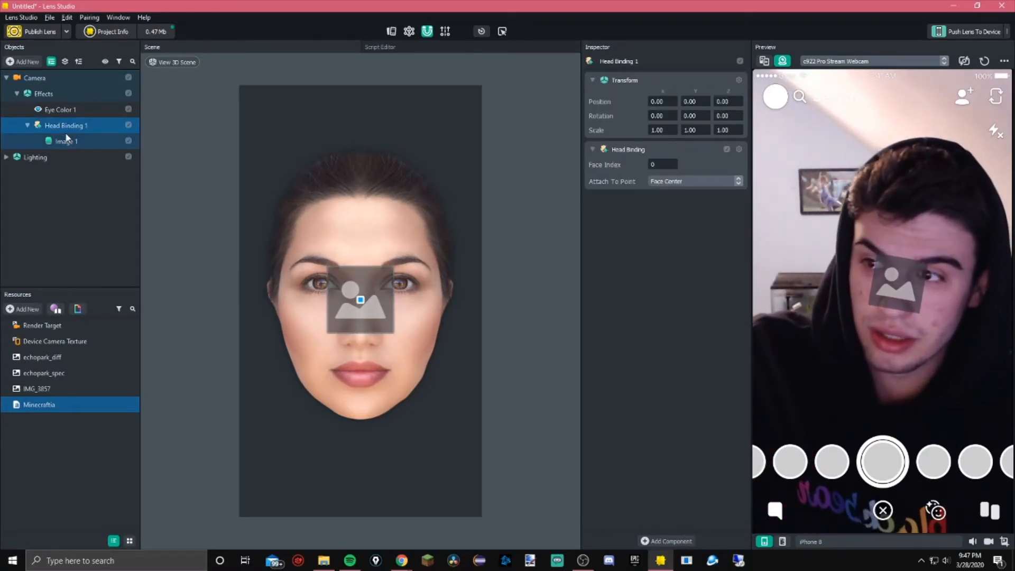
pyautogui.click(69, 140)
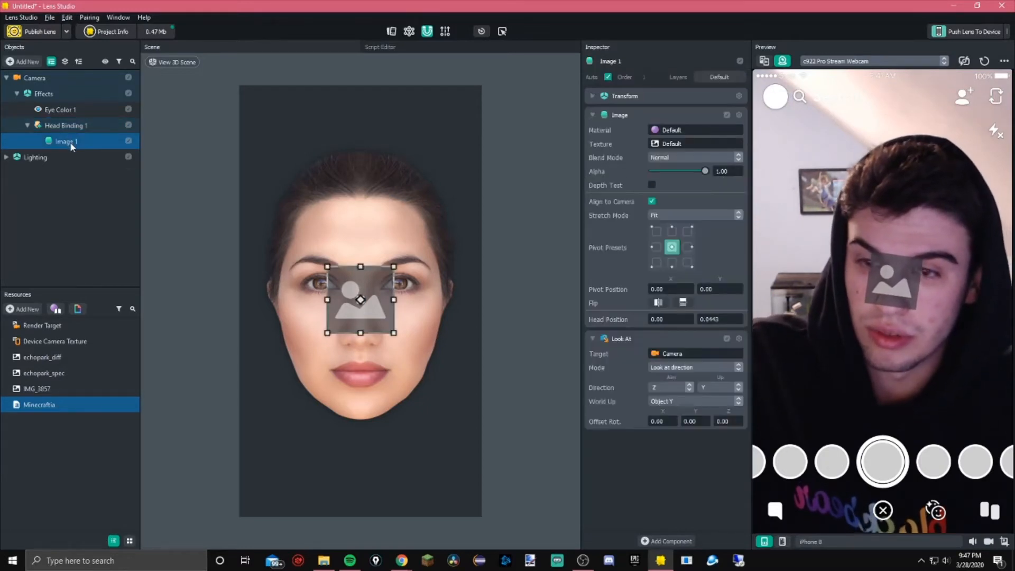
pyautogui.click(70, 127)
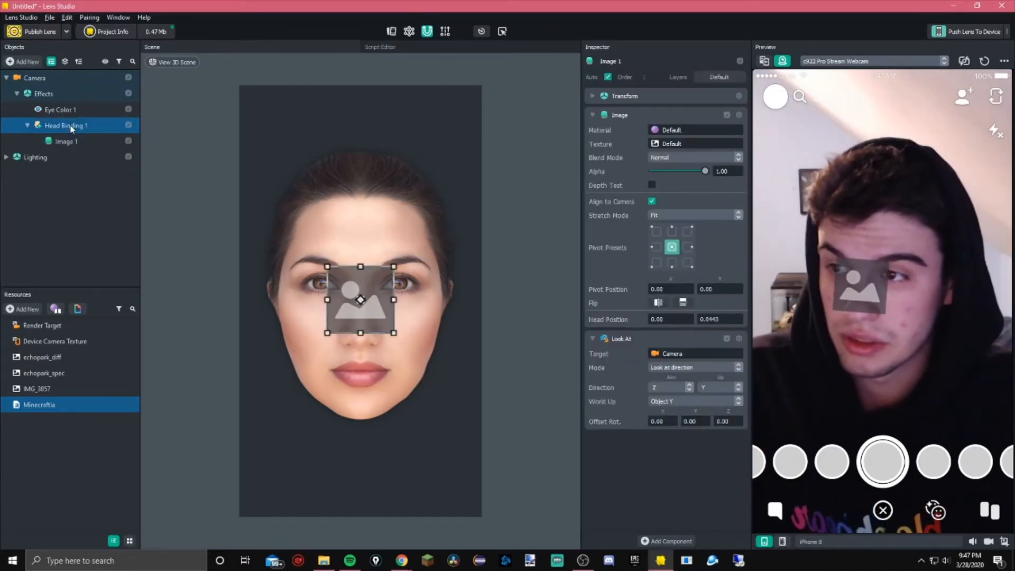
pyautogui.click(35, 93)
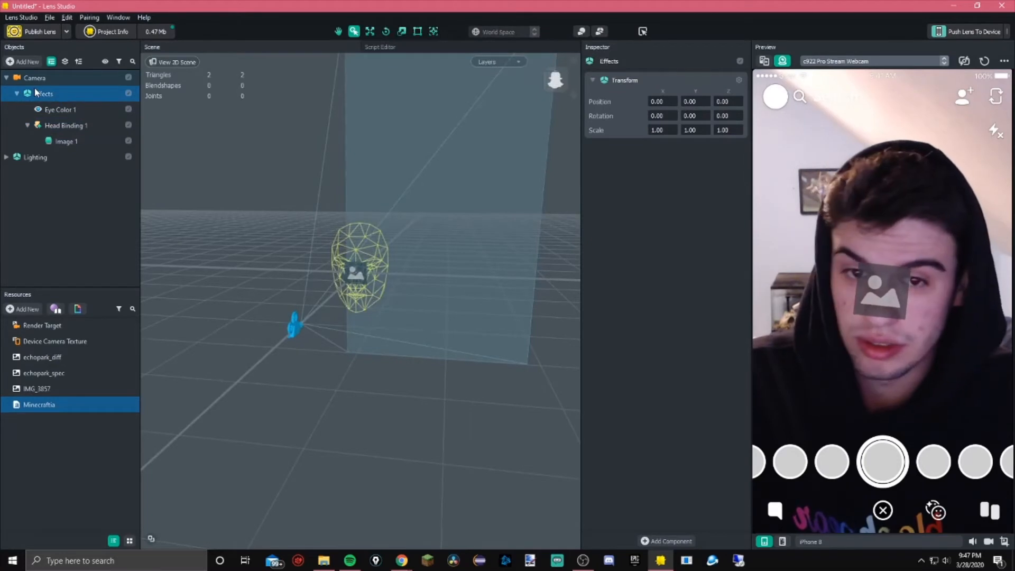
pyautogui.click(34, 76)
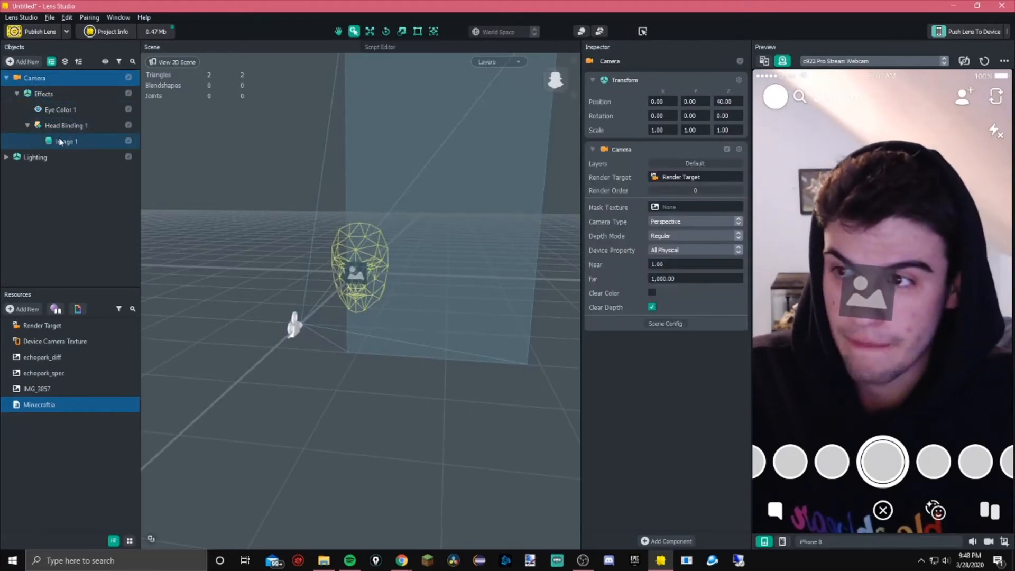
pyautogui.moveTo(66, 141); pyautogui.dragTo(41, 195)
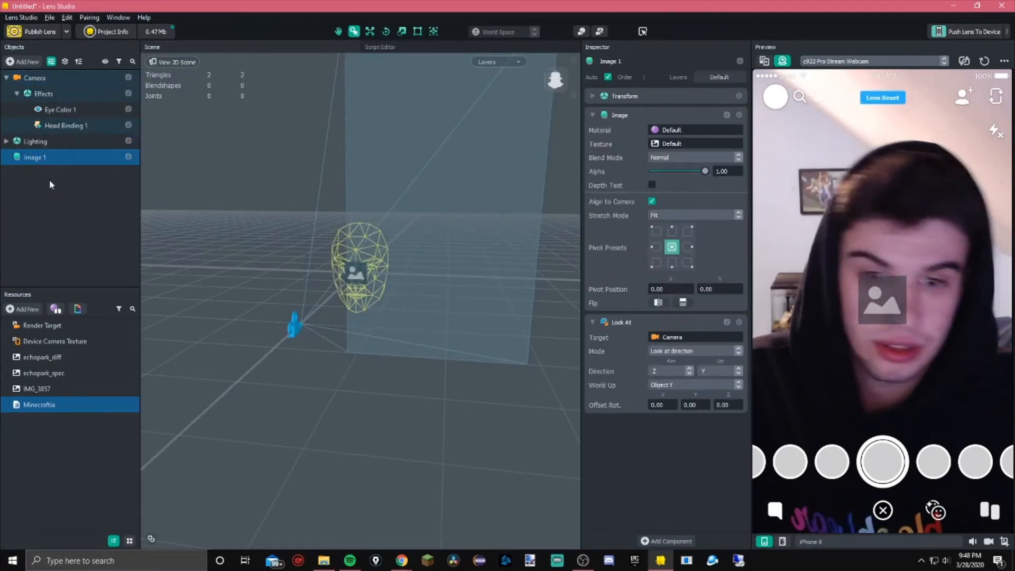
pyautogui.moveTo(52, 157); pyautogui.dragTo(67, 125)
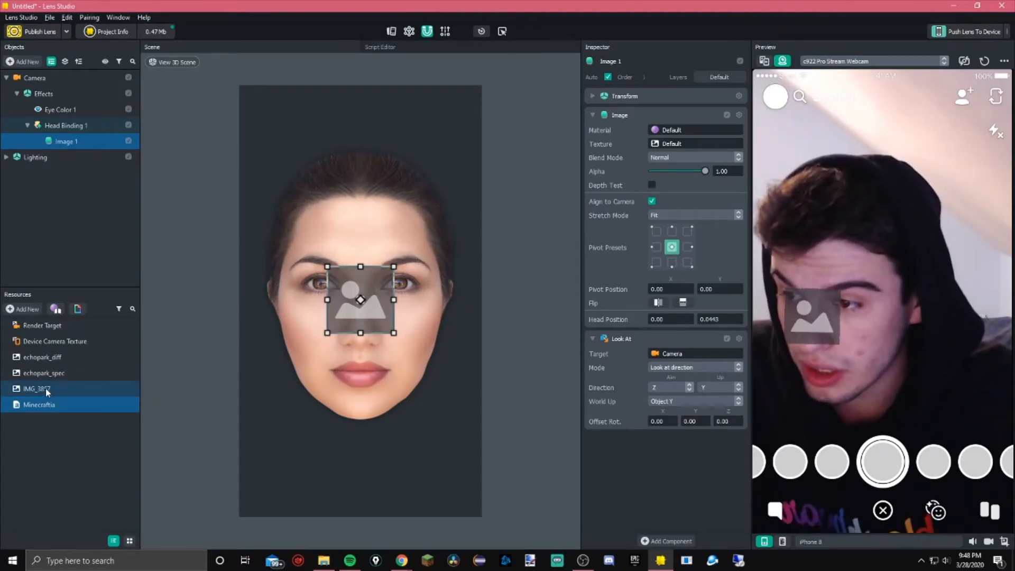
# Assign IMG_3857 as the image's texture and set its stretch mode to Fit
pyautogui.moveTo(46, 388); pyautogui.dragTo(679, 145)
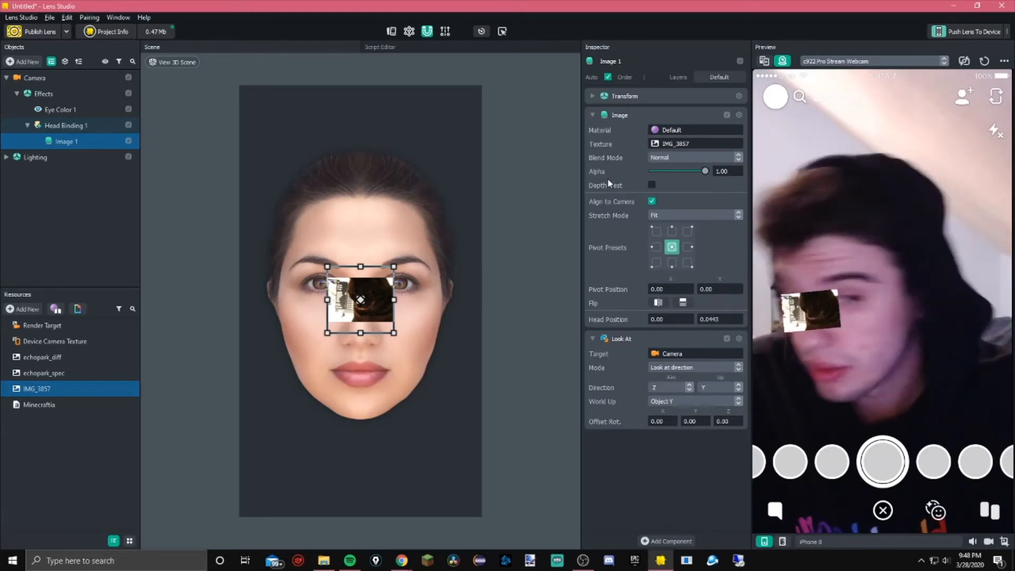
pyautogui.click(690, 216)
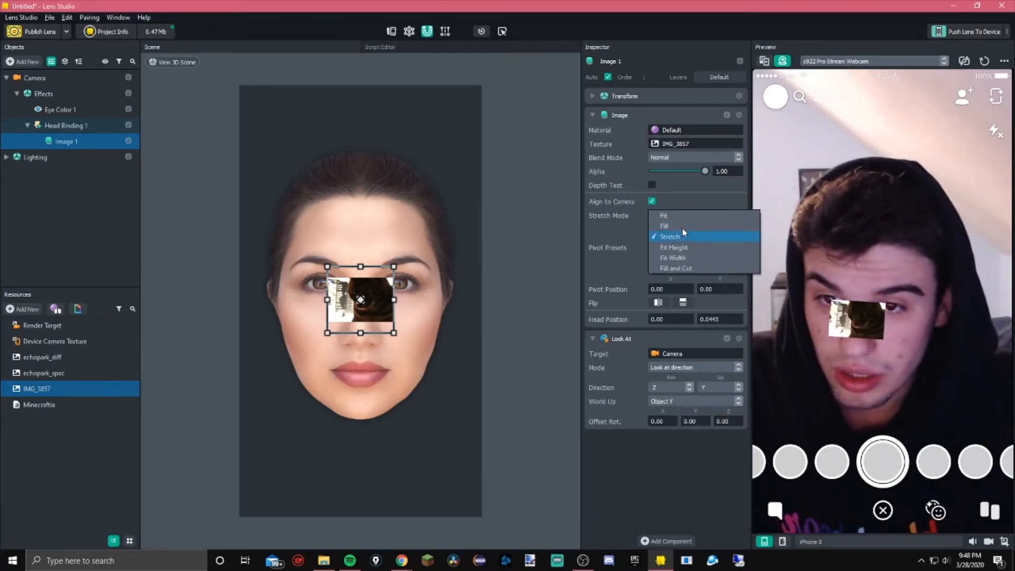
pyautogui.click(668, 216)
pyautogui.moveTo(706, 175)
pyautogui.mouseDown()
pyautogui.moveTo(646, 171)
pyautogui.moveTo(725, 172)
pyautogui.mouseUp()
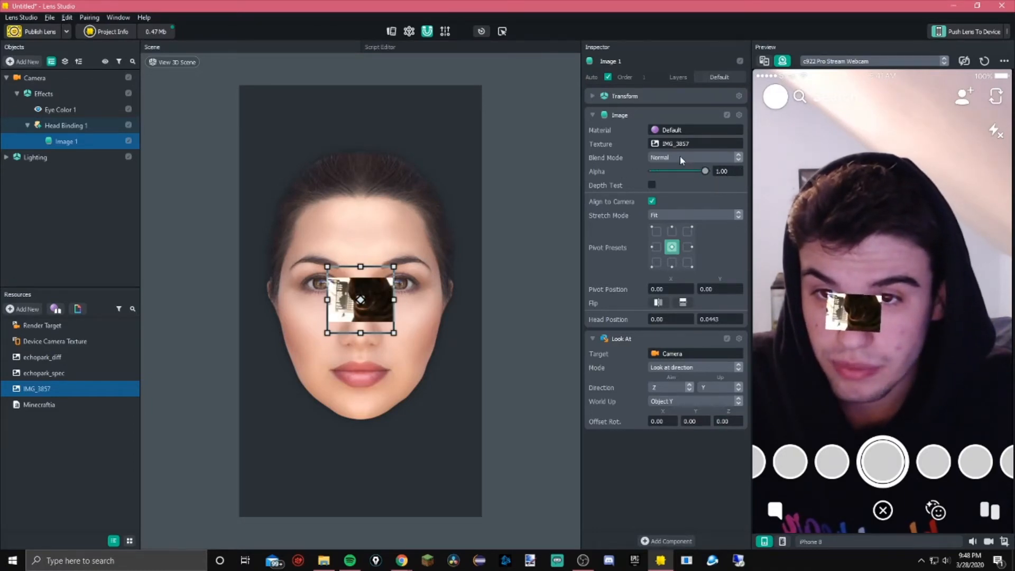
# Move the bound image up onto the forehead
pyautogui.click(622, 96)
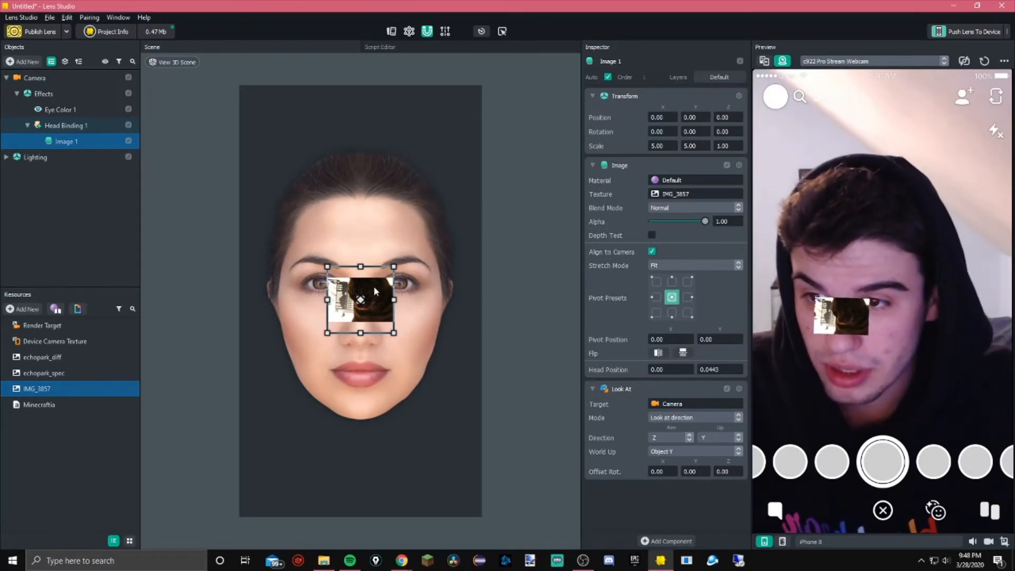
pyautogui.moveTo(374, 291); pyautogui.dragTo(380, 214)
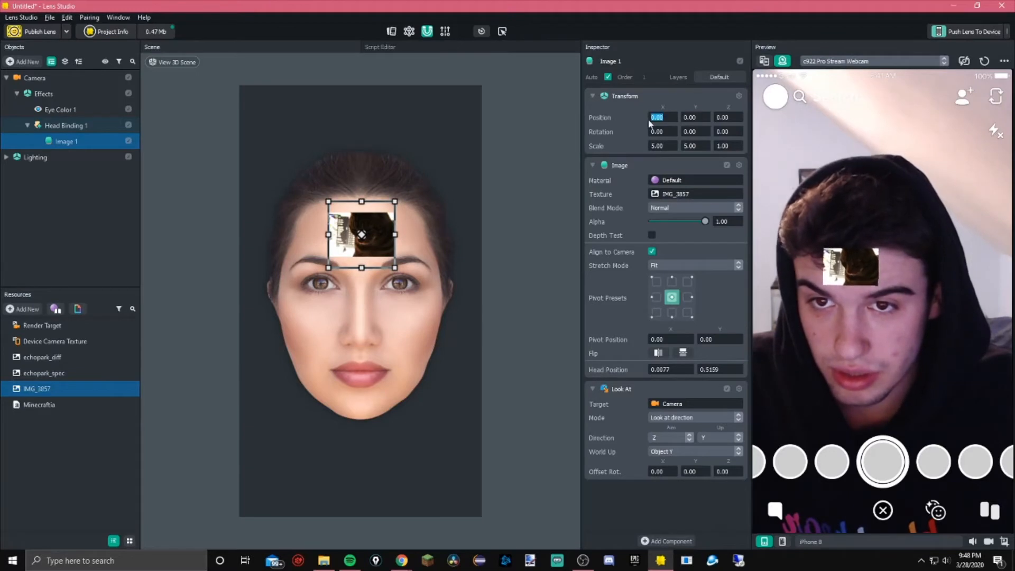
# Try setting the image's position to 10, then set the position values back to 0
pyautogui.write('10')
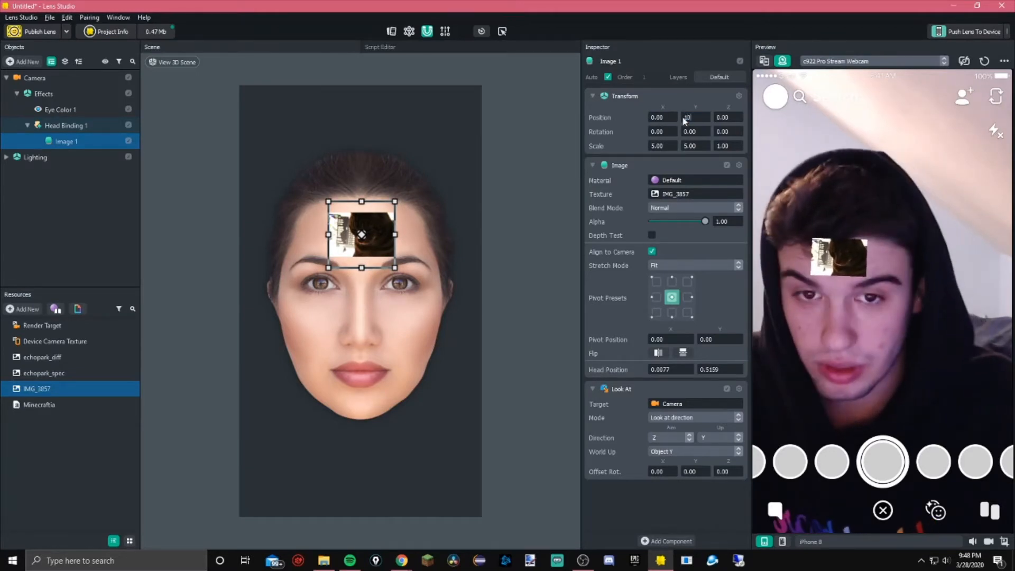
pyautogui.press('Return')
pyautogui.write('0')
pyautogui.press('Return')
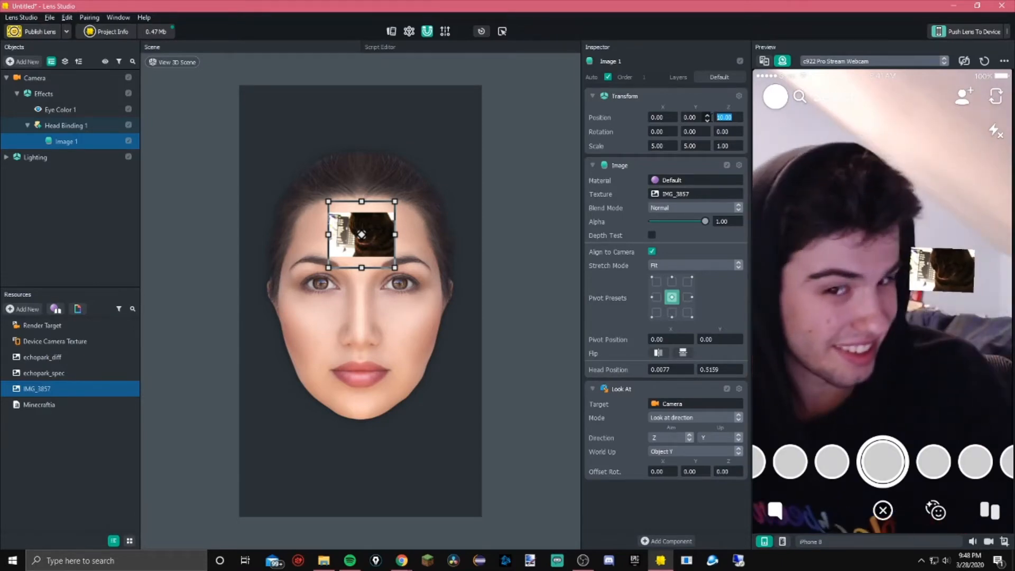
pyautogui.write('0')
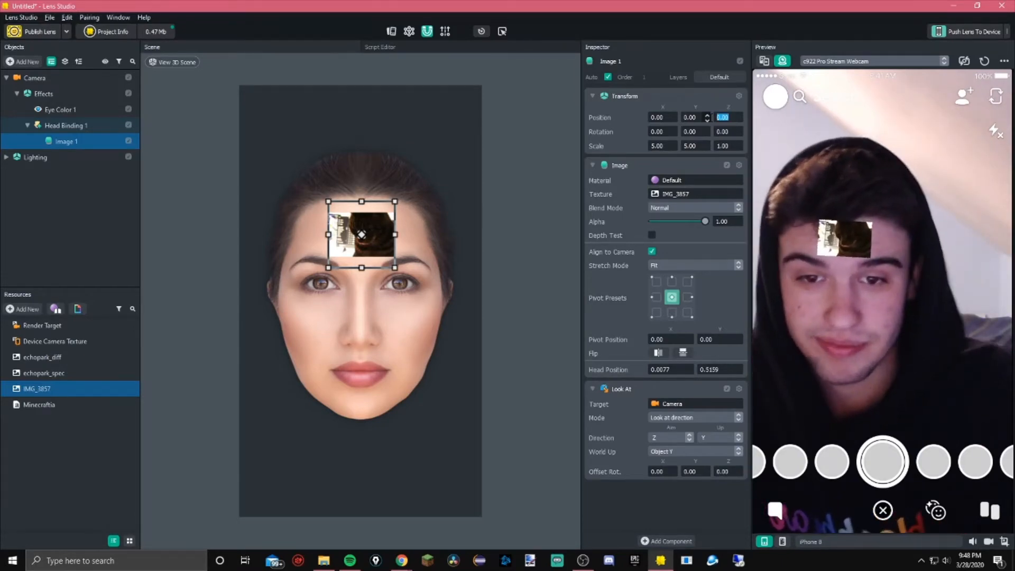
pyautogui.press('Return')
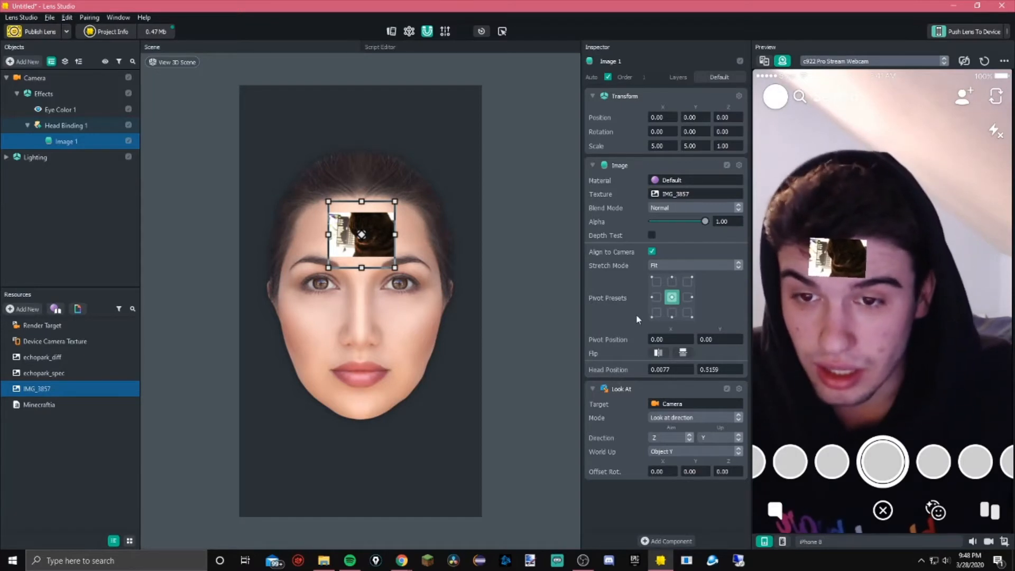
# Try the top-left pivot preset, then return the pivot to the center
pyautogui.click(671, 298)
pyautogui.click(657, 283)
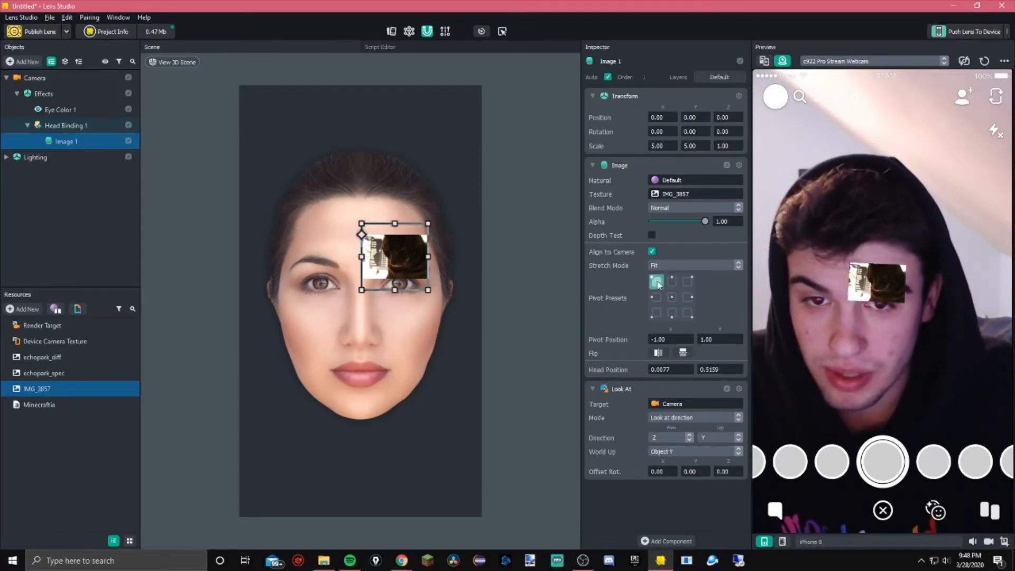
pyautogui.click(668, 296)
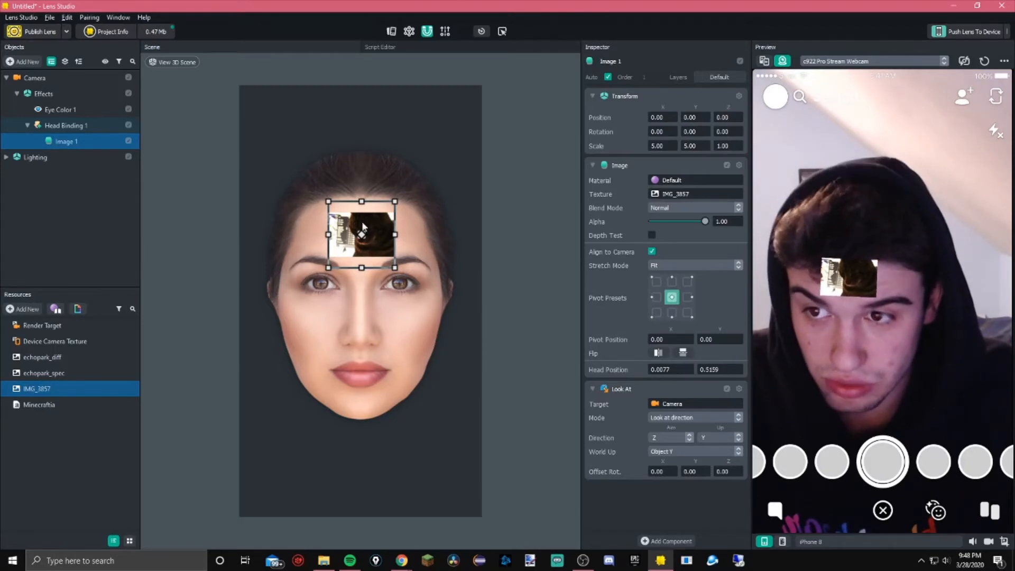
# Move the image onto the left cheek and shrink it to about 3.2 scale
pyautogui.click(690, 418)
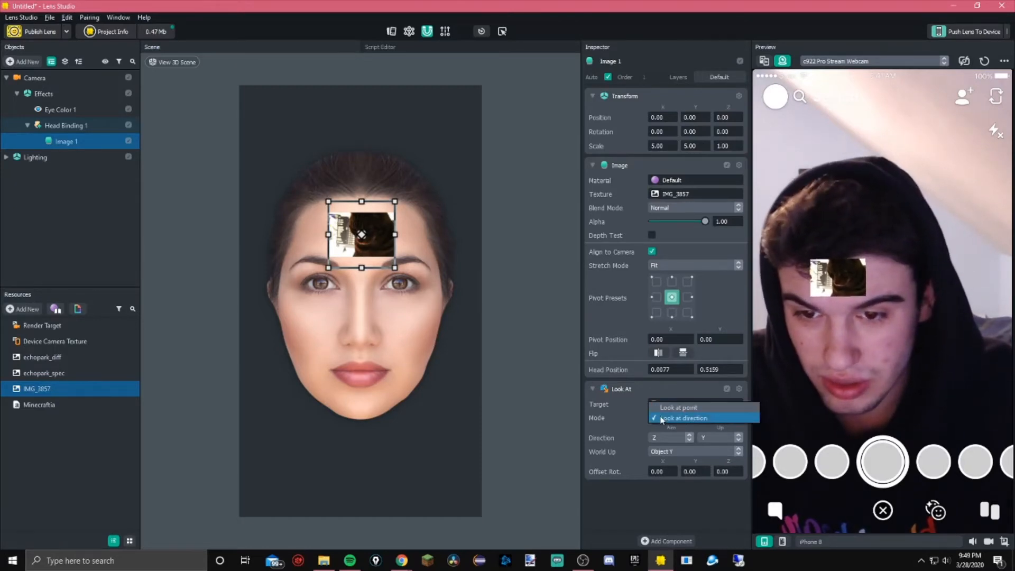
pyautogui.click(631, 398)
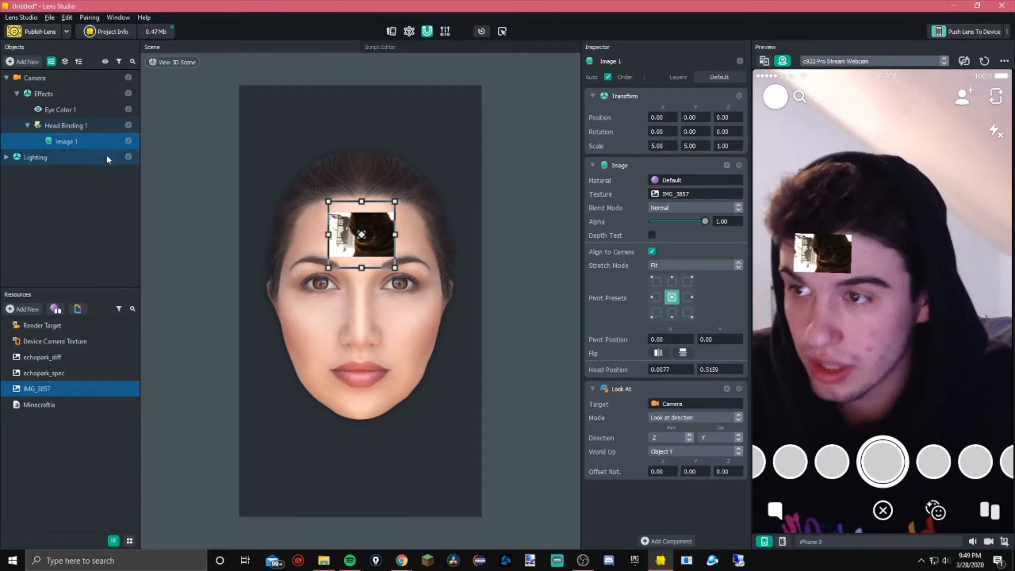
pyautogui.moveTo(368, 240); pyautogui.dragTo(324, 327)
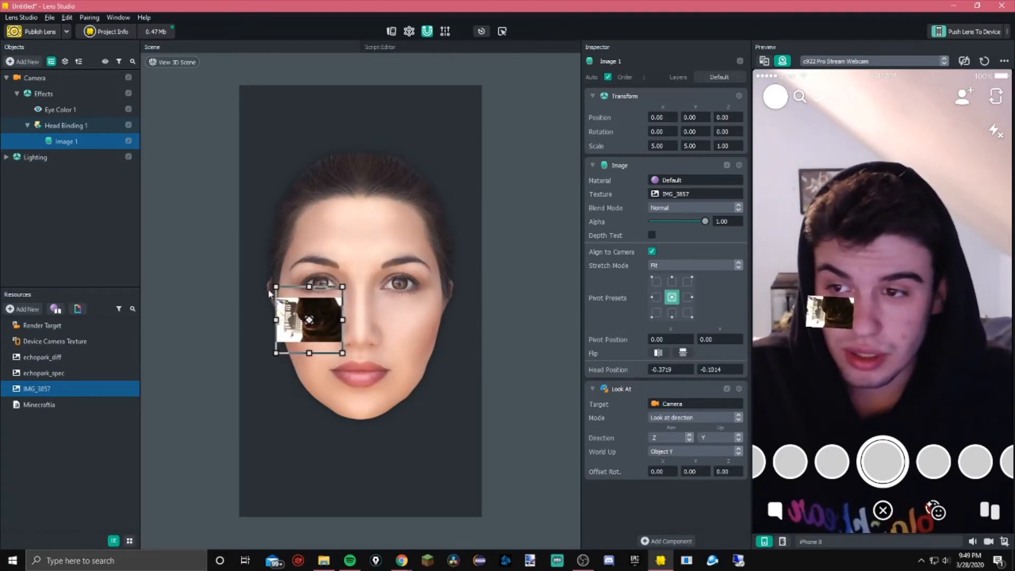
pyautogui.moveTo(275, 287); pyautogui.dragTo(320, 314)
# Duplicate the image, move the copy onto the right cheek, and reset the preview
pyautogui.click(80, 174)
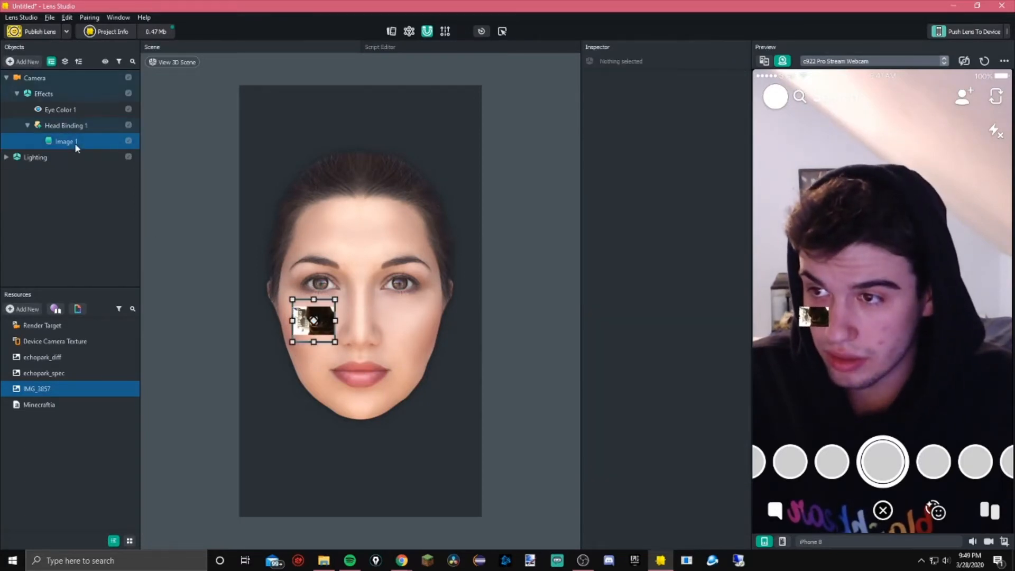
pyautogui.click(75, 142)
pyautogui.click(85, 175)
pyautogui.click(74, 141)
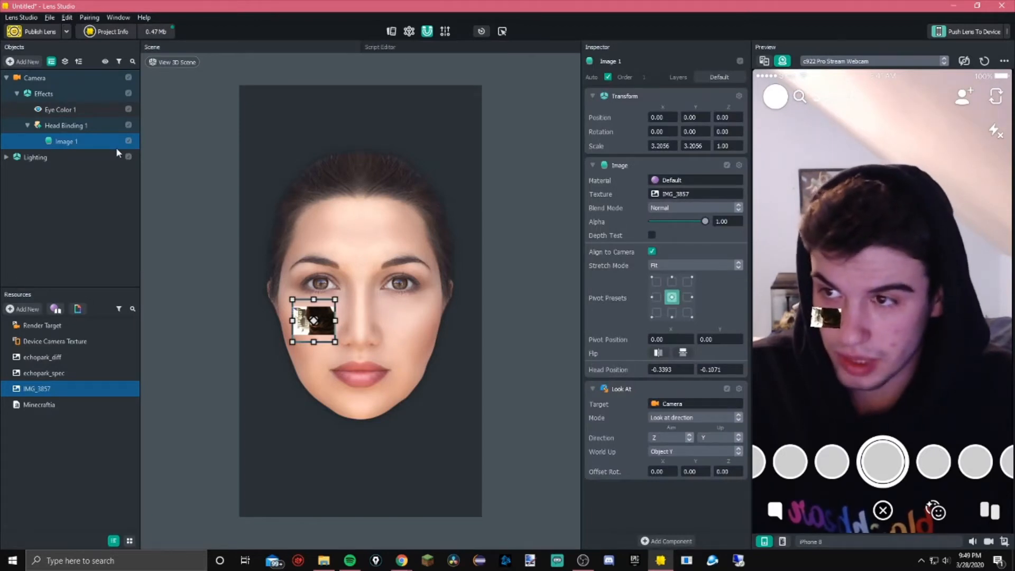
pyautogui.hotkey('ctrl', 'd')
pyautogui.moveTo(326, 313); pyautogui.dragTo(418, 312)
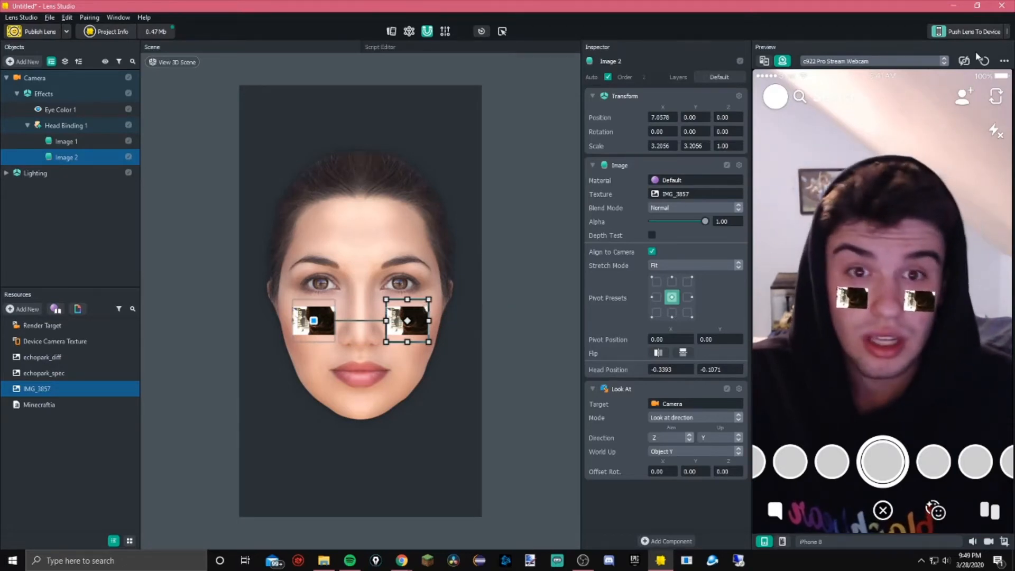
pyautogui.click(975, 32)
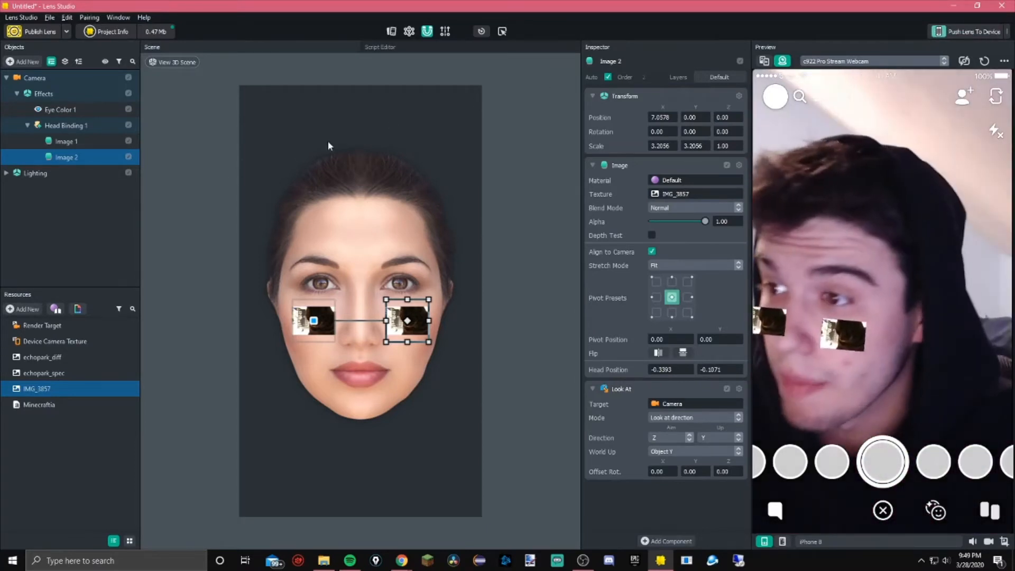
# Delete the Effects group with the eye color and head binding images
pyautogui.click(66, 126)
pyautogui.click(74, 97)
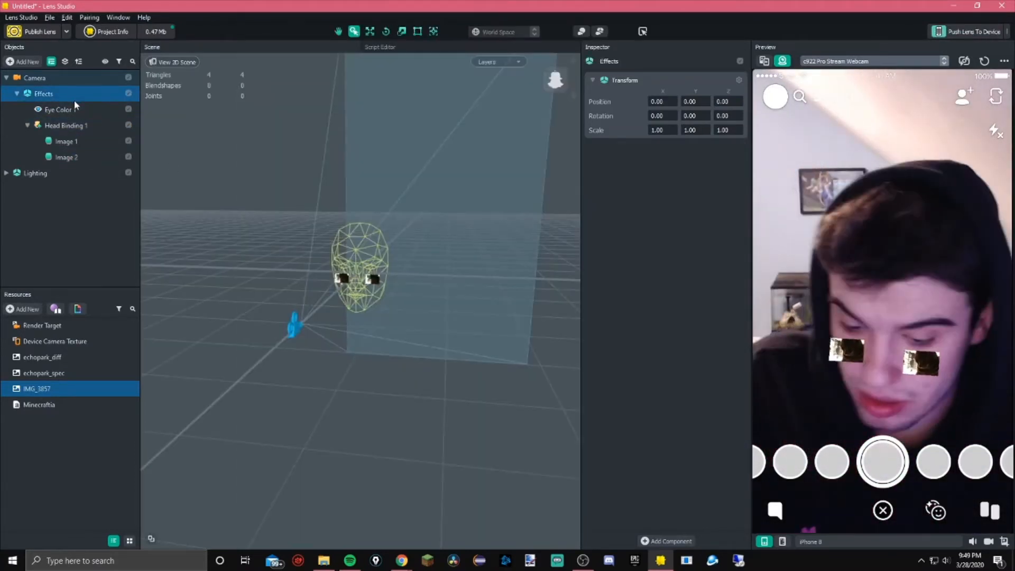
pyautogui.press('Delete')
# Add a Face Mask effect to the scene
pyautogui.click(19, 62)
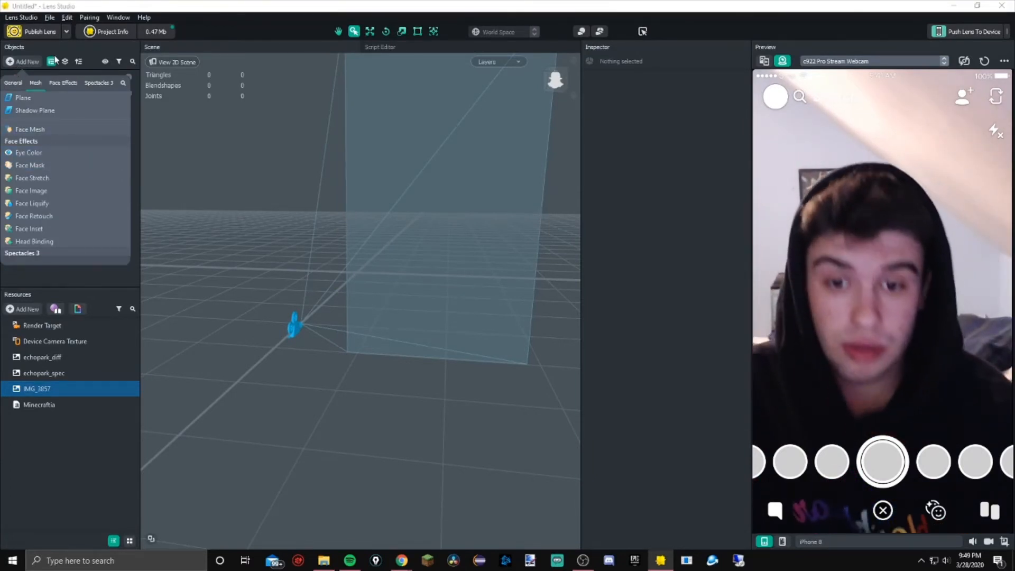
pyautogui.click(53, 164)
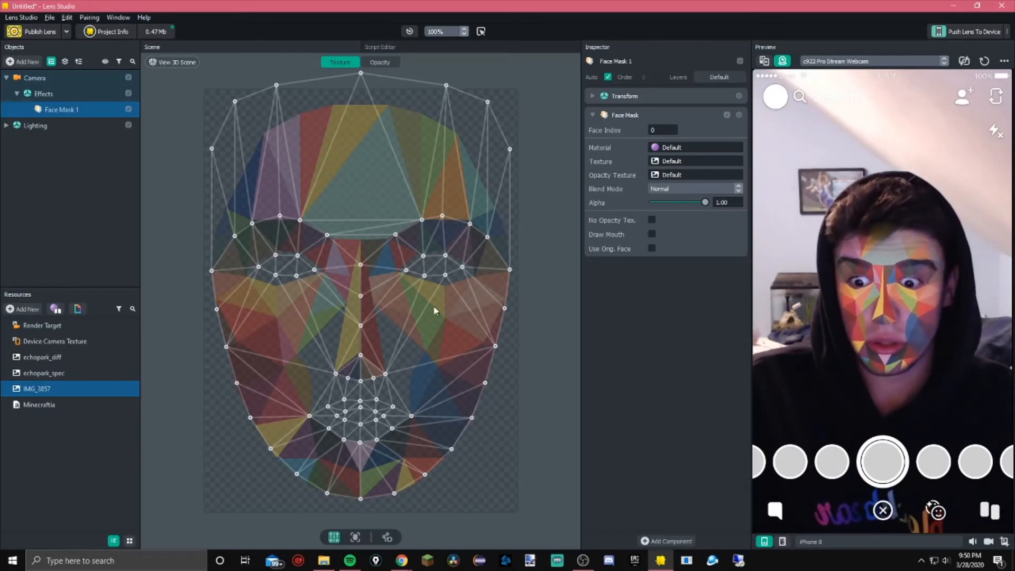
pyautogui.click(323, 561)
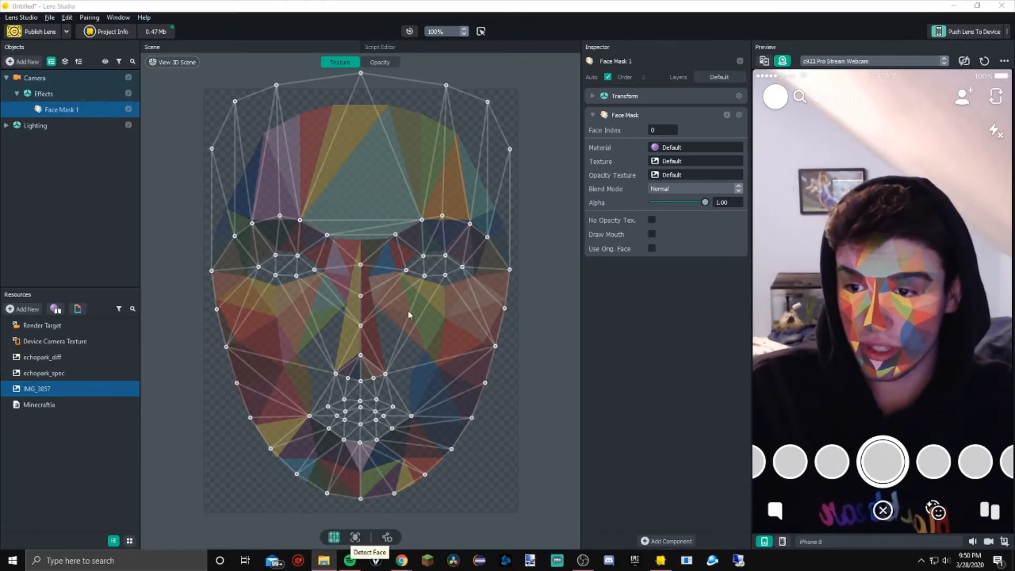
pyautogui.click(361, 358)
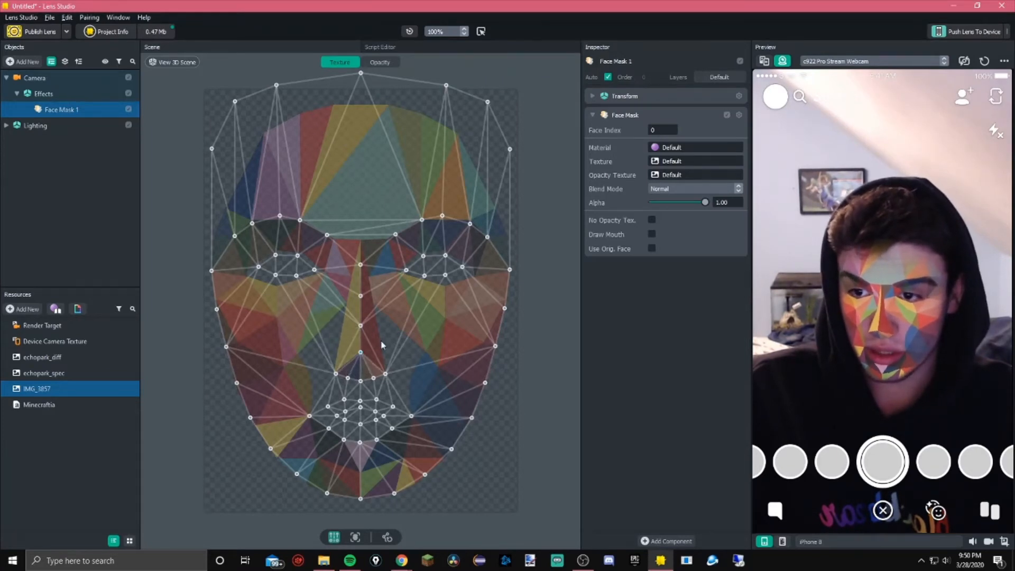
# Try dragging points of the face mask mesh to distort the mask
pyautogui.moveTo(445, 258); pyautogui.dragTo(464, 175)
pyautogui.moveTo(354, 343); pyautogui.dragTo(358, 381)
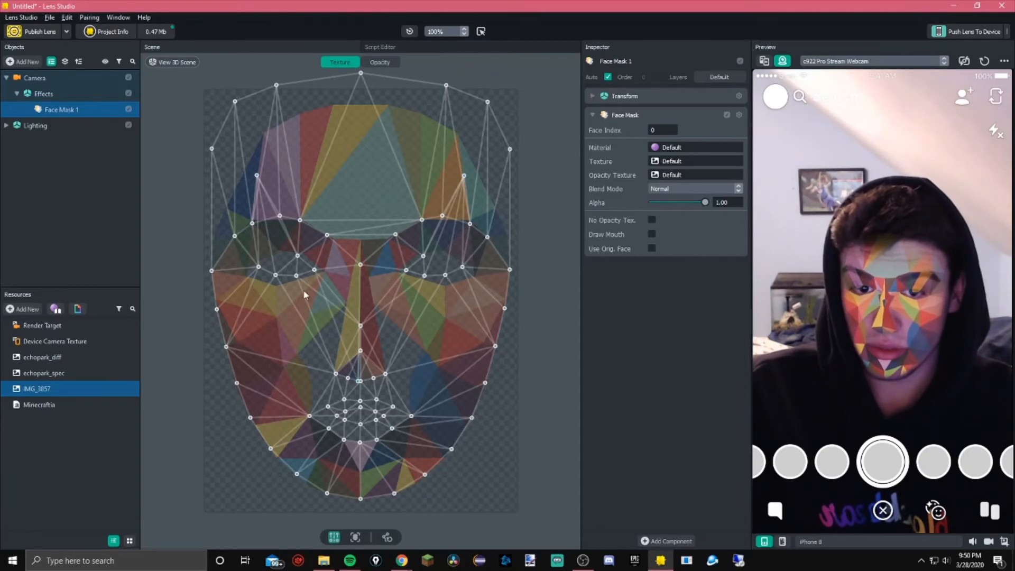
pyautogui.moveTo(296, 276); pyautogui.dragTo(324, 358)
pyautogui.moveTo(445, 275); pyautogui.dragTo(591, 385)
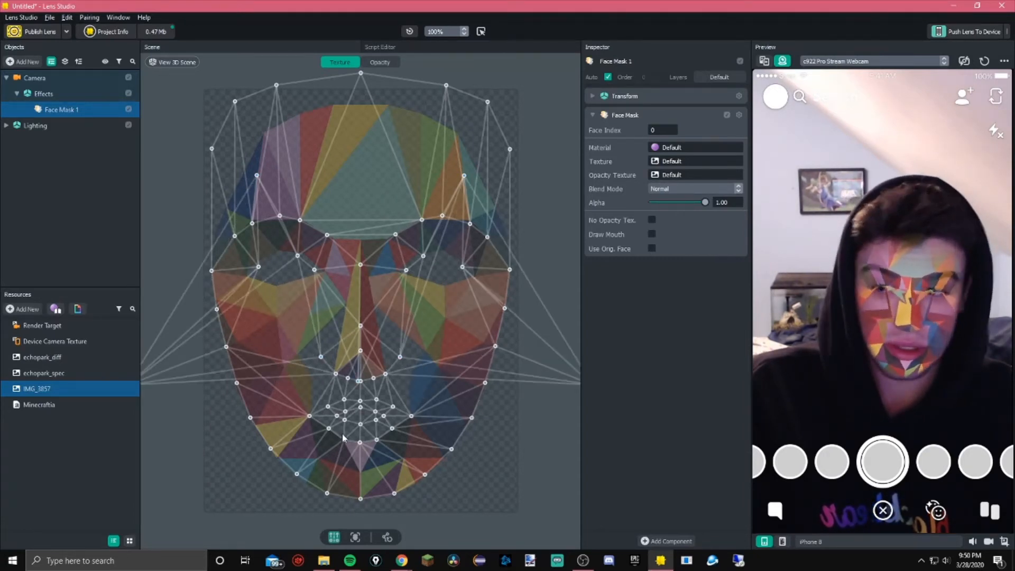
pyautogui.moveTo(308, 417); pyautogui.dragTo(173, 395)
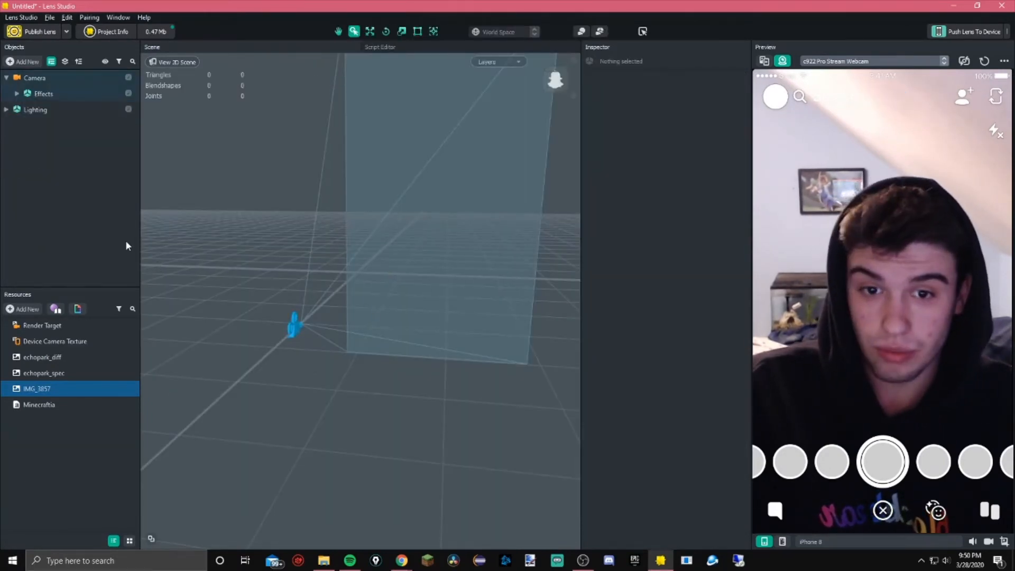
pyautogui.click(18, 94)
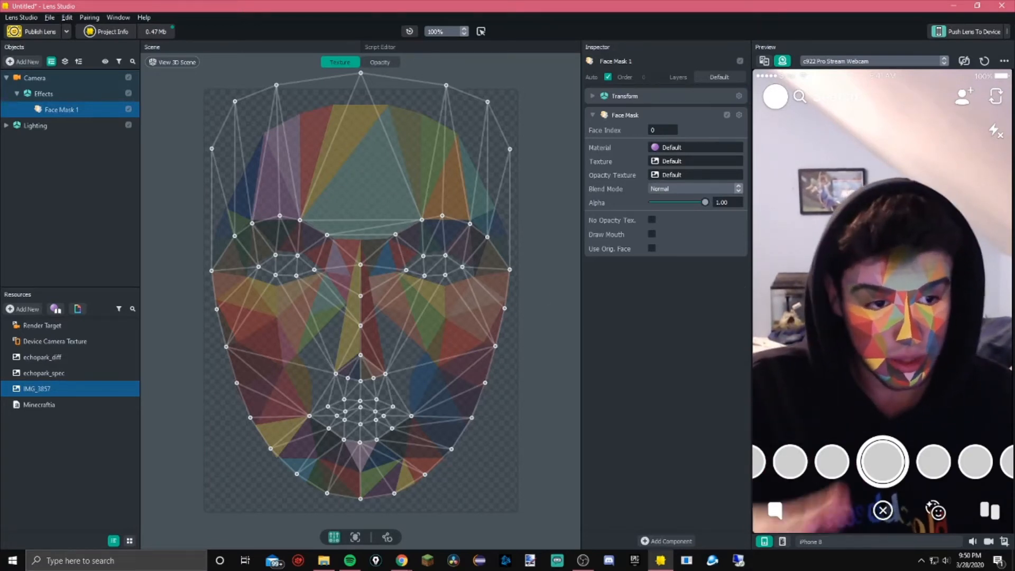
# Switch to paint.net and open the FaceMaskTestLayer.png template image
pyautogui.hotkey('alt', 'Tab')
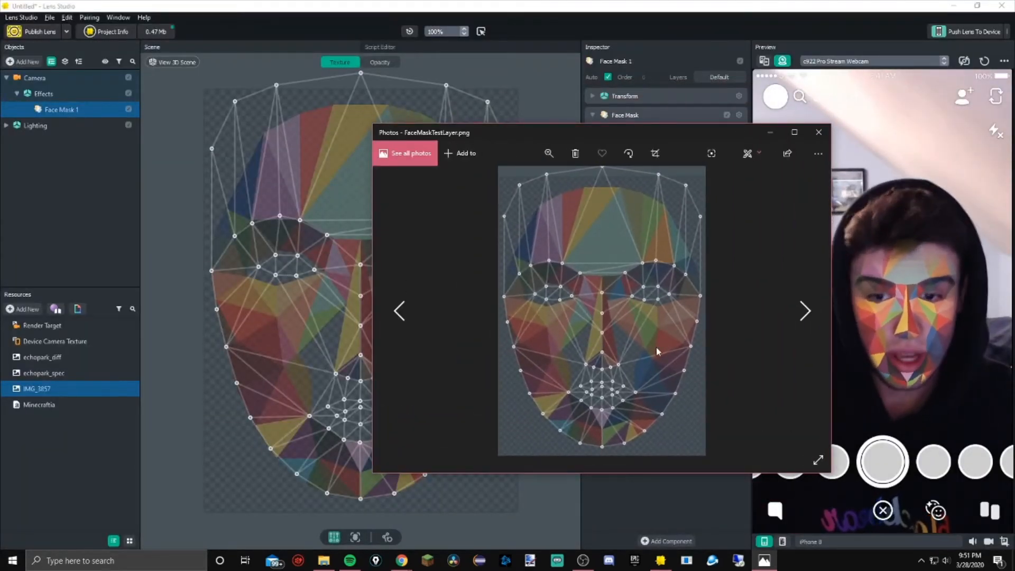
pyautogui.click(531, 559)
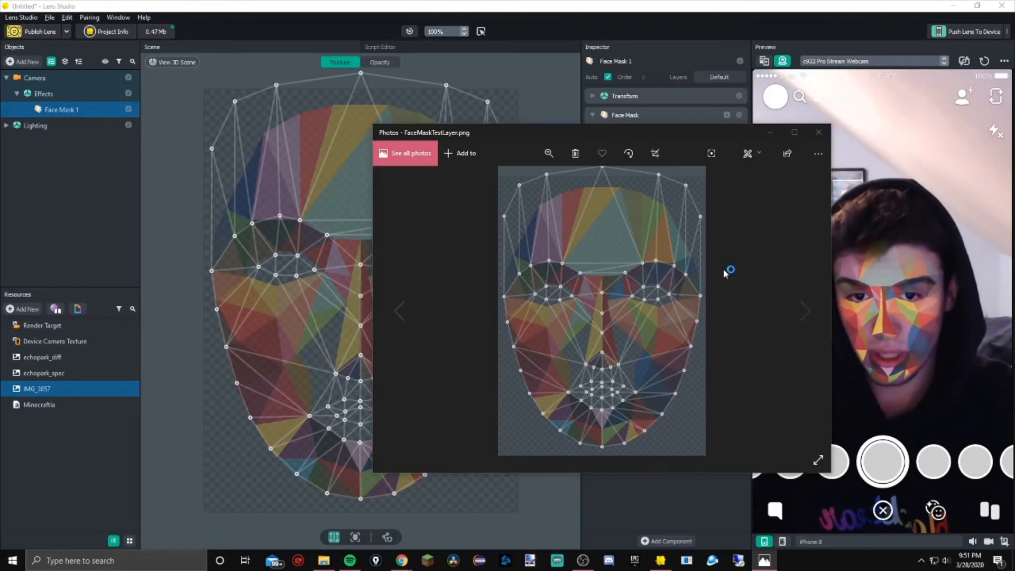
pyautogui.moveTo(554, 126); pyautogui.dragTo(663, 165)
pyautogui.click(925, 165)
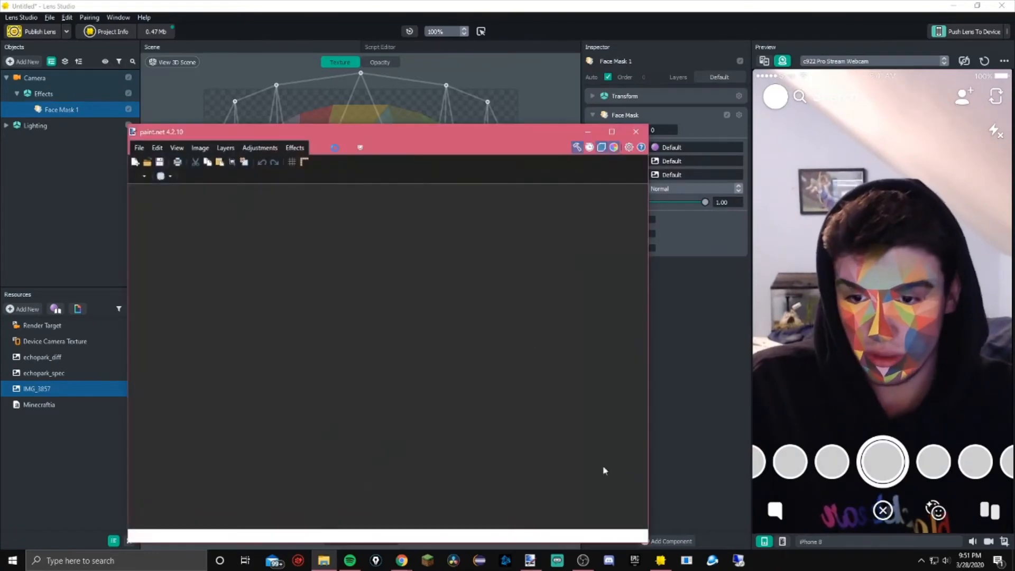
pyautogui.moveTo(416, 137); pyautogui.dragTo(470, 108)
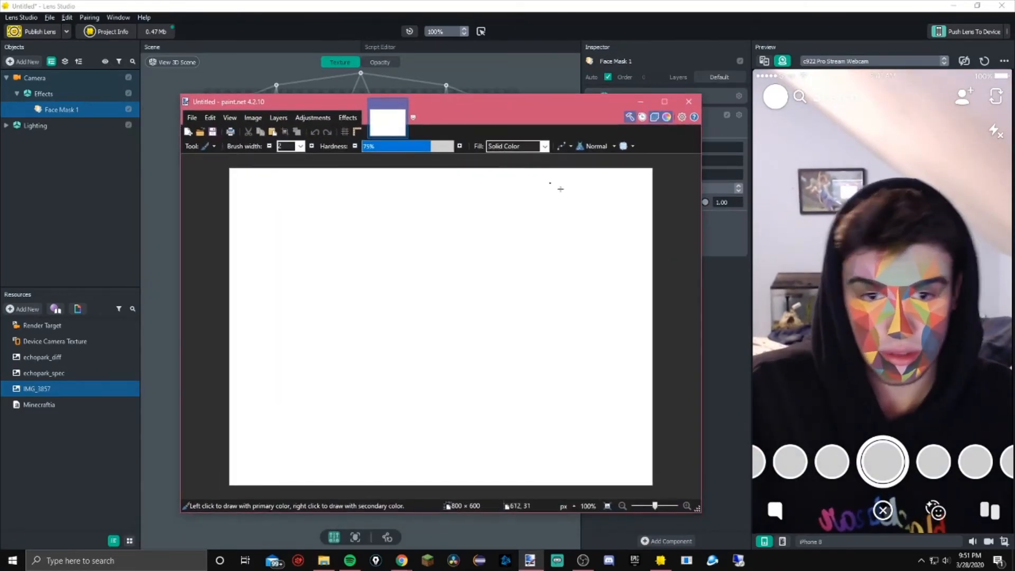
pyautogui.moveTo(1014, 296); pyautogui.dragTo(480, 344)
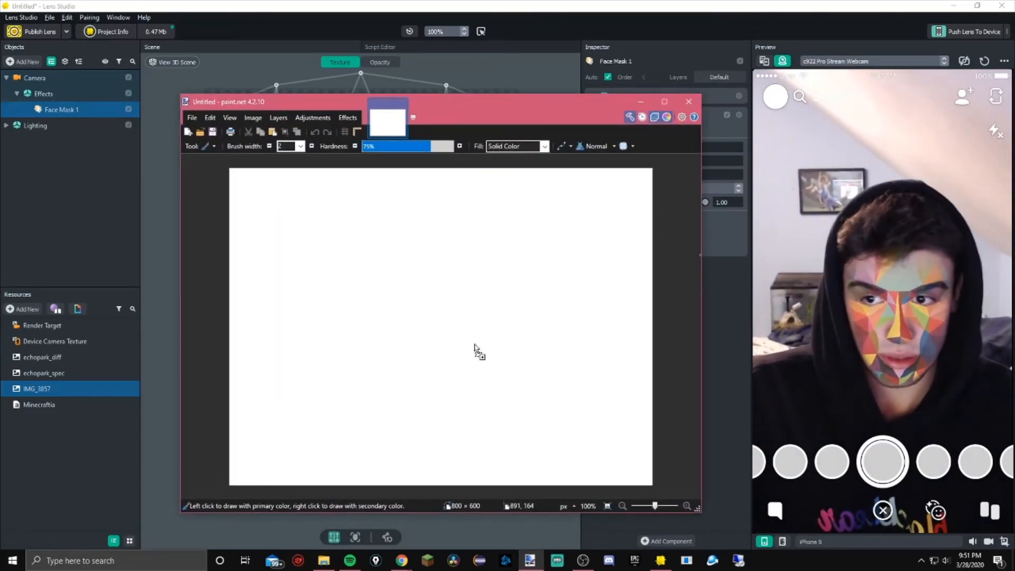
pyautogui.click(429, 320)
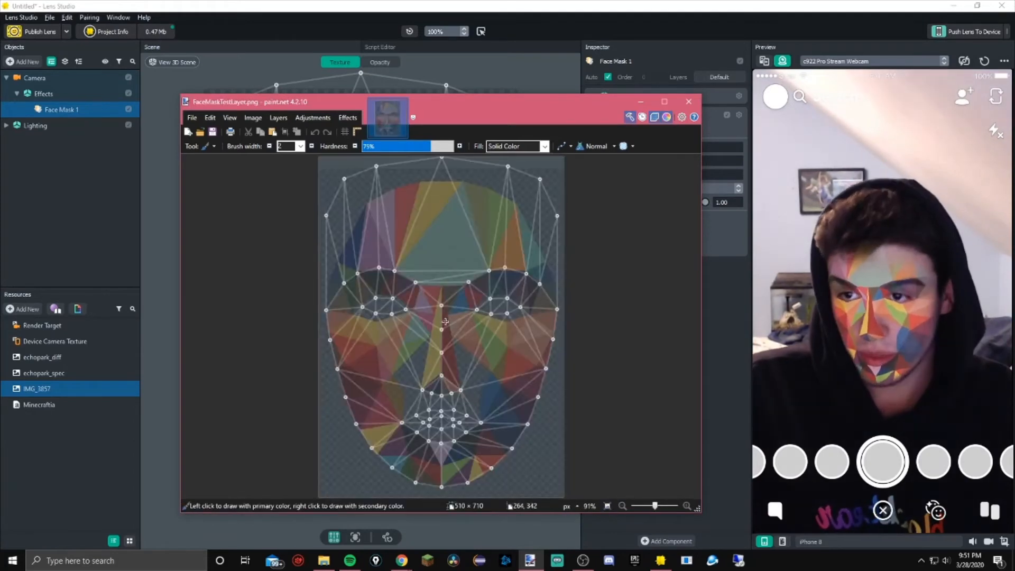
# Add a new transparent layer above the face mask template
pyautogui.click(654, 117)
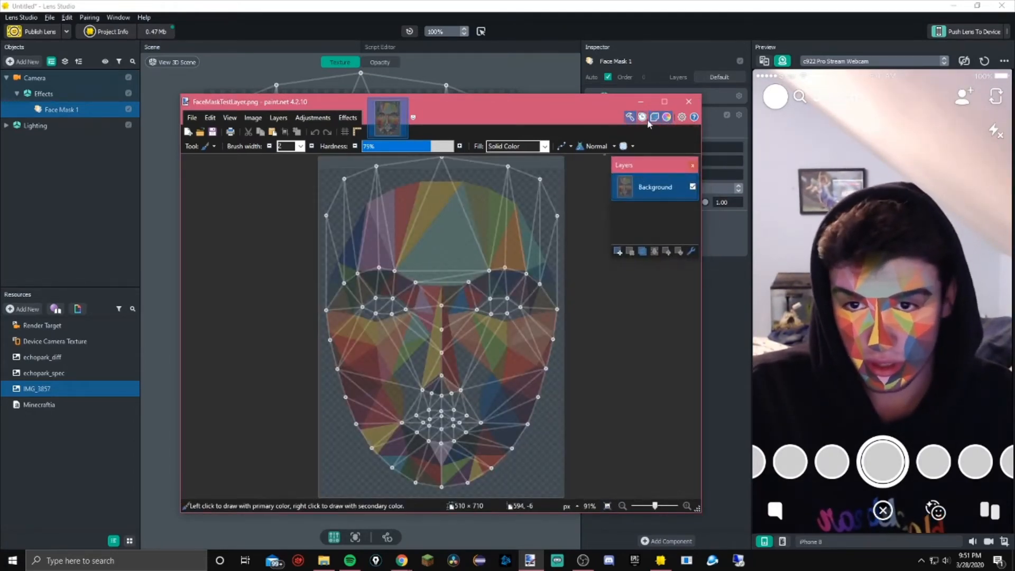
pyautogui.click(616, 251)
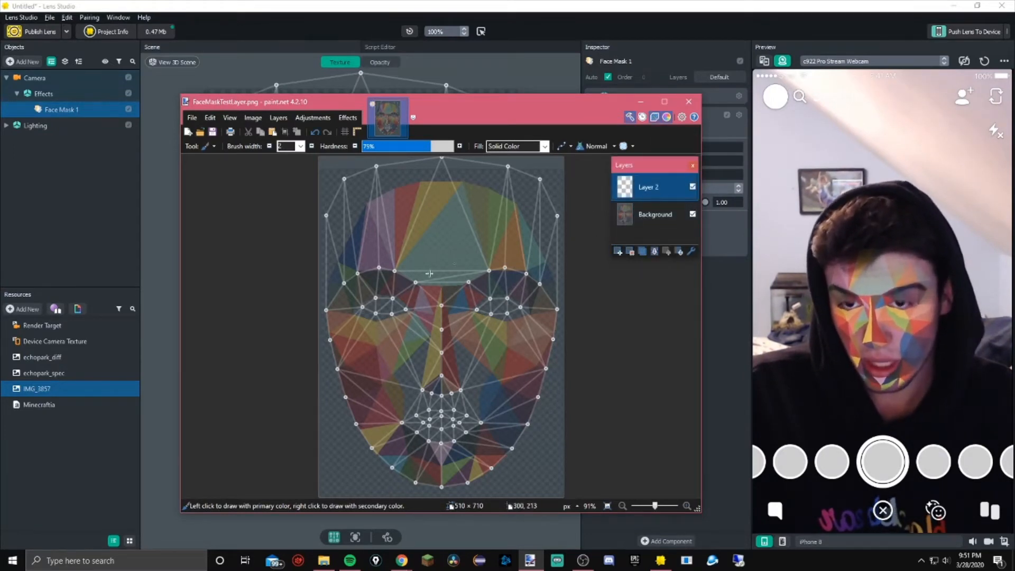
pyautogui.keyDown('ctrl'); pyautogui.scroll(2, 425, 344); pyautogui.keyUp('ctrl')
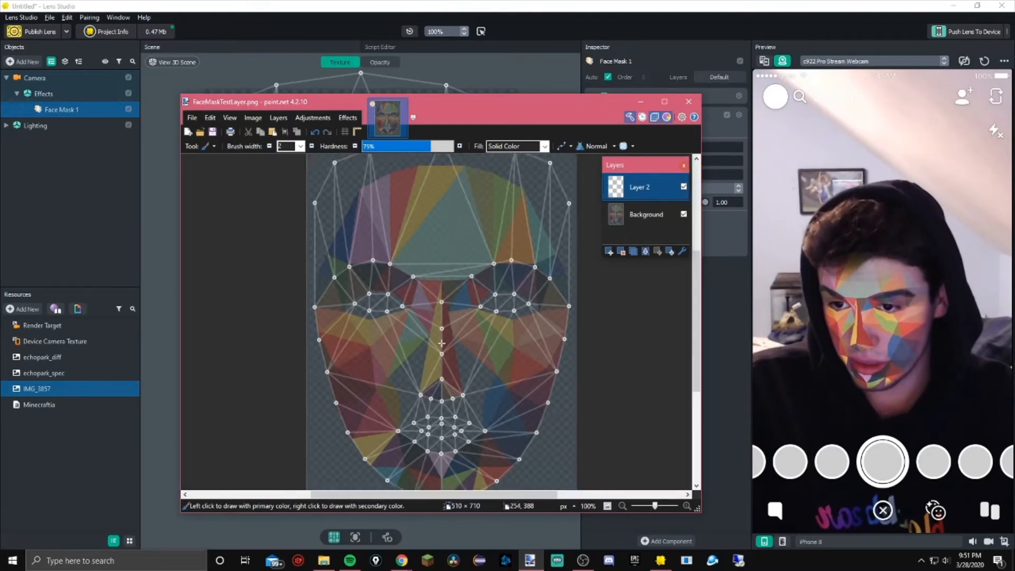
pyautogui.keyDown('ctrl'); pyautogui.scroll(-3, 432, 270); pyautogui.keyUp('ctrl')
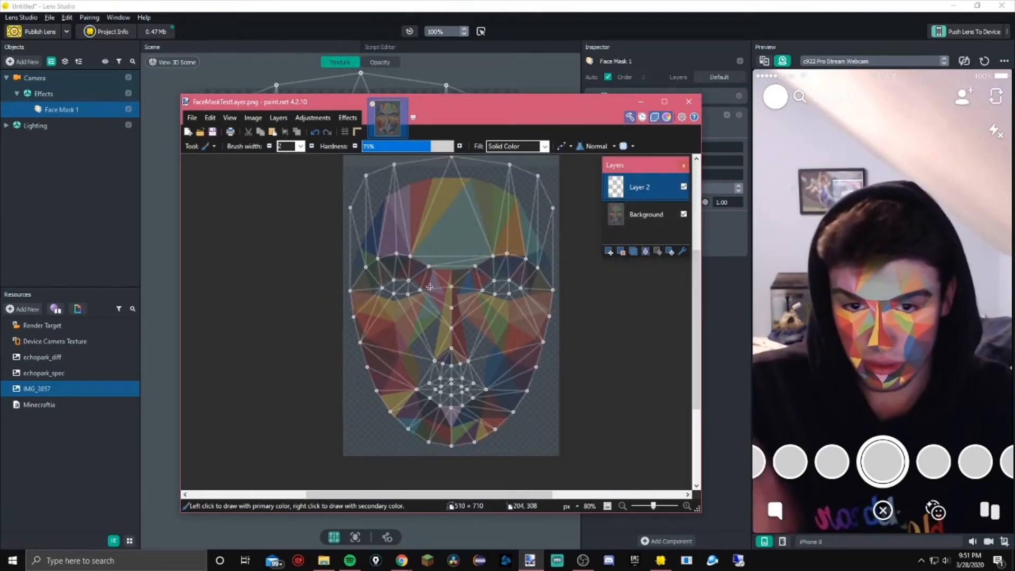
pyautogui.click(256, 119)
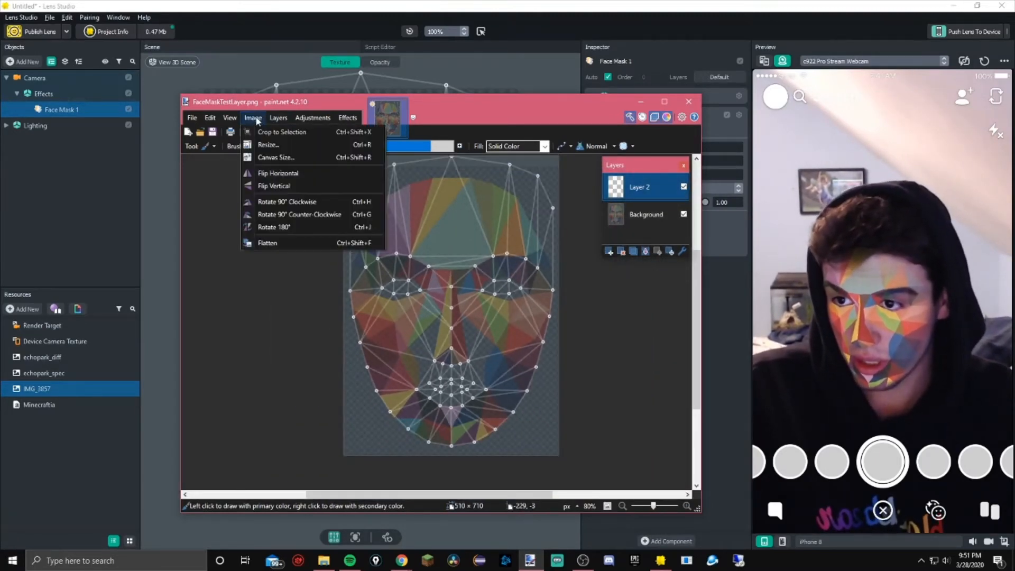
pyautogui.click(256, 119)
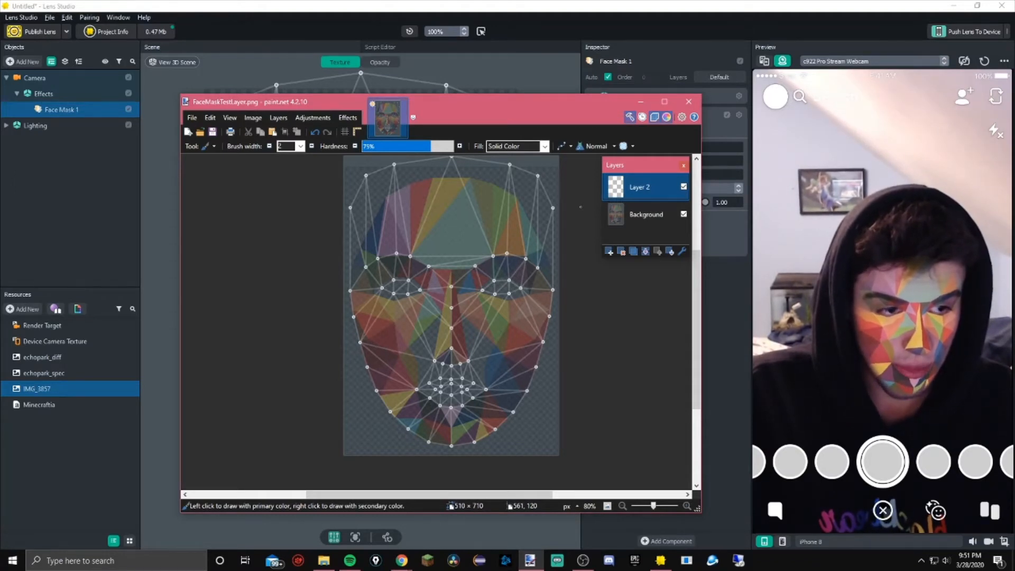
pyautogui.click(278, 118)
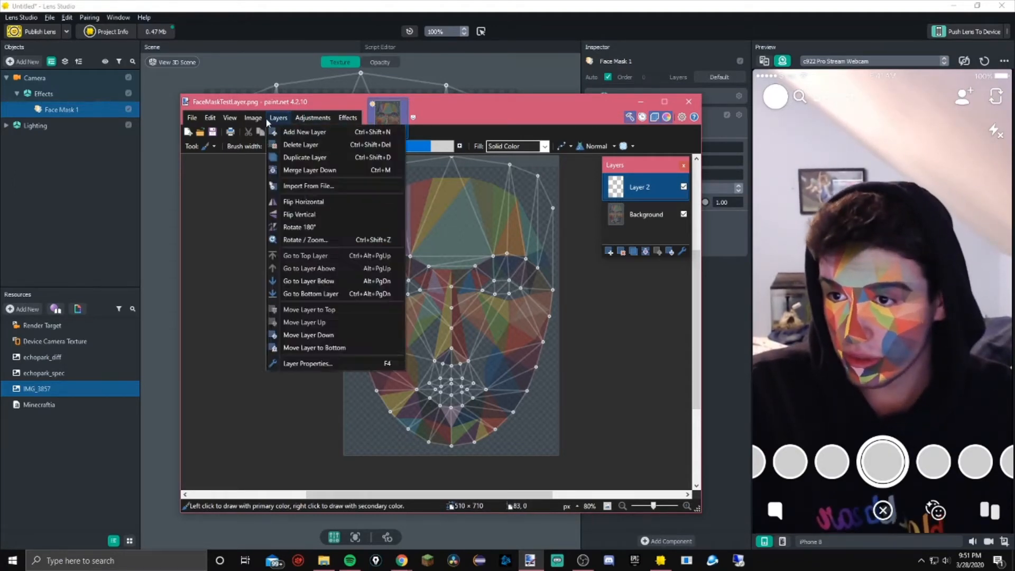
pyautogui.click(210, 117)
pyautogui.moveTo(278, 119)
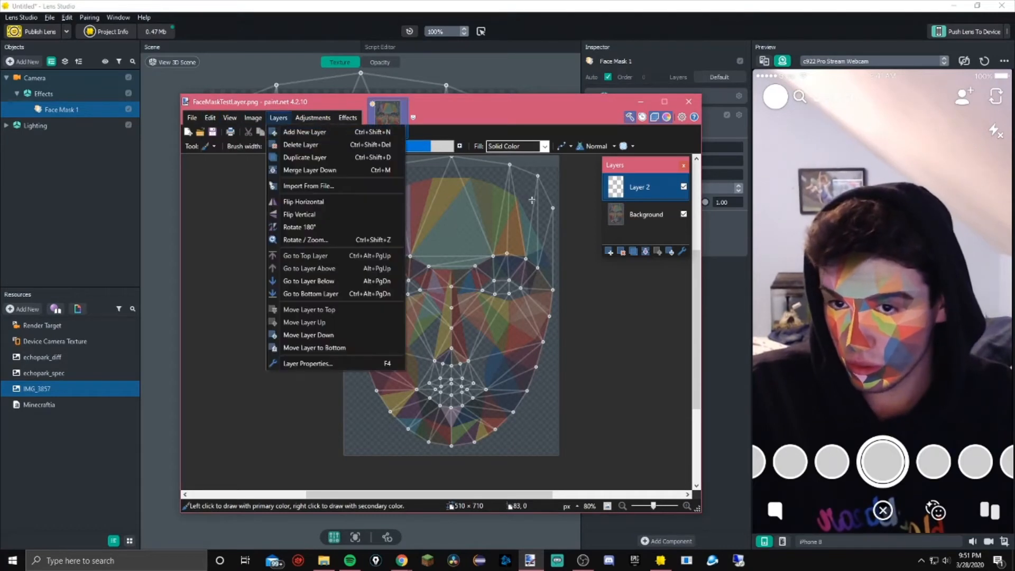
# Select the Text tool and type the user's name on the forehead of the template
pyautogui.click(307, 185)
pyautogui.press('t')
pyautogui.click(344, 264)
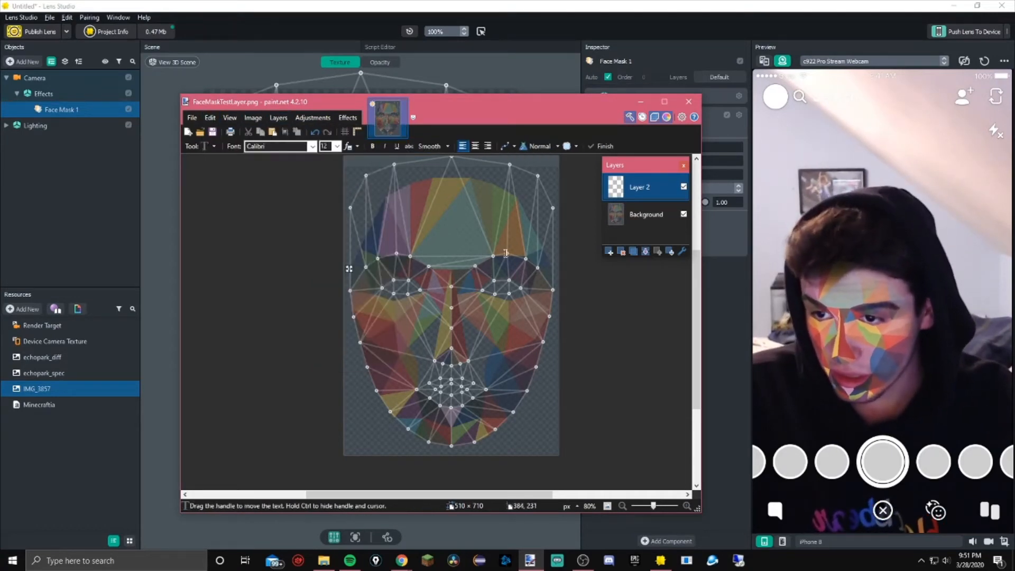
pyautogui.press('F5')
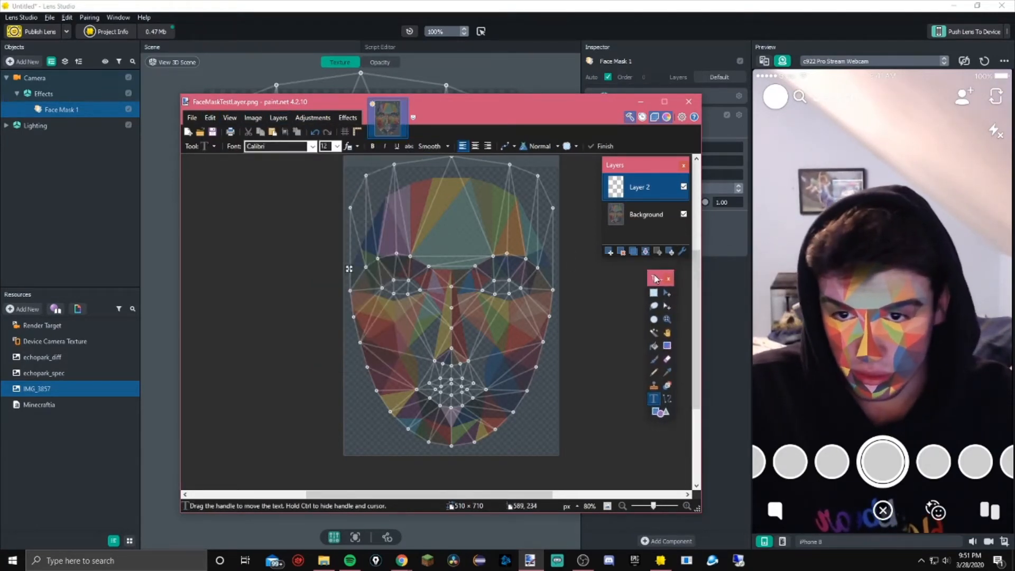
pyautogui.click(363, 231)
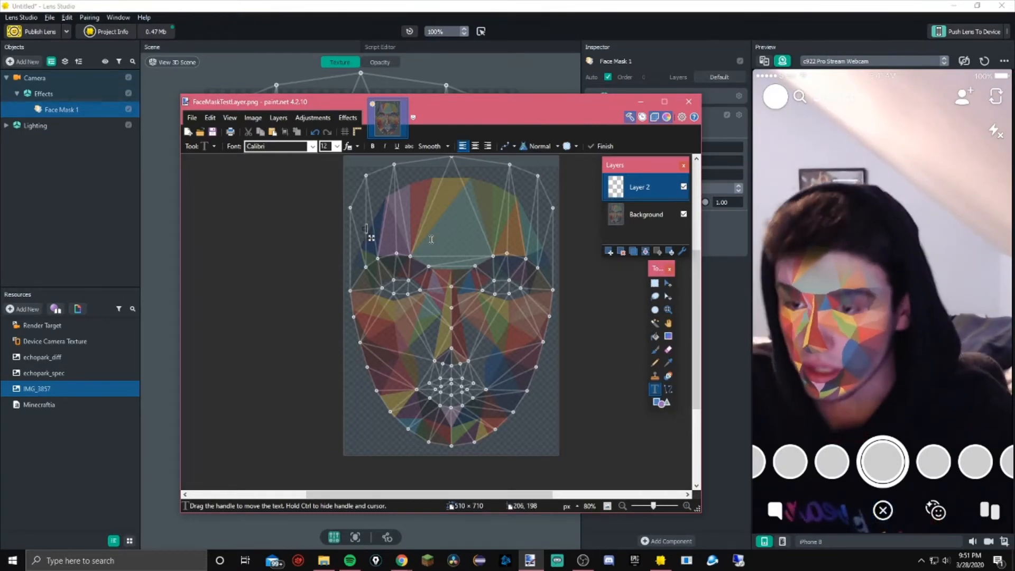
pyautogui.write('DUM')
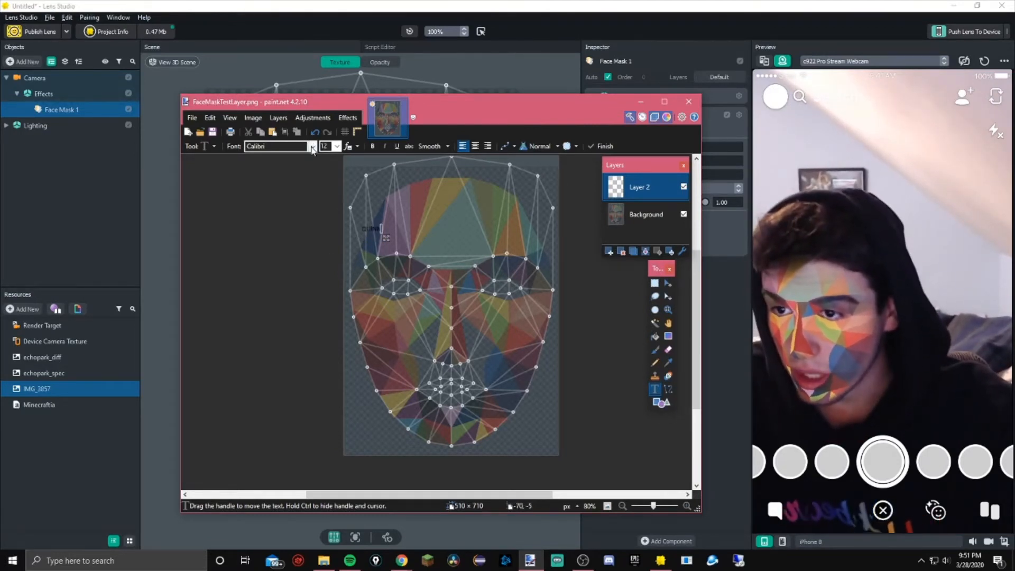
# Try the Double Feature font for the text at sizes 28 and 72
pyautogui.click(312, 145)
pyautogui.scroll(-3, 311, 253)
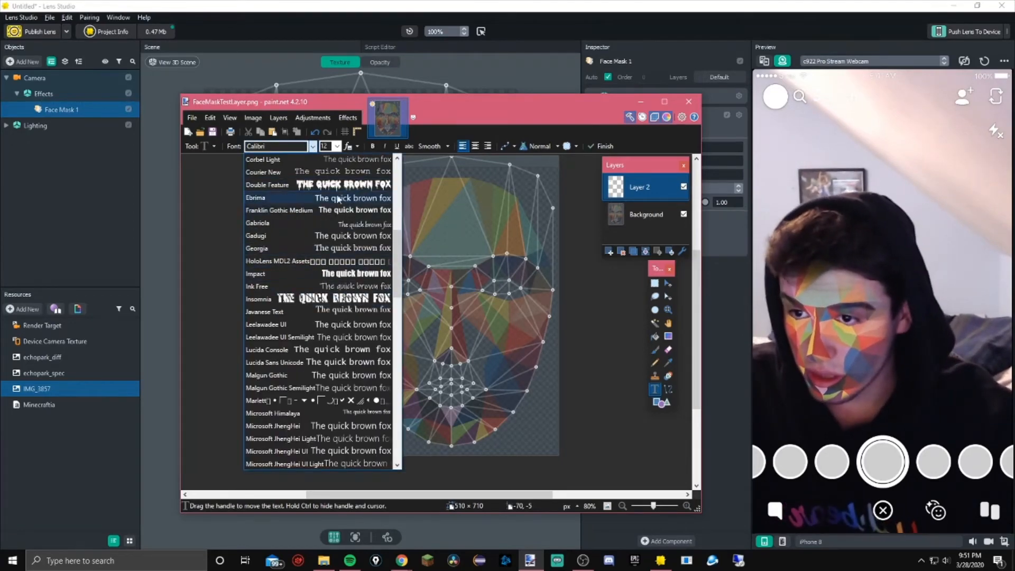
pyautogui.click(266, 184)
pyautogui.click(336, 146)
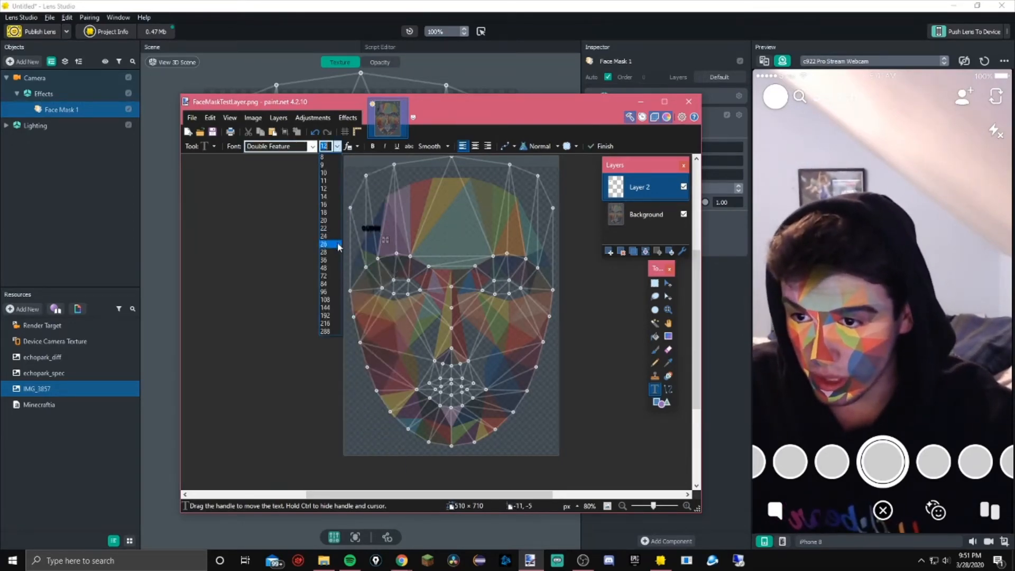
pyautogui.click(331, 238)
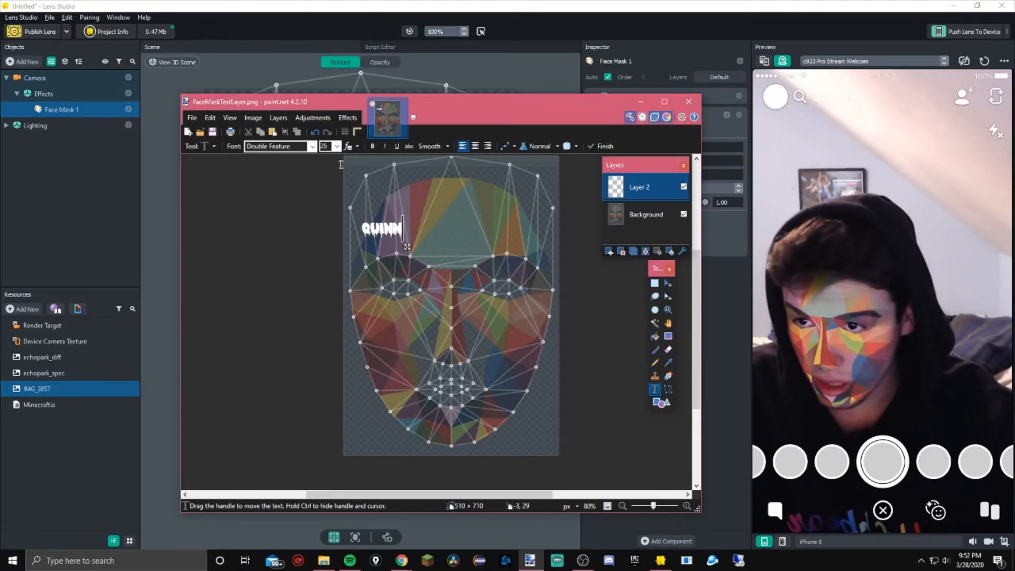
pyautogui.click(337, 147)
pyautogui.click(330, 276)
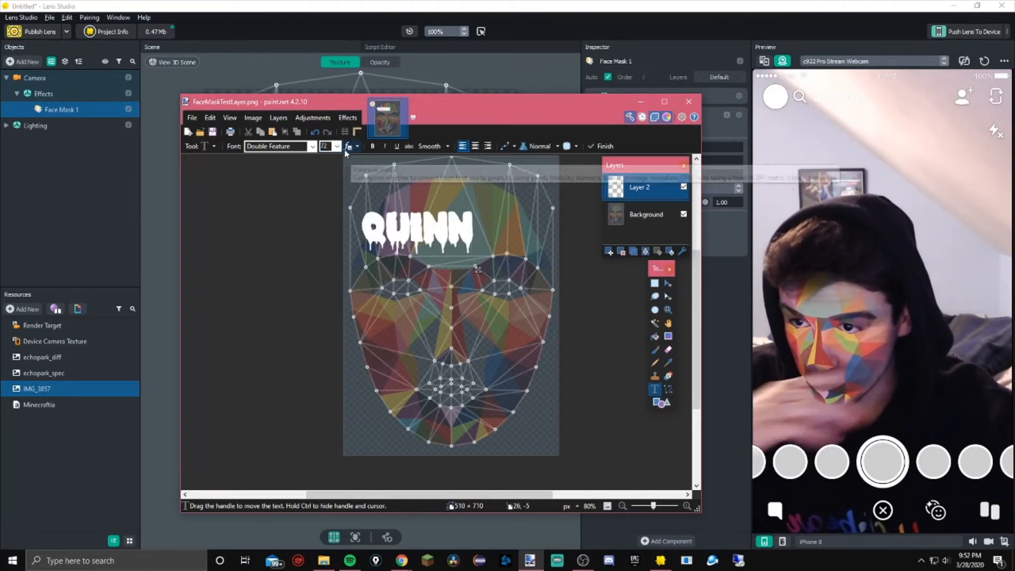
# Change the text font to Impact at size 24 and move it down onto the left cheek
pyautogui.click(312, 146)
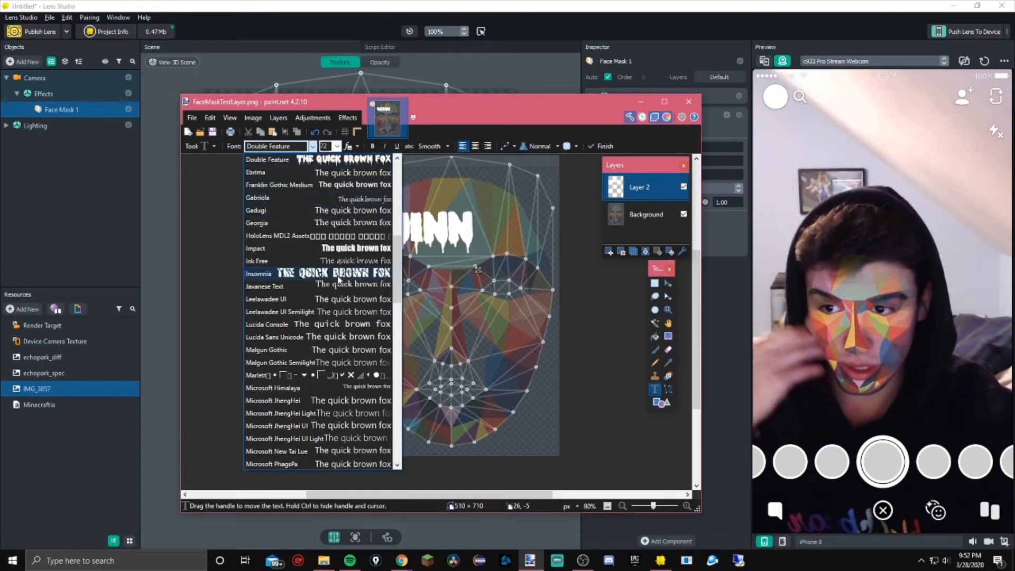
pyautogui.click(333, 247)
pyautogui.click(337, 146)
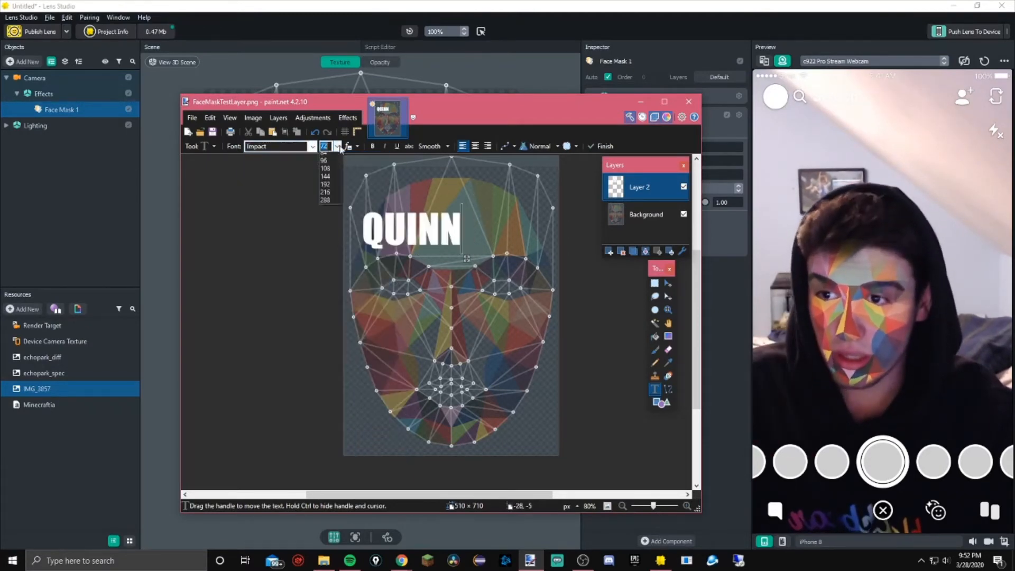
pyautogui.click(331, 233)
pyautogui.moveTo(400, 242); pyautogui.dragTo(417, 335)
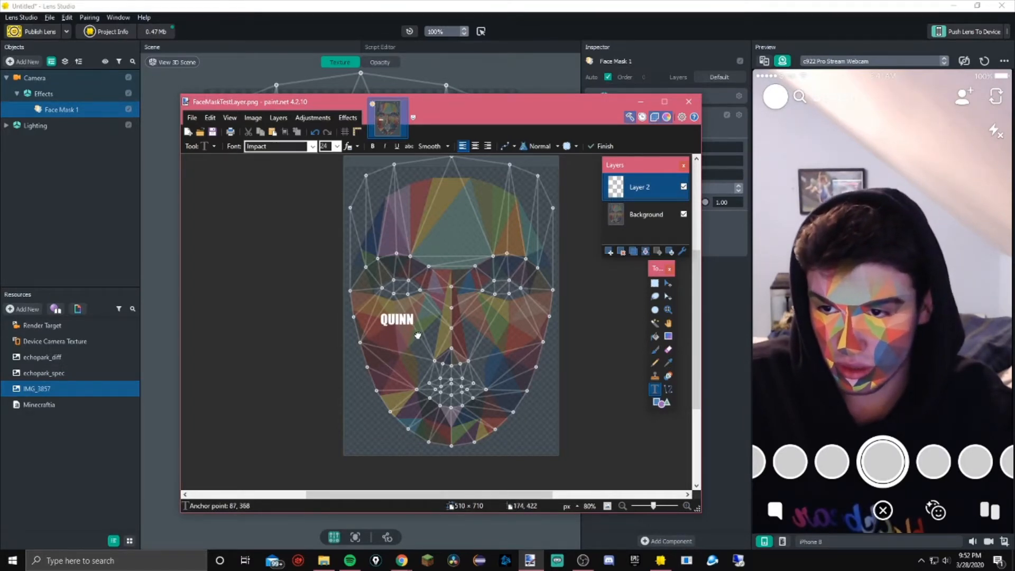
# Enlarge the text to size 36 and adjust its position on the left cheek
pyautogui.click(337, 147)
pyautogui.click(339, 260)
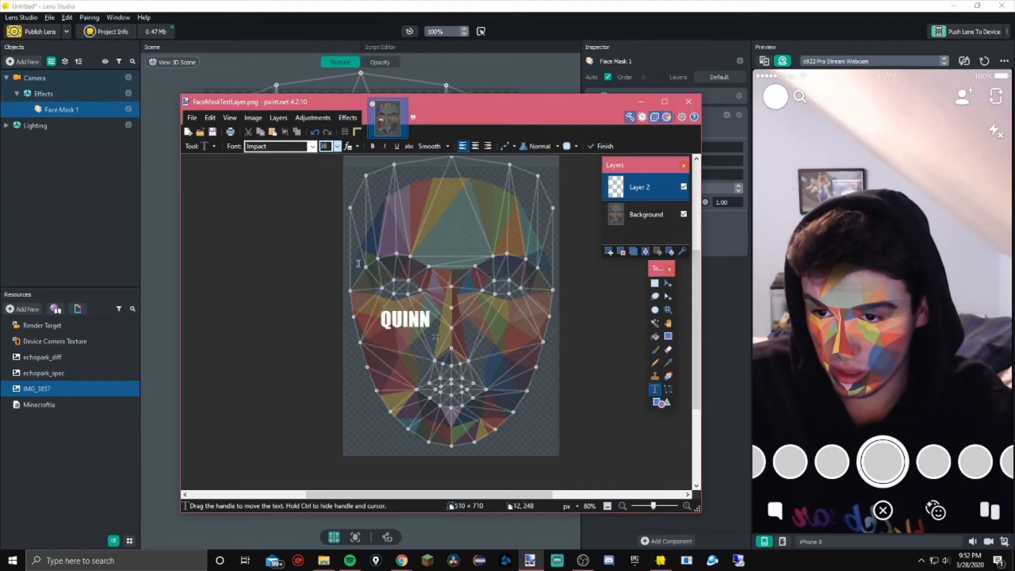
pyautogui.moveTo(434, 334); pyautogui.dragTo(425, 330)
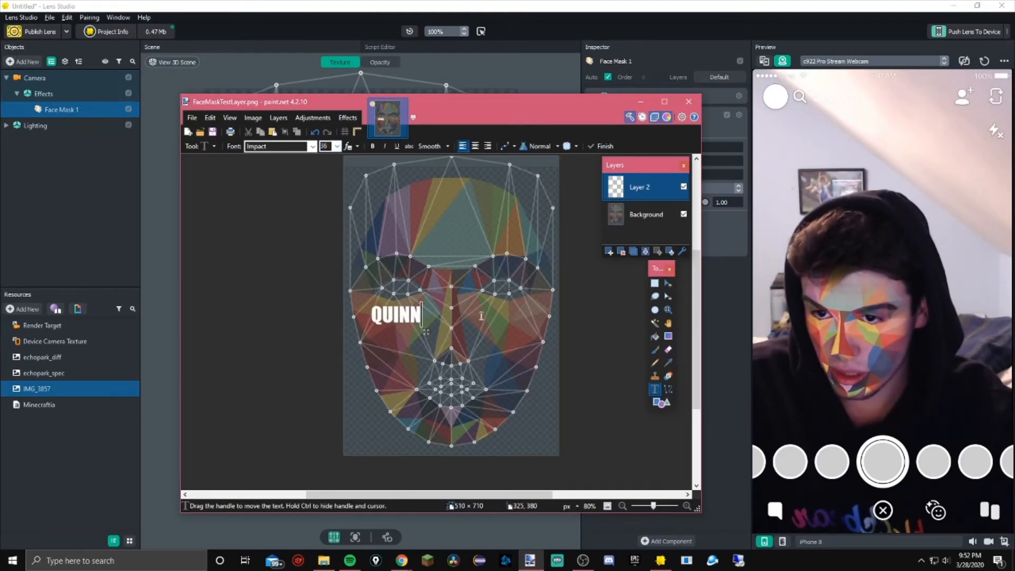
# Type the user's name again in capitals as a second text on the right cheek and position it
pyautogui.write('Quinn')
pyautogui.press('BackSpace')
pyautogui.press('BackSpace')
pyautogui.press('BackSpace')
pyautogui.press('BackSpace')
pyautogui.press('BackSpace')
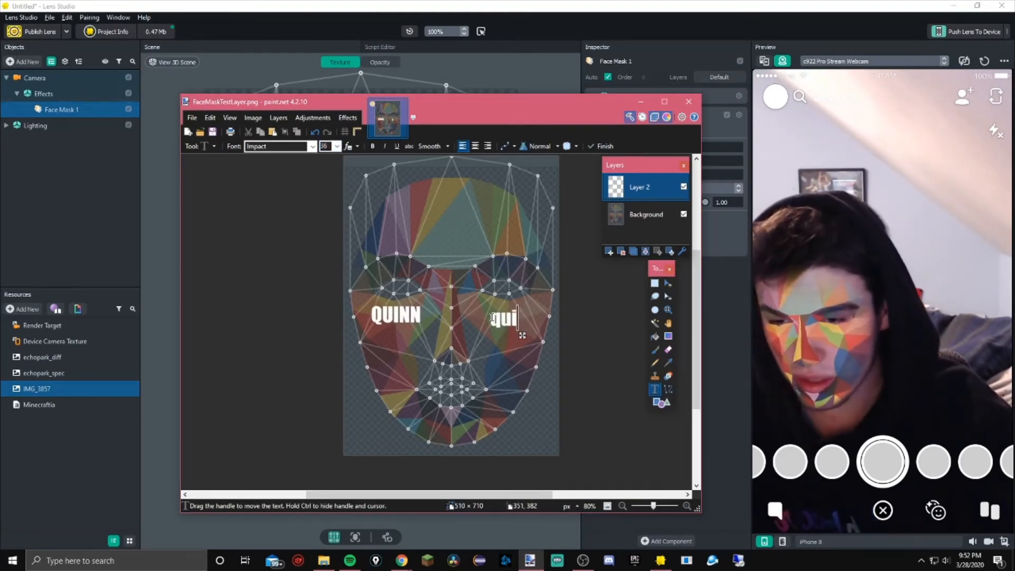
pyautogui.write('QUINN')
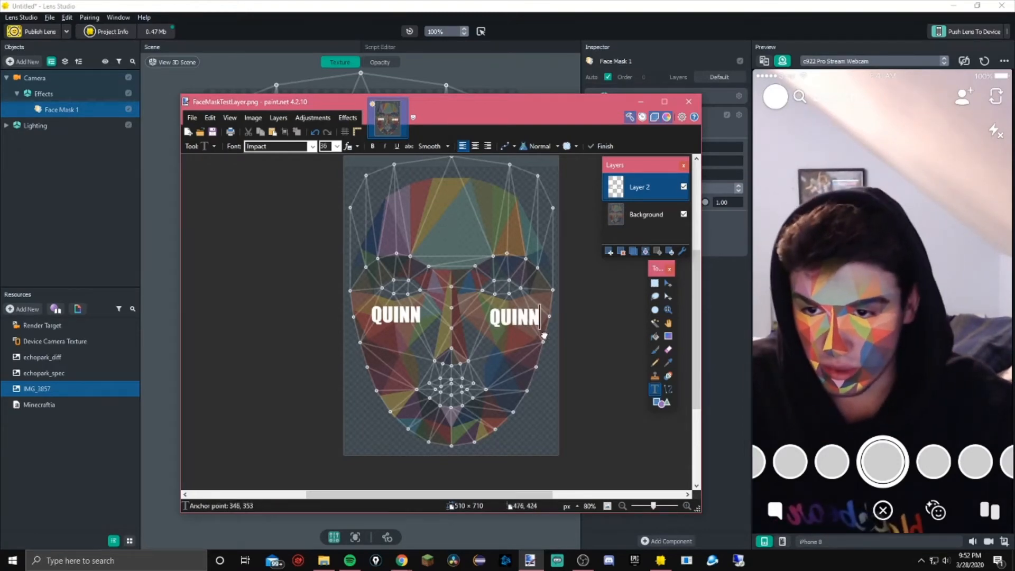
pyautogui.moveTo(544, 335); pyautogui.dragTo(541, 333)
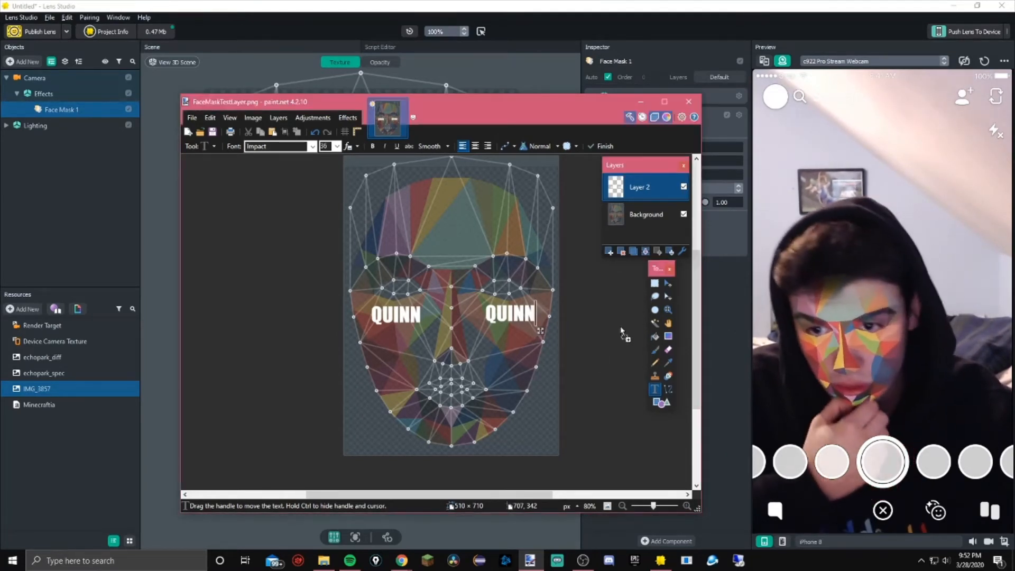
# Import the pixel heart image as a layer, scale it to about 42 × 42 px and place it under the left-cheek name
pyautogui.moveTo(620, 326); pyautogui.dragTo(464, 367)
pyautogui.click(433, 352)
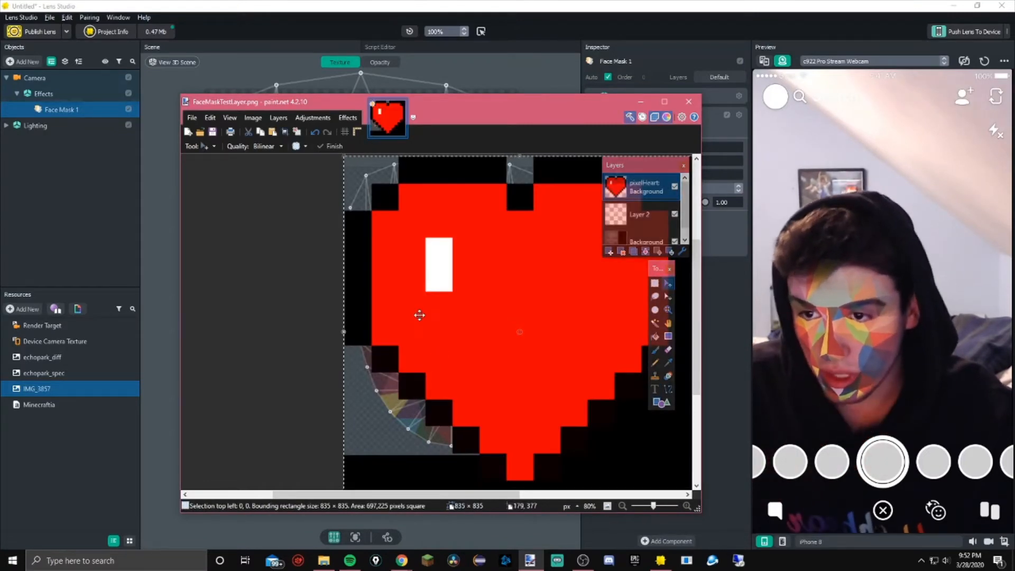
pyautogui.keyDown('ctrl'); pyautogui.scroll(-3, 419, 317); pyautogui.keyUp('ctrl')
pyautogui.moveTo(374, 218); pyautogui.dragTo(421, 340)
pyautogui.keyDown('ctrl'); pyautogui.scroll(4, 421, 340); pyautogui.keyUp('ctrl')
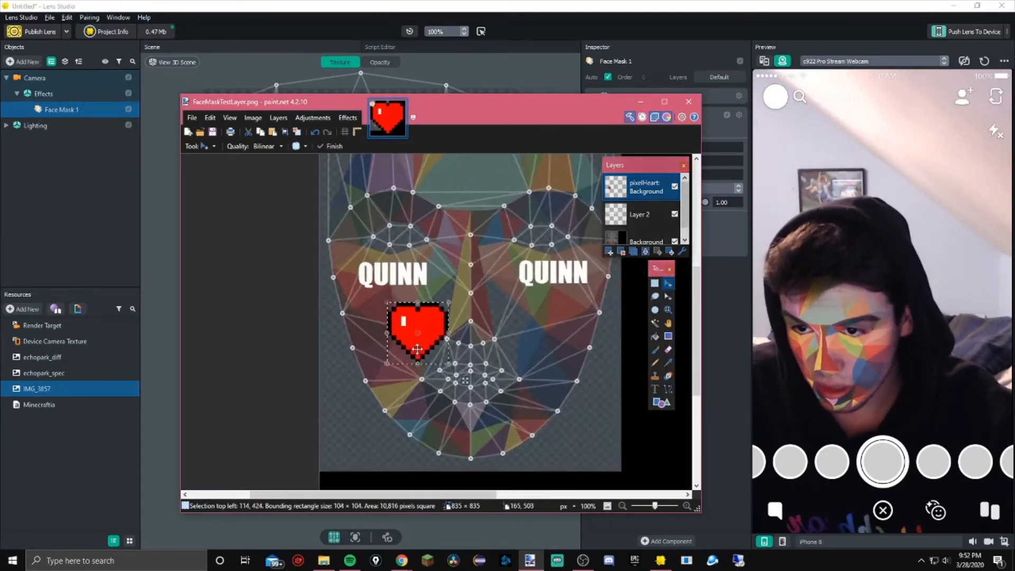
pyautogui.moveTo(370, 276); pyautogui.dragTo(391, 281)
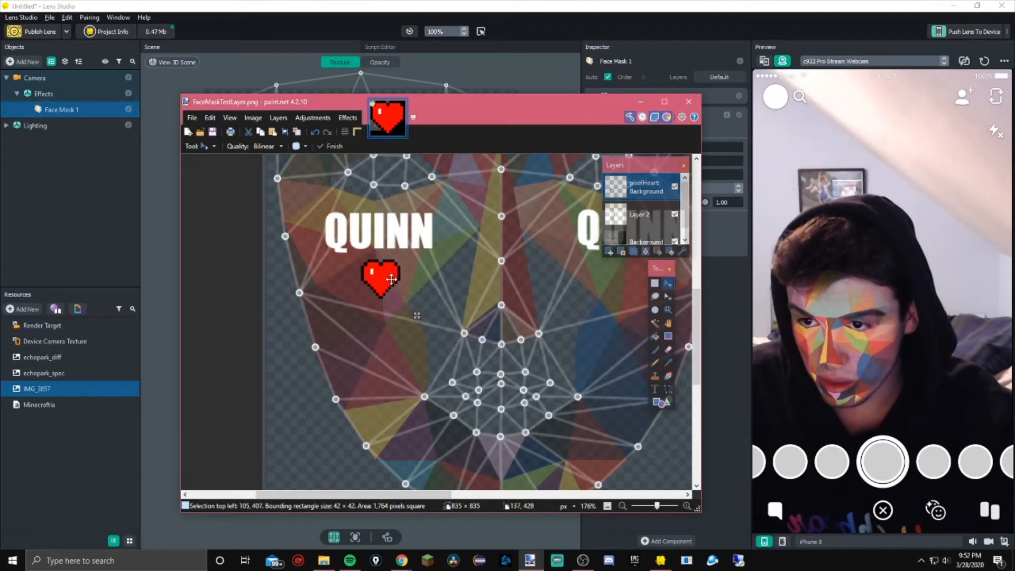
# Place a second heart under the right-cheek name and merge the heart layer down into the text layer
pyautogui.keyDown('ctrl'); pyautogui.moveTo(391, 279); pyautogui.dragTo(474, 286); pyautogui.keyUp('ctrl')
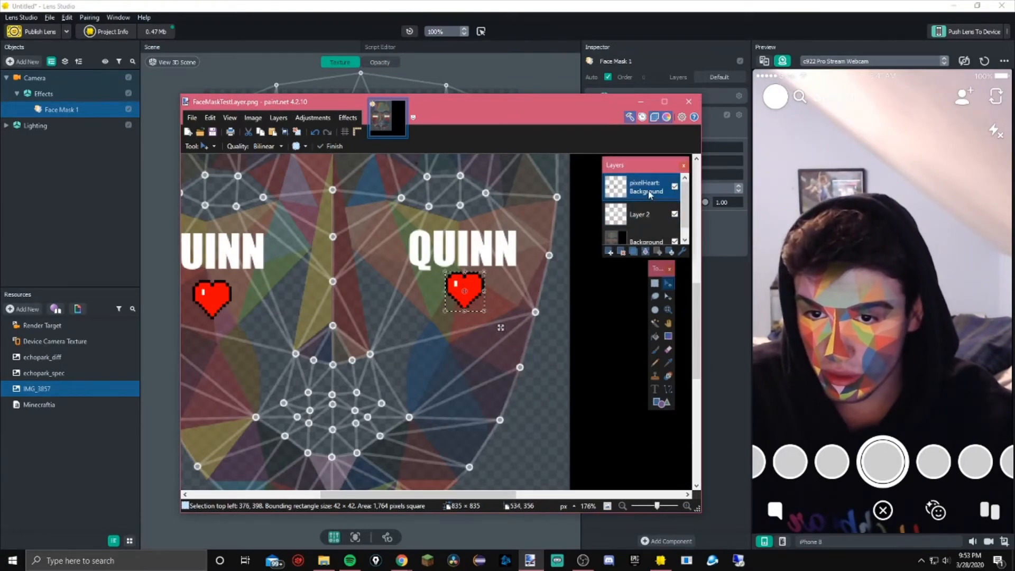
pyautogui.click(633, 191)
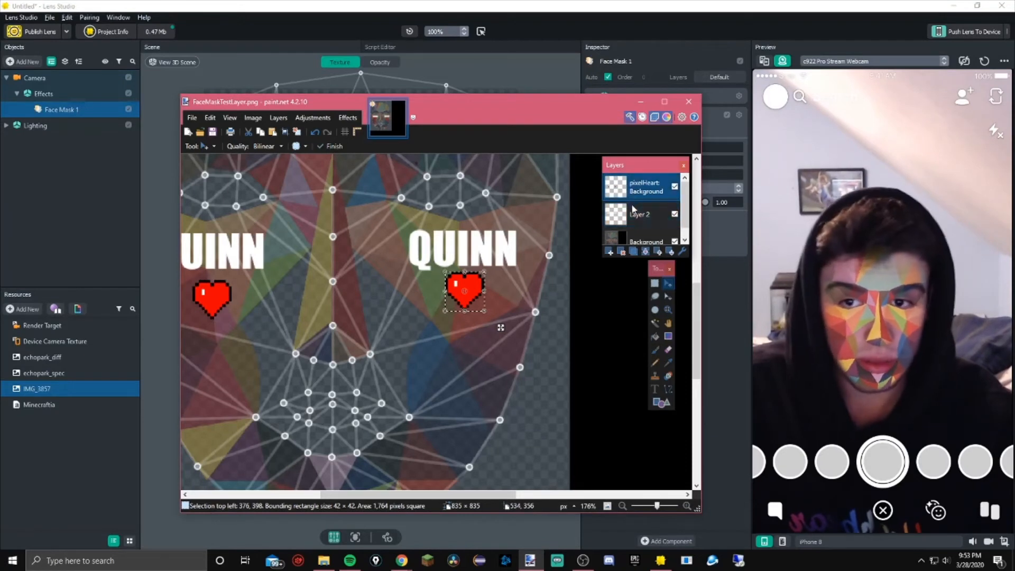
pyautogui.click(645, 251)
pyautogui.keyDown('ctrl'); pyautogui.scroll(-3, 343, 290); pyautogui.keyUp('ctrl')
pyautogui.moveTo(368, 286)
pyautogui.mouseDown(button='middle')
pyautogui.moveTo(402, 285)
pyautogui.moveTo(420, 311)
pyautogui.mouseUp(button='middle')
pyautogui.hotkey('ctrl', 'd')
pyautogui.keyDown('ctrl'); pyautogui.scroll(-2, 408, 263); pyautogui.keyUp('ctrl')
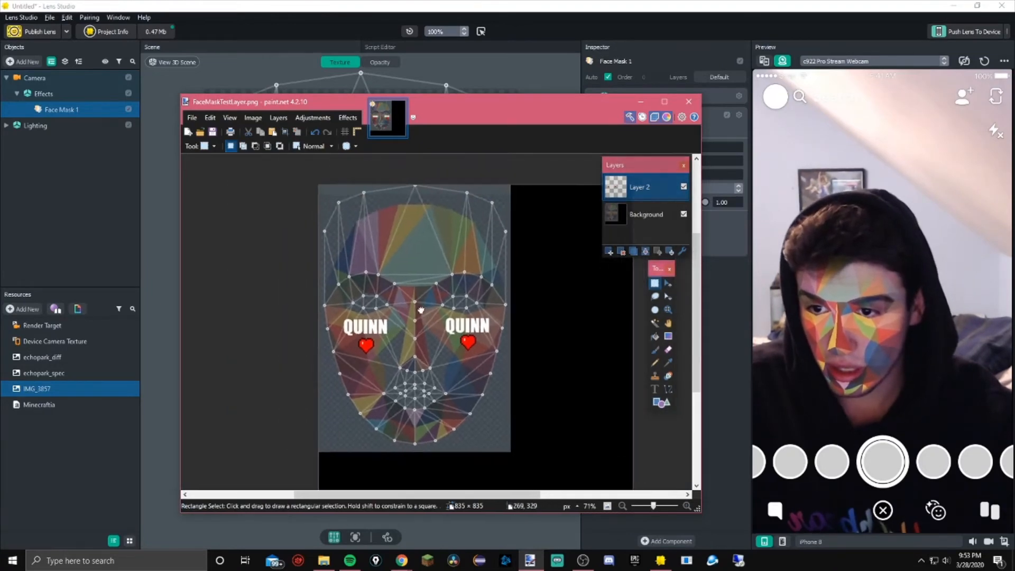
# Copy the text-and-hearts layer alone into a new 510 × 709 image
pyautogui.click(683, 214)
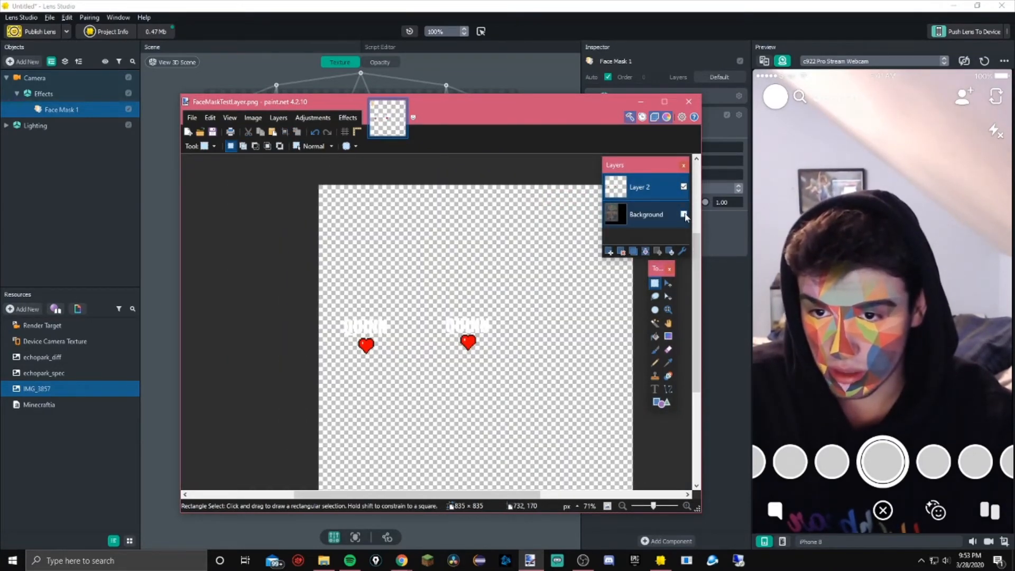
pyautogui.keyDown('ctrl'); pyautogui.scroll(3, 443, 312); pyautogui.keyUp('ctrl')
pyautogui.keyDown('ctrl'); pyautogui.scroll(-3, 385, 301); pyautogui.keyUp('ctrl')
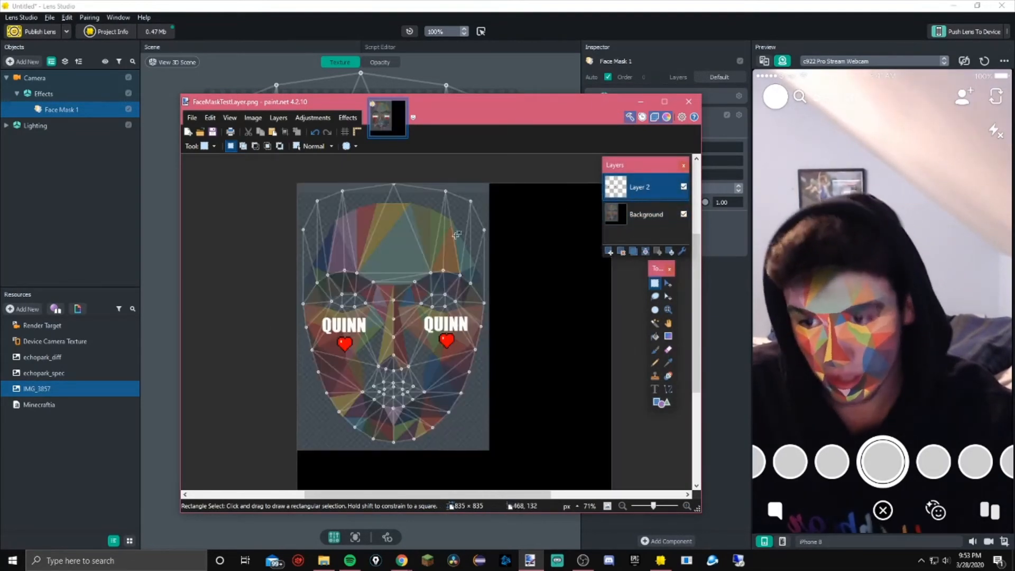
pyautogui.moveTo(366, 315)
pyautogui.mouseDown()
pyautogui.moveTo(438, 449)
pyautogui.moveTo(491, 449)
pyautogui.mouseUp()
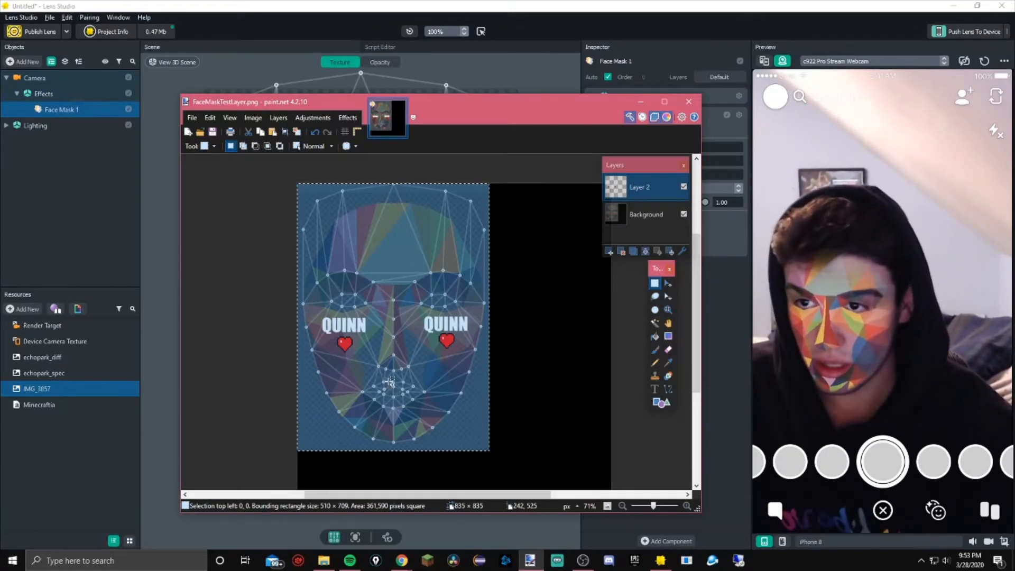
pyautogui.hotkey('ctrl', 'n')
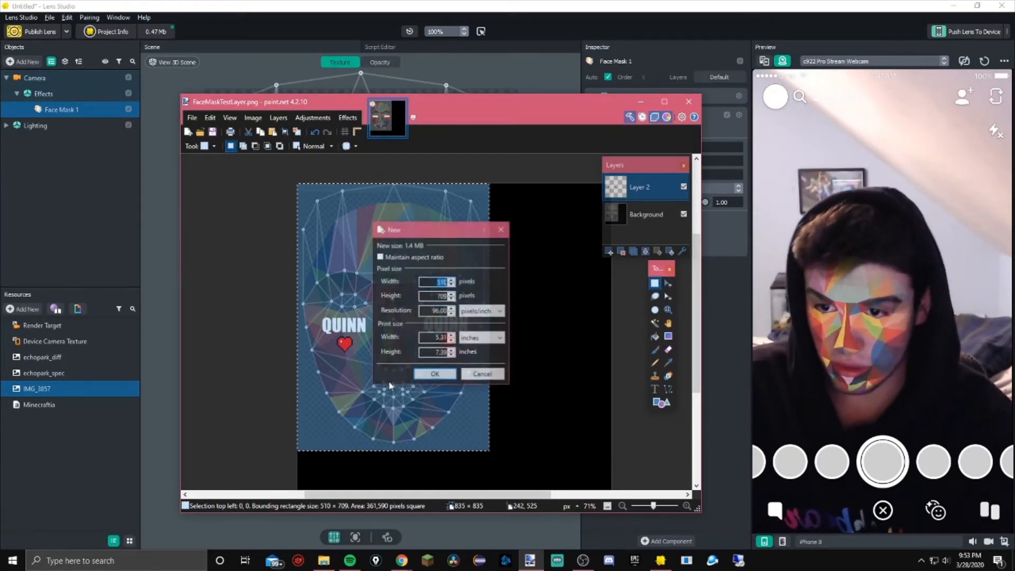
pyautogui.press('Return')
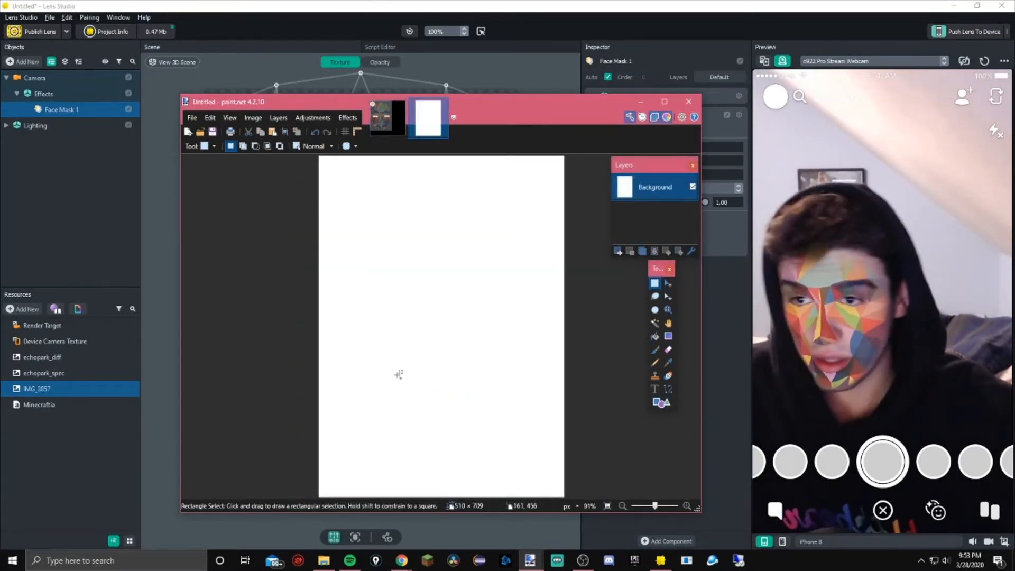
pyautogui.hotkey('ctrl', 'v')
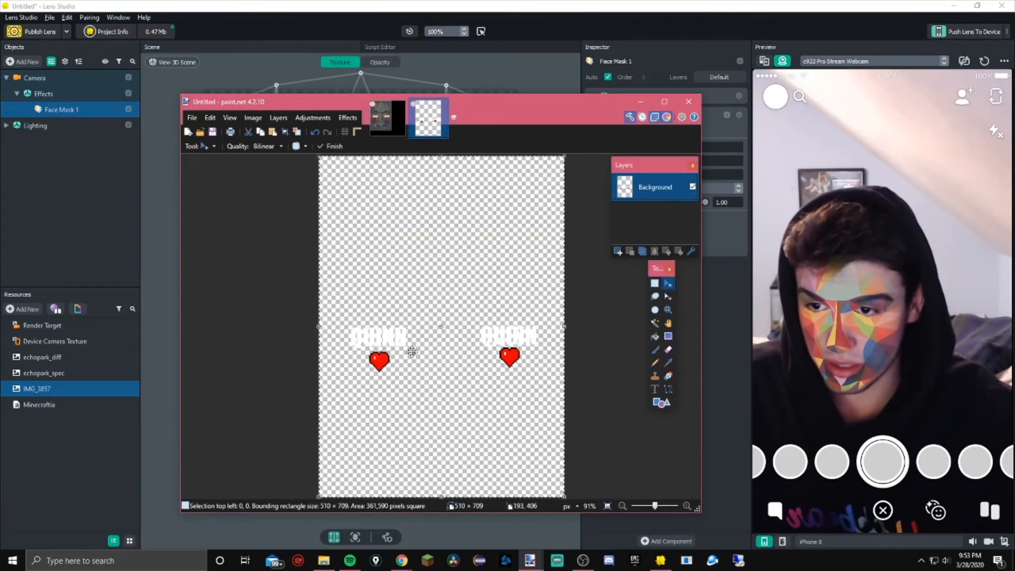
pyautogui.click(386, 132)
pyautogui.hotkey('ctrl', 'shift', 'v')
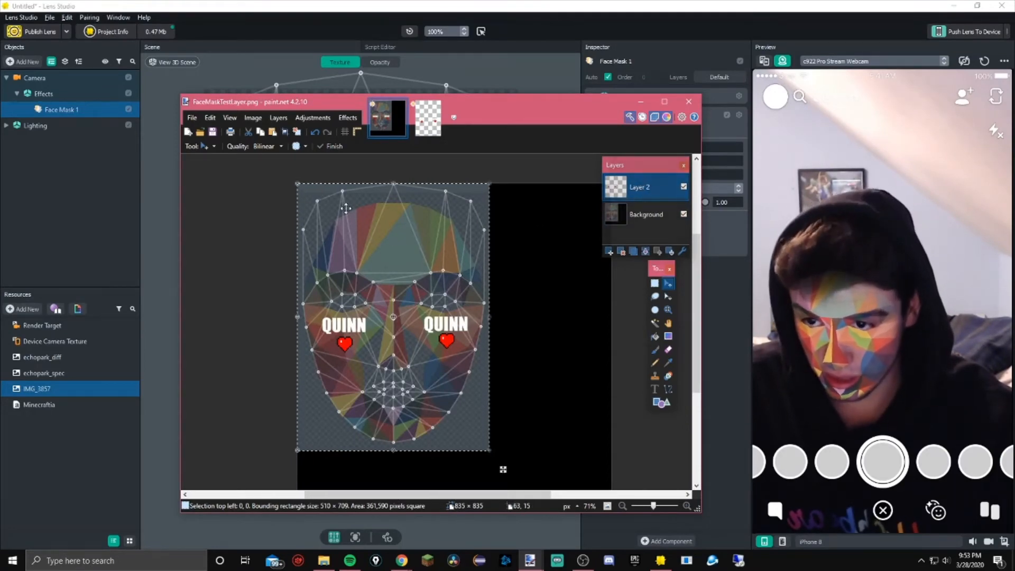
pyautogui.click(425, 121)
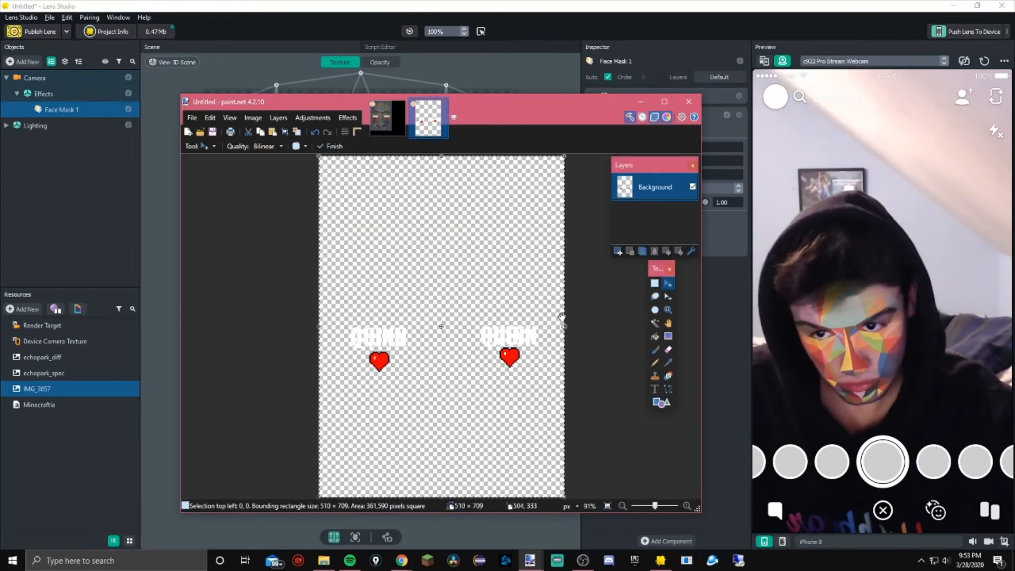
pyautogui.press('s')
pyautogui.press('m')
pyautogui.press('s')
# Save the new transparent image as a PNG named after the user followed by 'Filter'
pyautogui.click(582, 294)
pyautogui.keyDown('ctrl'); pyautogui.scroll(-3, 451, 334); pyautogui.keyUp('ctrl')
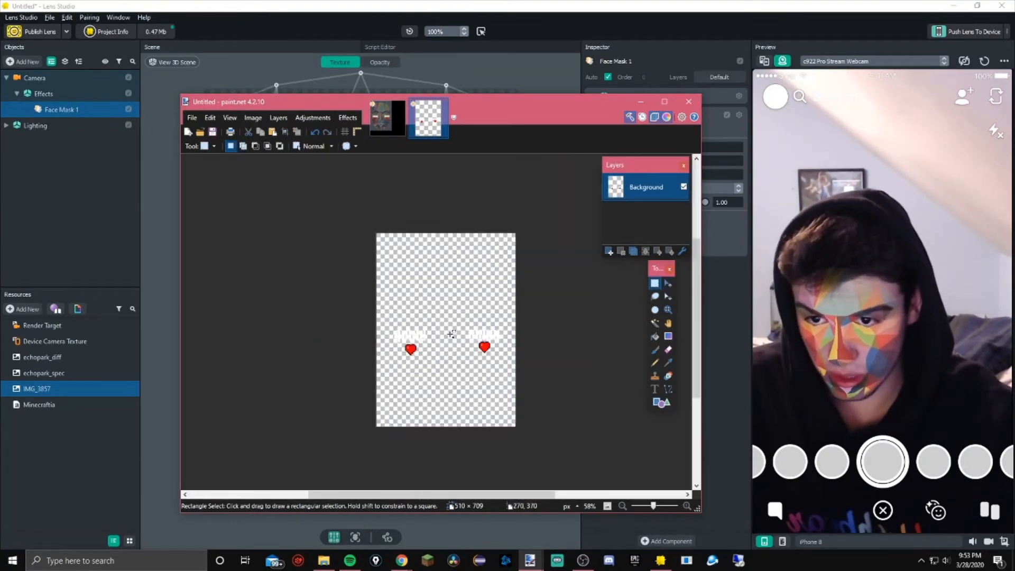
pyautogui.keyDown('ctrl'); pyautogui.scroll(-1, 450, 334); pyautogui.keyUp('ctrl')
pyautogui.hotkey('ctrl', 's')
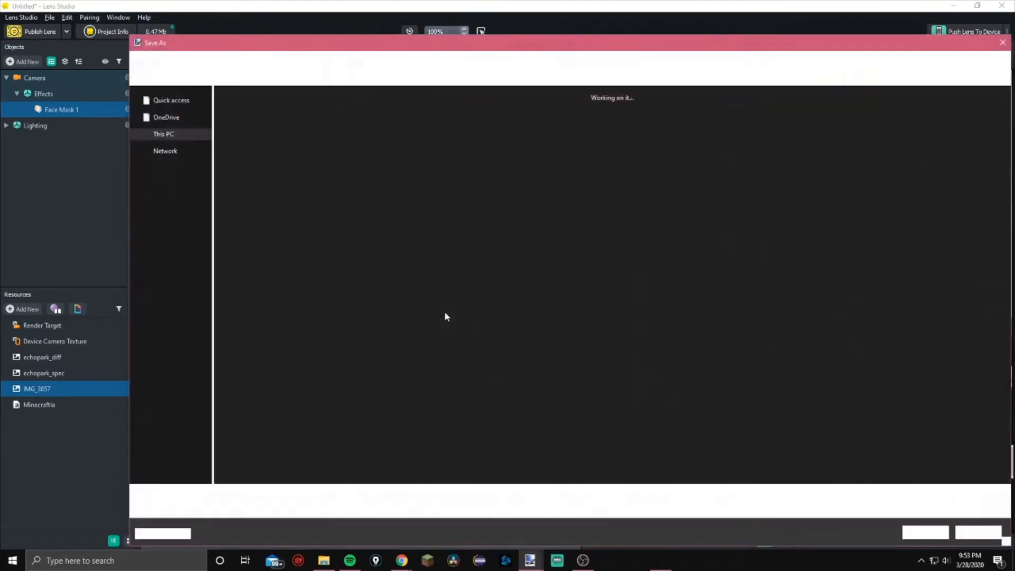
pyautogui.click(1002, 41)
pyautogui.hotkey('ctrl', 's')
pyautogui.scroll(-3, 375, 366)
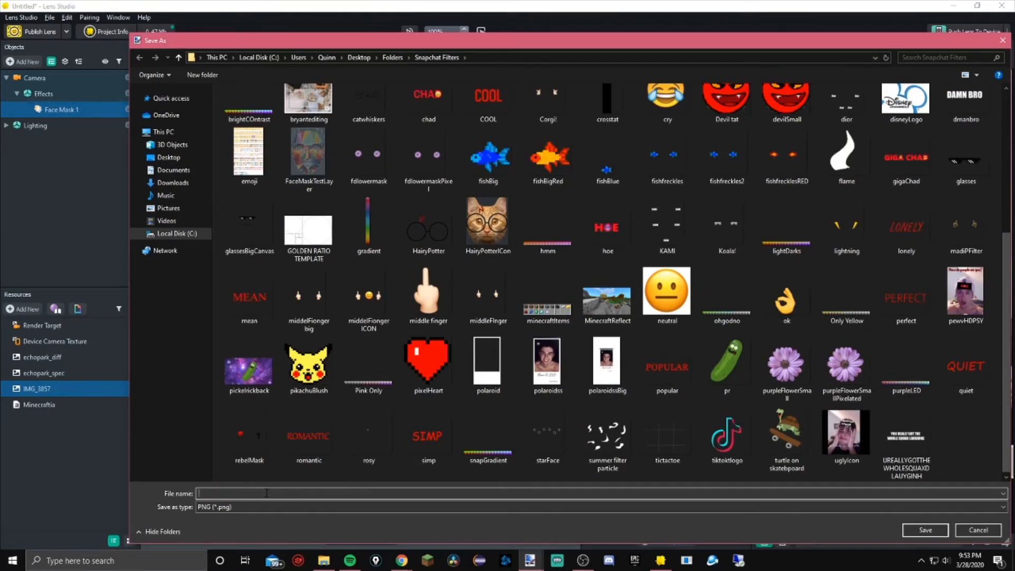
pyautogui.write('quinnFilter')
pyautogui.press('Return')
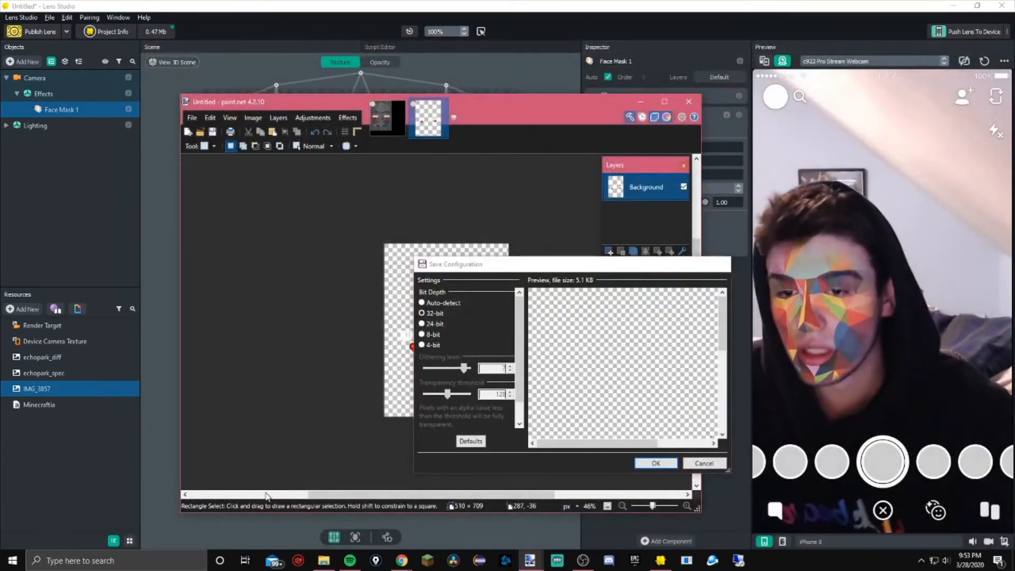
pyautogui.press('Return')
# Close the template image in paint.net without saving its changes
pyautogui.click(680, 108)
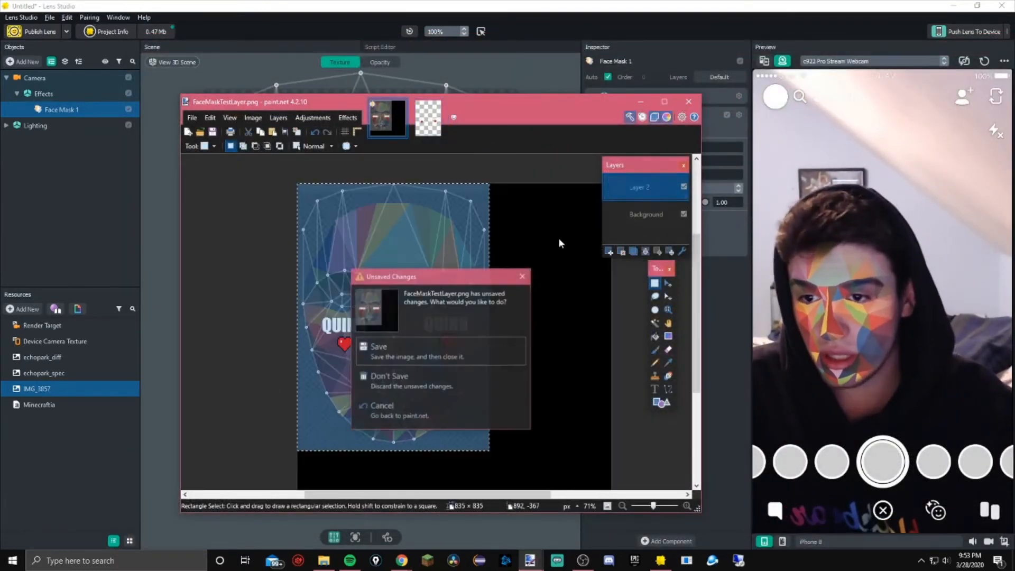
pyautogui.click(455, 380)
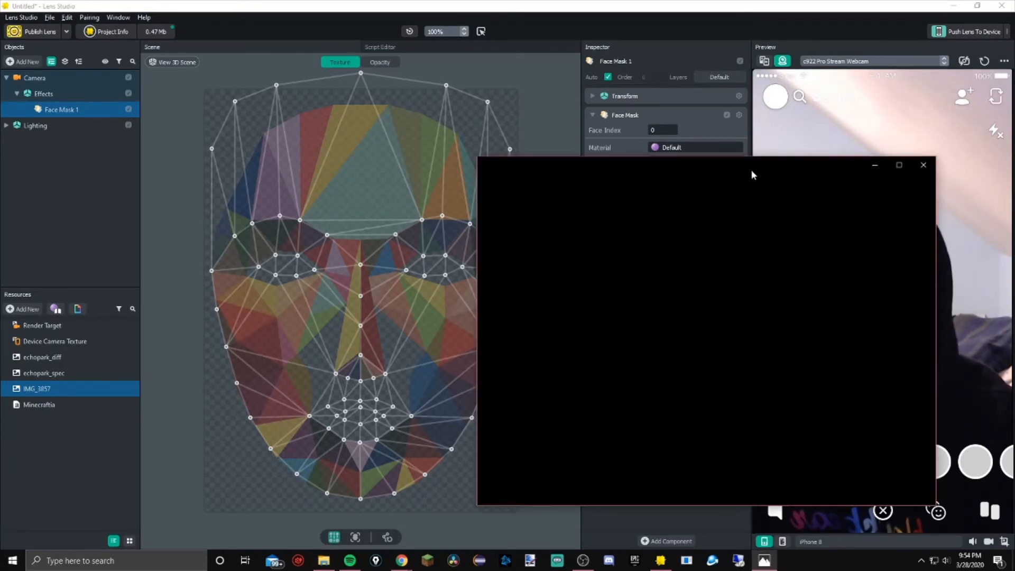
pyautogui.moveTo(751, 172); pyautogui.dragTo(628, 50)
pyautogui.click(768, 553)
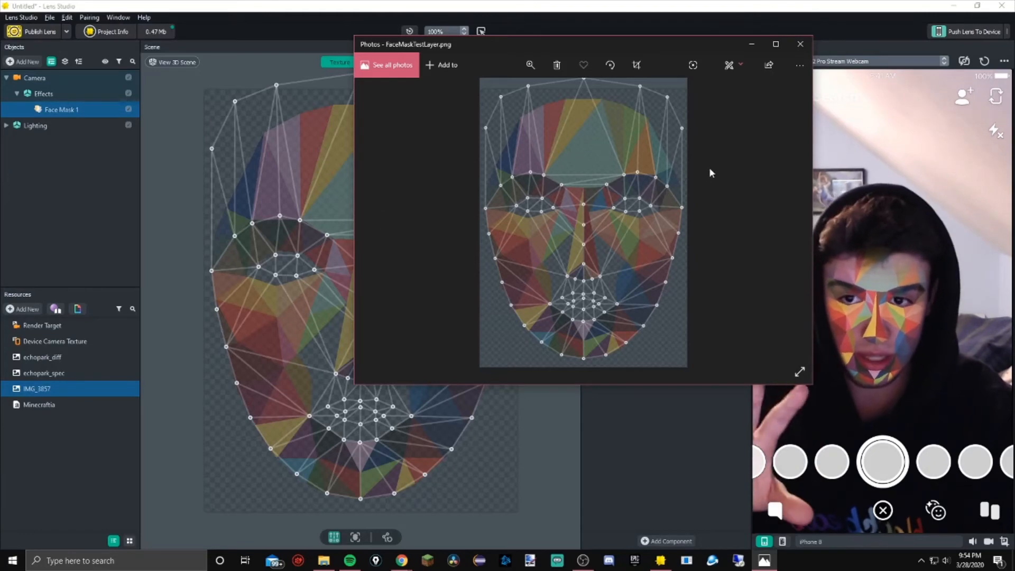
pyautogui.click(799, 48)
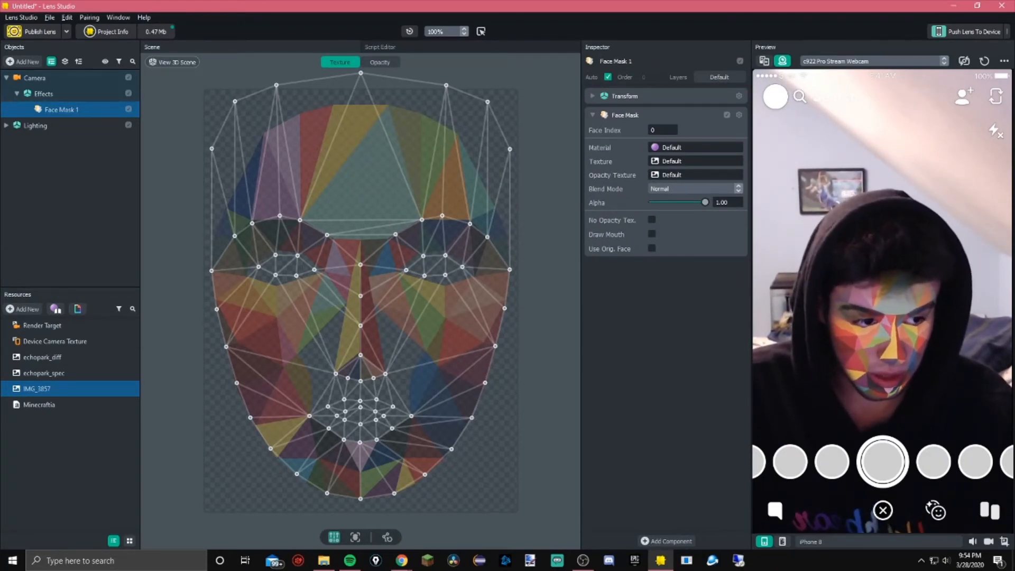
# Import the saved PNG into the lens resources and assign it as the Face Mask's texture
pyautogui.hotkey('alt', 'Tab')
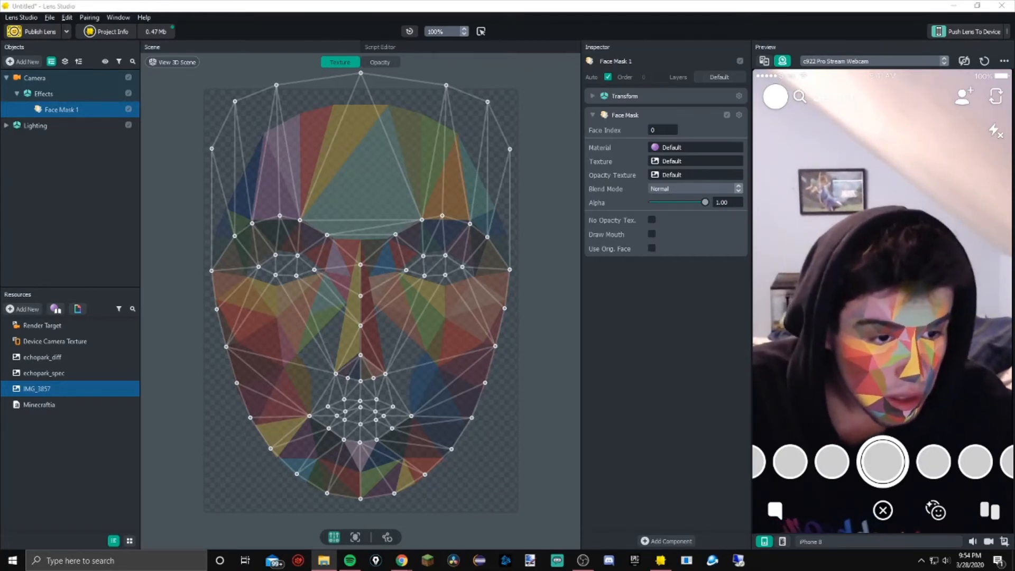
pyautogui.moveTo(459, 507); pyautogui.dragTo(84, 424)
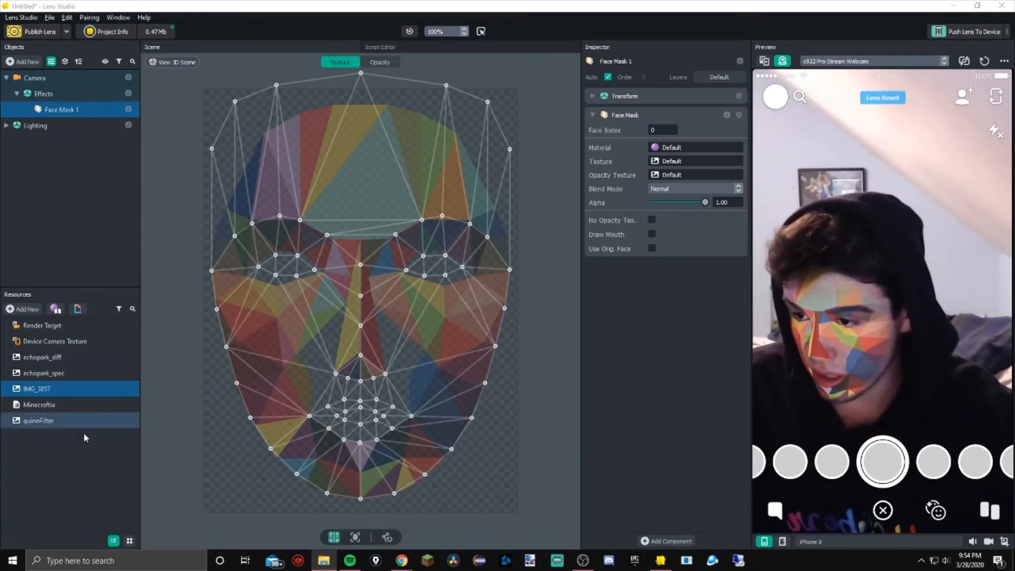
pyautogui.click(85, 425)
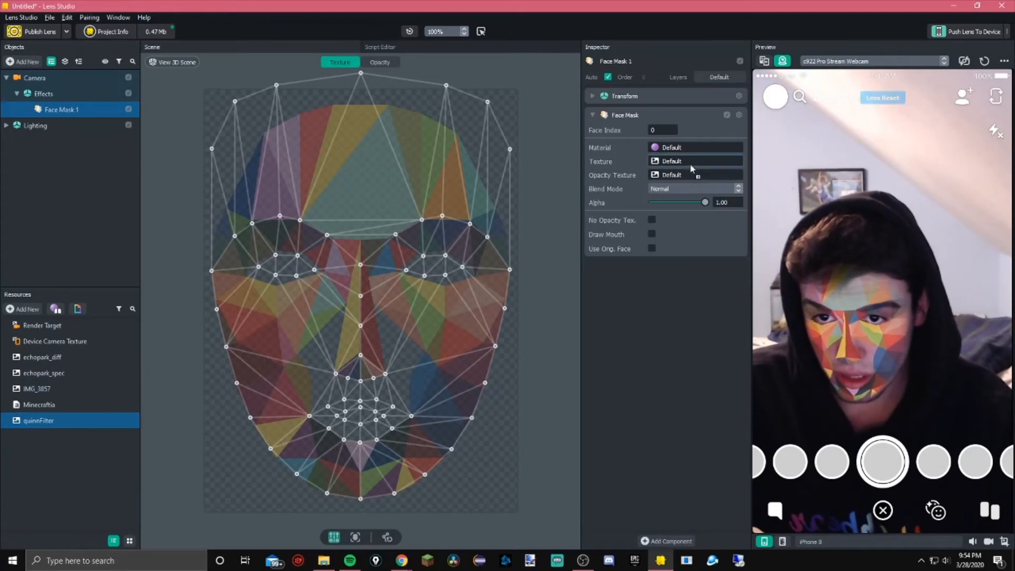
pyautogui.moveTo(690, 163); pyautogui.dragTo(689, 161)
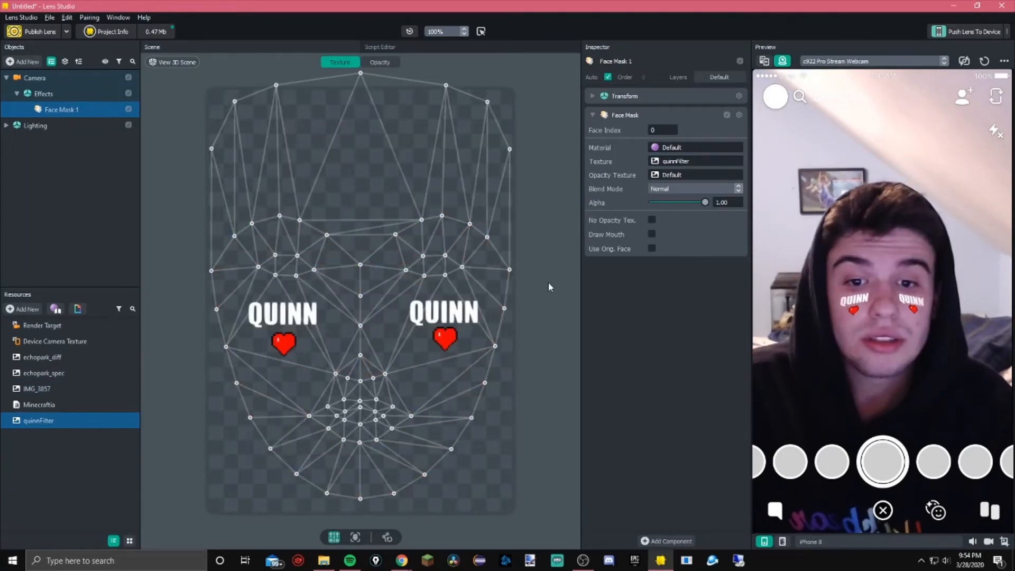
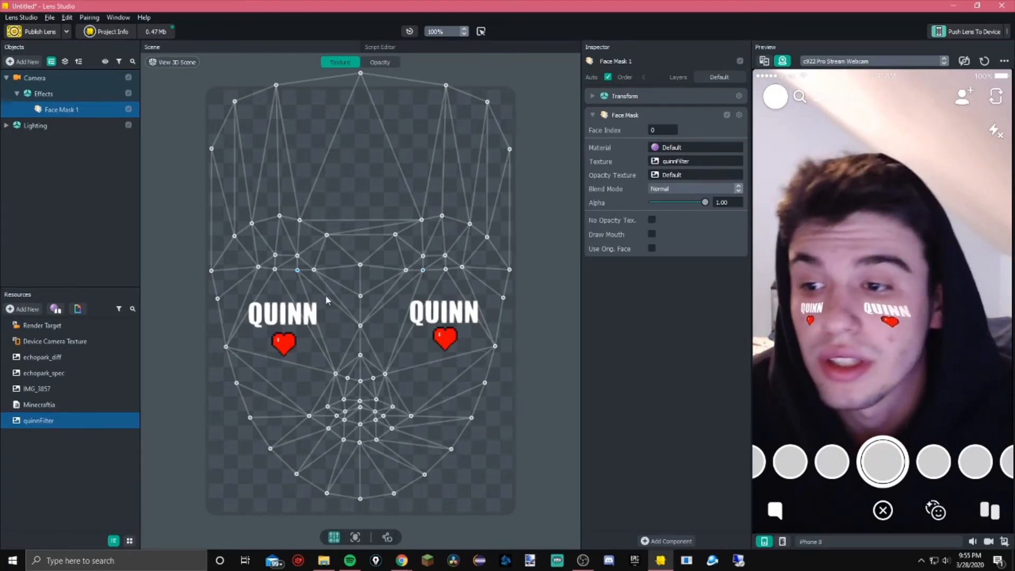
# Add a Face Retouch effect to the Effects group
pyautogui.moveTo(298, 274); pyautogui.dragTo(304, 272)
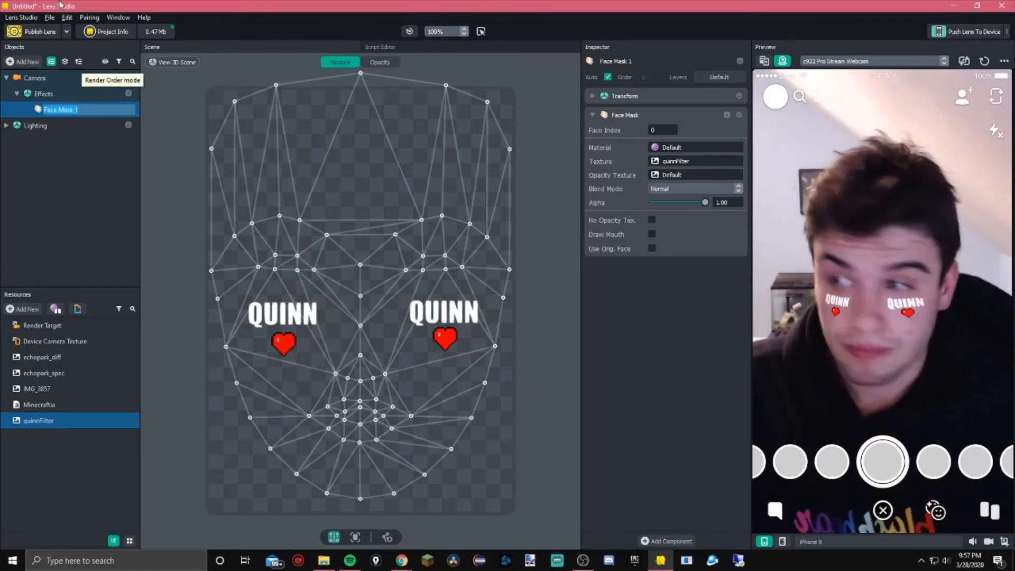
pyautogui.click(90, 92)
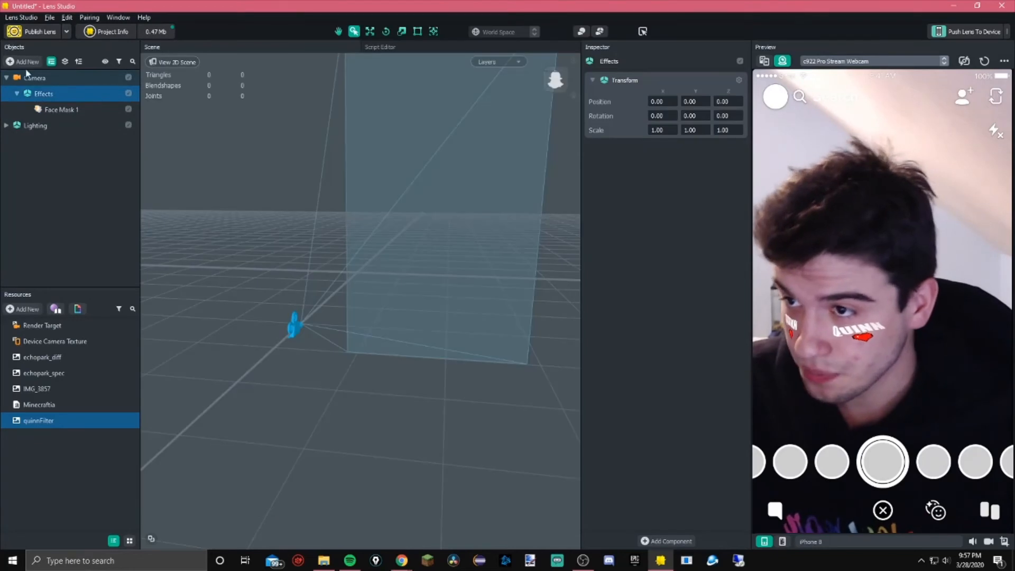
pyautogui.click(25, 64)
pyautogui.click(59, 217)
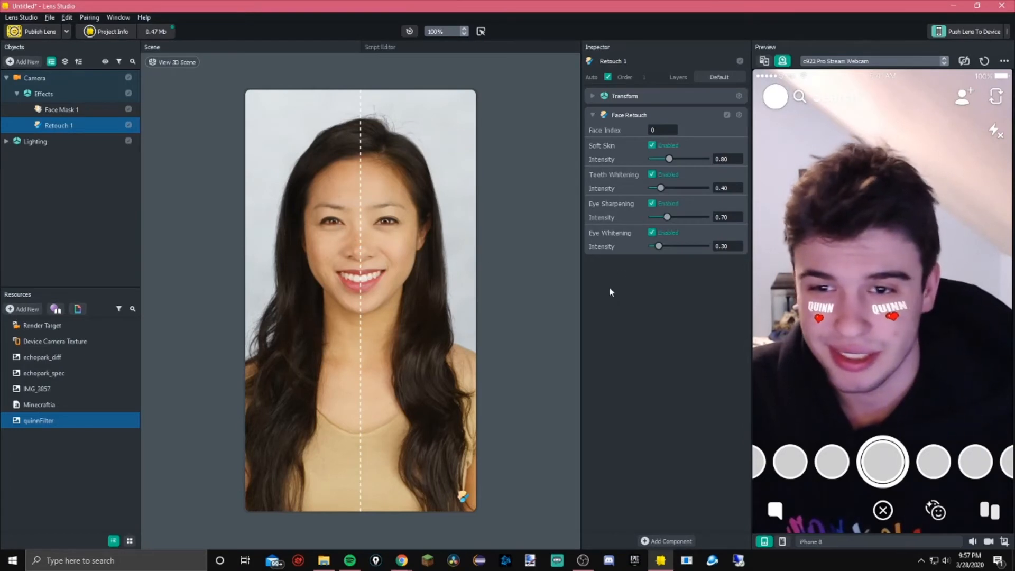
# Try the Eye Whitening and Soft Skin sliders at their extremes, leaving Eye Whitening at 0.80
pyautogui.moveTo(658, 246); pyautogui.dragTo(747, 244)
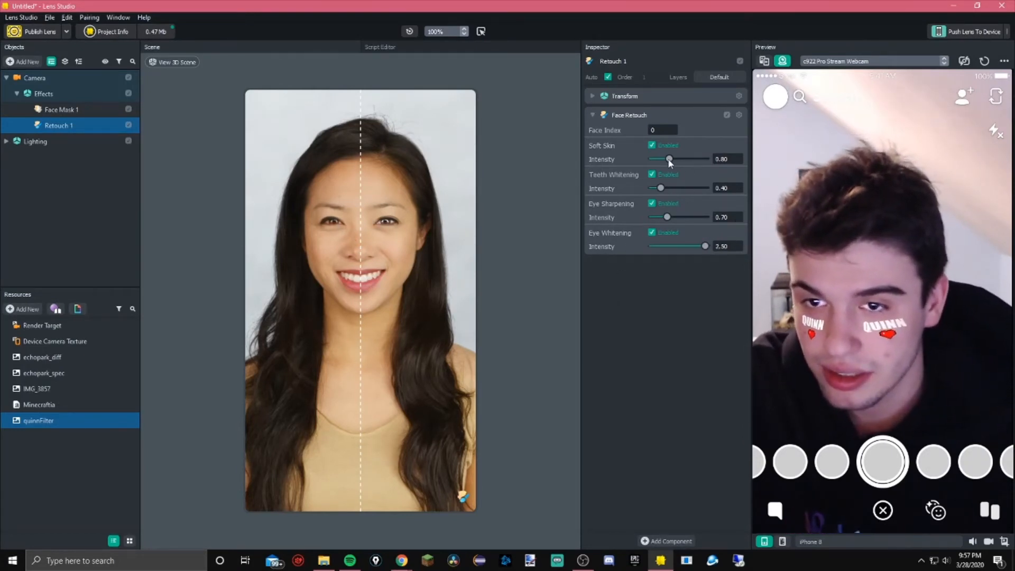
pyautogui.moveTo(669, 158); pyautogui.dragTo(780, 173)
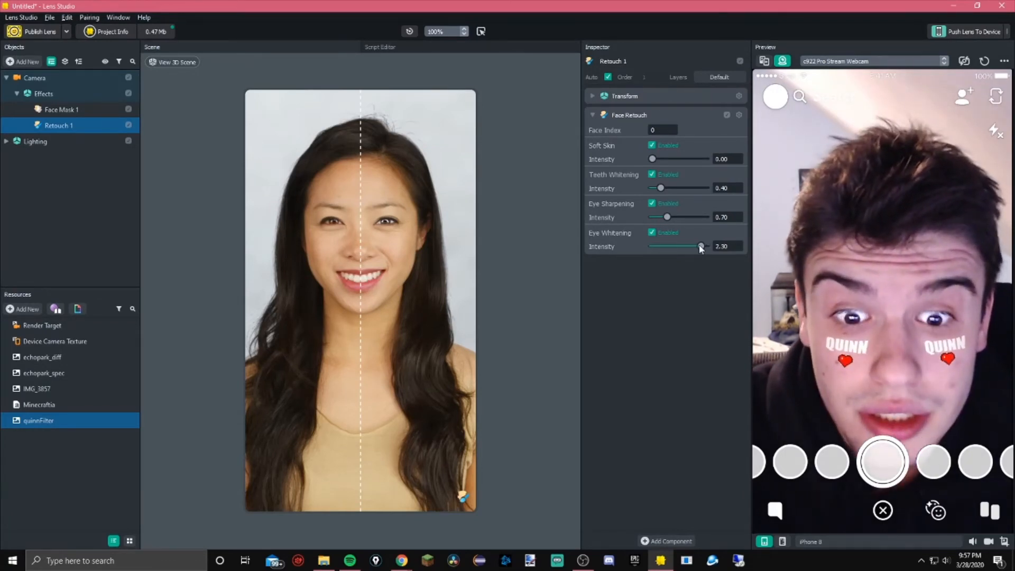
pyautogui.moveTo(688, 247); pyautogui.dragTo(669, 246)
pyautogui.doubleClick(730, 247)
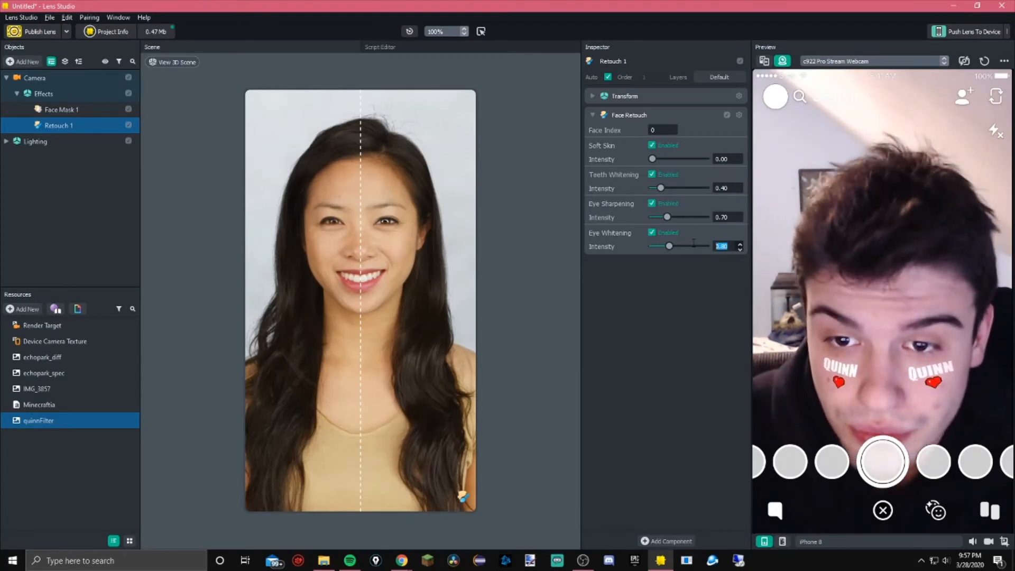
# Set the Soft Skin intensity of the retouch to 0.80
pyautogui.doubleClick(726, 159)
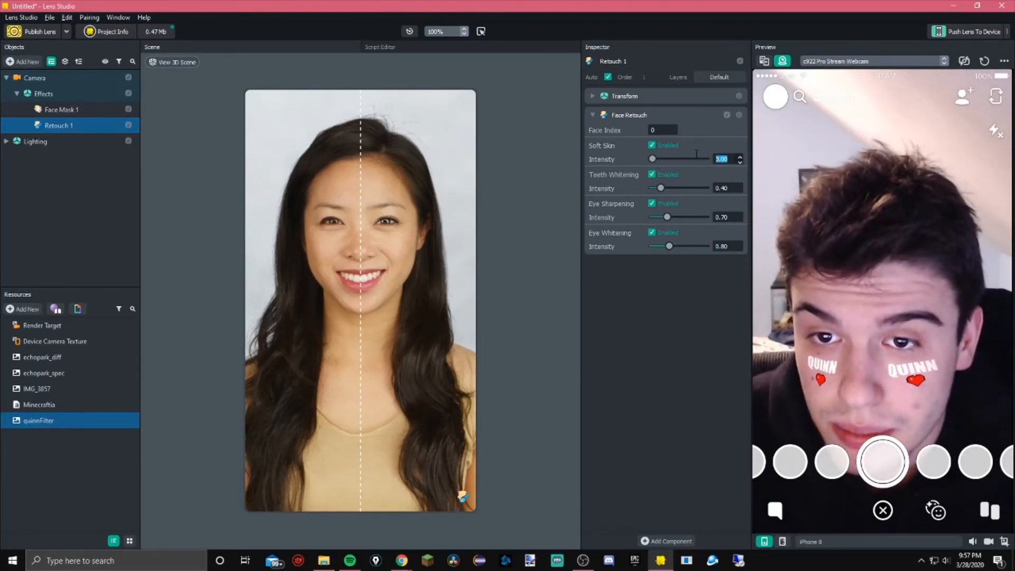
pyautogui.write('.5')
pyautogui.press('Return')
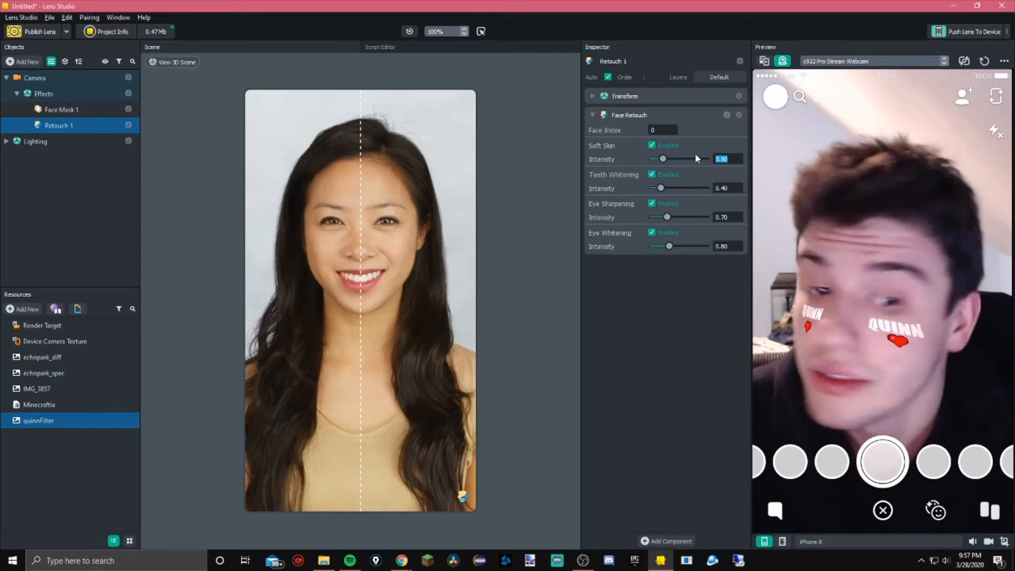
pyautogui.moveTo(662, 159); pyautogui.dragTo(788, 153)
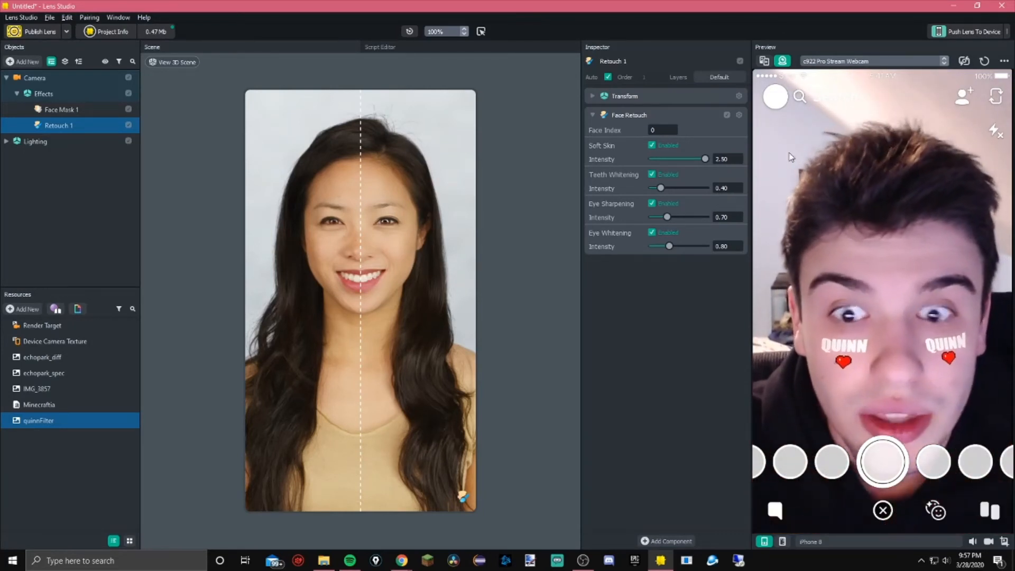
pyautogui.moveTo(705, 158); pyautogui.dragTo(672, 173)
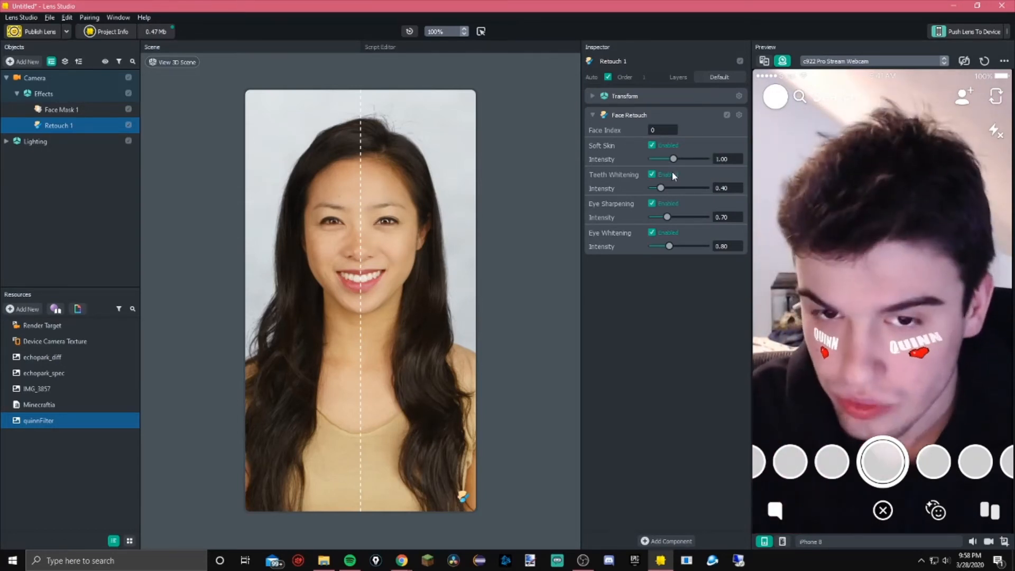
pyautogui.moveTo(671, 171); pyautogui.dragTo(669, 170)
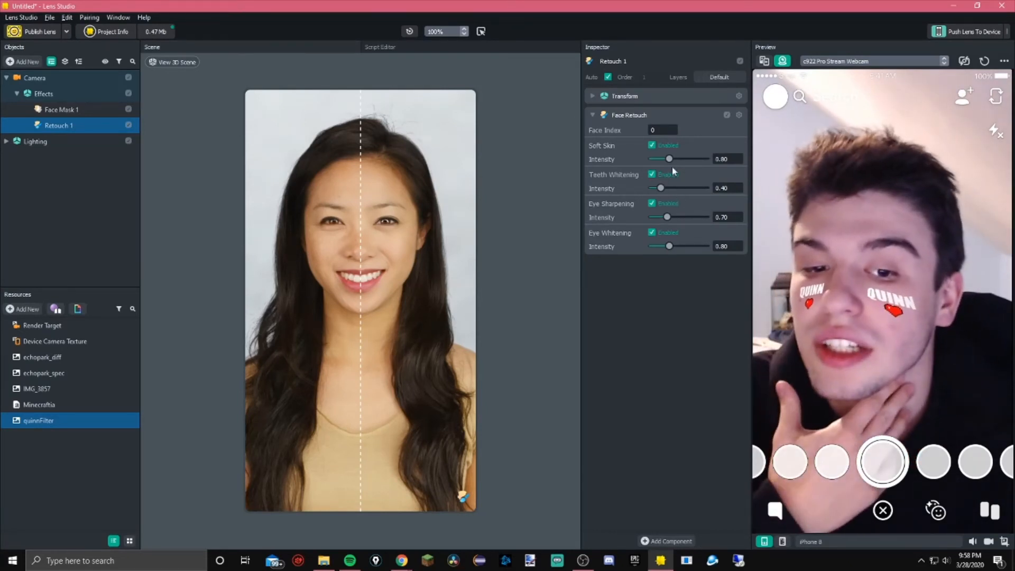
# Set the Teeth Whitening intensity to 0.25
pyautogui.moveTo(661, 187); pyautogui.dragTo(551, 187)
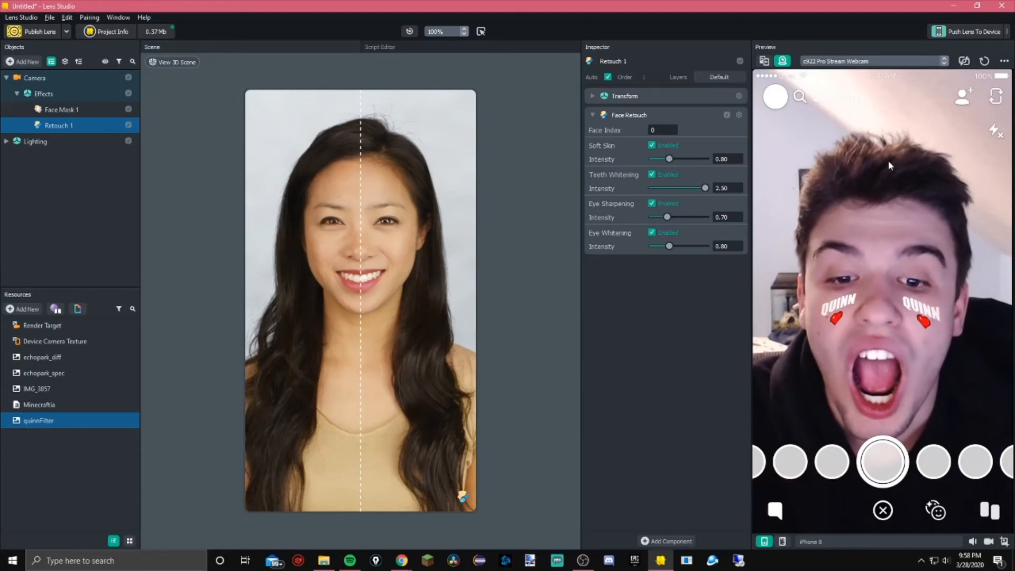
pyautogui.moveTo(705, 188); pyautogui.dragTo(860, 150)
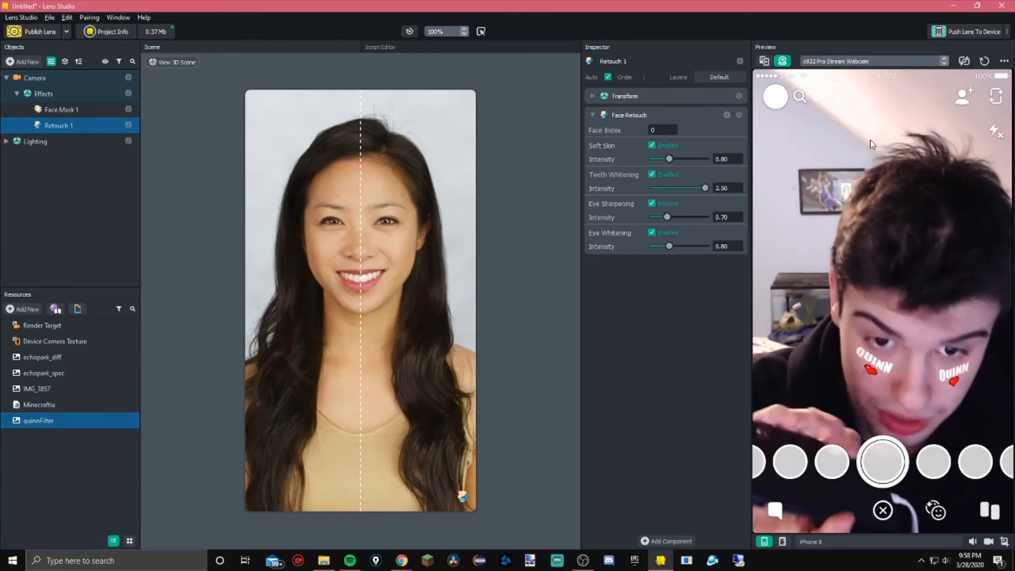
pyautogui.moveTo(704, 188); pyautogui.dragTo(656, 188)
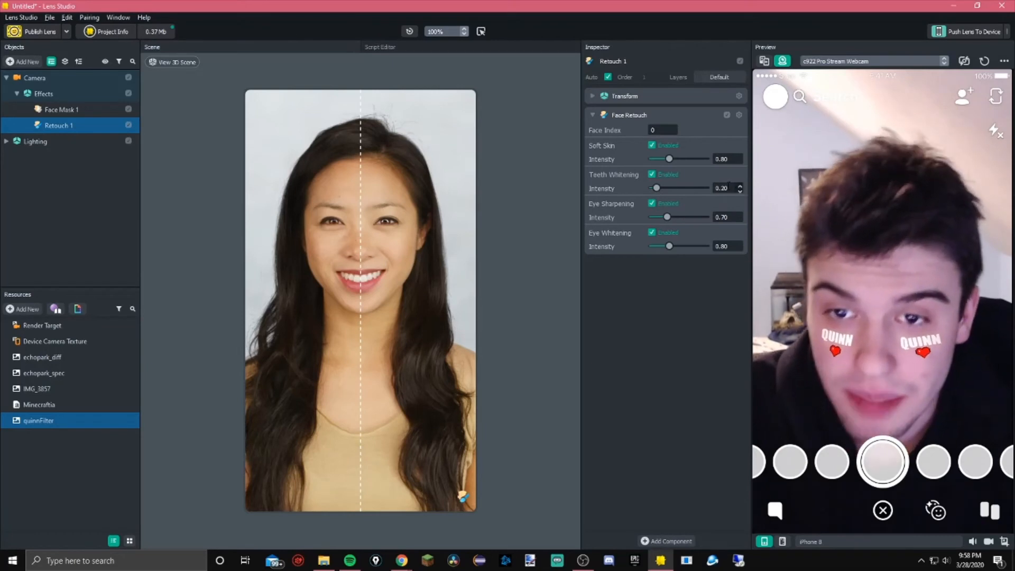
pyautogui.moveTo(736, 188); pyautogui.dragTo(693, 184)
pyautogui.write('.25')
pyautogui.press('Return')
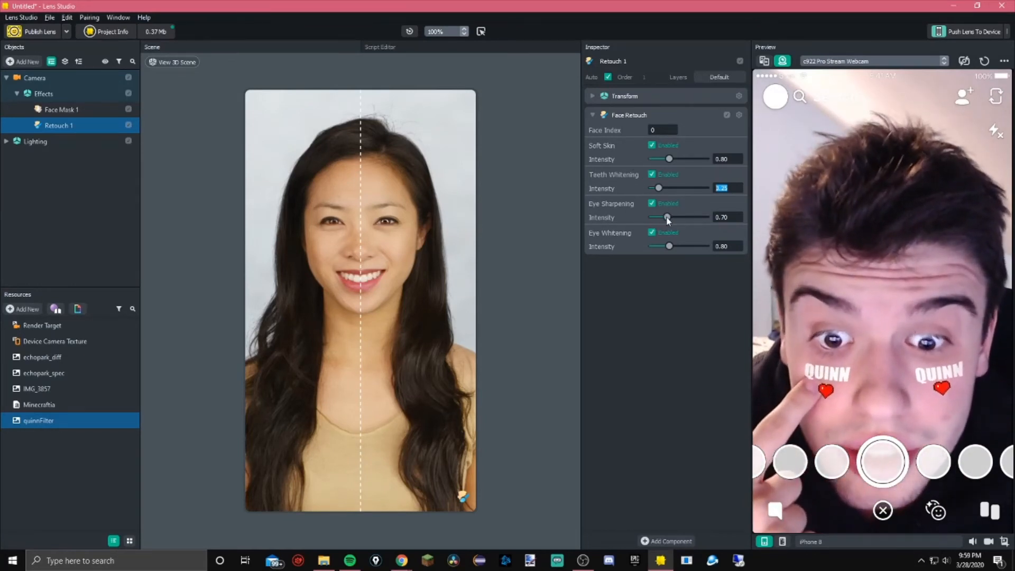
# Set Eye Sharpening intensity to 0.50 and Eye Whitening intensity to 0.60
pyautogui.moveTo(665, 216); pyautogui.dragTo(798, 220)
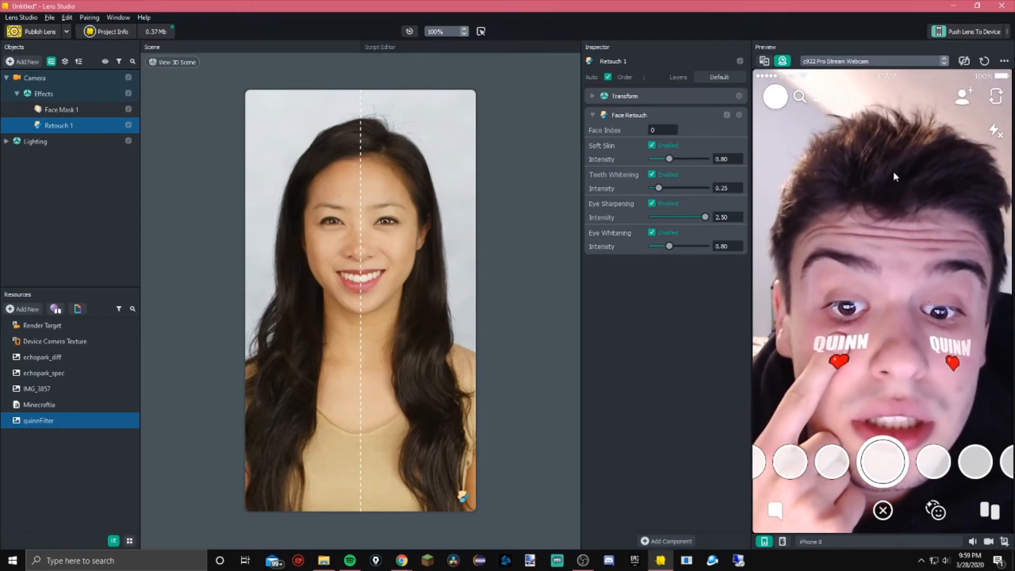
pyautogui.moveTo(704, 216); pyautogui.dragTo(752, 248)
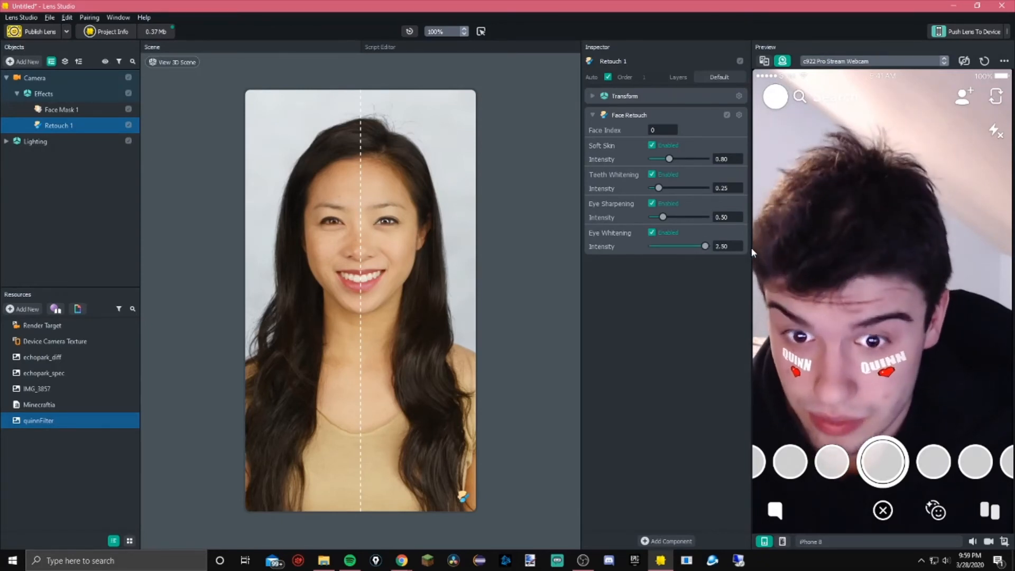
pyautogui.moveTo(751, 248); pyautogui.dragTo(665, 251)
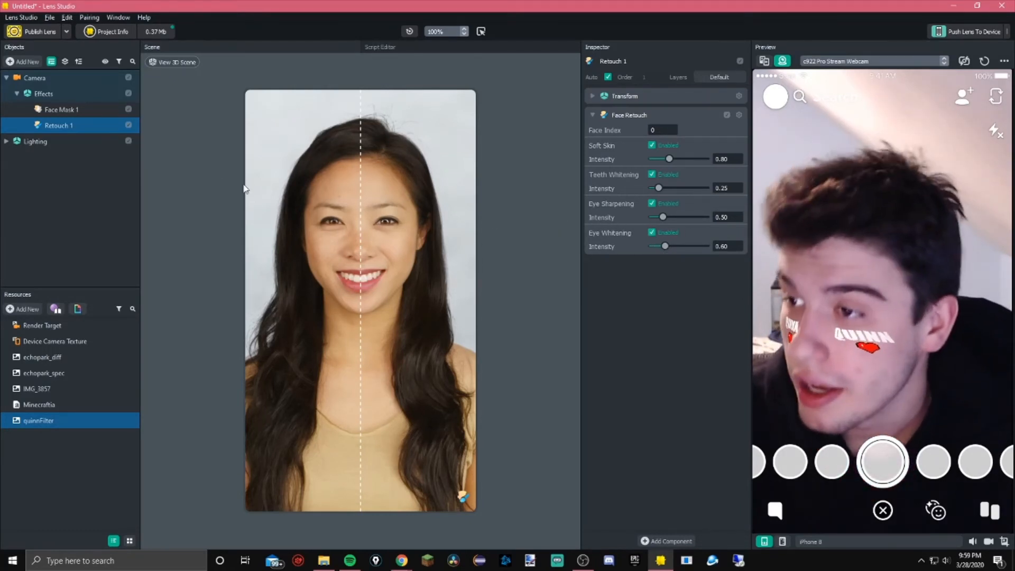
# Try Linear Light, Hard Light, Bright and Realistic blend modes on Face Mask 1
pyautogui.click(36, 61)
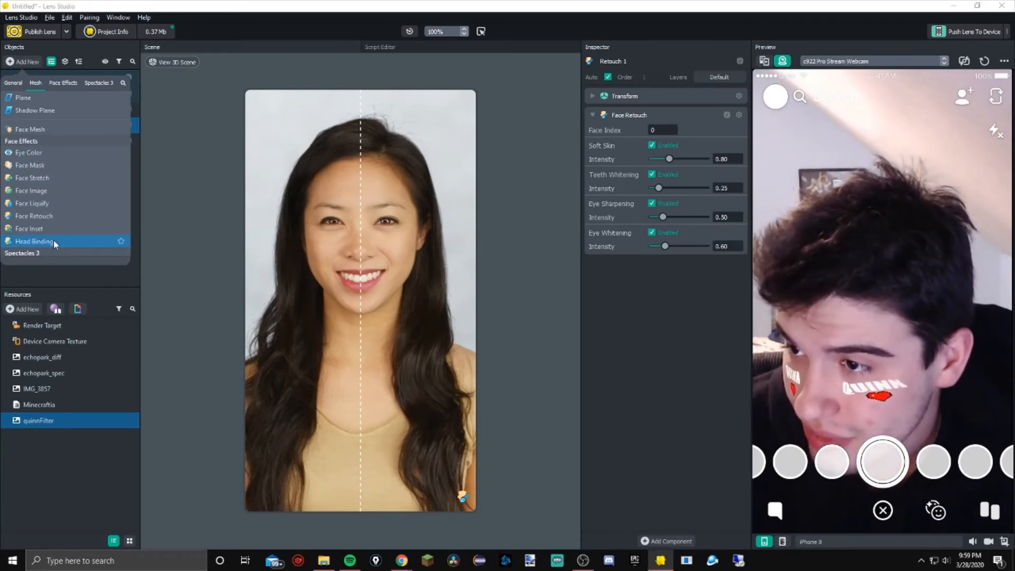
pyautogui.click(496, 151)
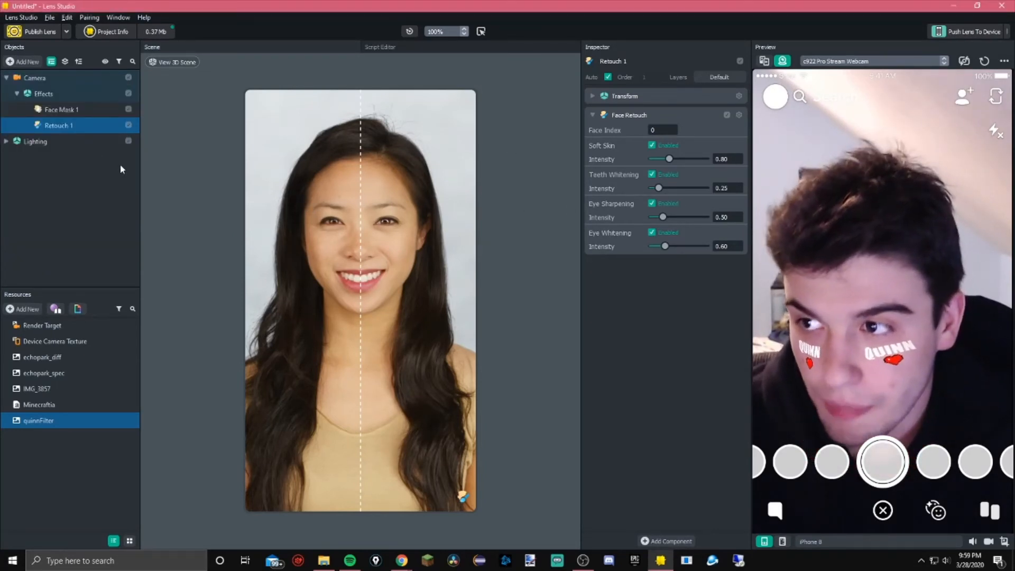
pyautogui.click(55, 110)
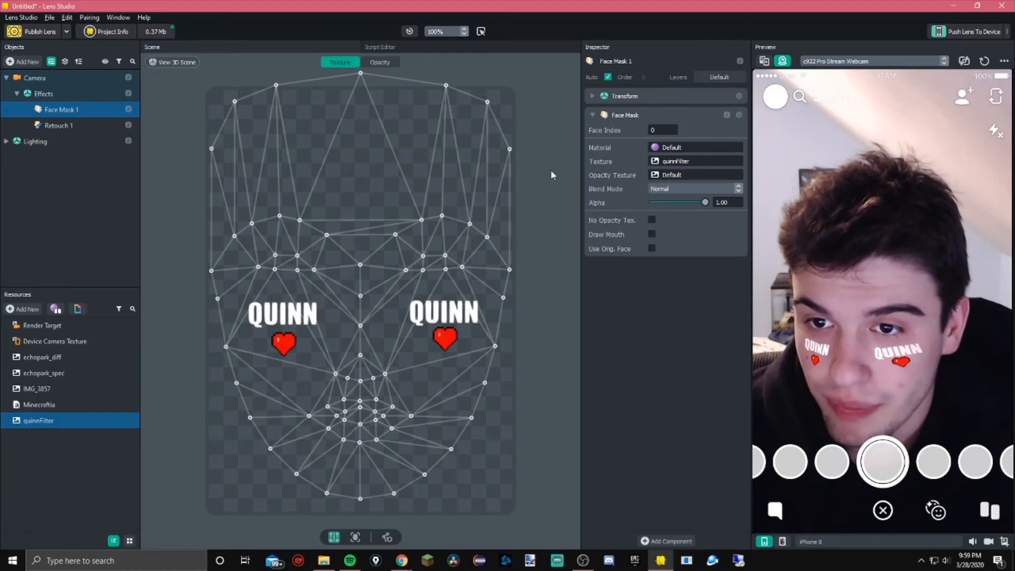
pyautogui.click(675, 191)
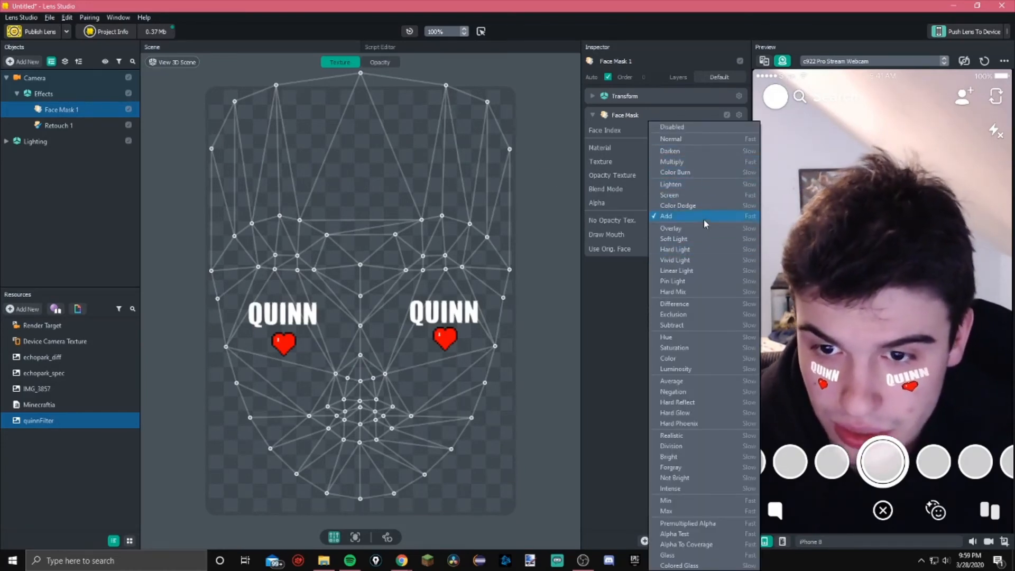
pyautogui.click(688, 272)
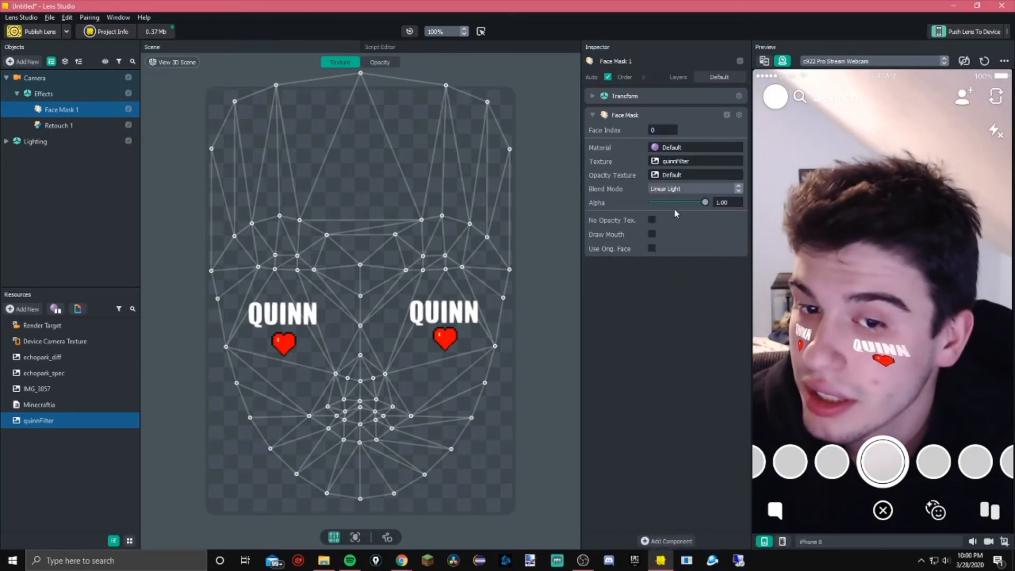
pyautogui.click(682, 190)
pyautogui.click(685, 168)
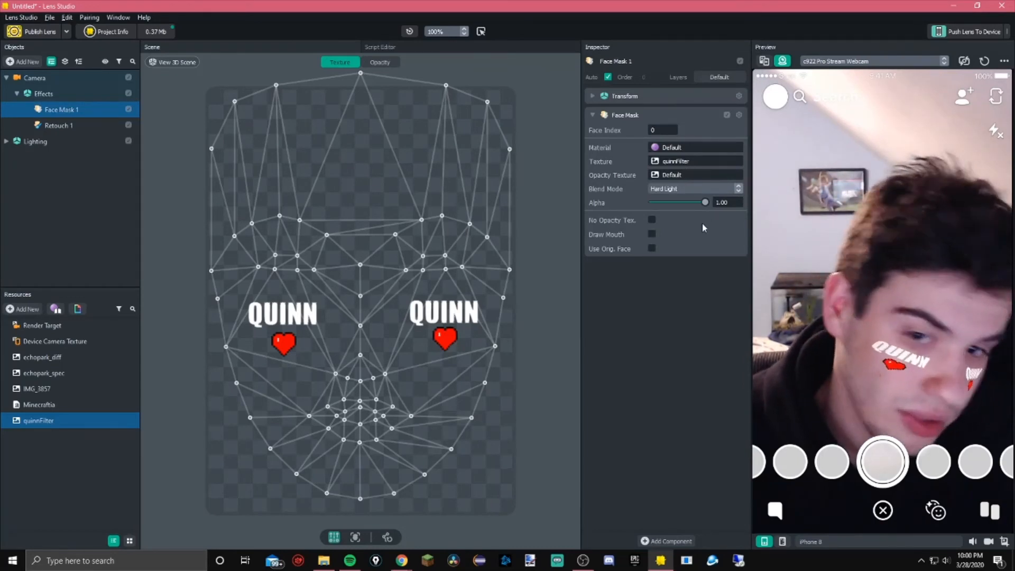
pyautogui.click(689, 191)
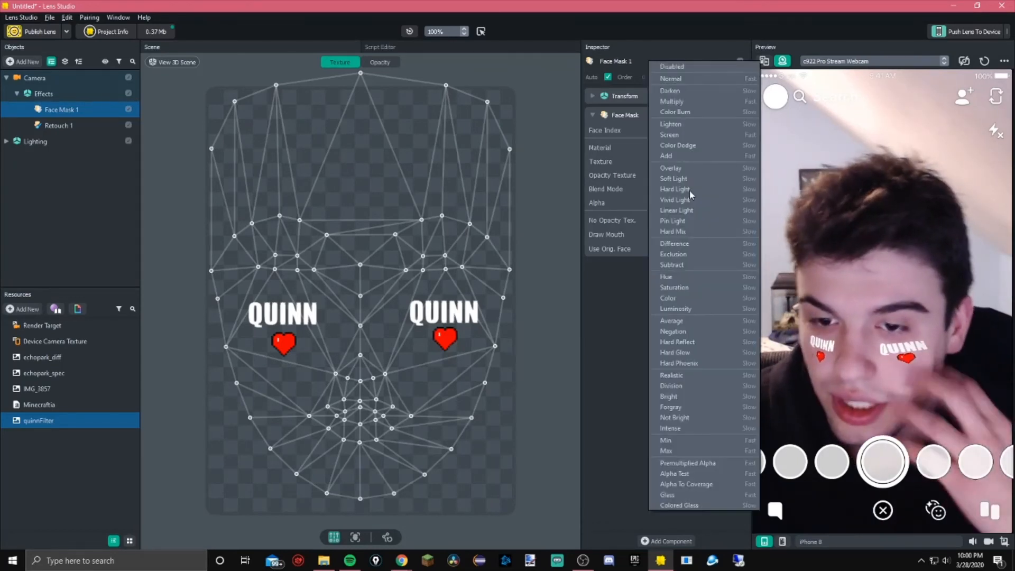
pyautogui.click(682, 396)
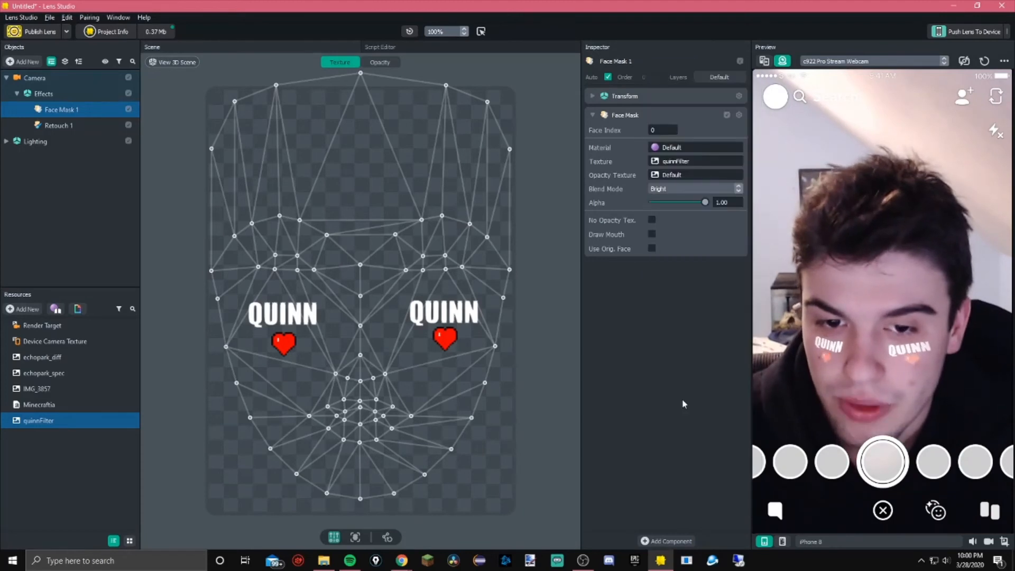
pyautogui.click(682, 188)
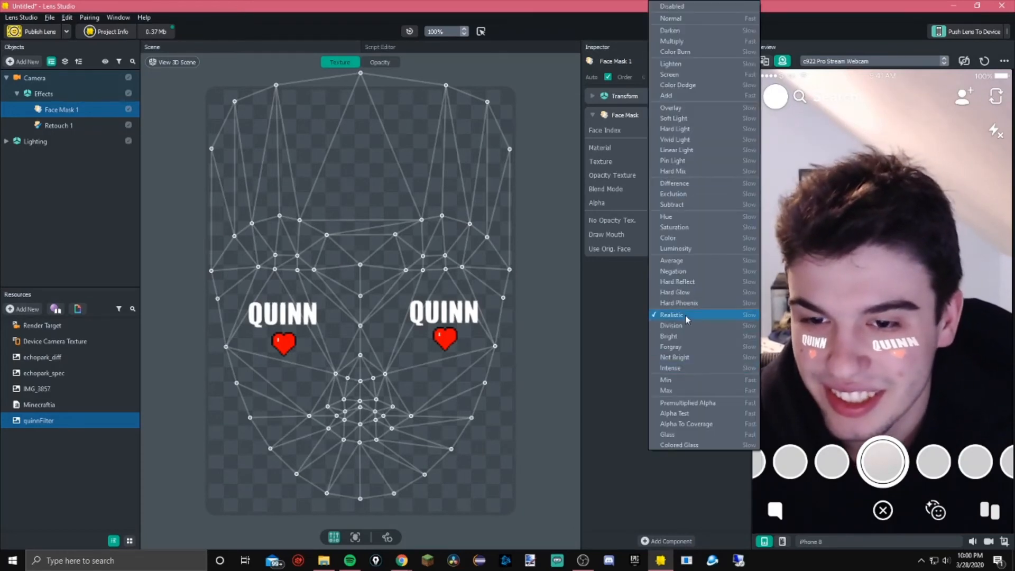
pyautogui.click(686, 315)
# Set Face Mask 1's blend mode to Pin Light
pyautogui.click(682, 202)
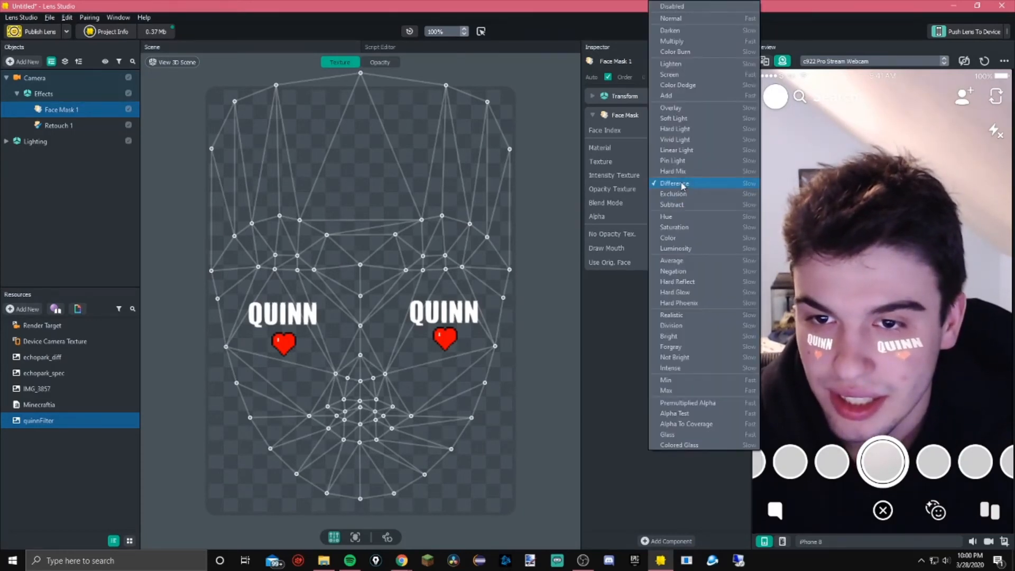
pyautogui.click(681, 183)
pyautogui.click(682, 192)
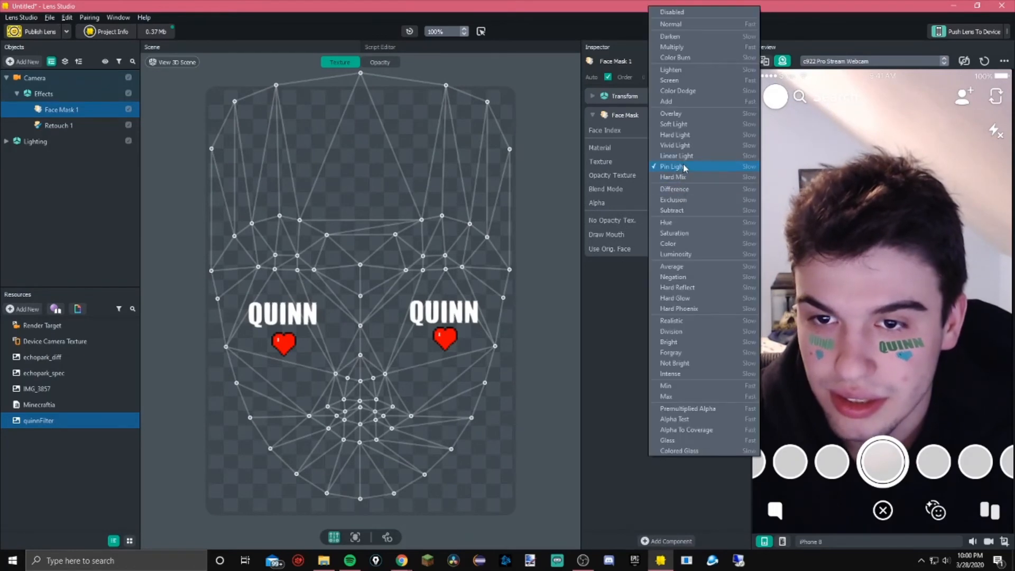
pyautogui.click(683, 166)
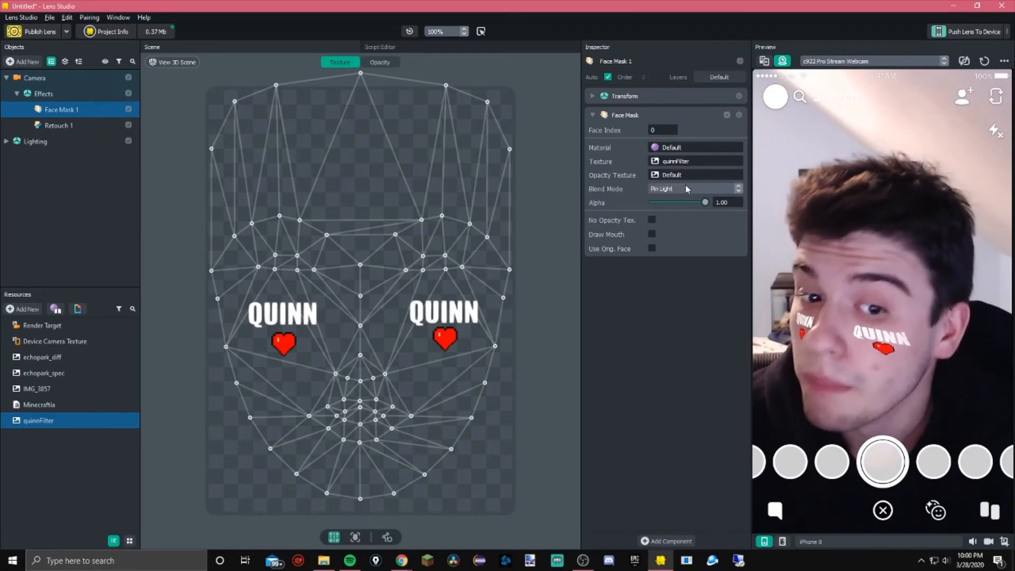
# Try to push the lens to a paired device
pyautogui.click(959, 33)
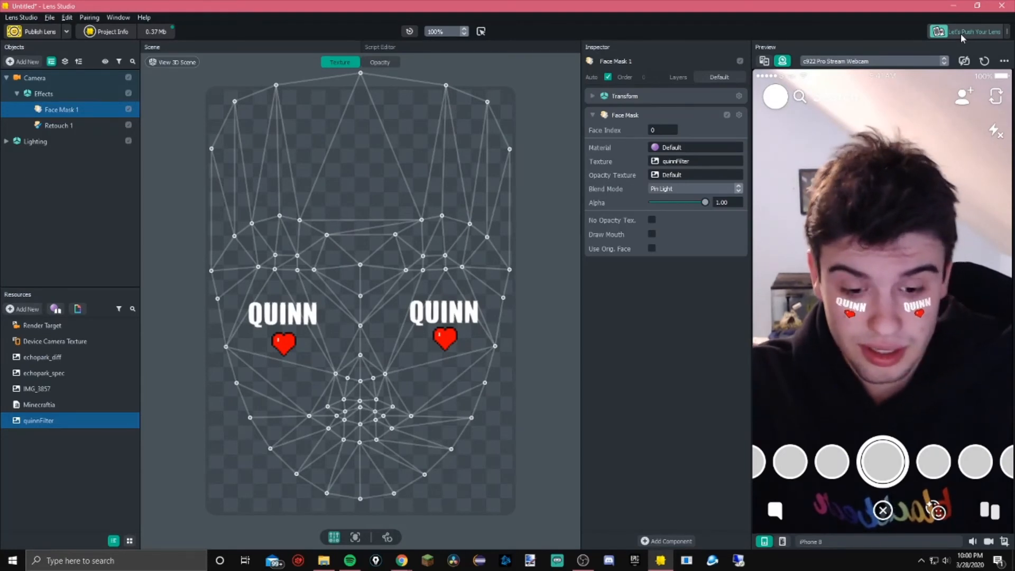
pyautogui.click(959, 34)
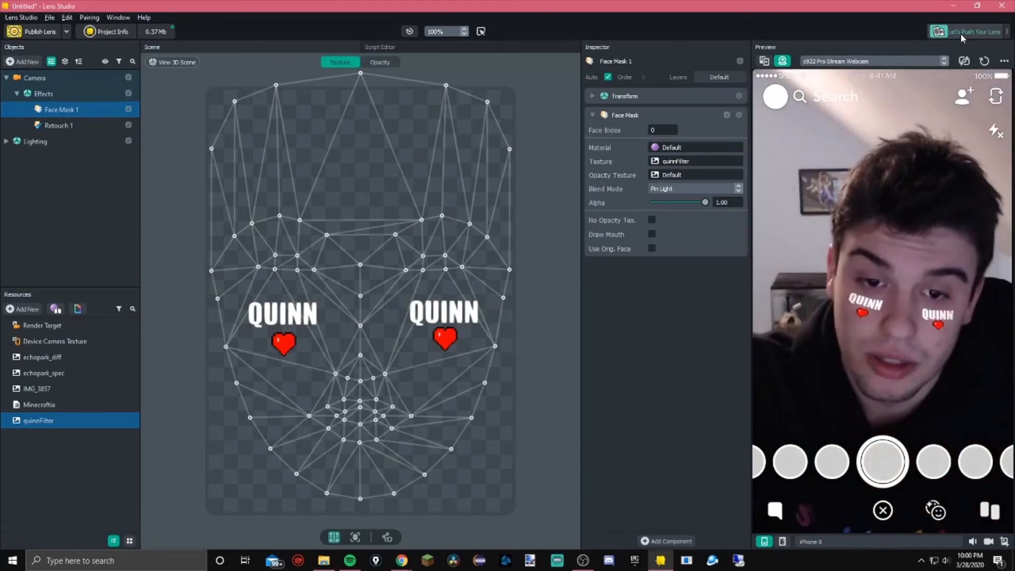
# Open the project info and set the lens name to the creator's first name
pyautogui.click(105, 31)
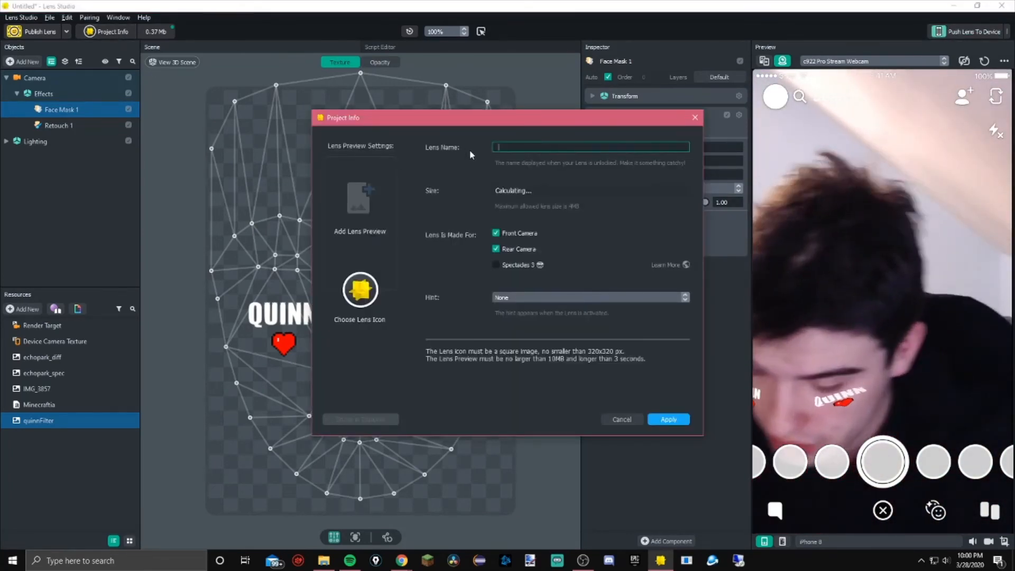
pyautogui.write('Quy')
pyautogui.write('inn')
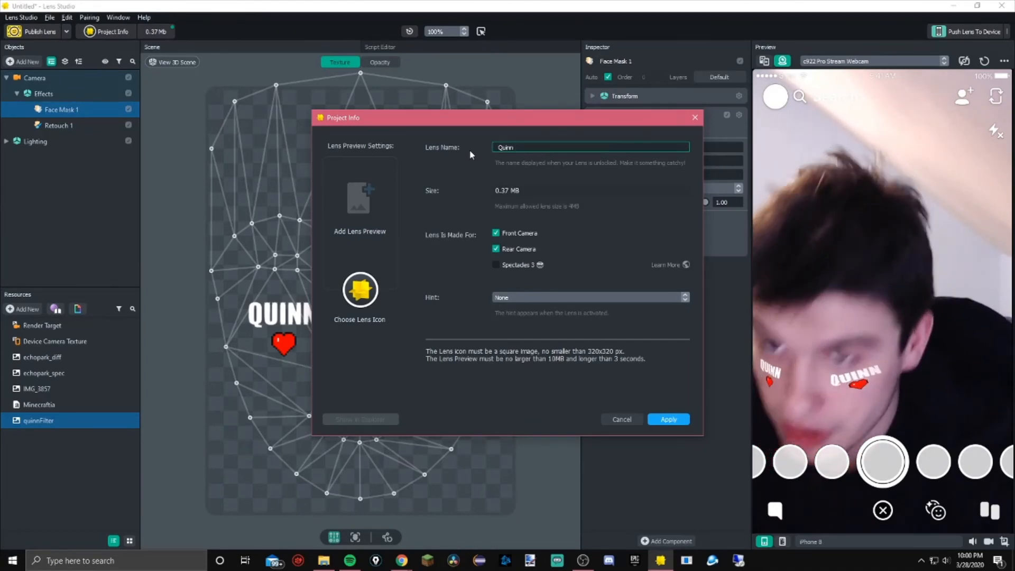
pyautogui.press('BackSpace')
pyautogui.press('BackSpace')
pyautogui.press('BackSpace')
pyautogui.press('BackSpace')
pyautogui.press('BackSpace')
pyautogui.write('quwehduwdhuwhduwud')
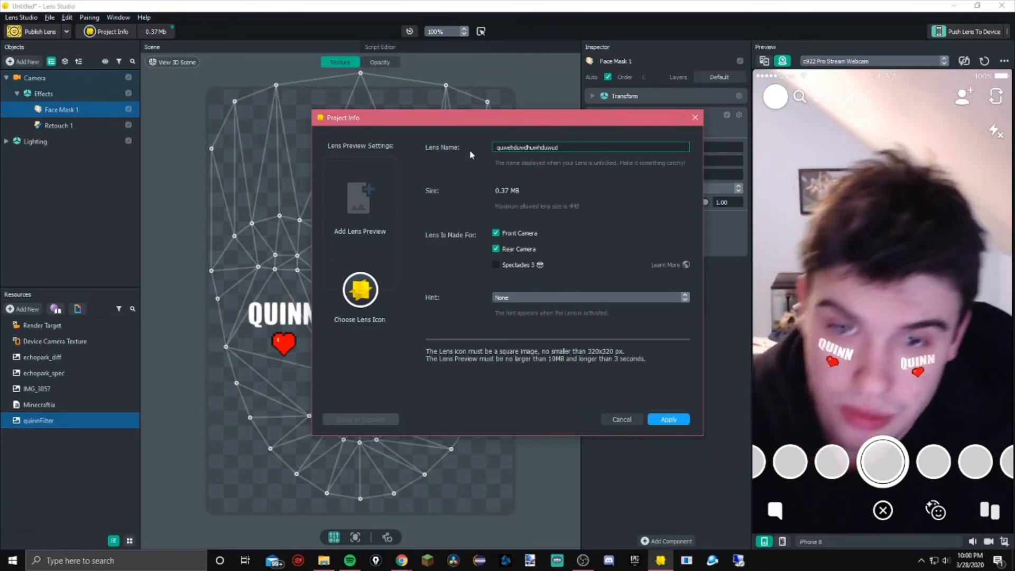
pyautogui.hotkey('ctrl', 'a')
pyautogui.press('BackSpace')
pyautogui.write('Quinn')
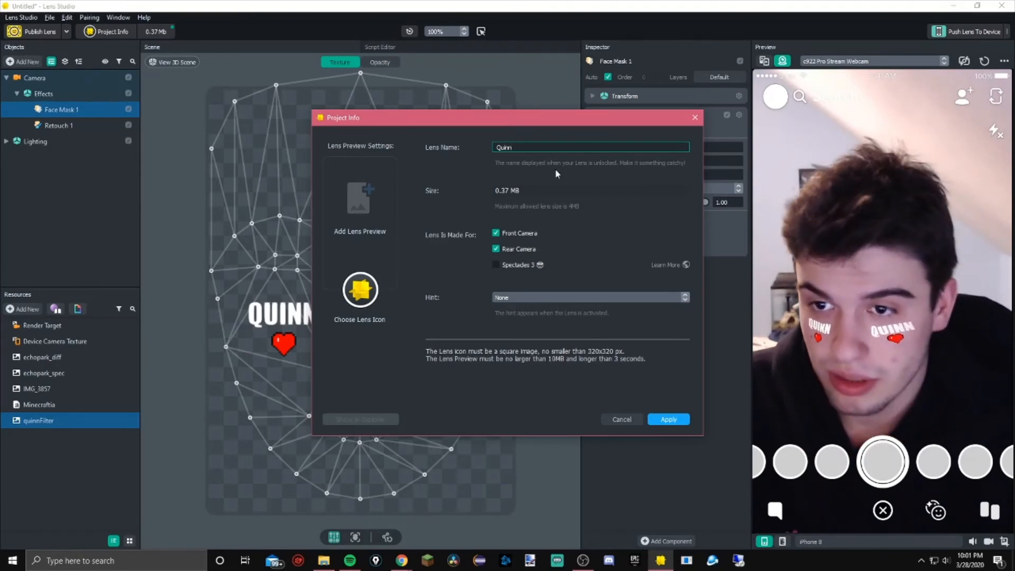
# Choose the quinnFilter image from the Snapchat Filters folder as the lens icon
pyautogui.click(353, 230)
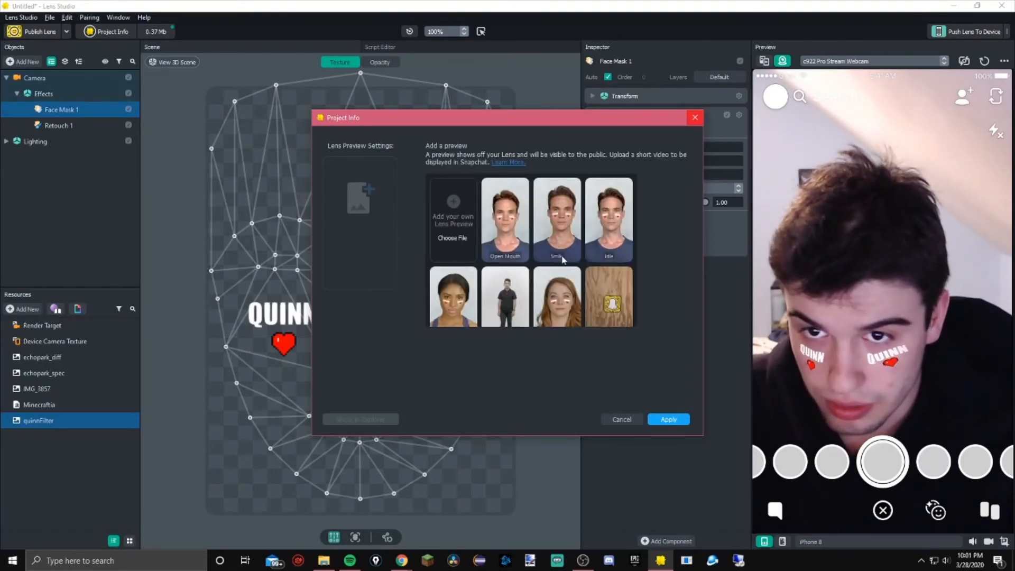
pyautogui.click(622, 419)
pyautogui.click(368, 319)
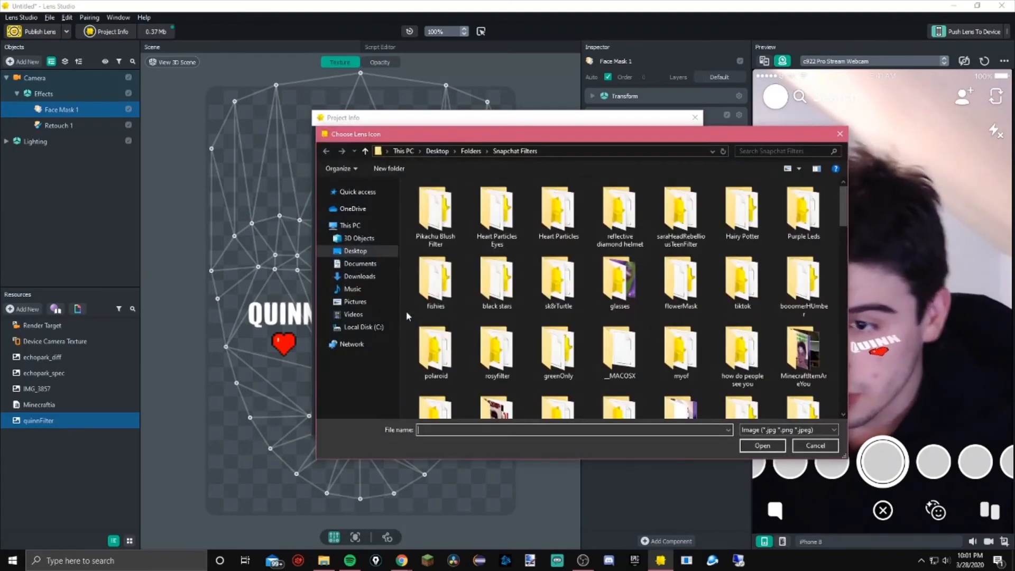
pyautogui.scroll(-10, 508, 360)
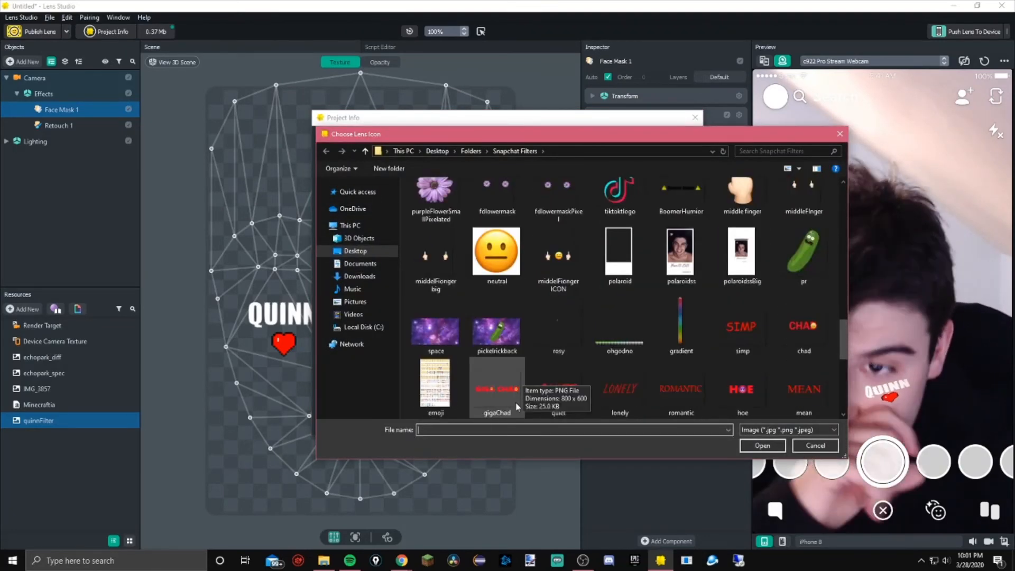
pyautogui.scroll(-3, 555, 396)
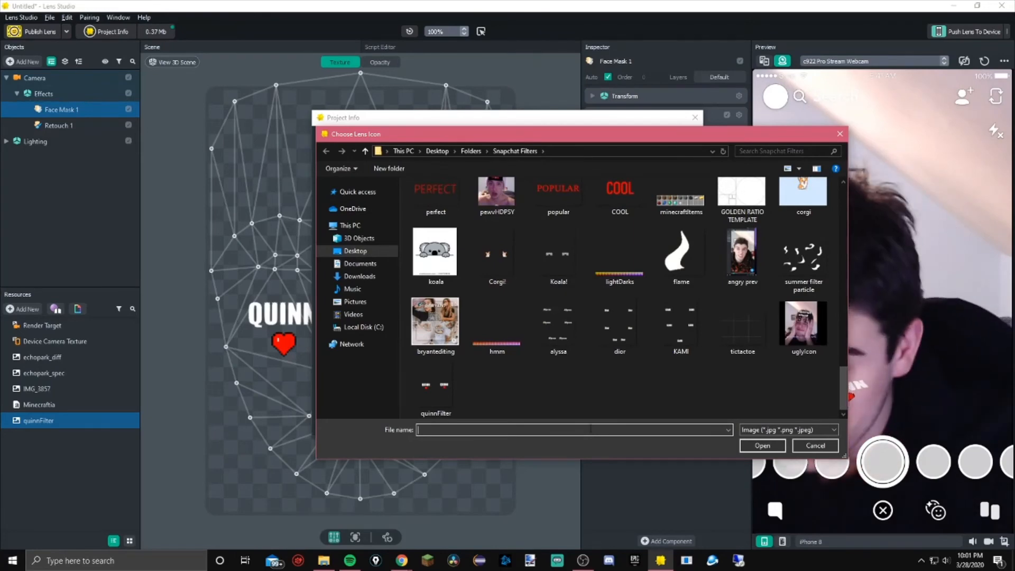
pyautogui.click(433, 393)
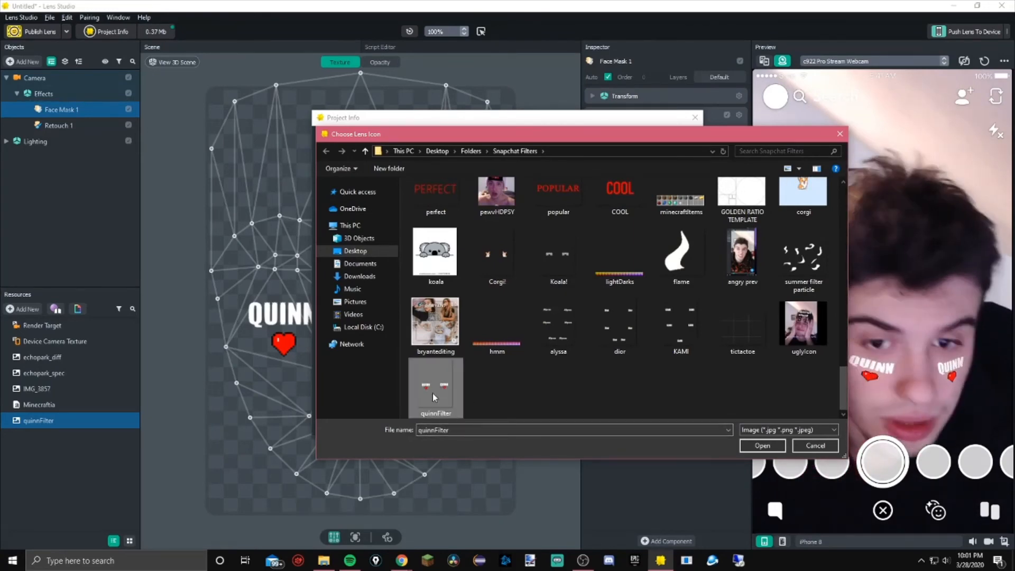
pyautogui.doubleClick(432, 394)
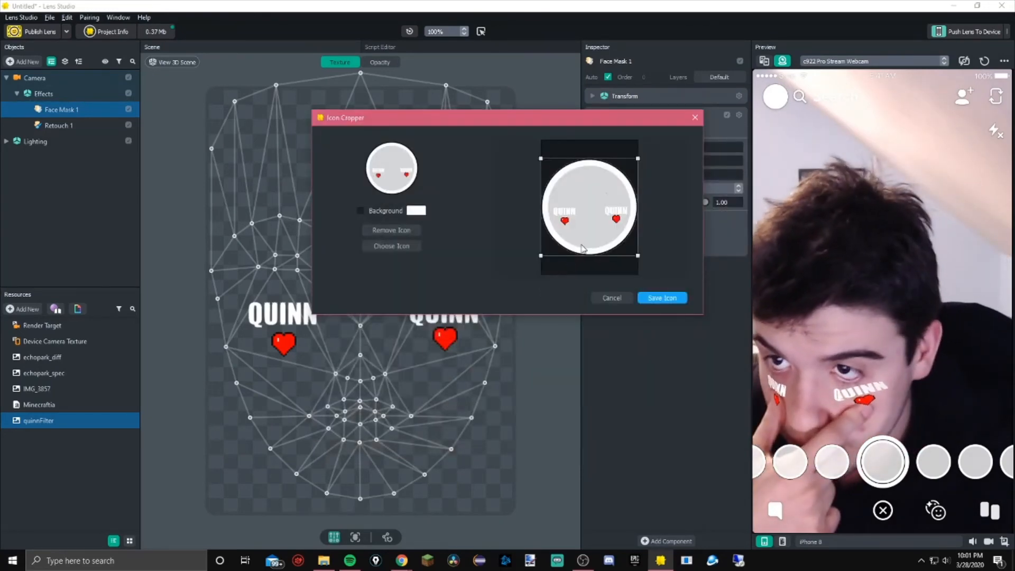
# Enable a light pink background for the lens icon
pyautogui.moveTo(582, 249); pyautogui.dragTo(582, 254)
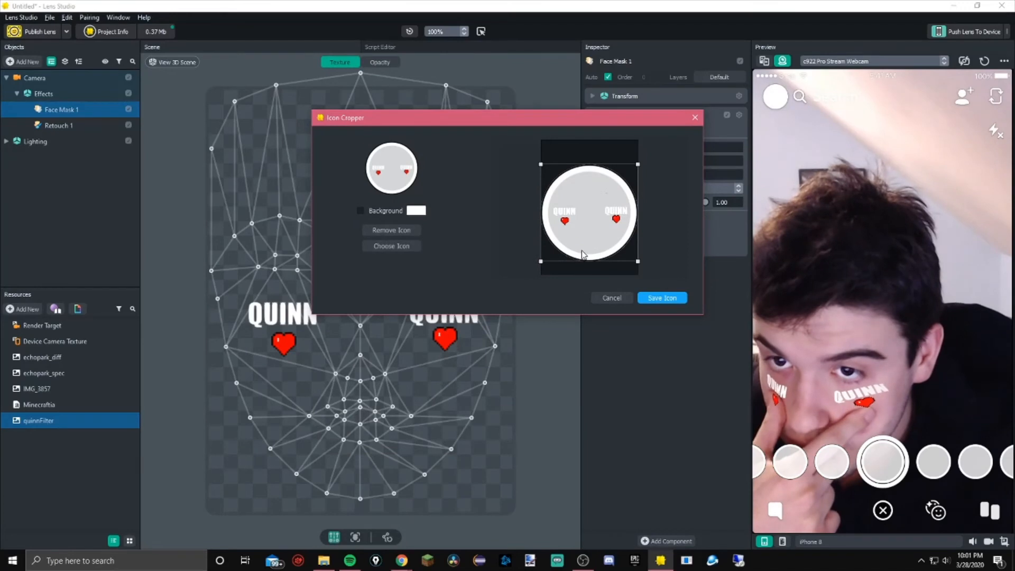
pyautogui.click(361, 210)
pyautogui.click(416, 210)
pyautogui.click(458, 259)
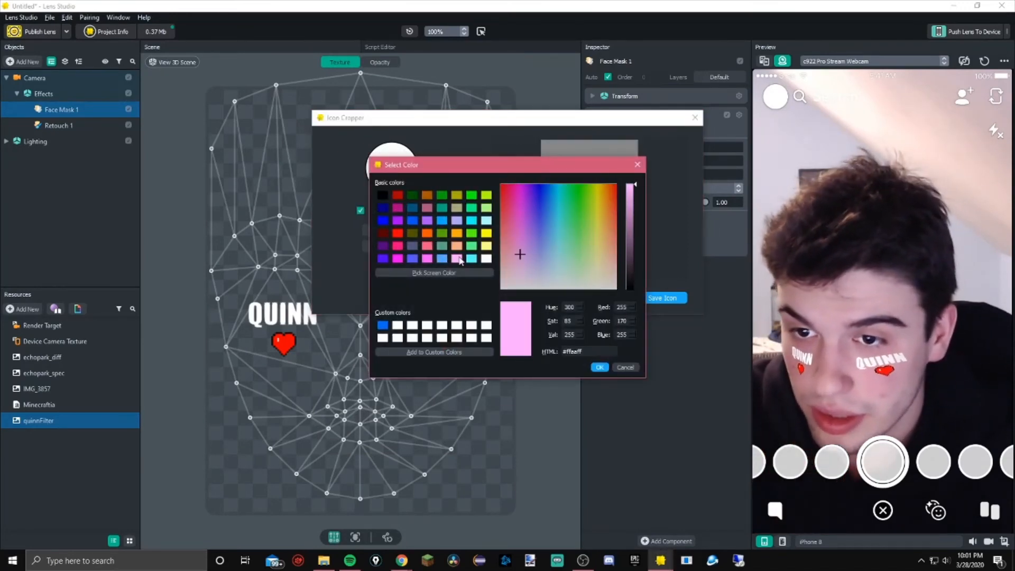
pyautogui.click(598, 369)
# Crop the icon to a single name-and-heart graphic and save the icon
pyautogui.moveTo(613, 260); pyautogui.dragTo(623, 247)
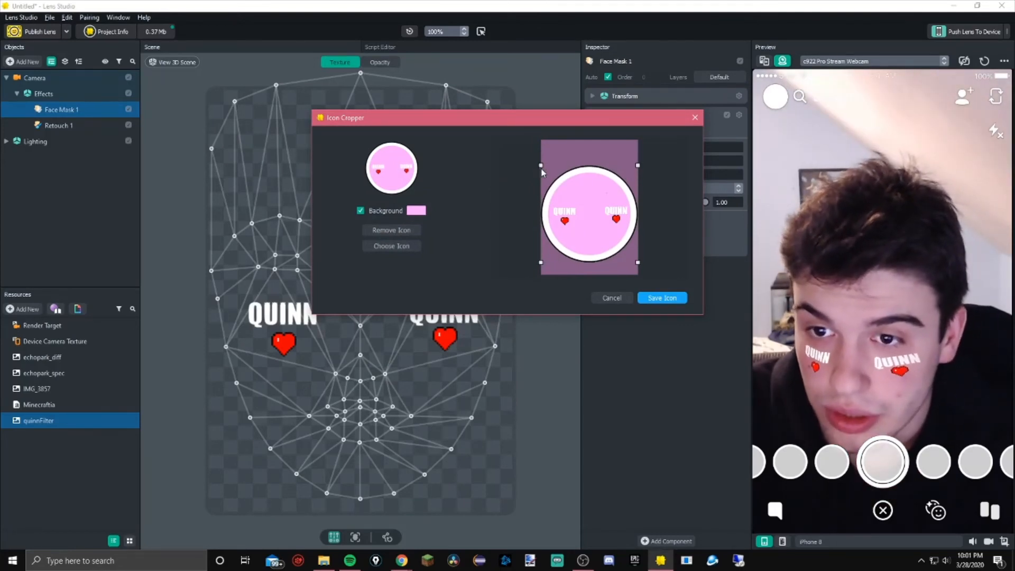
pyautogui.moveTo(541, 165); pyautogui.dragTo(643, 271)
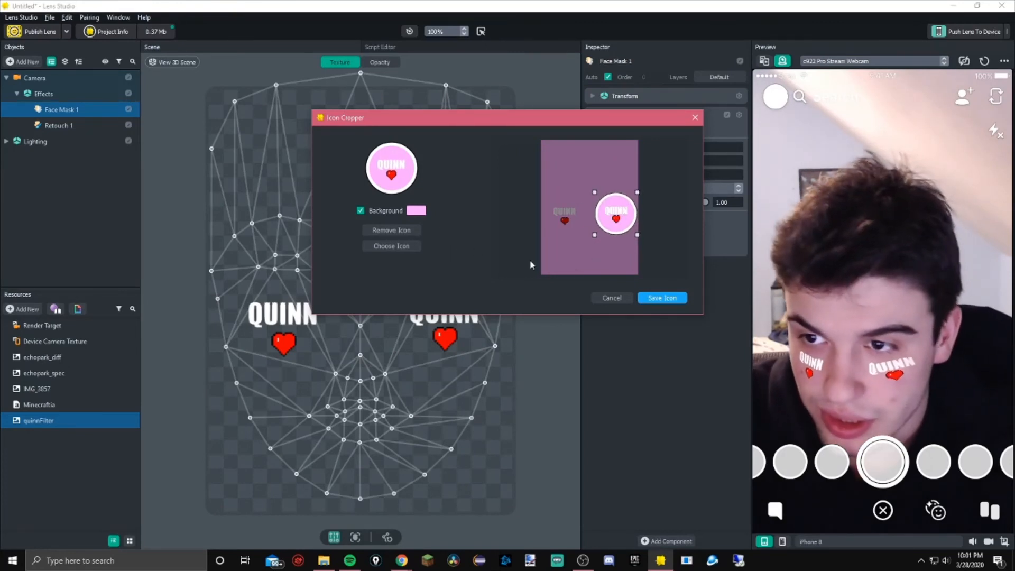
pyautogui.click(667, 298)
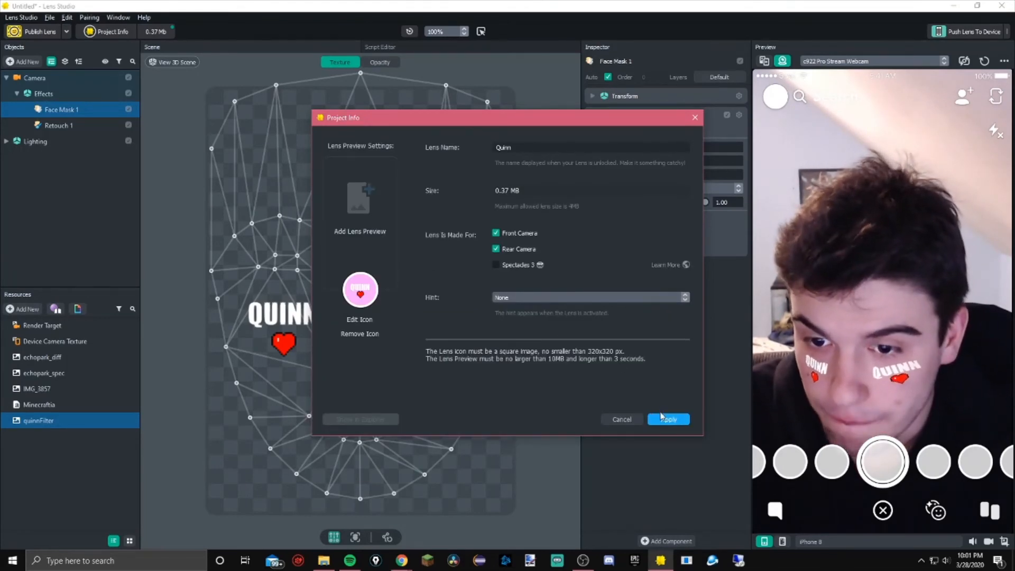
# Set the lens hint to SMILE and apply the project info
pyautogui.click(614, 298)
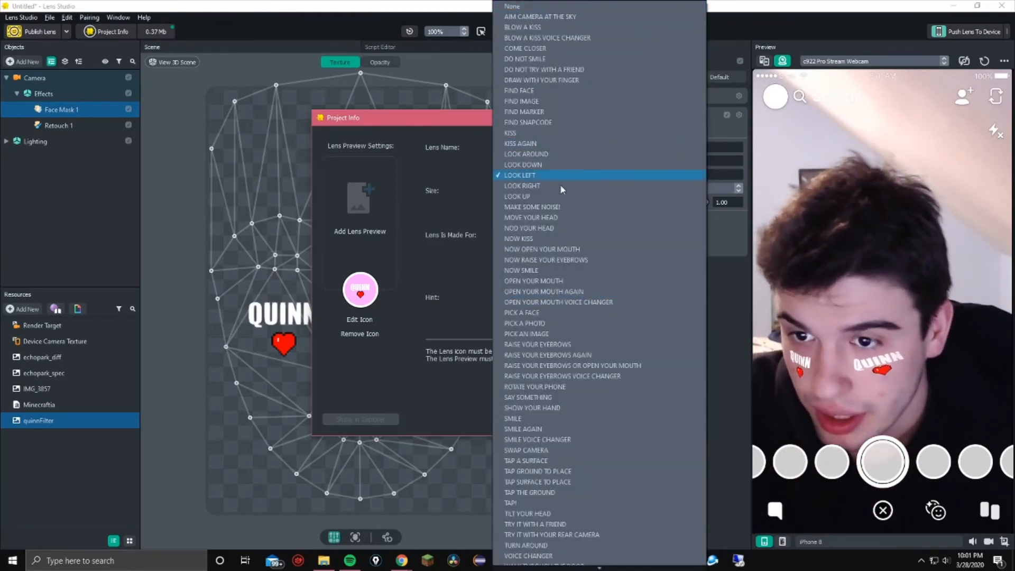
pyautogui.click(582, 418)
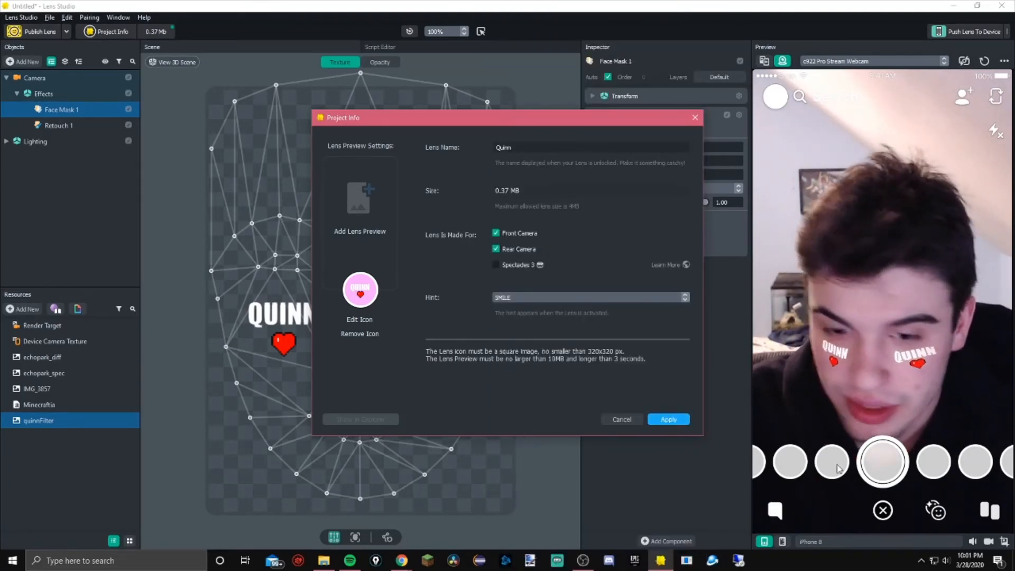
pyautogui.click(668, 419)
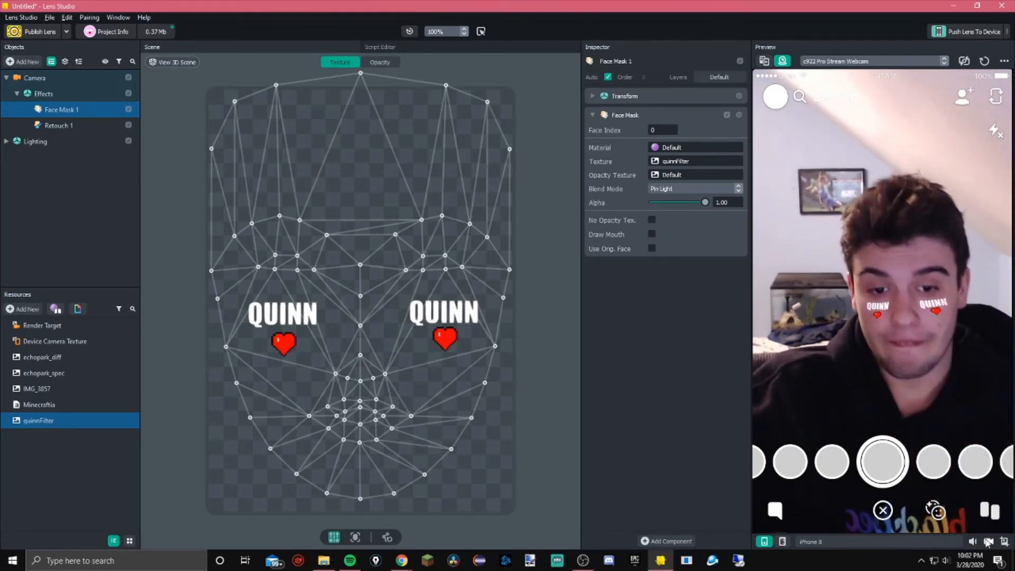
# Record a short clip of the lens preview and save it as quinnPre
pyautogui.click(987, 541)
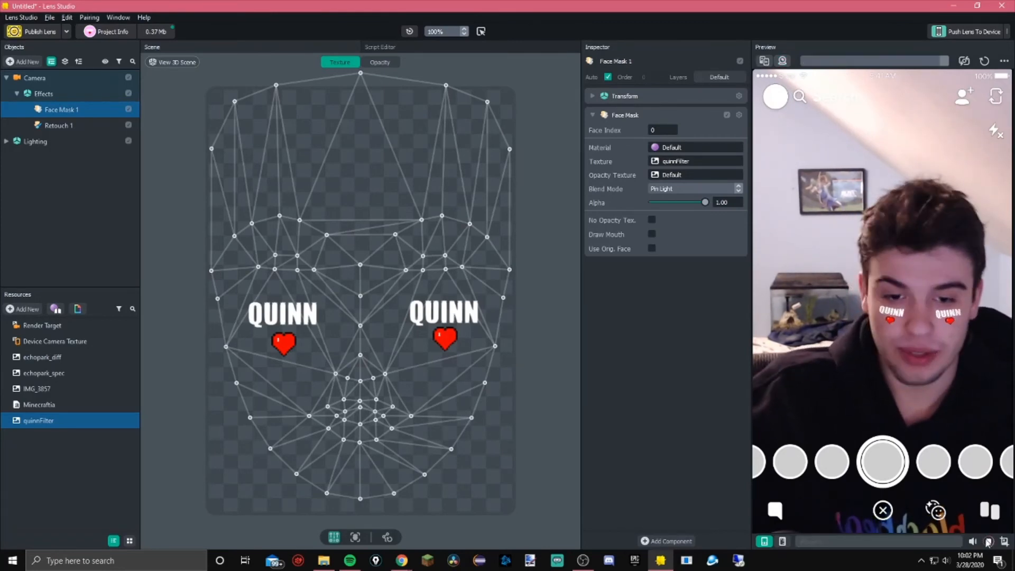
pyautogui.click(988, 541)
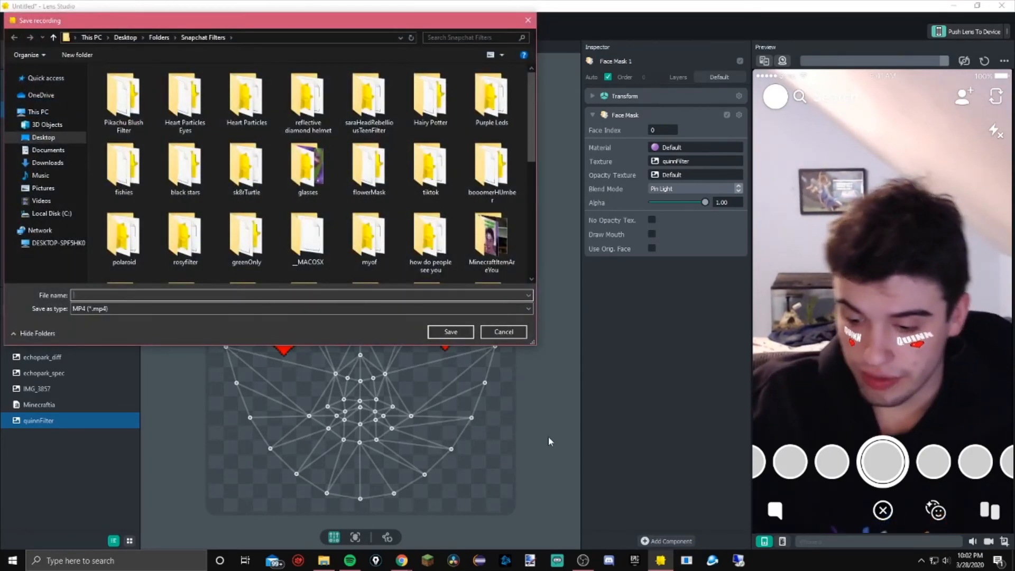
pyautogui.write('quinnPreb')
pyautogui.press('BackSpace')
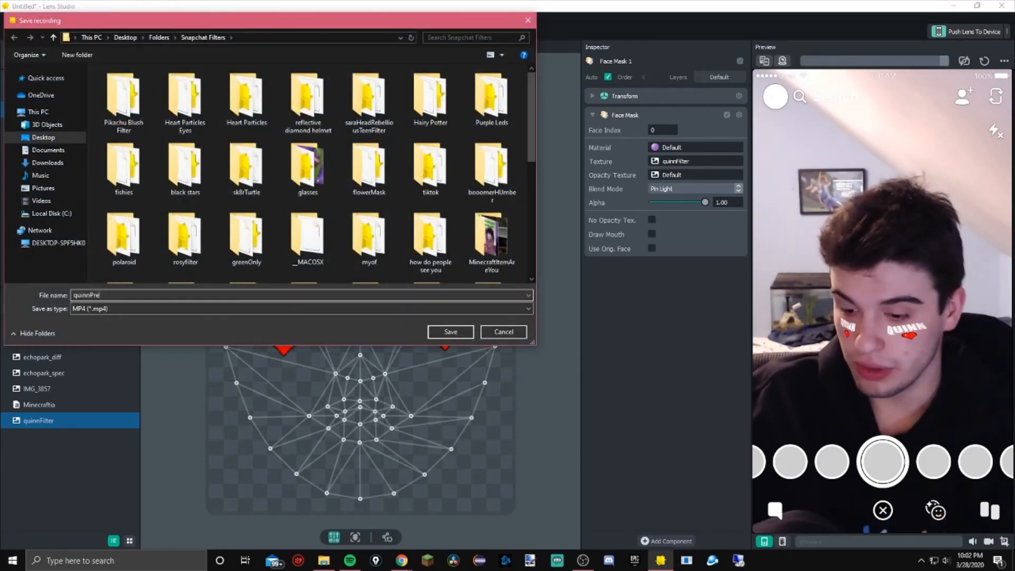
pyautogui.press('Return')
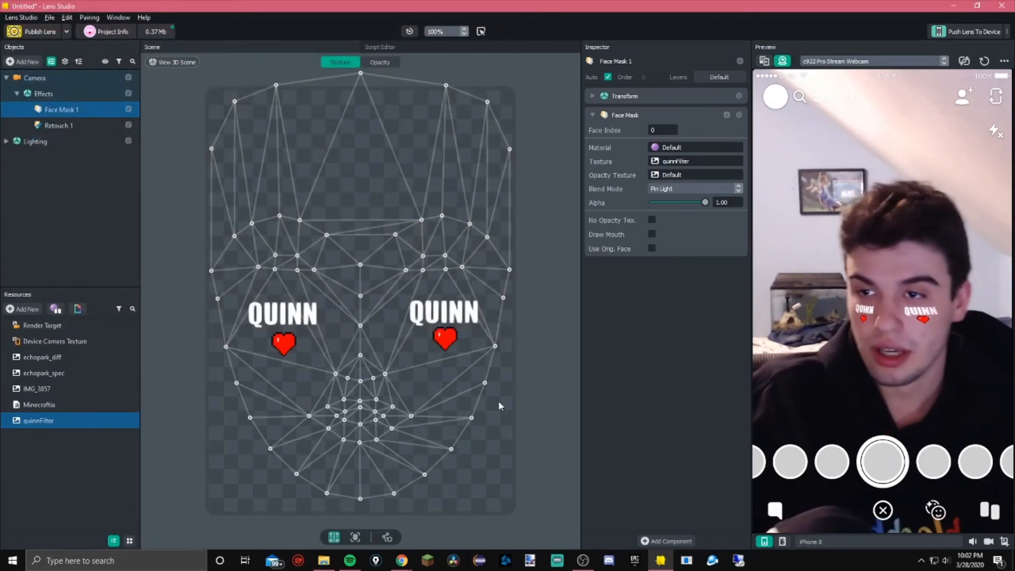
# Reopen the project info and add the recorded clip as the lens preview
pyautogui.click(126, 32)
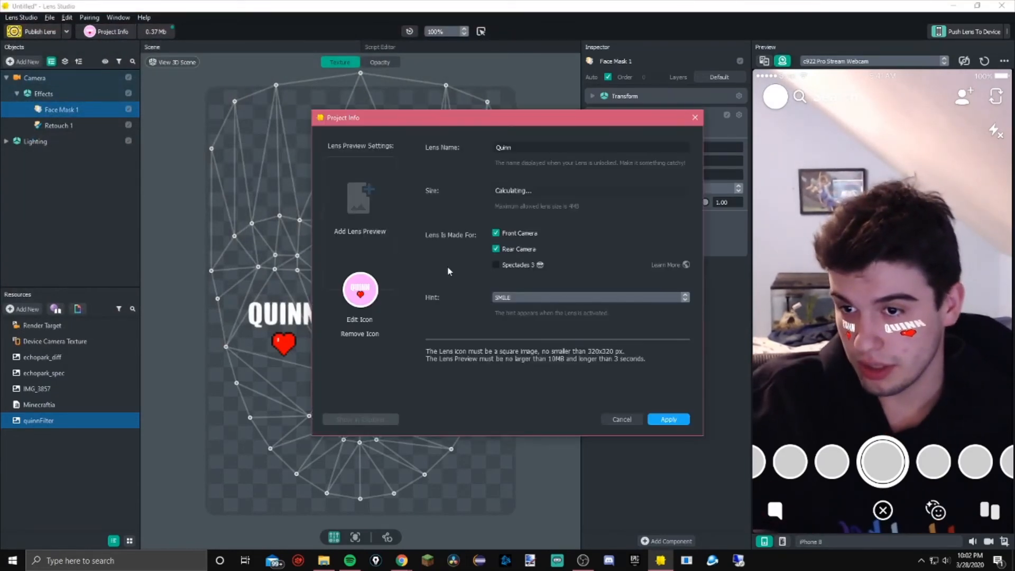
pyautogui.click(353, 235)
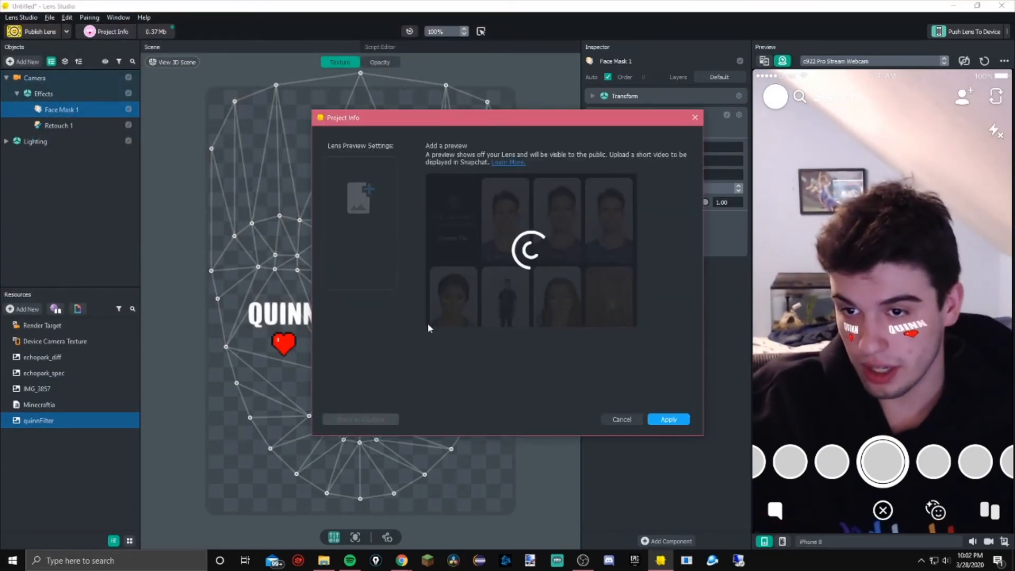
pyautogui.click(452, 237)
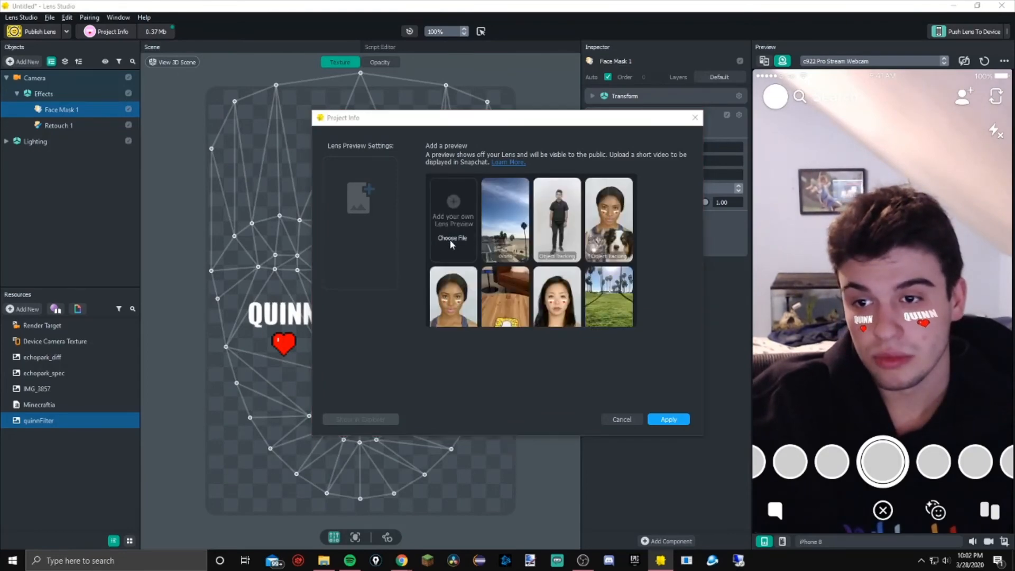
pyautogui.scroll(-5, 497, 378)
pyautogui.doubleClick(740, 376)
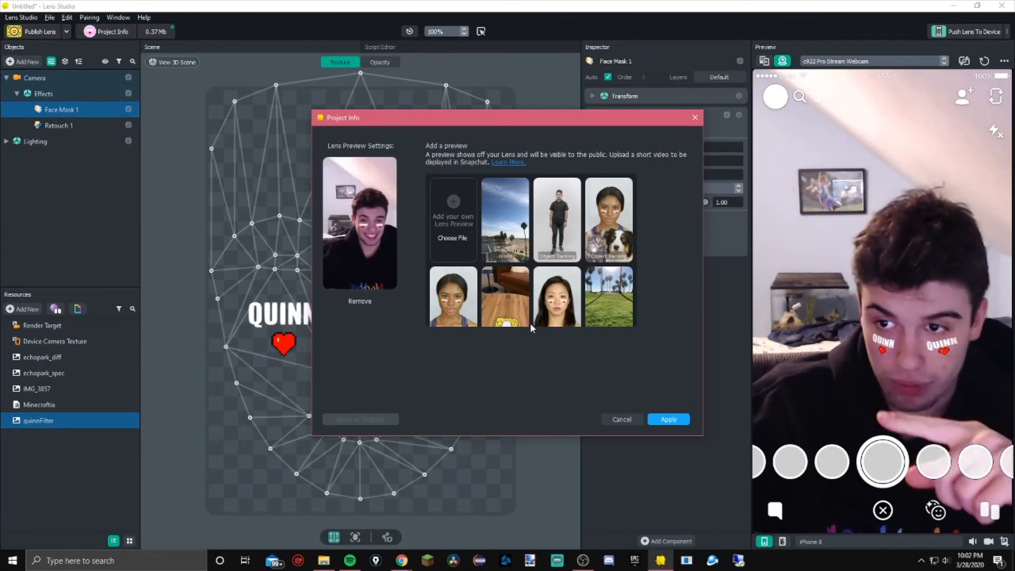
pyautogui.click(669, 419)
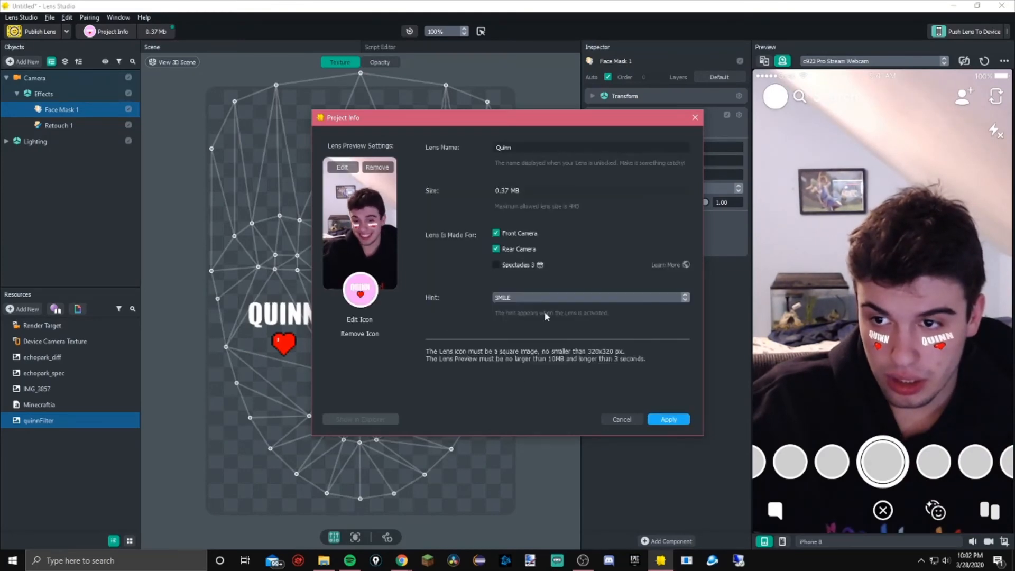
# Apply the project info and choose to submit the lens as a Community Lens
pyautogui.click(666, 420)
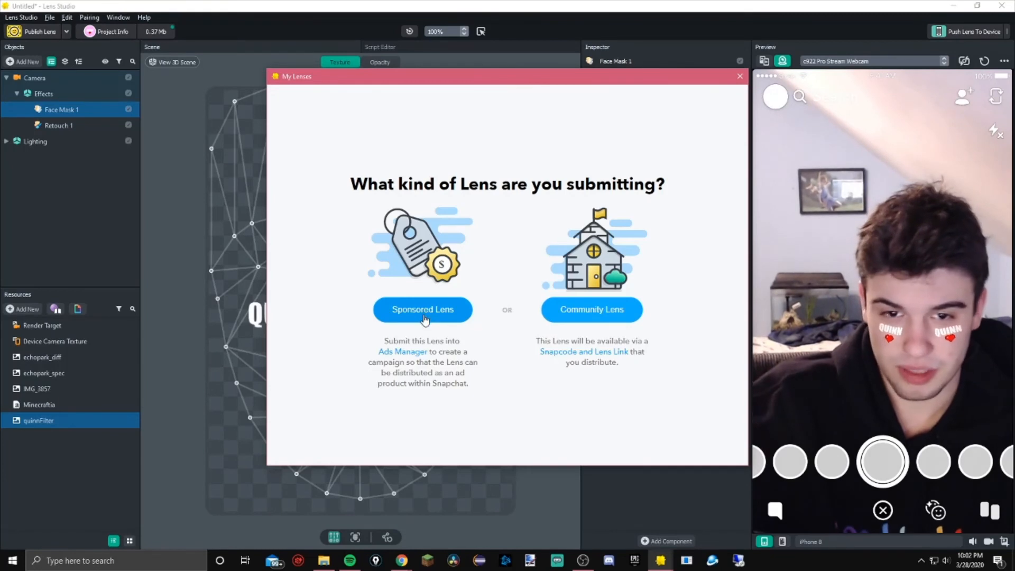
pyautogui.click(572, 313)
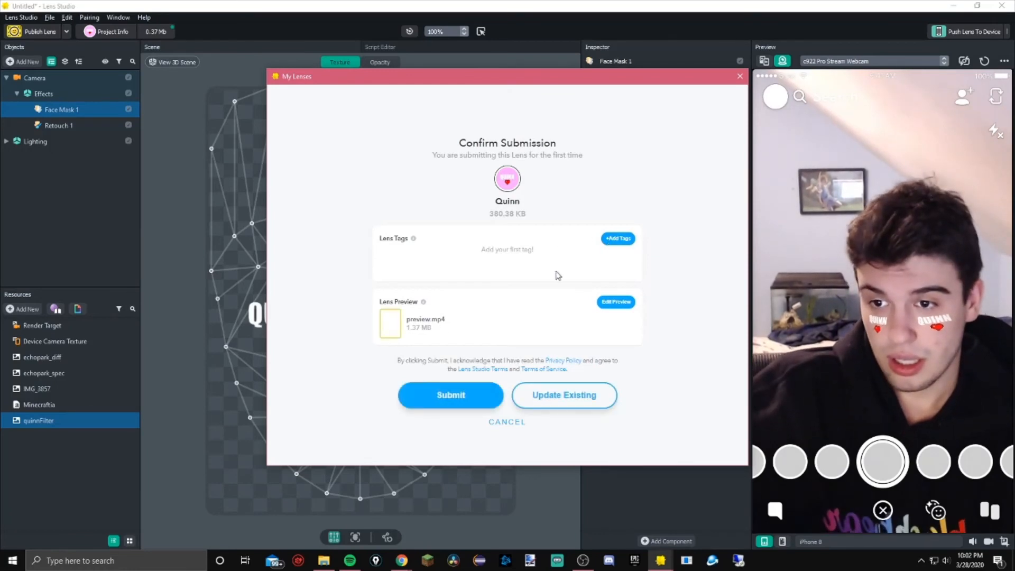
# Add lens tags for the creator's name, cute and heart
pyautogui.click(622, 239)
pyautogui.write('quinn')
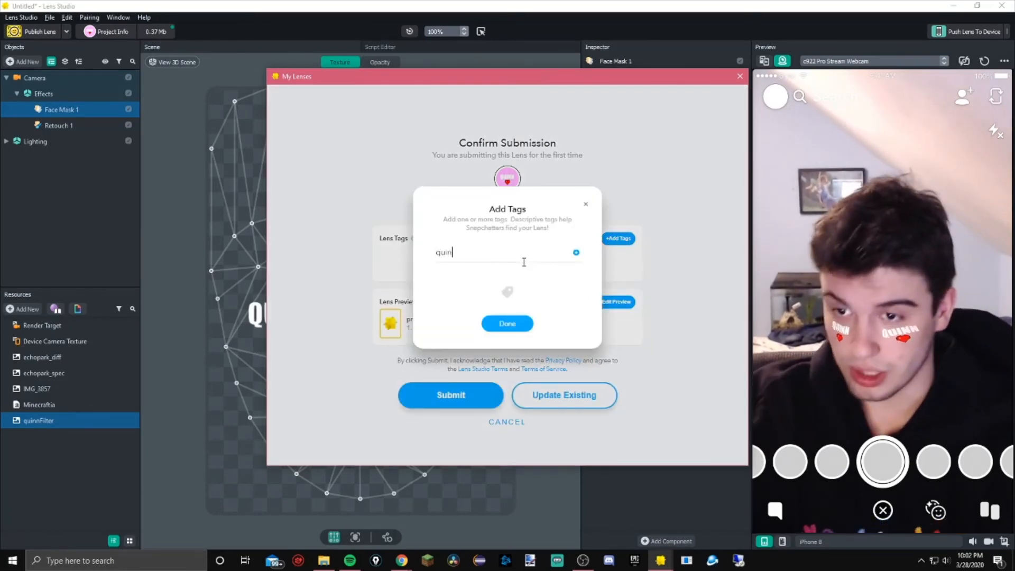
pyautogui.press('Return')
pyautogui.write('cute')
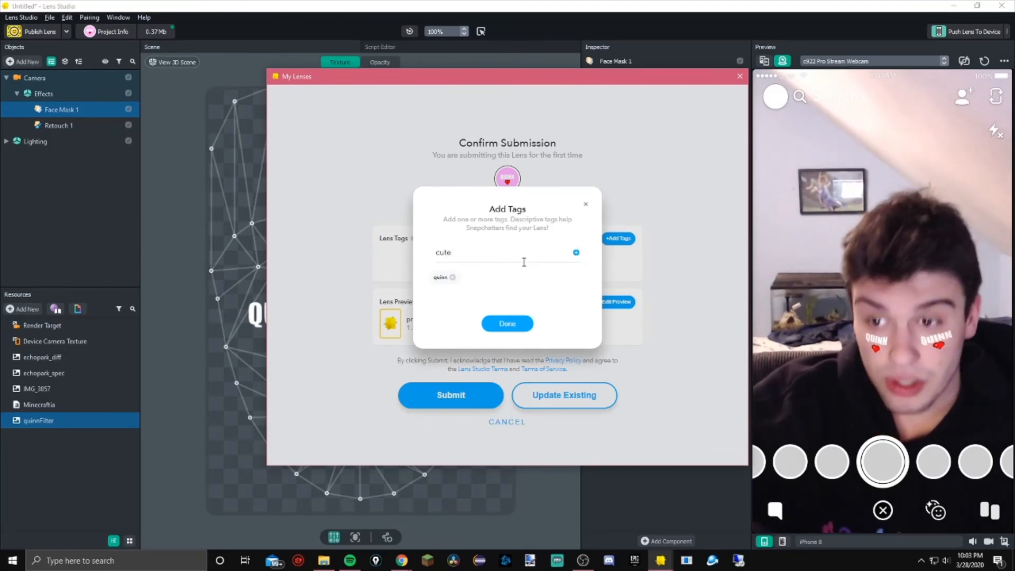
pyautogui.press('Return')
pyautogui.write('heart')
pyautogui.press('Return')
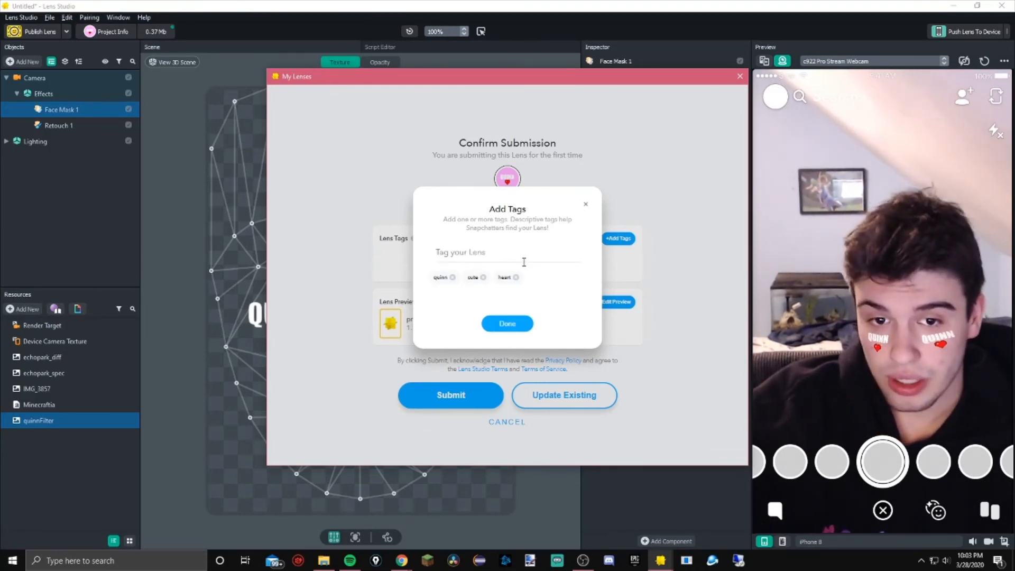
# Add cool and mask as further lens tags
pyautogui.write('coo')
pyautogui.press('Return')
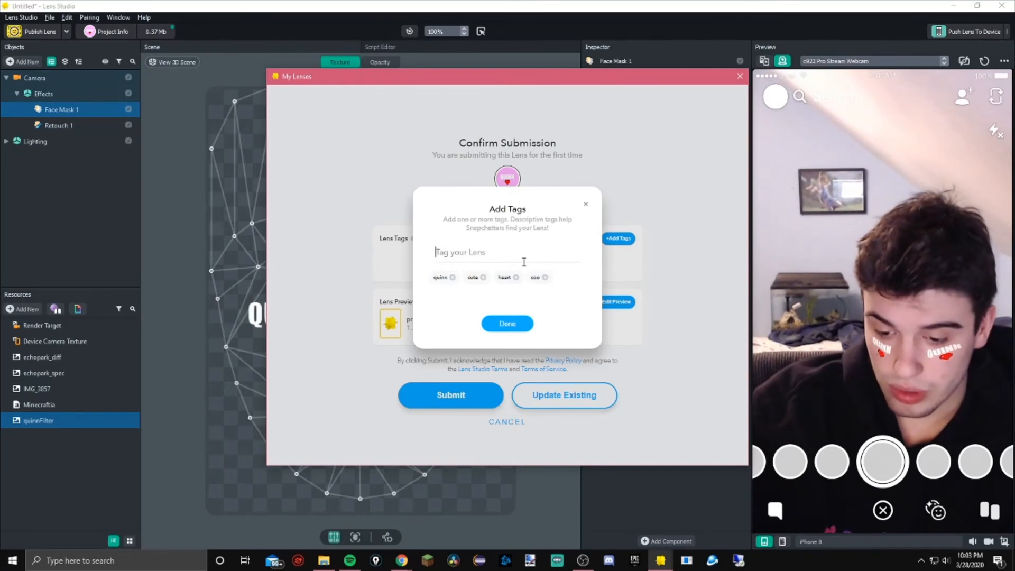
pyautogui.click(544, 278)
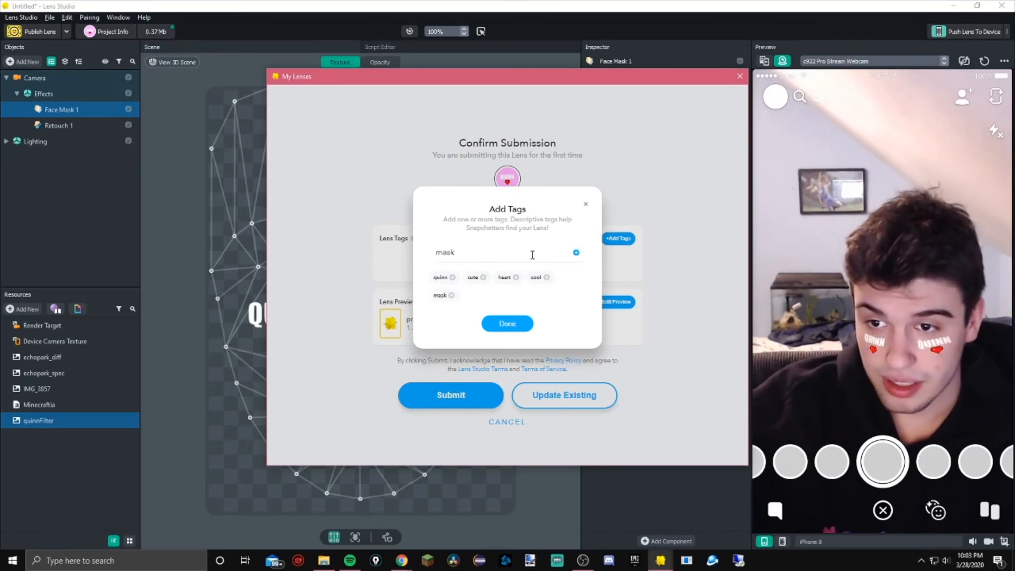
pyautogui.press('BackSpace')
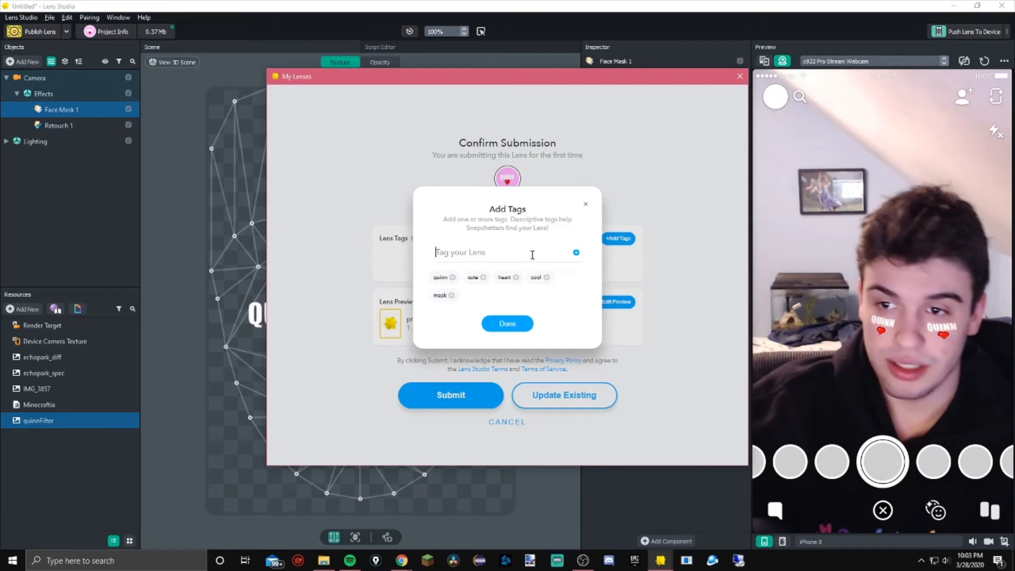
# Confirm the lens tags and submit the lens for review
pyautogui.click(520, 323)
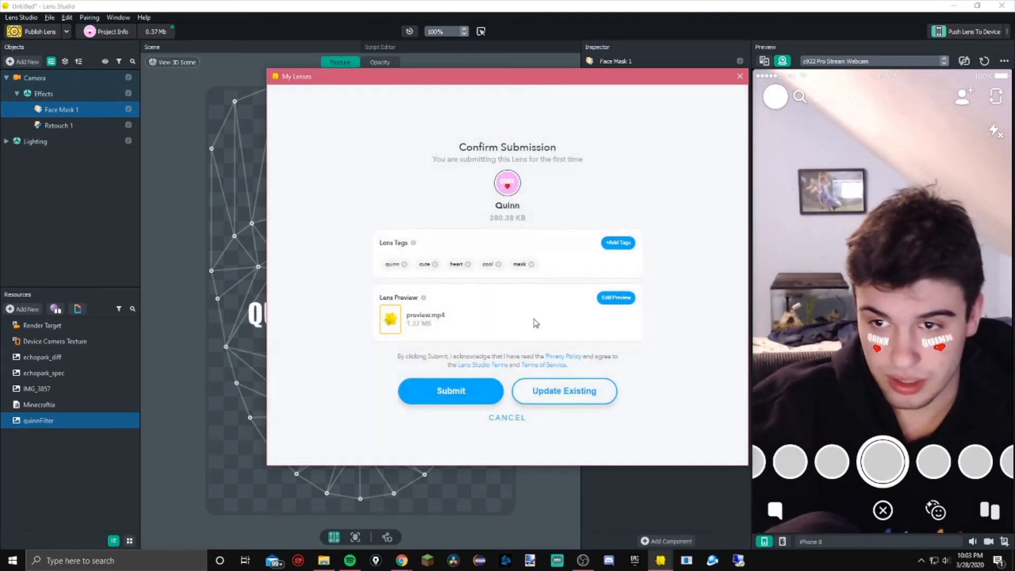
pyautogui.click(474, 391)
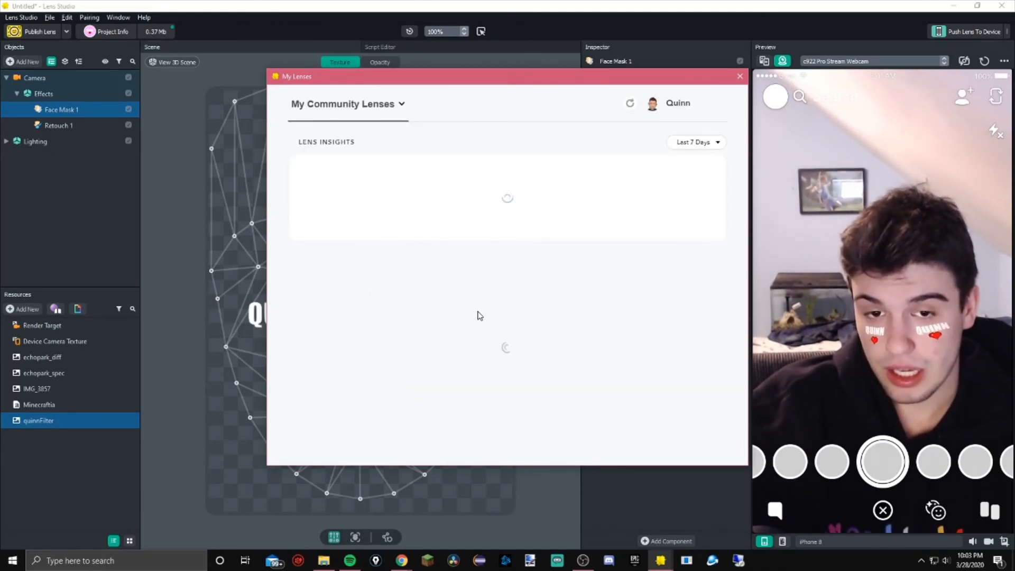
pyautogui.click(581, 304)
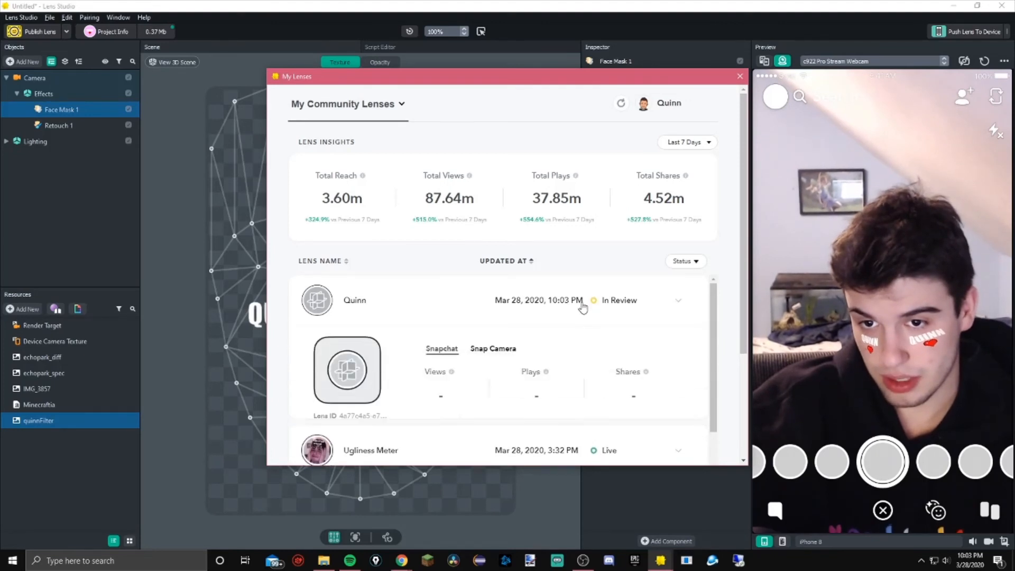
# Refresh the Community Lenses list to check the new lens's review status, then close the window
pyautogui.click(616, 304)
pyautogui.click(639, 295)
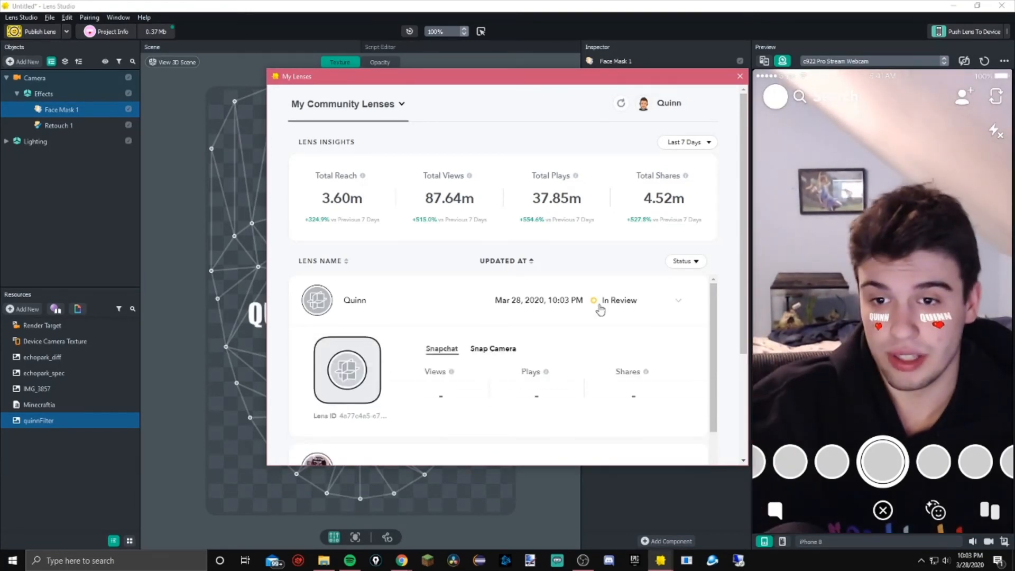
pyautogui.click(621, 104)
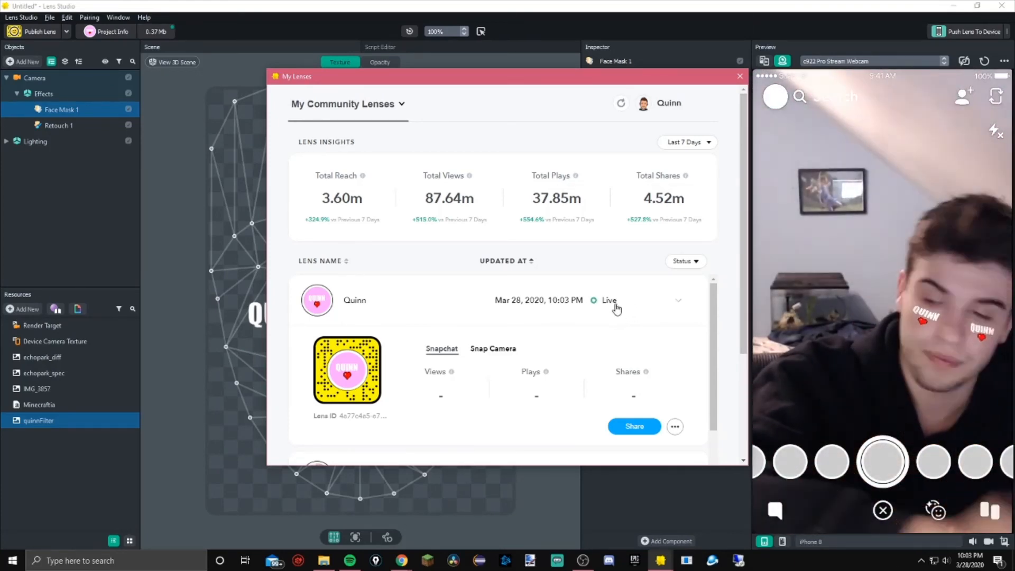
pyautogui.scroll(-1, 555, 302)
pyautogui.scroll(1, 557, 299)
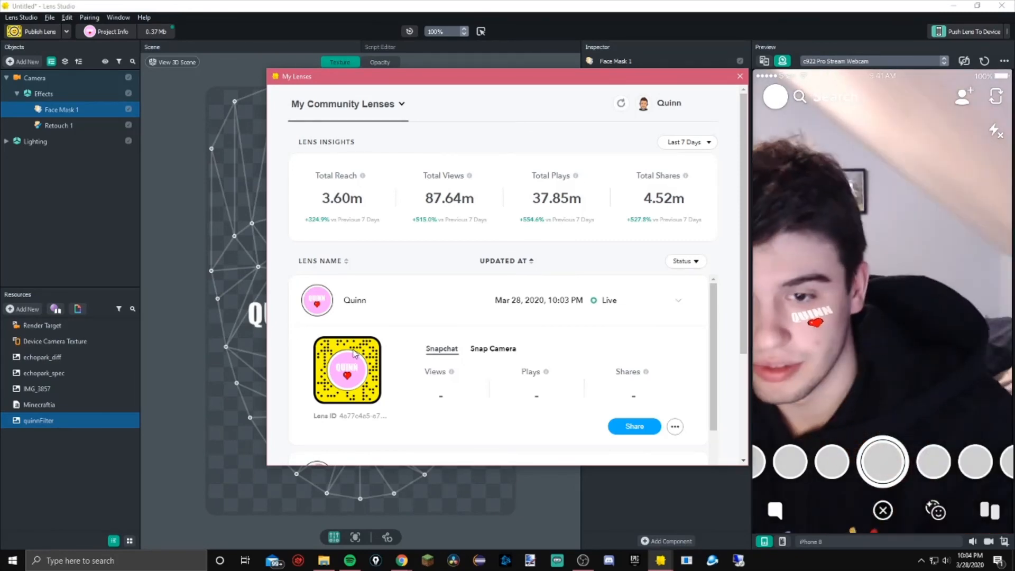
pyautogui.click(739, 76)
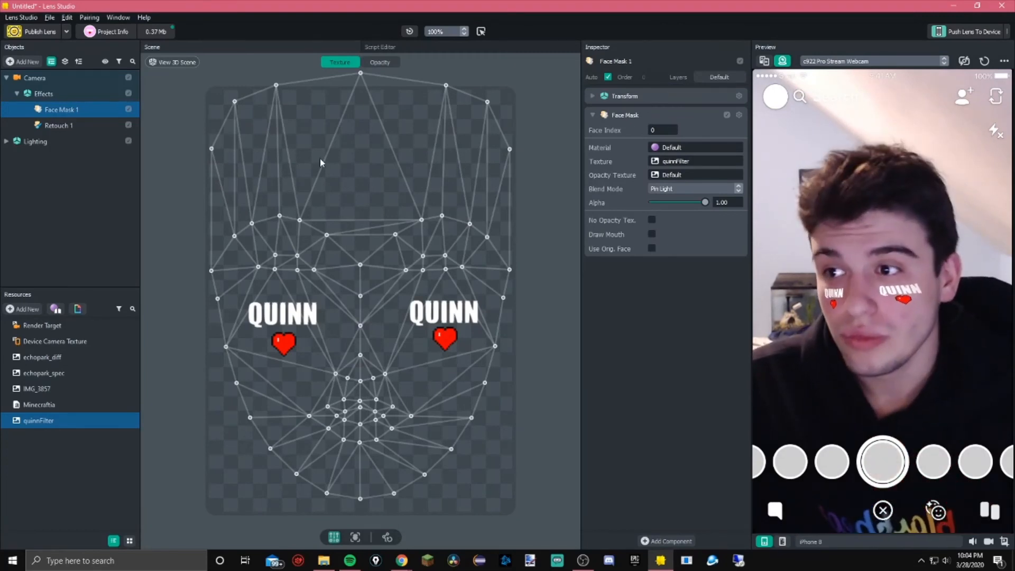
# Add a Beauty color correction effect and set its alpha to 0.20
pyautogui.click(20, 62)
pyautogui.scroll(3, 62, 175)
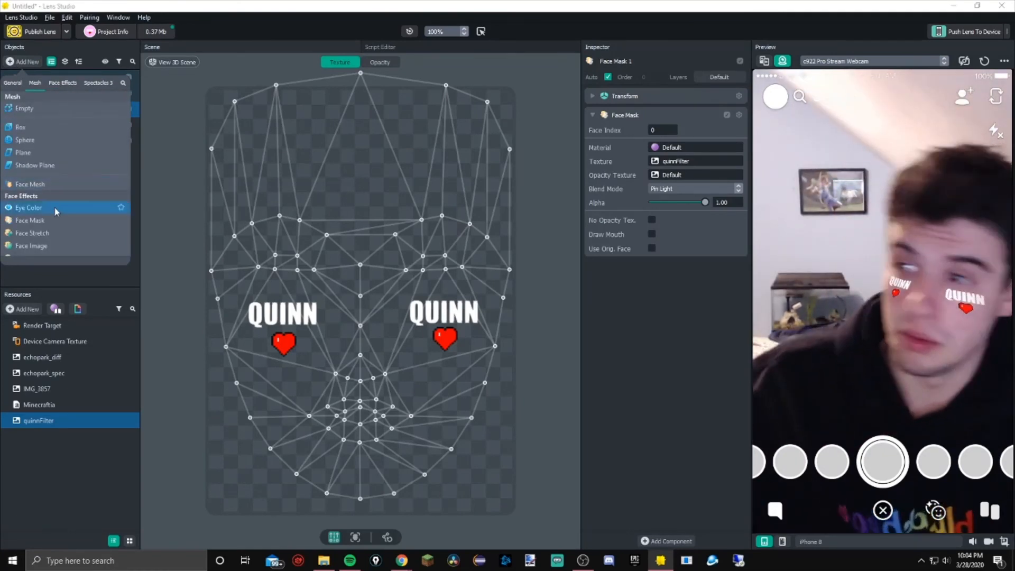
pyautogui.scroll(-2, 51, 214)
pyautogui.scroll(5, 51, 220)
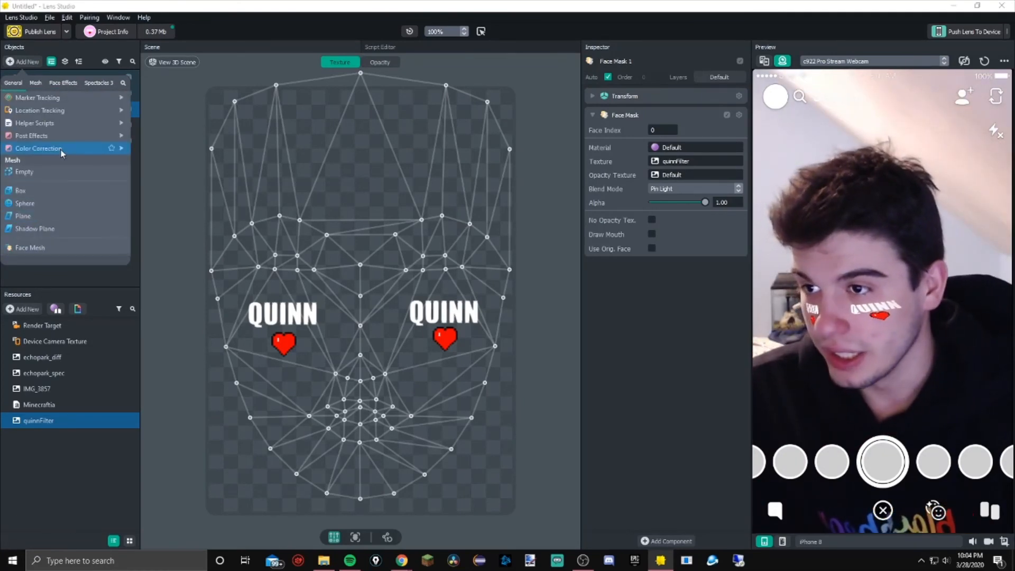
pyautogui.moveTo(64, 149)
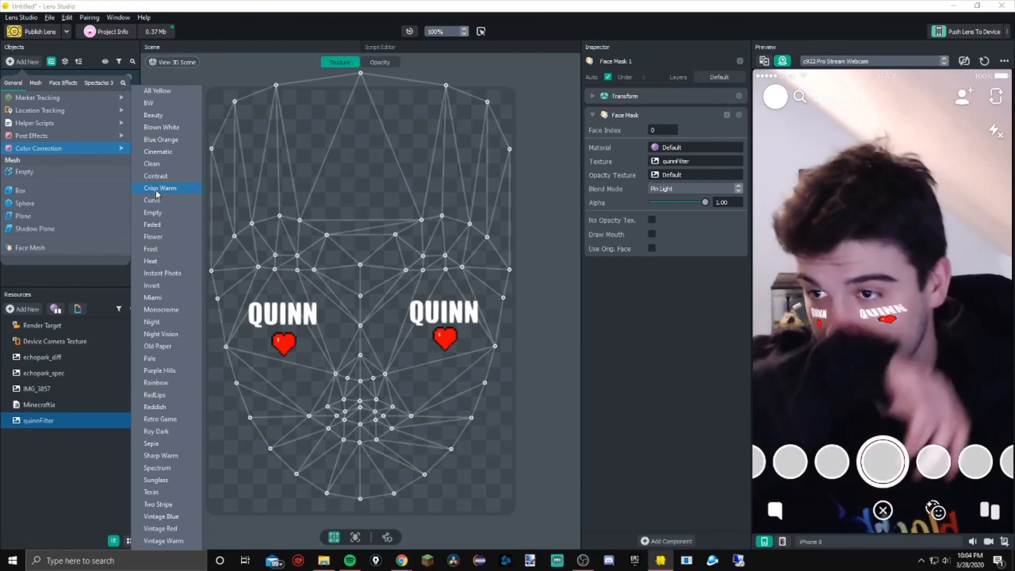
pyautogui.click(155, 115)
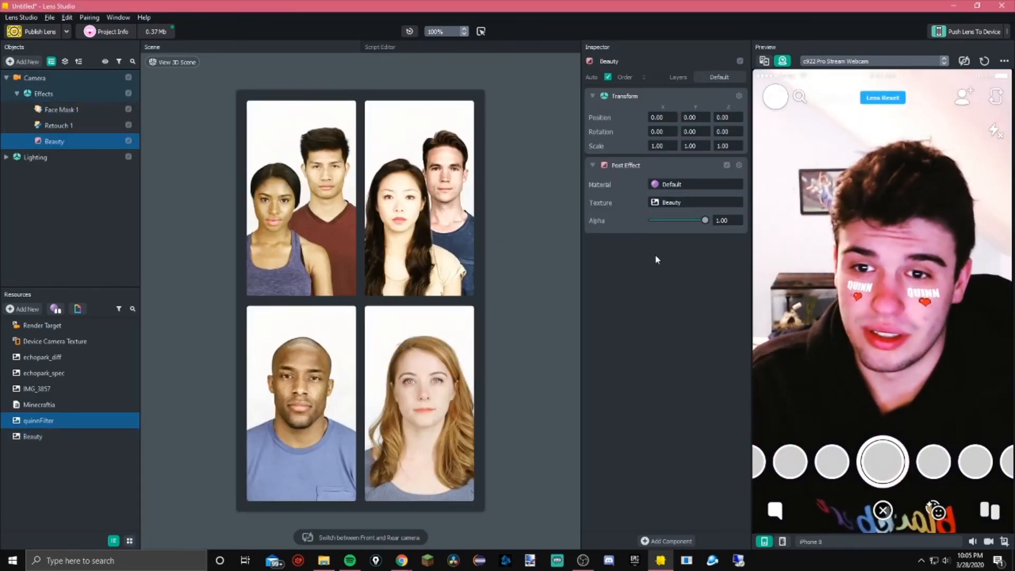
pyautogui.moveTo(705, 221); pyautogui.dragTo(667, 225)
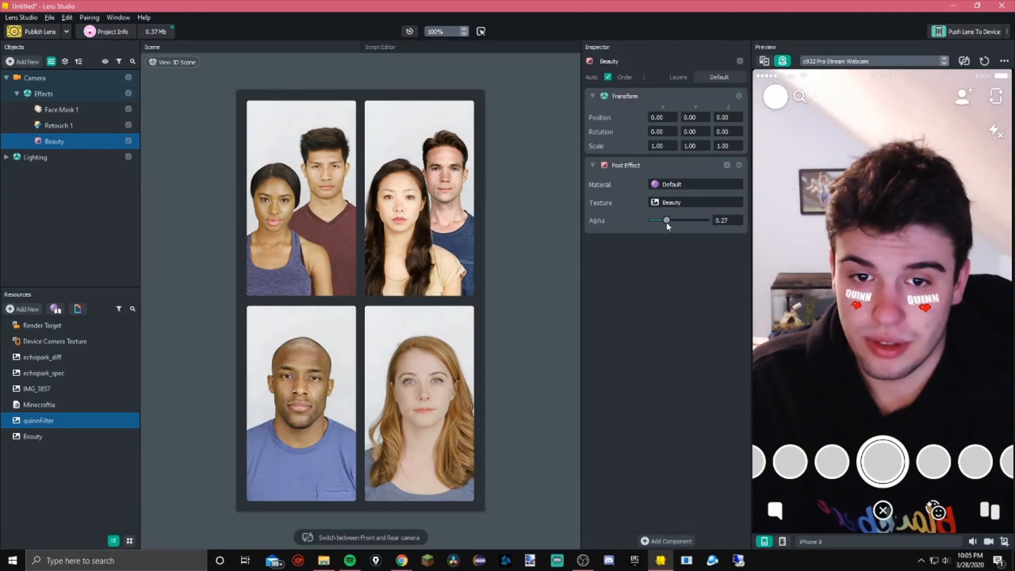
pyautogui.moveTo(667, 225)
pyautogui.mouseDown()
pyautogui.moveTo(692, 223)
pyautogui.moveTo(653, 233)
pyautogui.mouseUp()
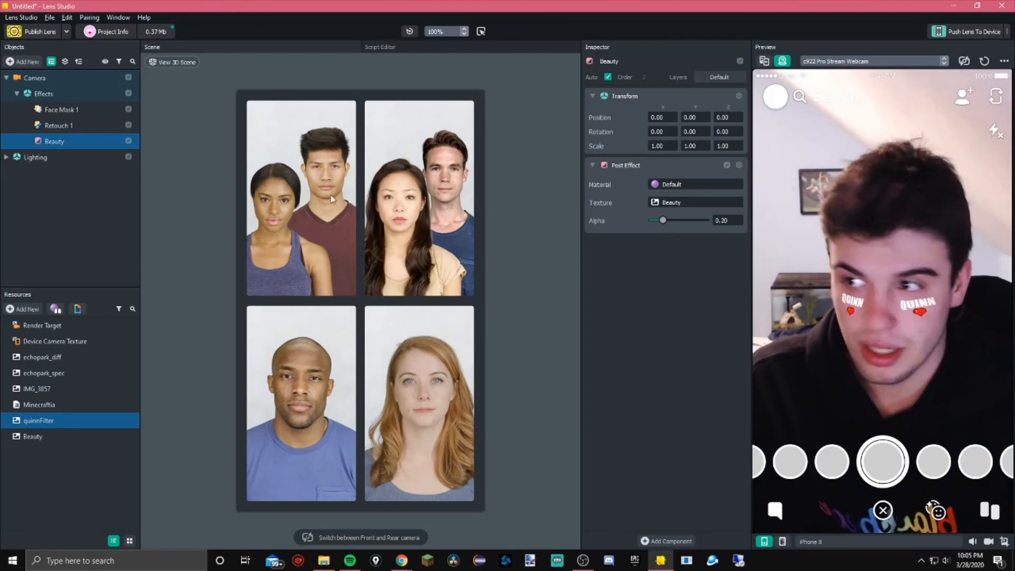
# Add a Sunglass color correction effect and set its alpha to 0.00
pyautogui.click(24, 62)
pyautogui.moveTo(62, 148)
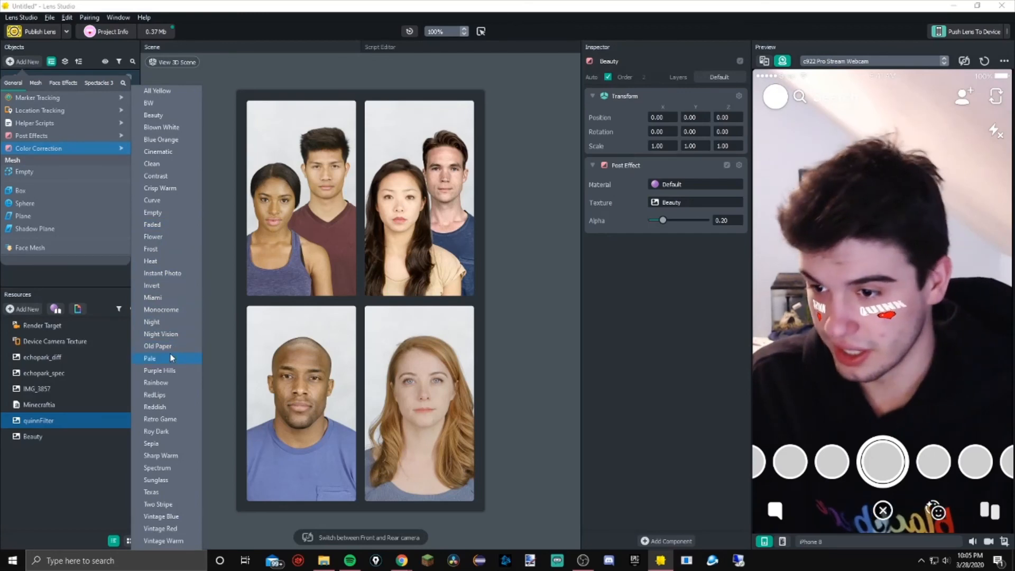
pyautogui.click(163, 484)
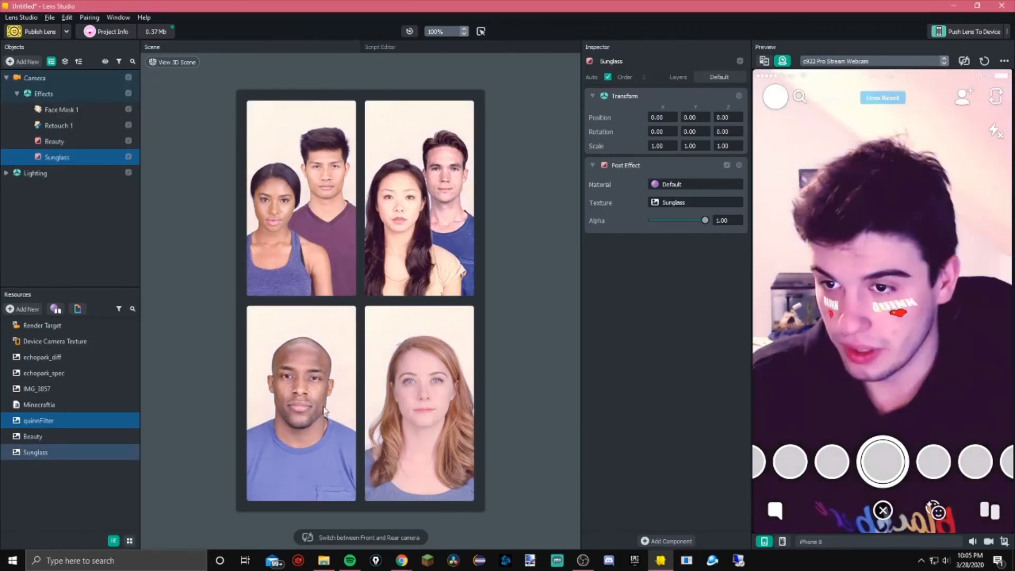
pyautogui.moveTo(707, 220); pyautogui.dragTo(630, 224)
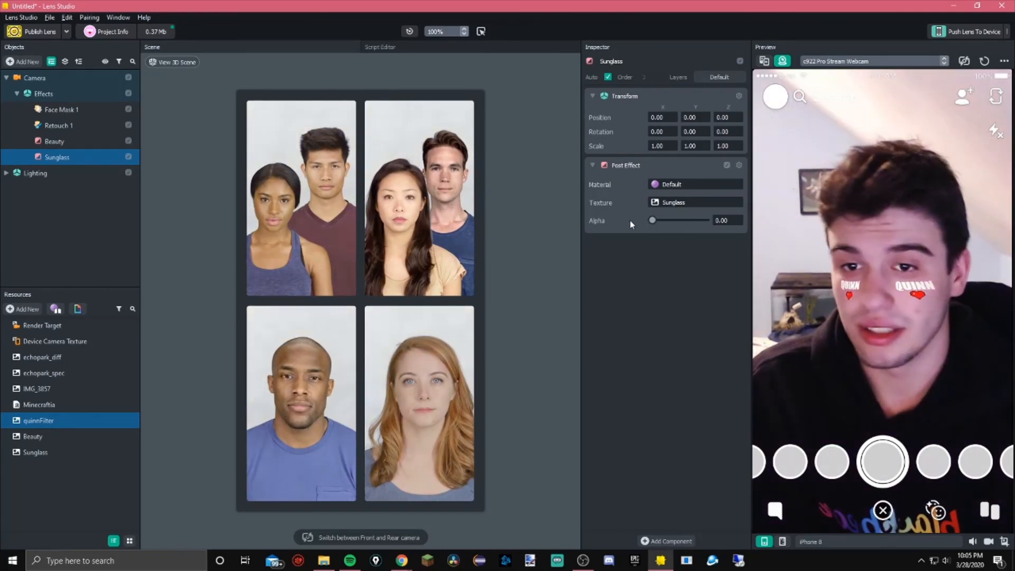
# Delete the Sunglass and Beauty effects from the scene
pyautogui.click(80, 157)
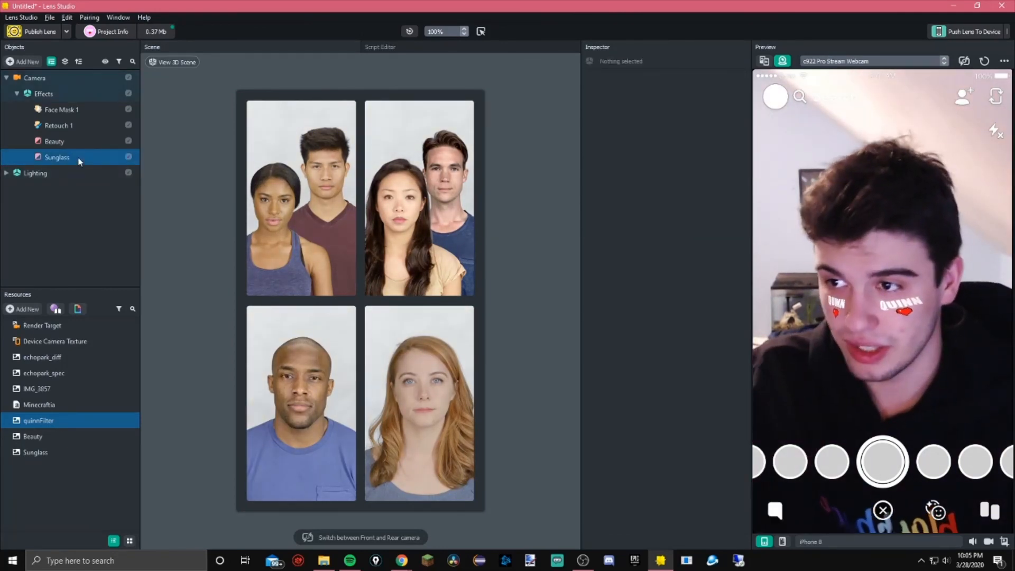
pyautogui.press('Delete')
pyautogui.click(73, 142)
pyautogui.press('Delete')
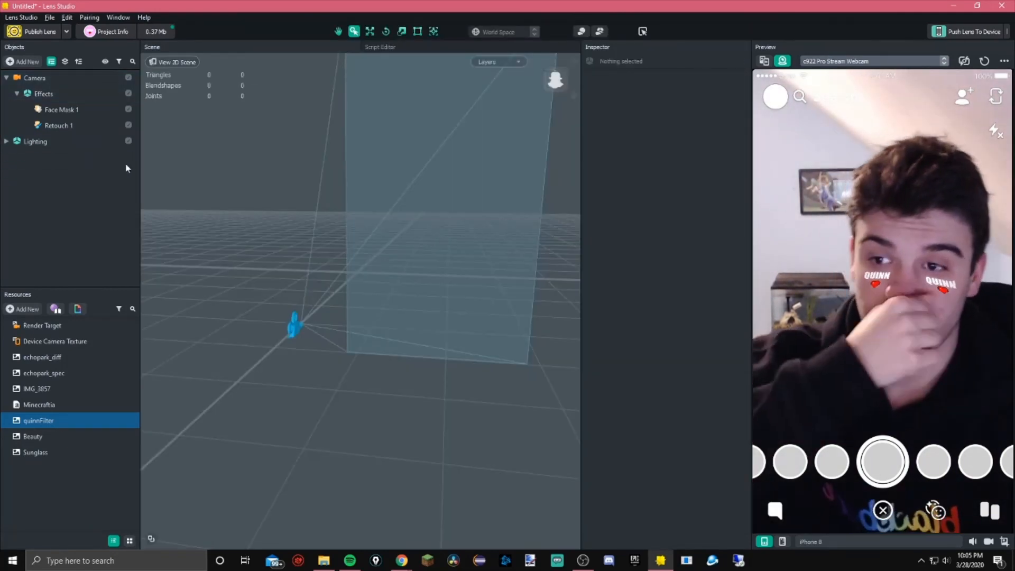
# Add a Pixelization post effect to the scene
pyautogui.click(22, 62)
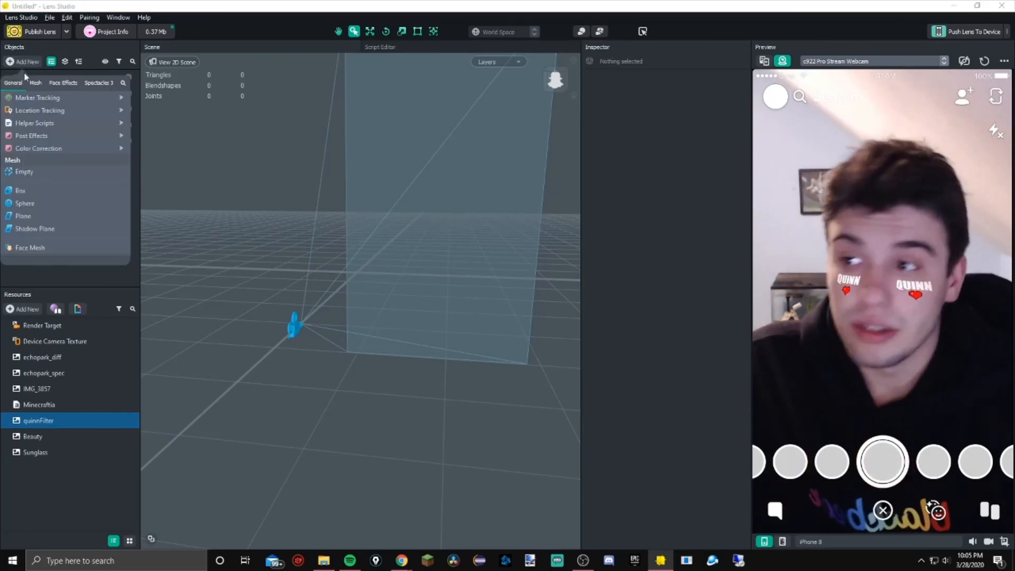
pyautogui.moveTo(103, 151)
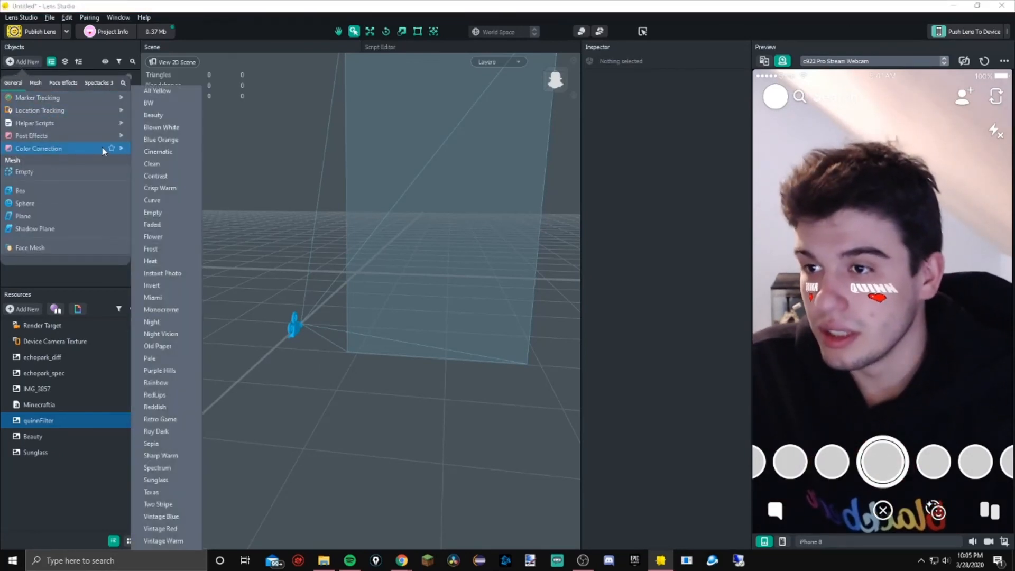
pyautogui.moveTo(72, 136)
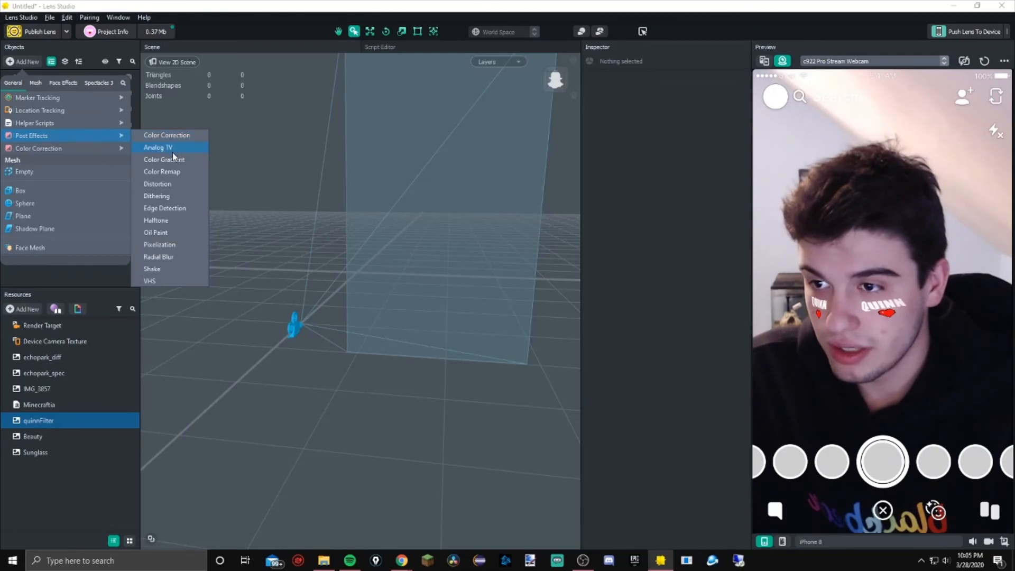
pyautogui.click(174, 246)
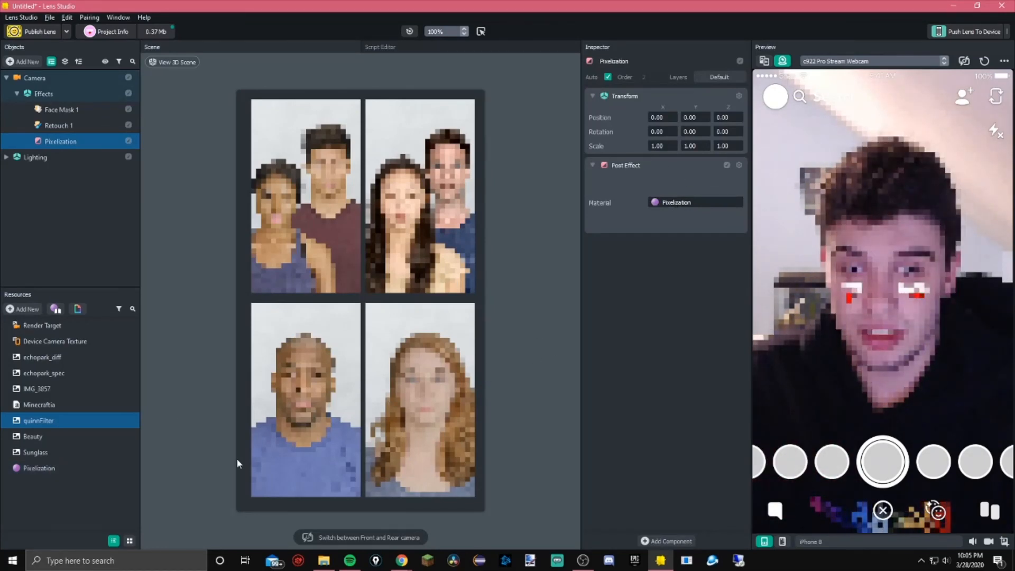
# Adjust the Pixelization material's pixel size to about 425
pyautogui.click(17, 467)
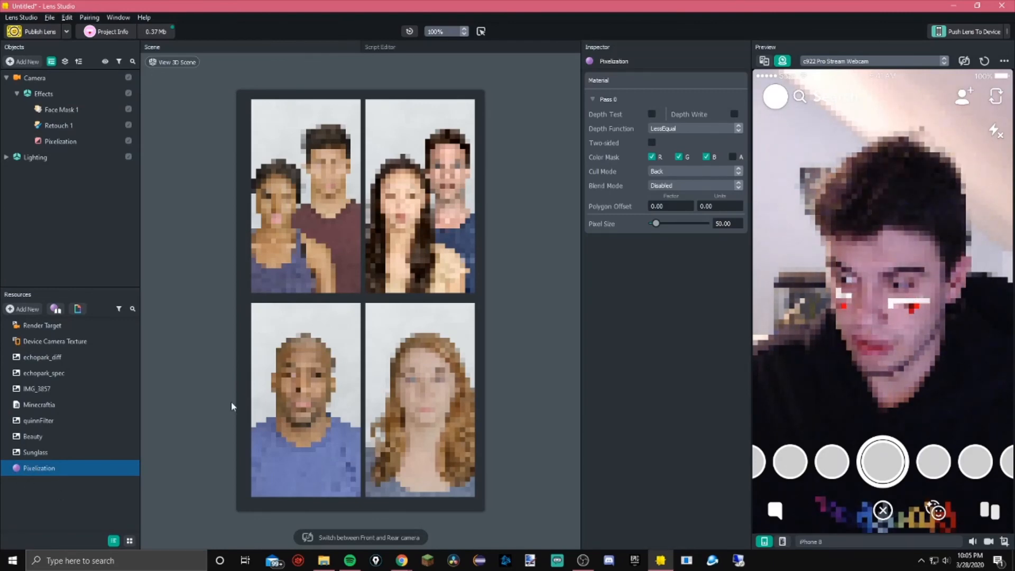
pyautogui.moveTo(656, 224); pyautogui.dragTo(539, 238)
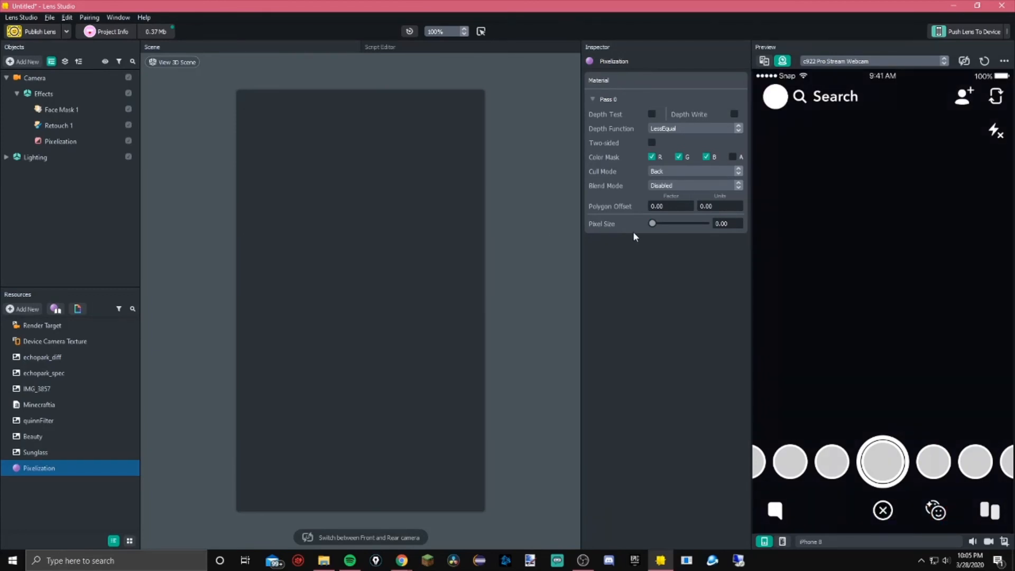
pyautogui.click(738, 221)
pyautogui.click(738, 221)
pyautogui.click(738, 222)
pyautogui.click(738, 221)
pyautogui.click(739, 221)
pyautogui.click(738, 221)
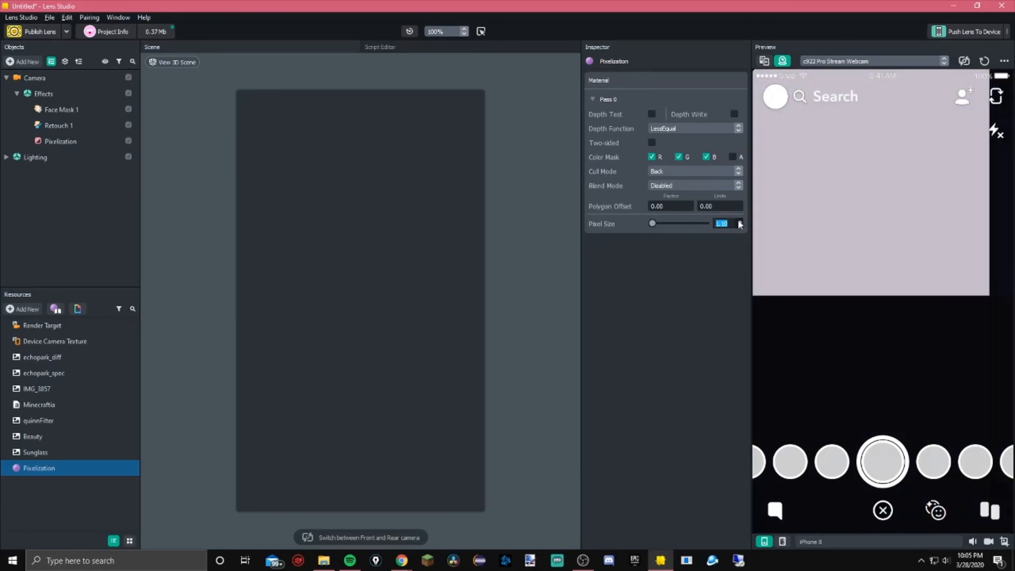
pyautogui.click(738, 221)
pyautogui.click(738, 221)
pyautogui.moveTo(652, 223); pyautogui.dragTo(681, 224)
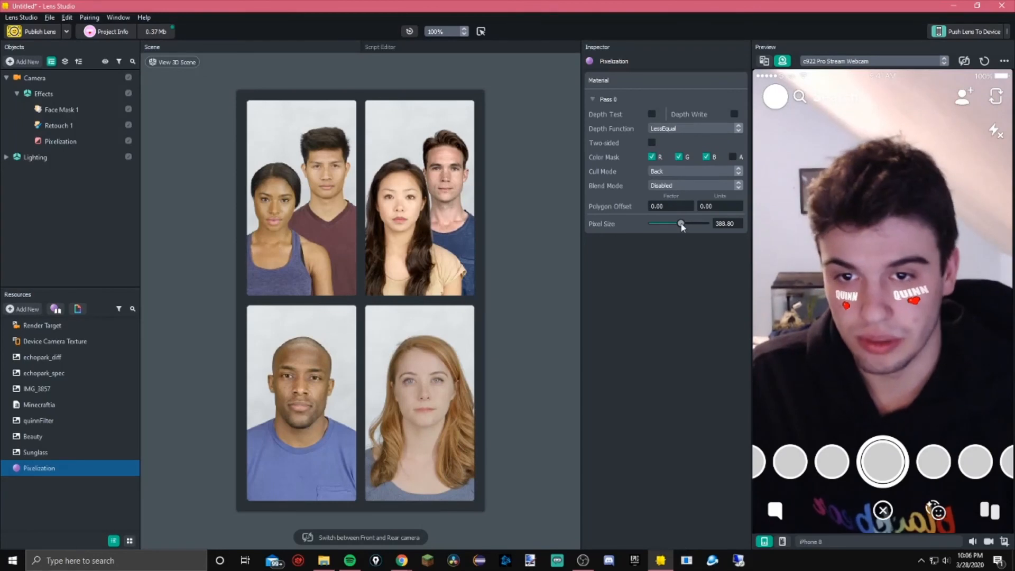
pyautogui.moveTo(681, 224); pyautogui.dragTo(684, 224)
# Delete the Pixelization material and the Pixelization effect
pyautogui.click(99, 474)
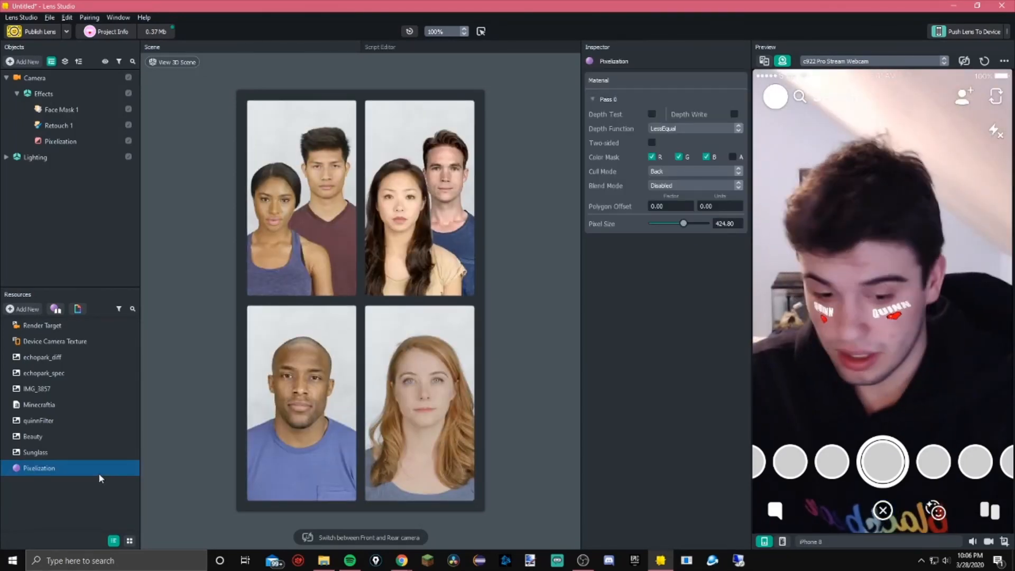
pyautogui.press('Delete')
pyautogui.click(105, 140)
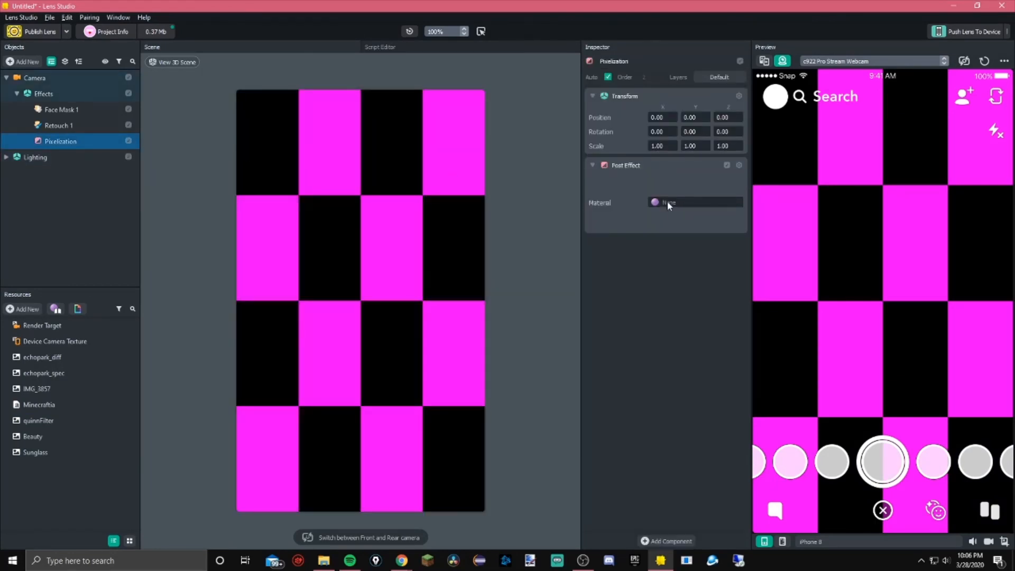
pyautogui.press('Delete')
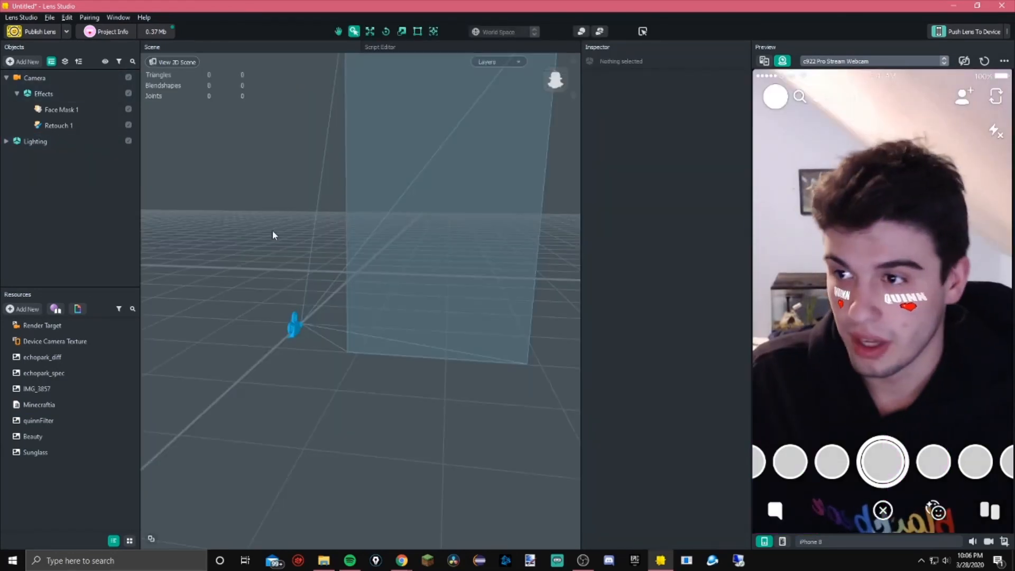
# Add an Analog TV post effect to the scene
pyautogui.click(30, 64)
pyautogui.click(30, 63)
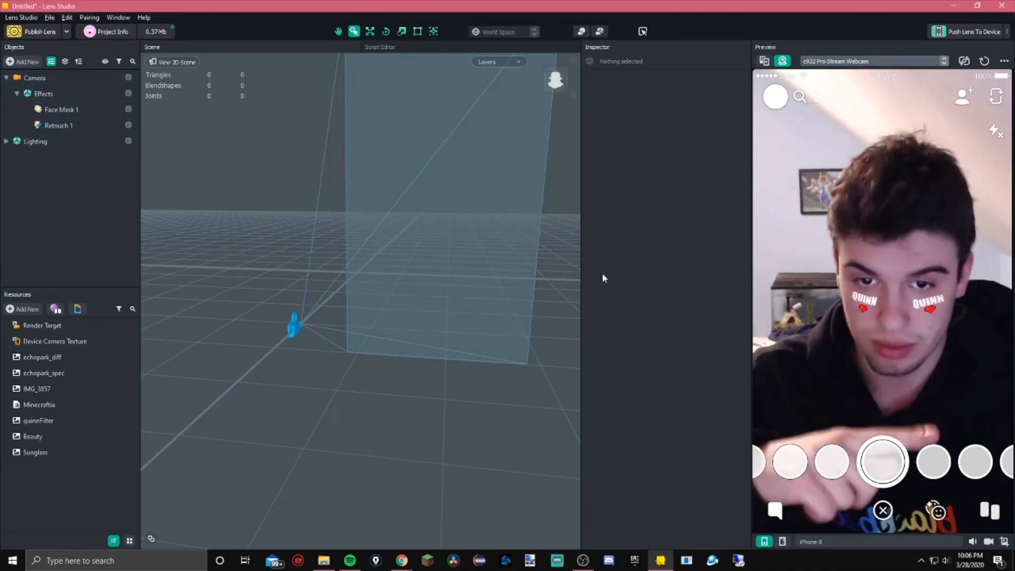
pyautogui.click(22, 61)
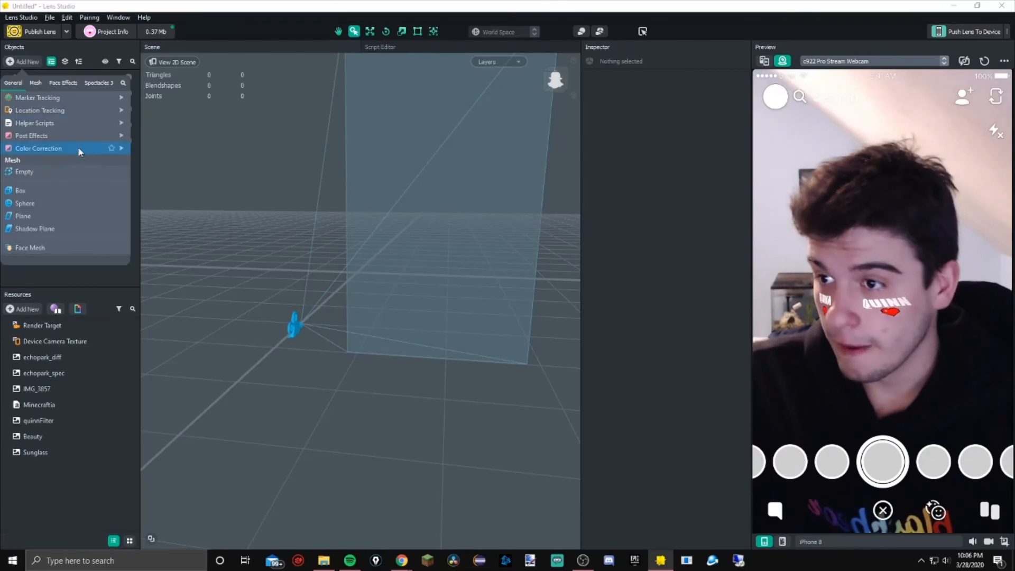
pyautogui.moveTo(69, 135)
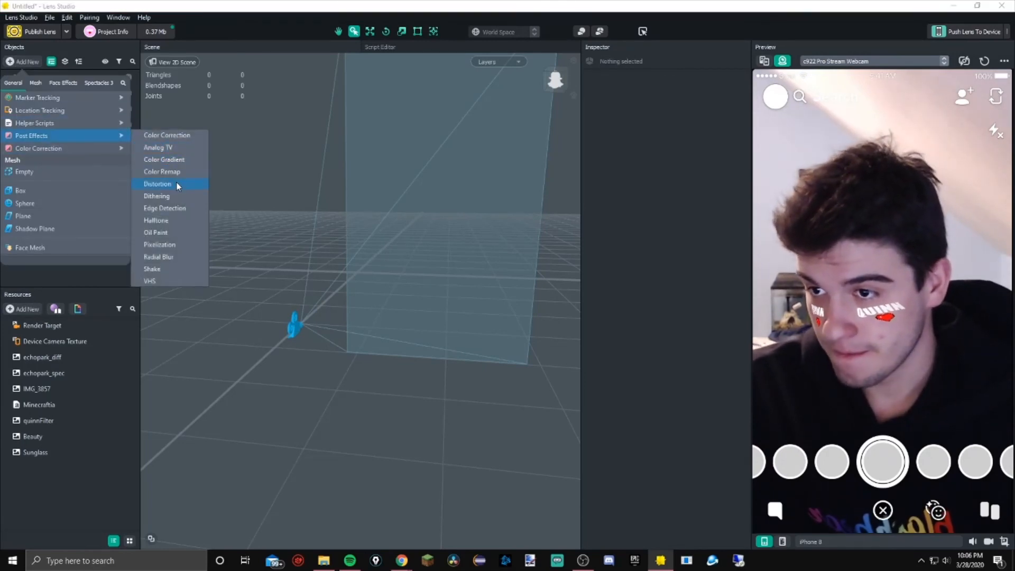
pyautogui.click(175, 152)
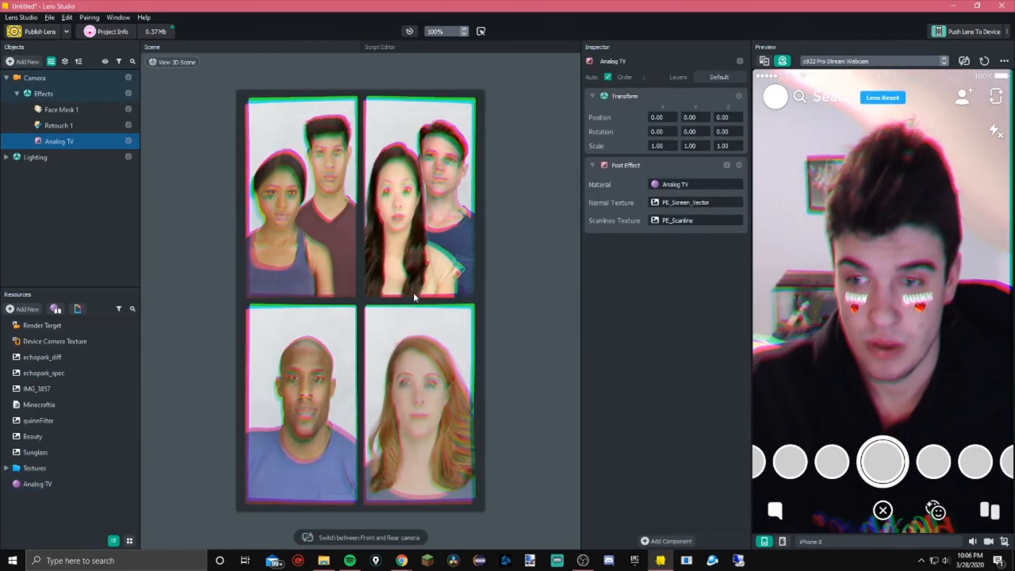
# Open the Textures folder and inspect the PE_Scanline and PE_Screen_Vector textures and the Analog TV material
pyautogui.click(63, 467)
pyautogui.doubleClick(38, 468)
pyautogui.click(42, 486)
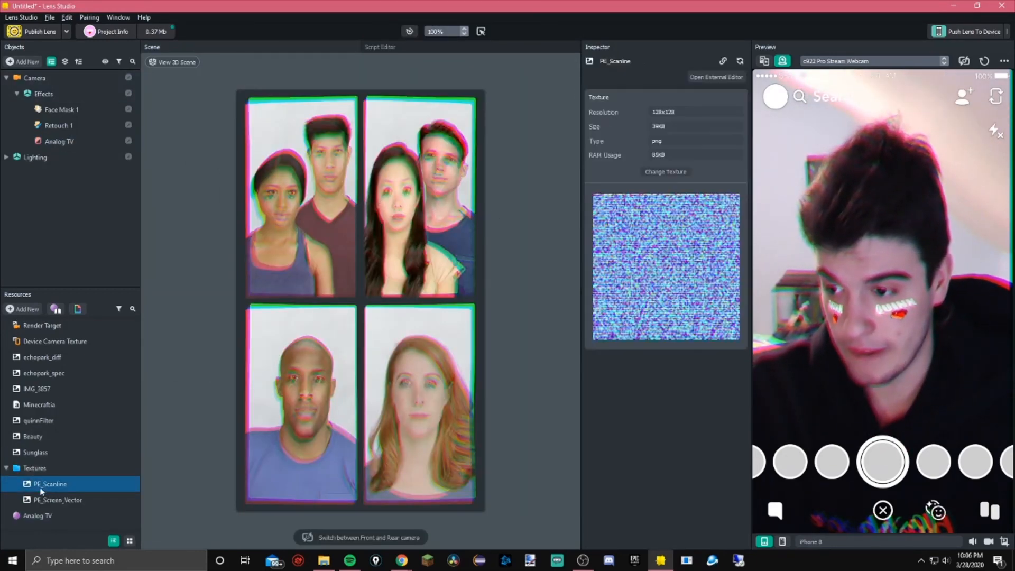
pyautogui.click(47, 499)
pyautogui.click(51, 515)
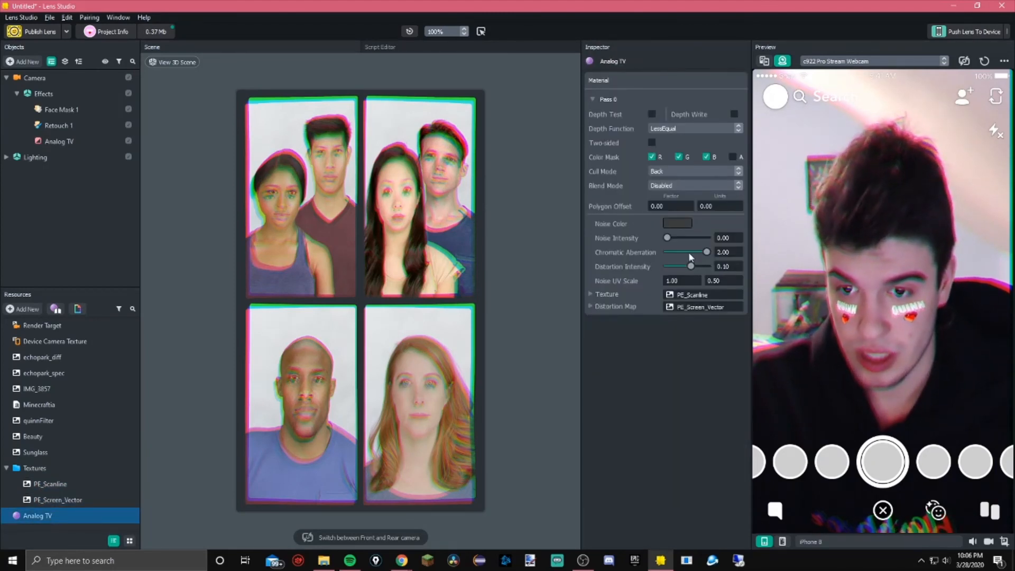
# Set the Analog TV material's Distortion Intensity to 0 and its Chromatic Aberration to about 1.41
pyautogui.moveTo(703, 254)
pyautogui.mouseDown()
pyautogui.moveTo(691, 259)
pyautogui.moveTo(728, 256)
pyautogui.moveTo(674, 271)
pyautogui.moveTo(648, 264)
pyautogui.moveTo(700, 264)
pyautogui.mouseUp()
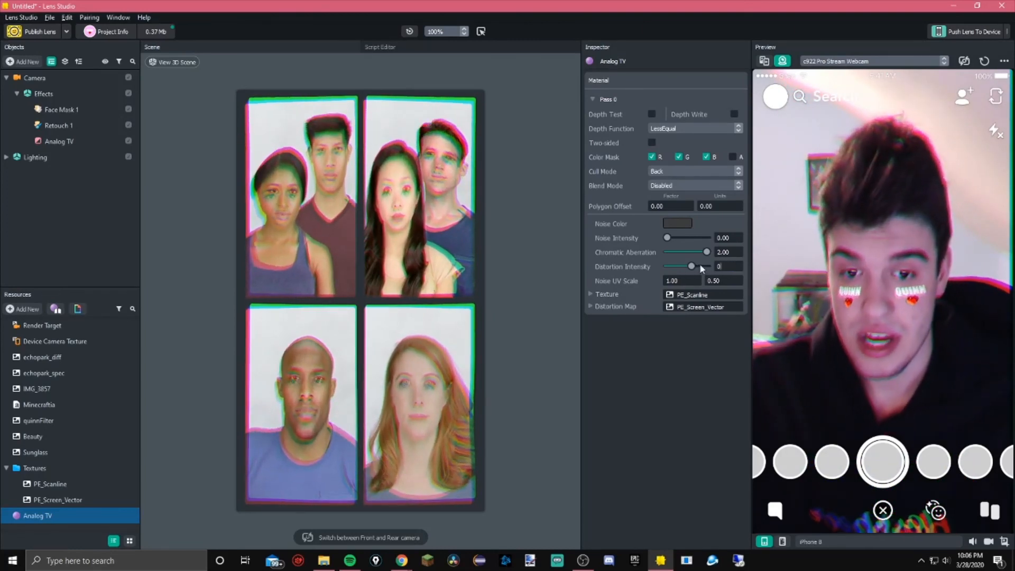
pyautogui.write('0')
pyautogui.press('Return')
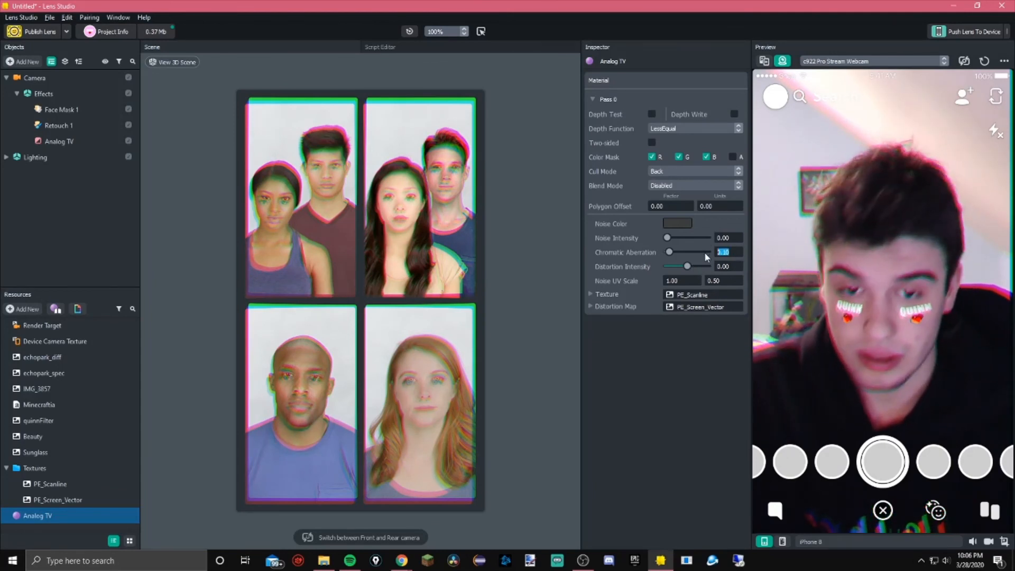
pyautogui.moveTo(668, 251); pyautogui.dragTo(694, 254)
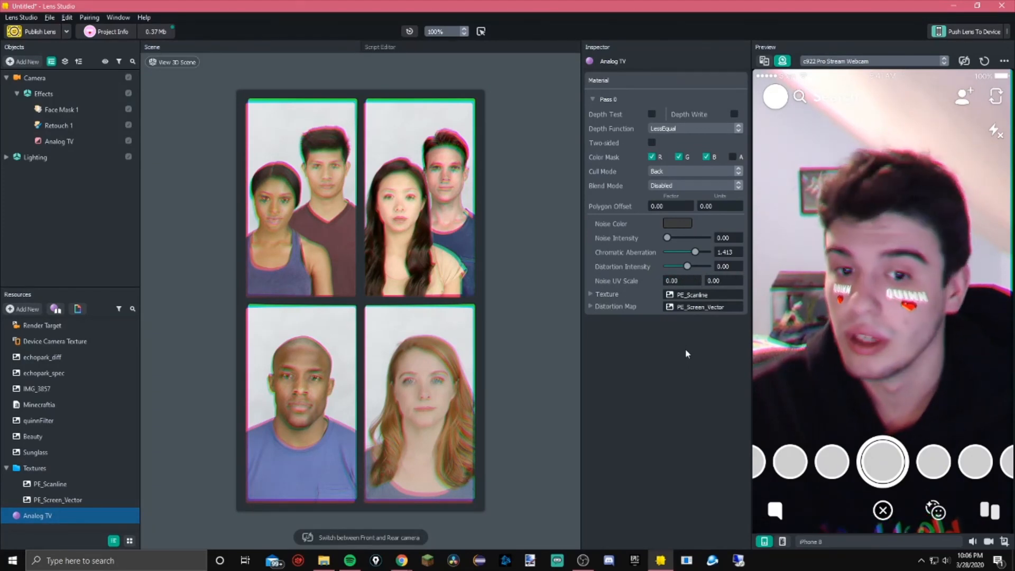
# Set the Analog TV noise color's alpha channel to 0
pyautogui.click(677, 223)
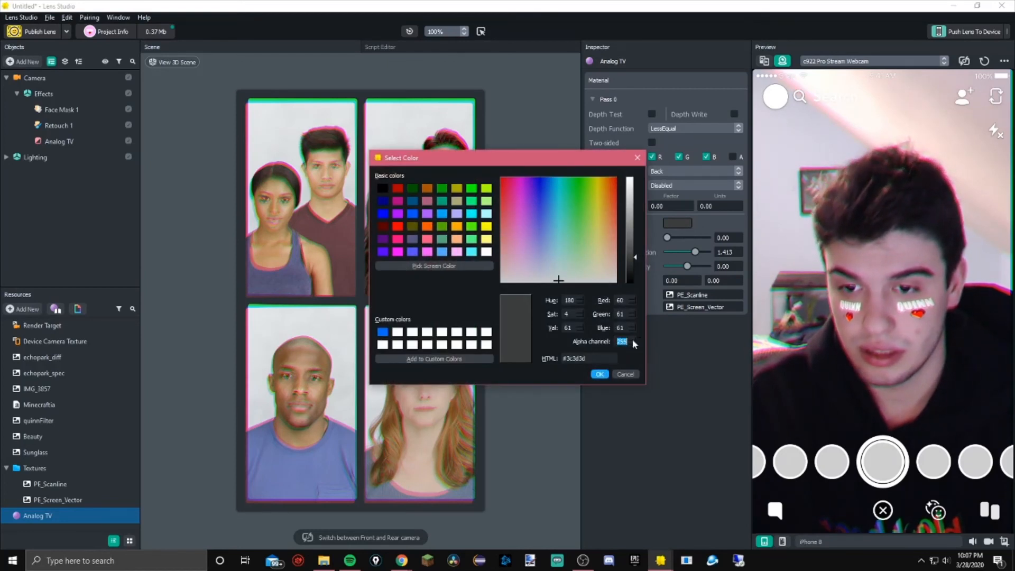
pyautogui.write('0')
pyautogui.press('Return')
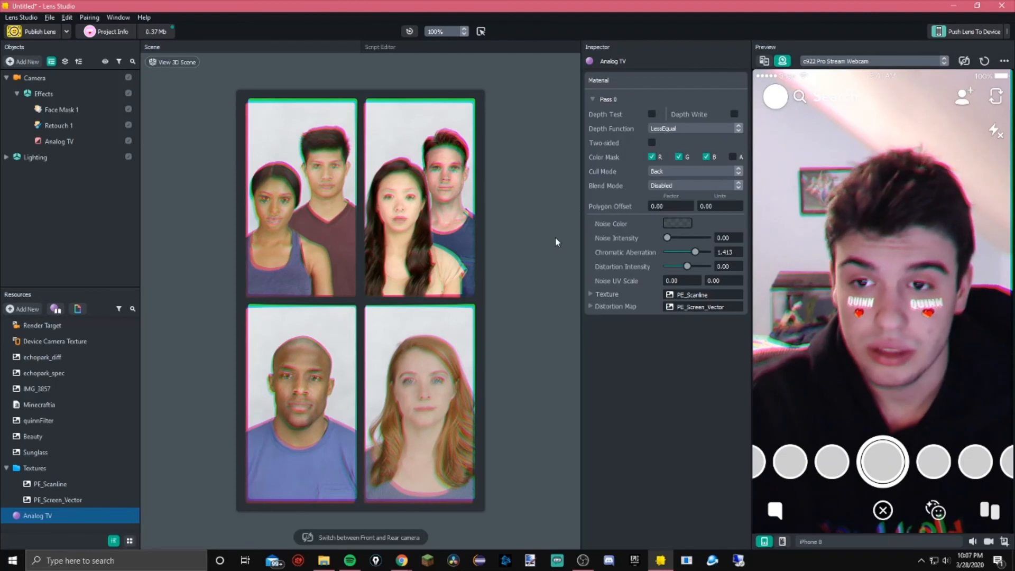
# Delete the Analog TV post effect from the camera's Effects
pyautogui.click(89, 144)
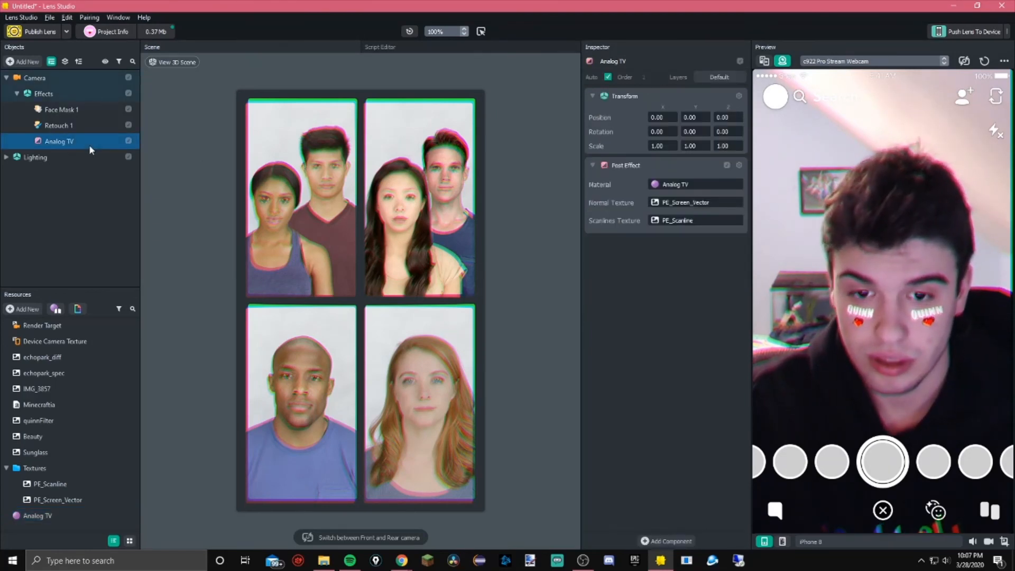
pyautogui.press('Delete')
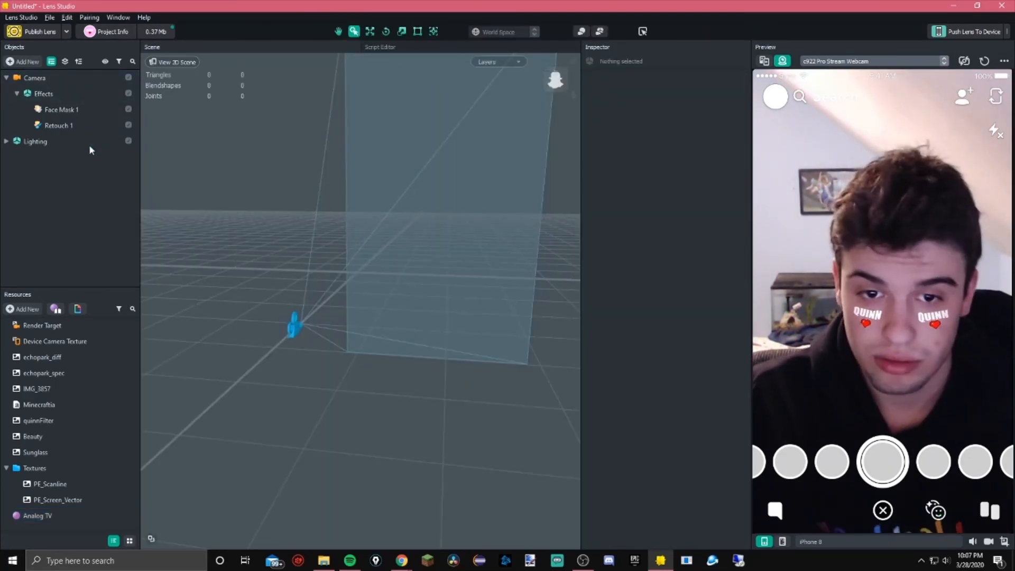